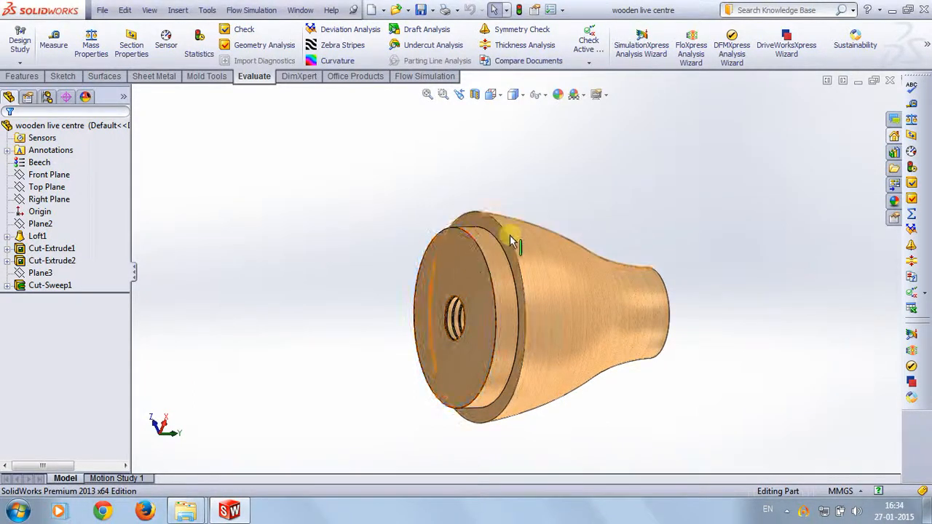
# Step: Examine the finished wooden live centre from all sides, including the threaded hole in its stepped end face
pyautogui.moveTo(709, 422); pyautogui.dragTo(603, 408, button='middle')
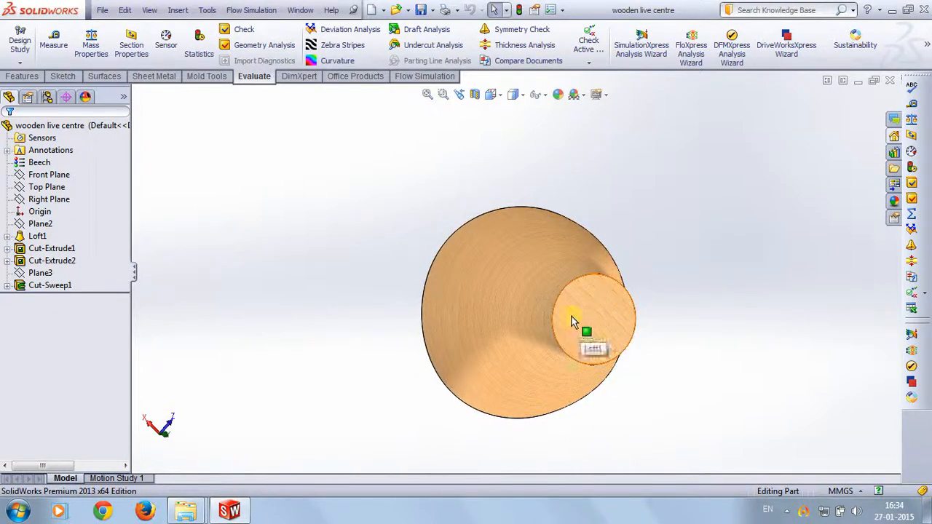
pyautogui.moveTo(356, 322); pyautogui.dragTo(494, 320, button='middle')
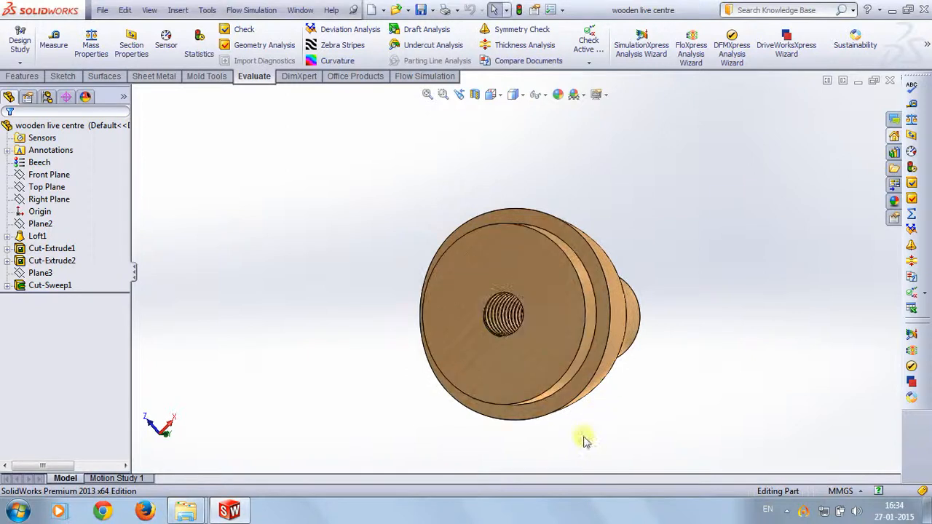
pyautogui.scroll(-4, 491, 342)
pyautogui.scroll(-3, 489, 309)
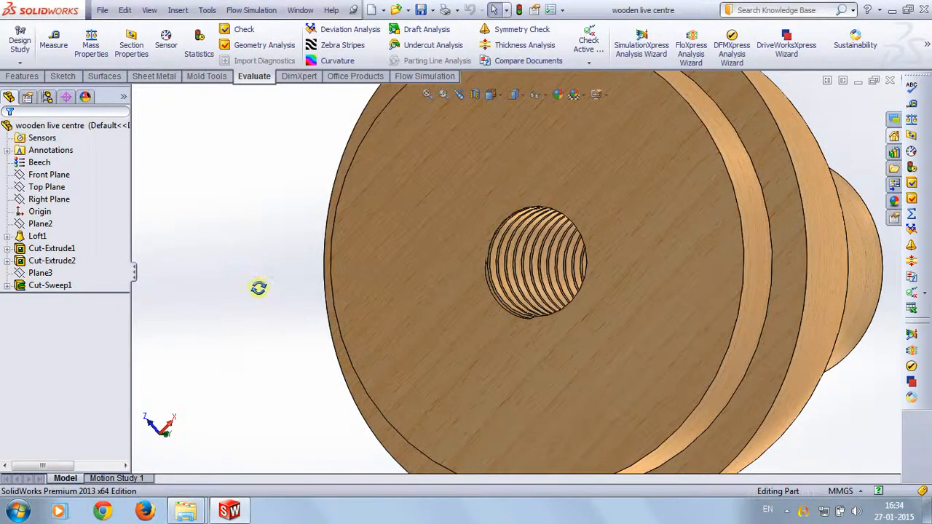
pyautogui.moveTo(260, 288); pyautogui.dragTo(300, 291, button='middle')
pyautogui.moveTo(217, 294); pyautogui.dragTo(259, 296, button='middle')
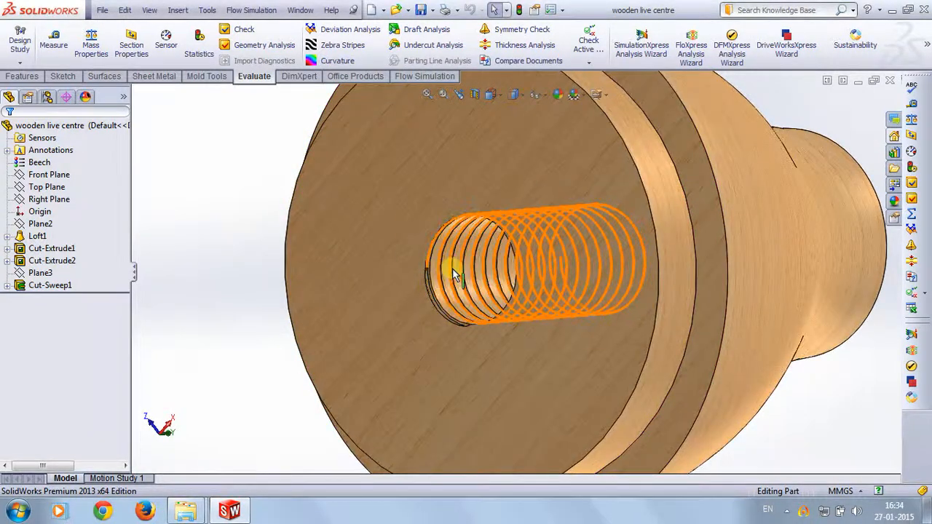
pyautogui.scroll(3, 452, 268)
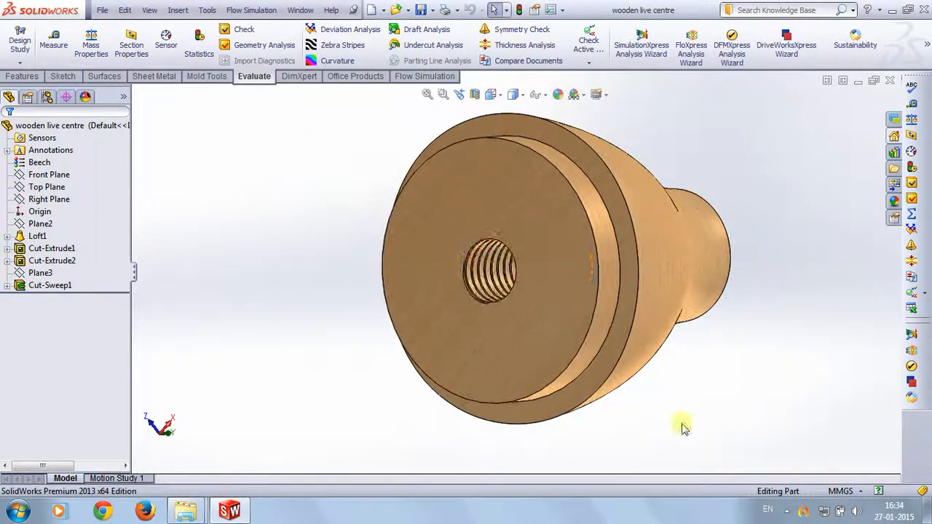
pyautogui.moveTo(682, 428); pyautogui.dragTo(673, 379, button='middle')
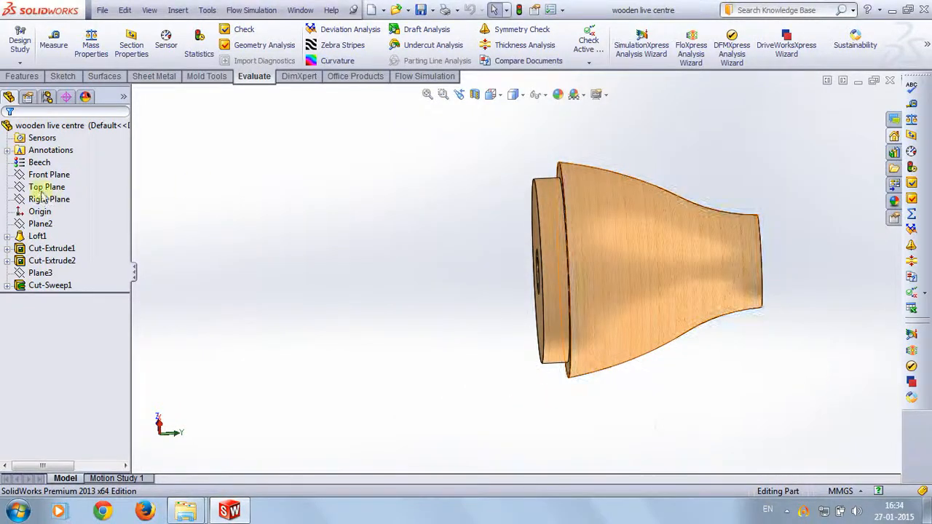
# Step: View the wooden live centre normal to the Right Plane and the Top Plane, and inspect it from an oblique angle
pyautogui.click(57, 200)
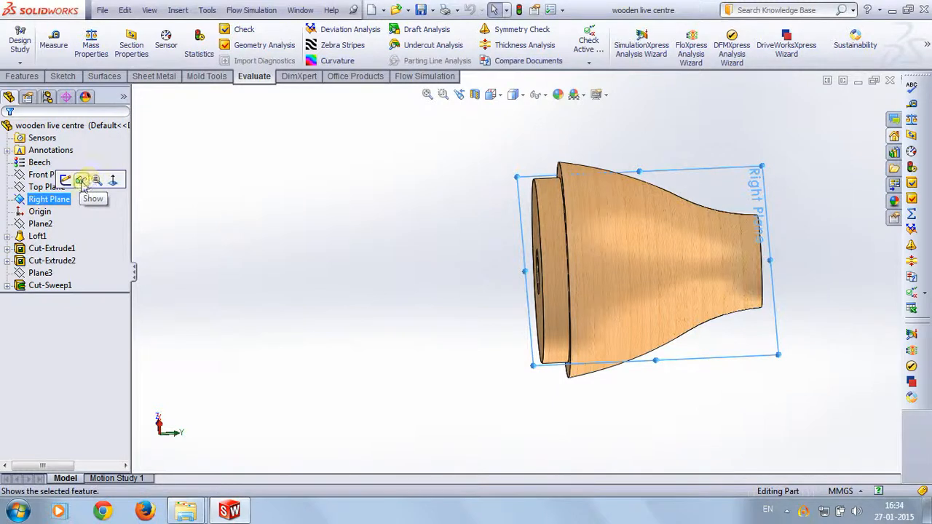
pyautogui.click(112, 181)
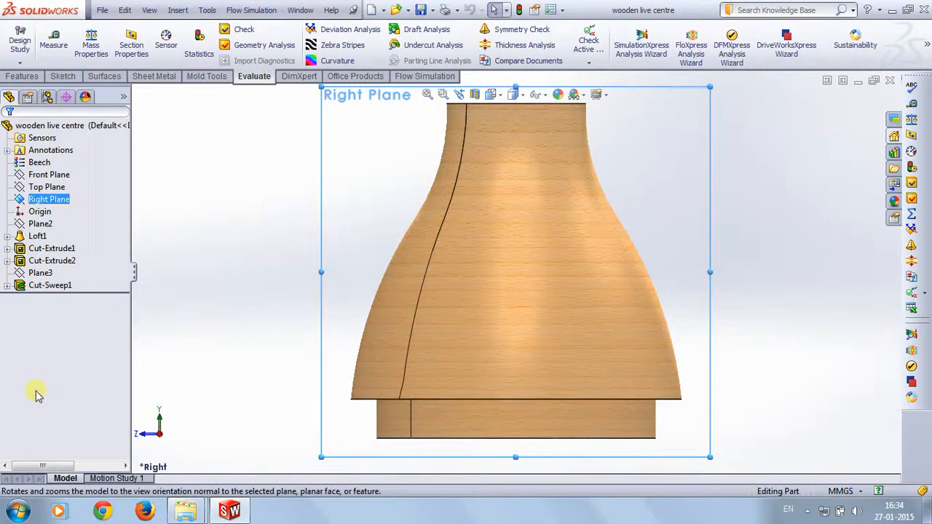
pyautogui.click(42, 187)
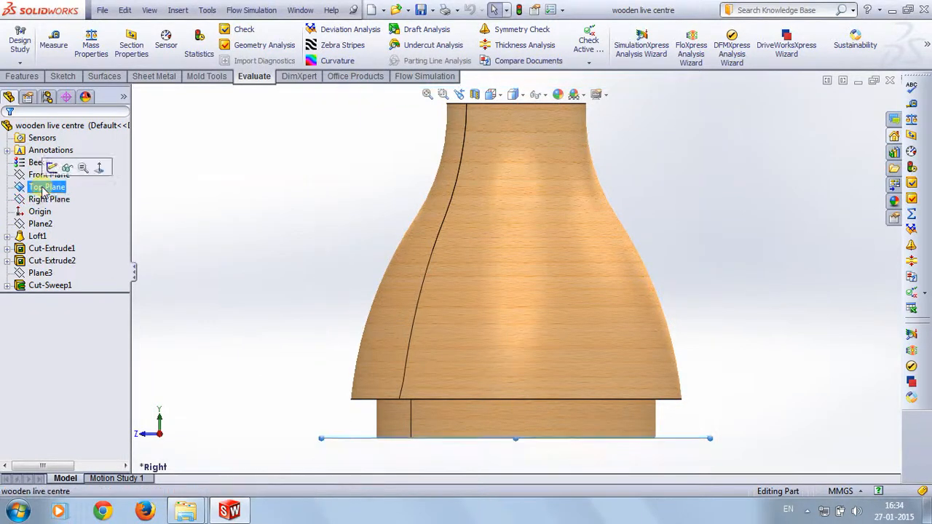
pyautogui.click(101, 169)
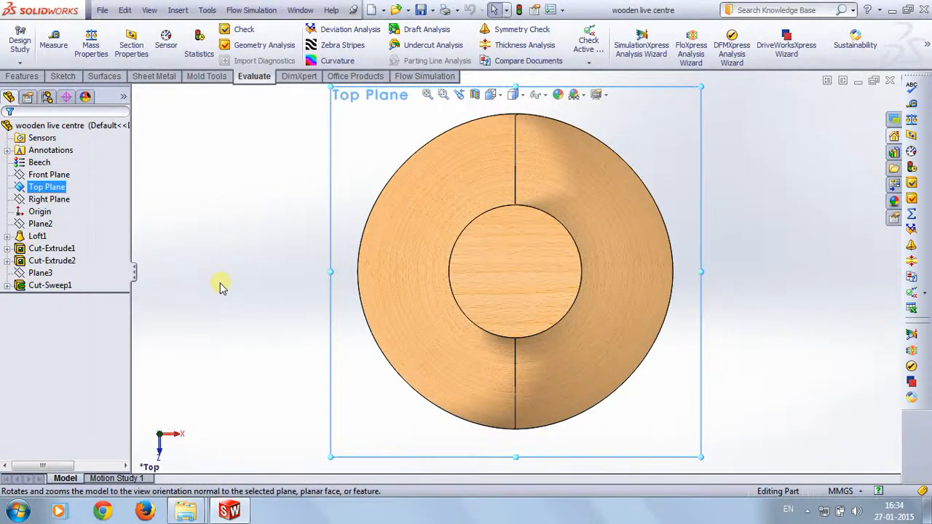
pyautogui.moveTo(209, 282); pyautogui.dragTo(539, 240, button='middle')
pyautogui.moveTo(311, 275); pyautogui.dragTo(418, 281, button='middle')
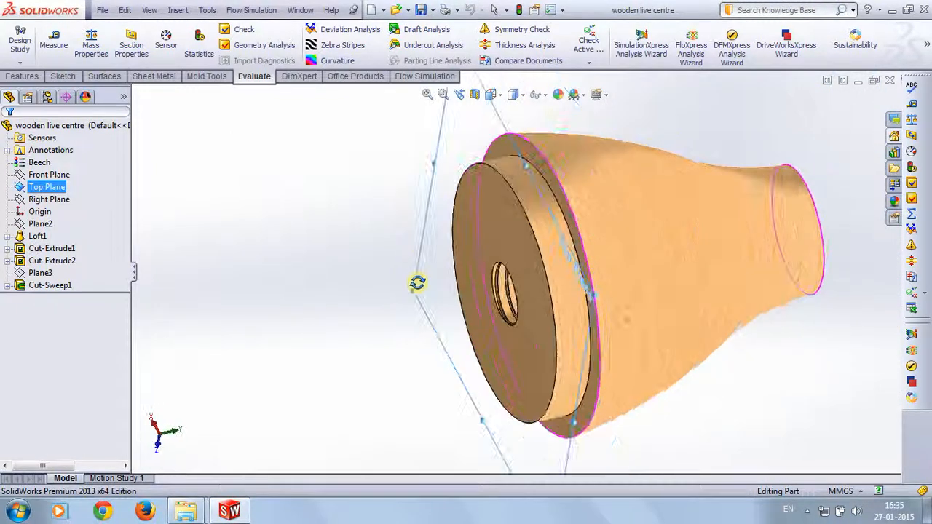
# Step: Minimise the wooden live centre document and create a new part document
pyautogui.click(857, 81)
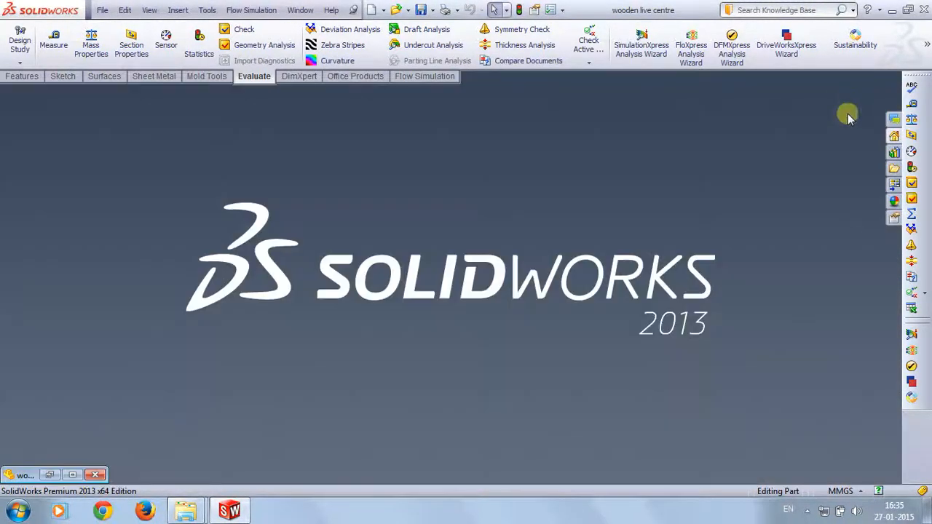
pyautogui.click(103, 10)
pyautogui.click(118, 22)
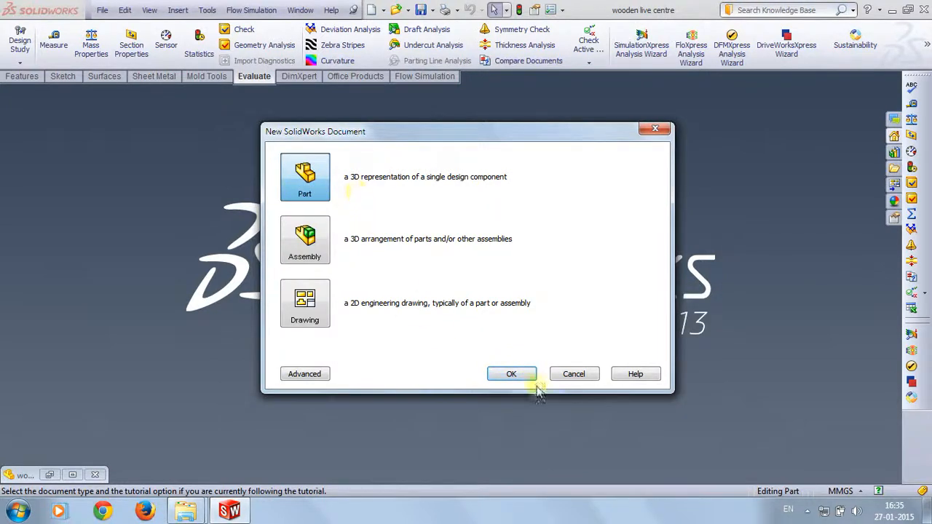
pyautogui.click(513, 375)
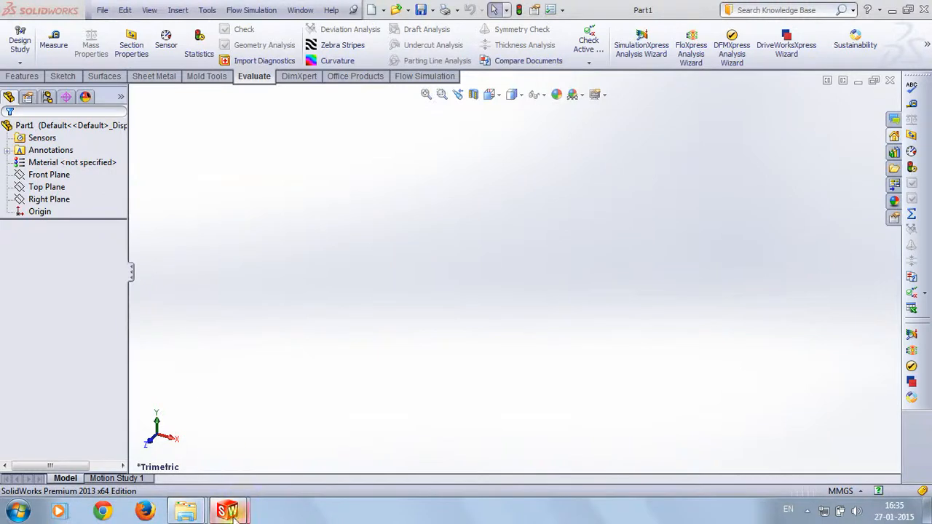
pyautogui.moveTo(233, 511)
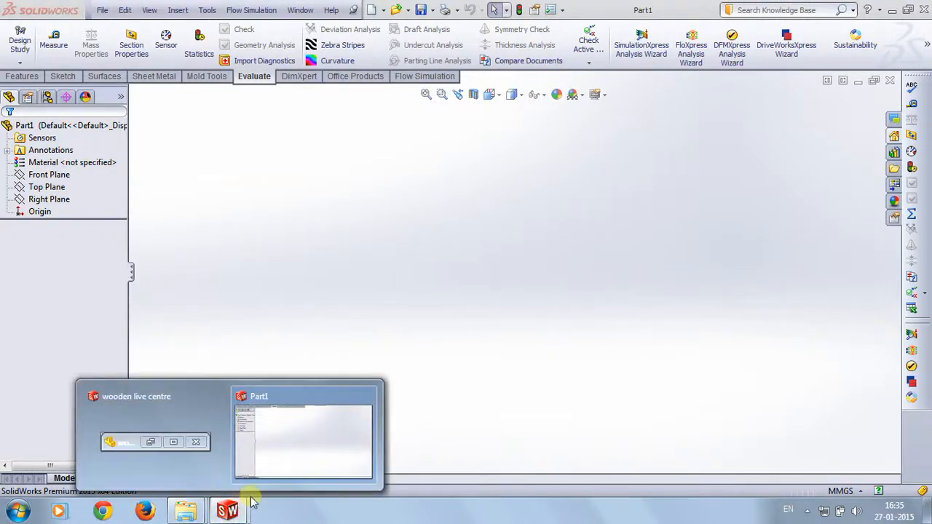
# Step: Sketch a 60 mm diameter circle centred on the origin on the Top Plane and exit the sketch
pyautogui.click(60, 190)
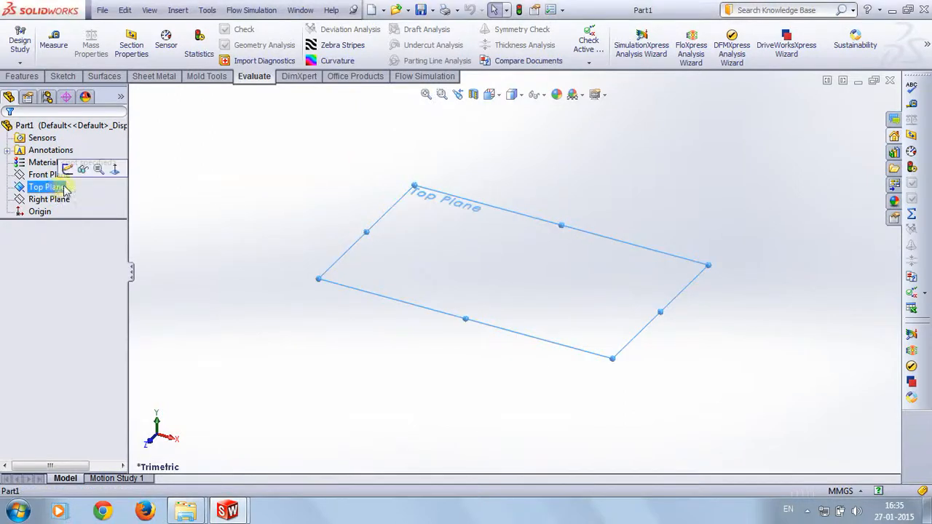
pyautogui.click(67, 170)
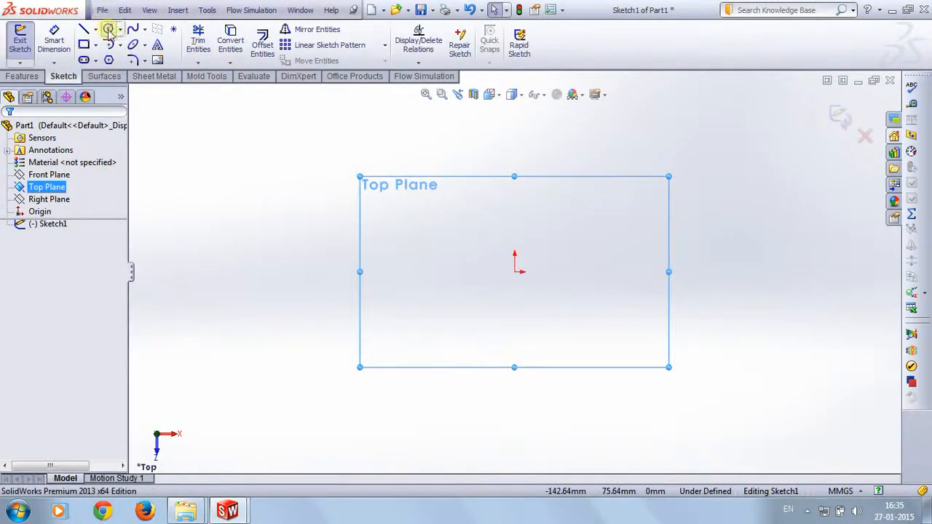
pyautogui.click(108, 30)
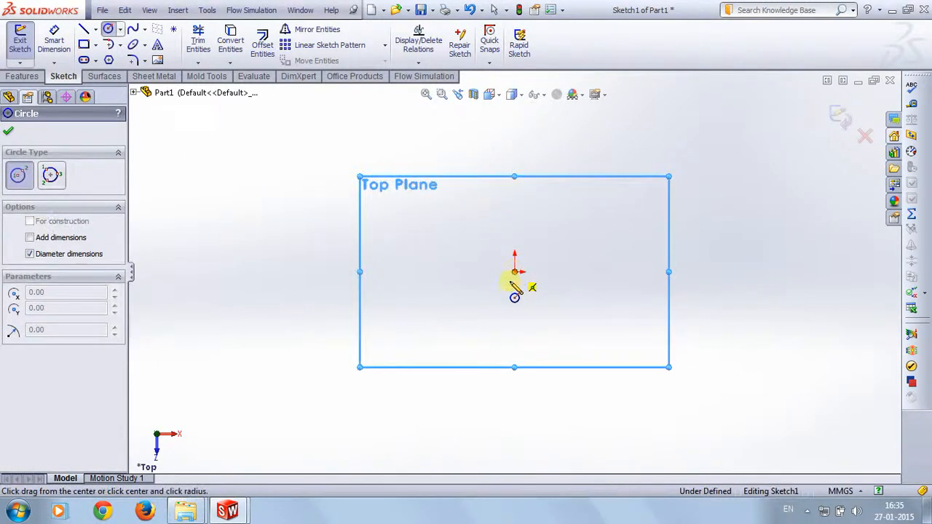
pyautogui.moveTo(514, 271); pyautogui.dragTo(466, 332)
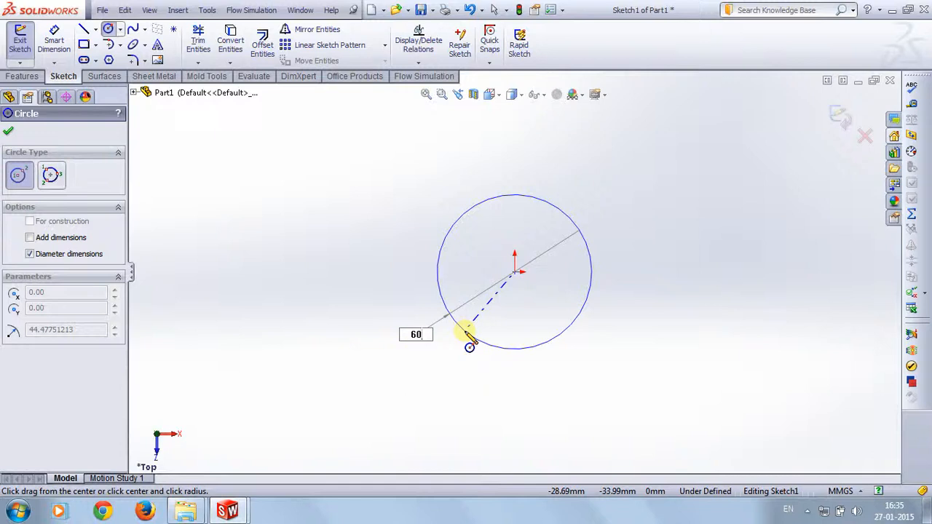
pyautogui.press('Return')
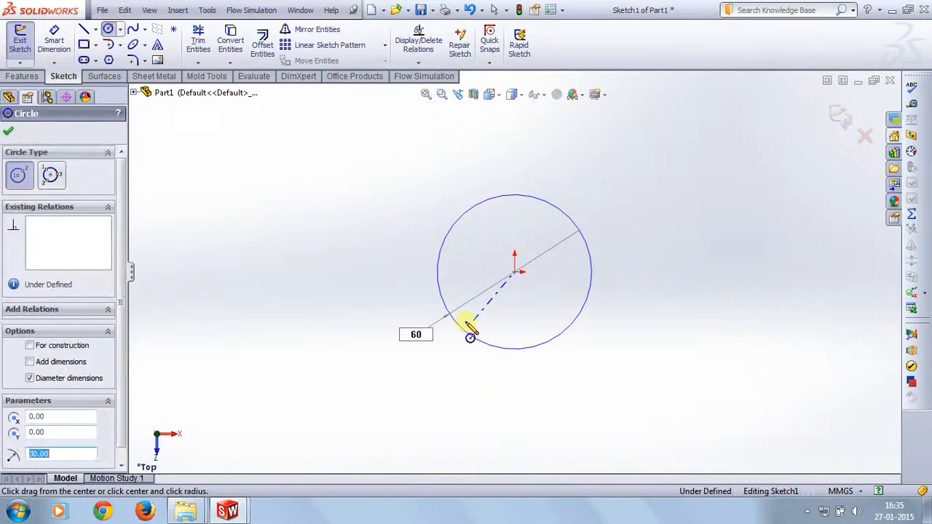
pyautogui.press('Escape')
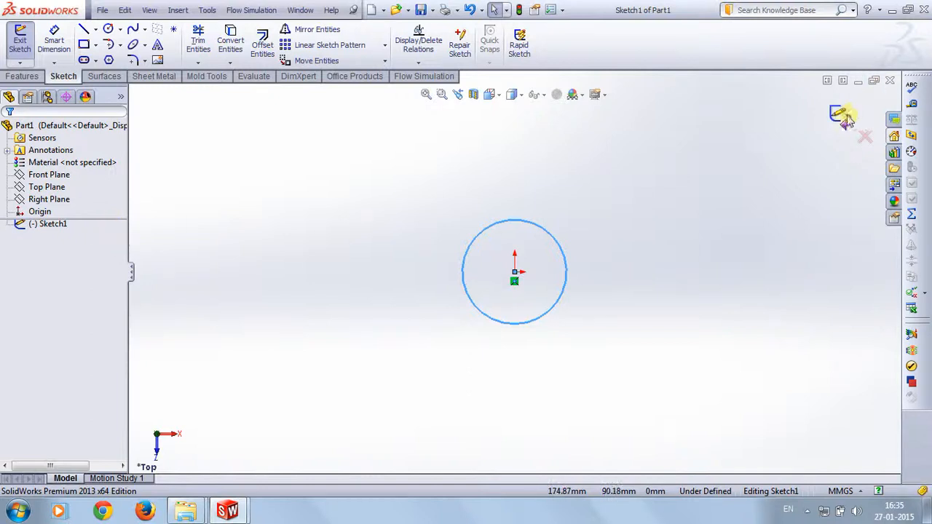
pyautogui.click(843, 118)
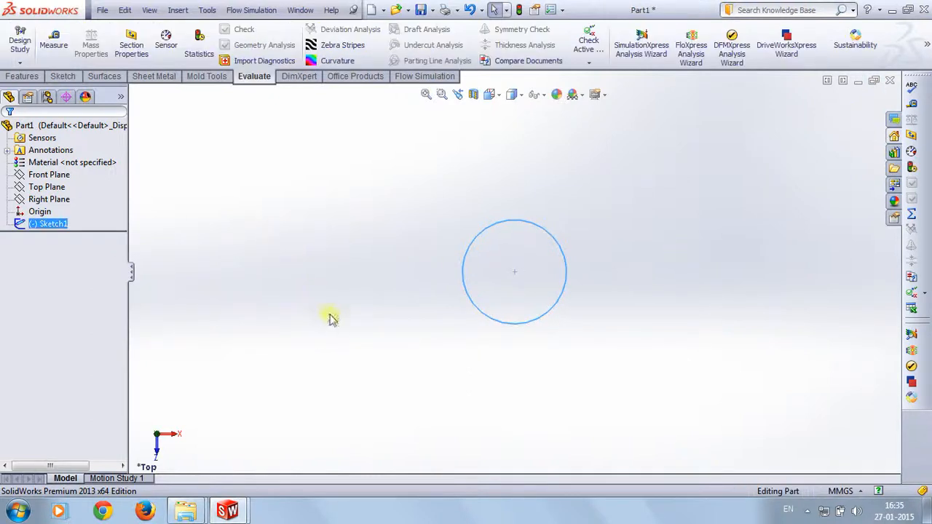
# Step: Check the tapered shape of the wooden live centre in its own document and return to the new part
pyautogui.moveTo(329, 318); pyautogui.dragTo(341, 245, button='middle')
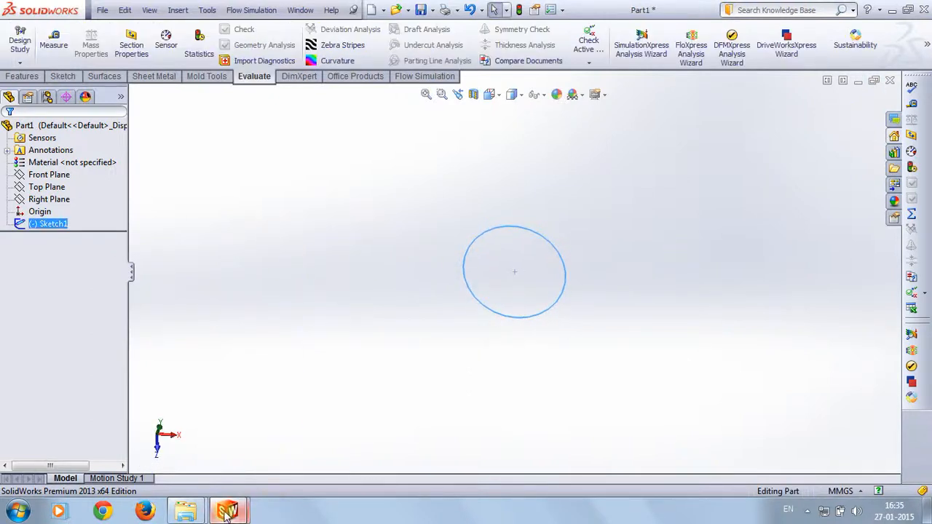
pyautogui.moveTo(228, 512)
pyautogui.click(156, 442)
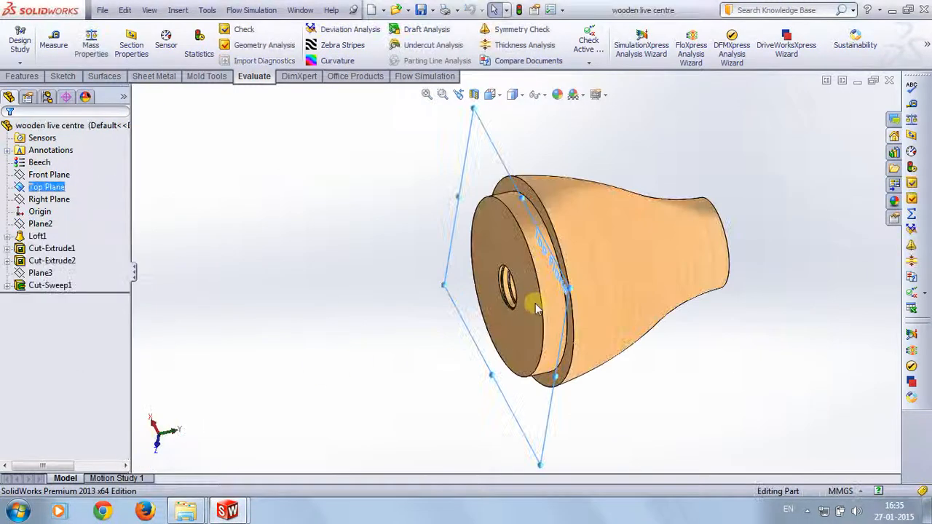
pyautogui.moveTo(657, 287); pyautogui.dragTo(637, 287, button='middle')
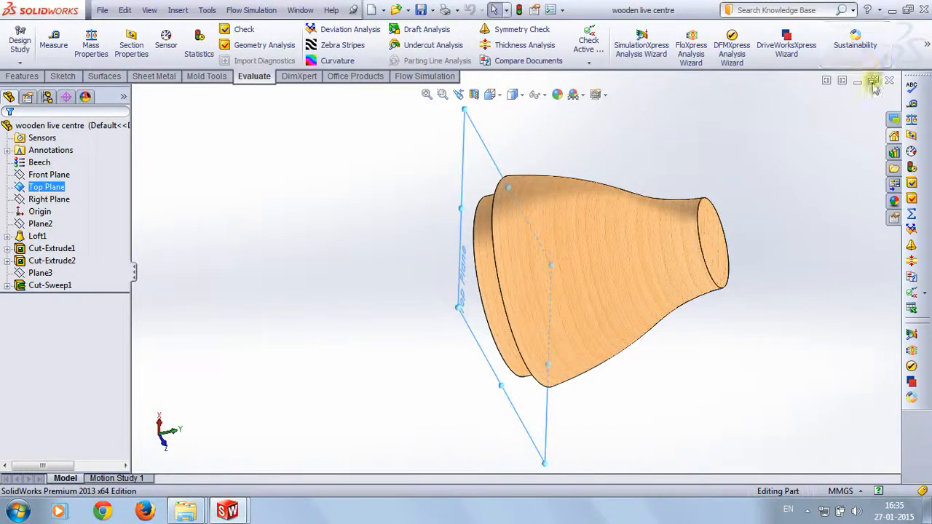
pyautogui.click(842, 80)
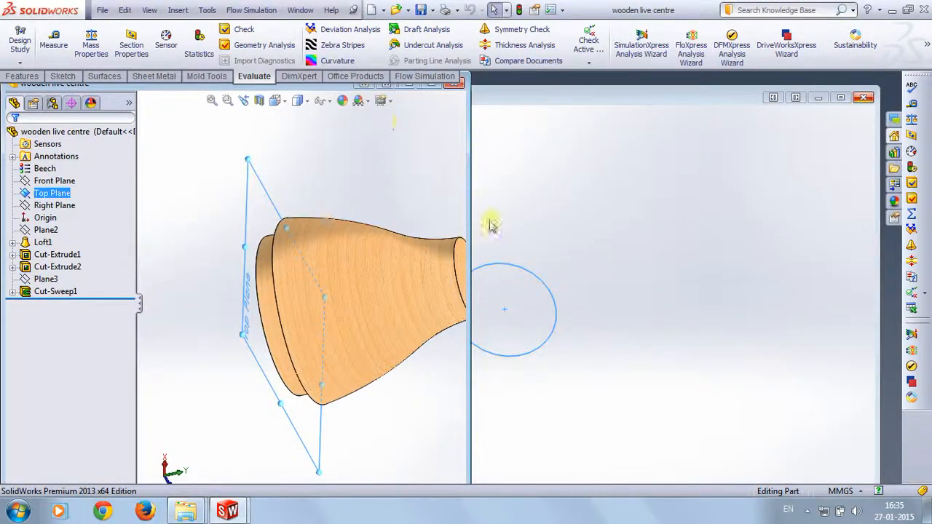
pyautogui.doubleClick(601, 94)
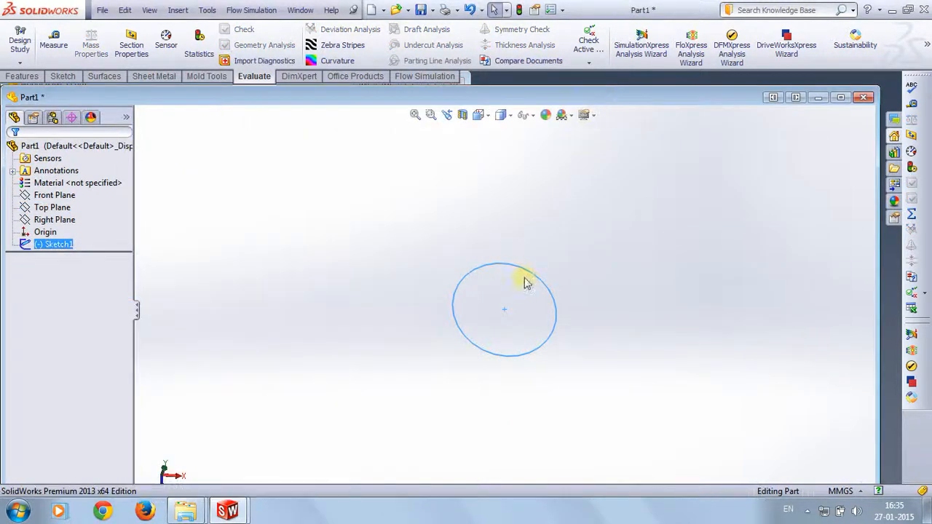
# Step: Create a reference plane offset 60 mm from the Top Plane, on the unflipped side
pyautogui.moveTo(435, 311)
pyautogui.mouseDown(button='middle')
pyautogui.moveTo(422, 312)
pyautogui.moveTo(449, 287)
pyautogui.moveTo(530, 339)
pyautogui.mouseUp(button='middle')
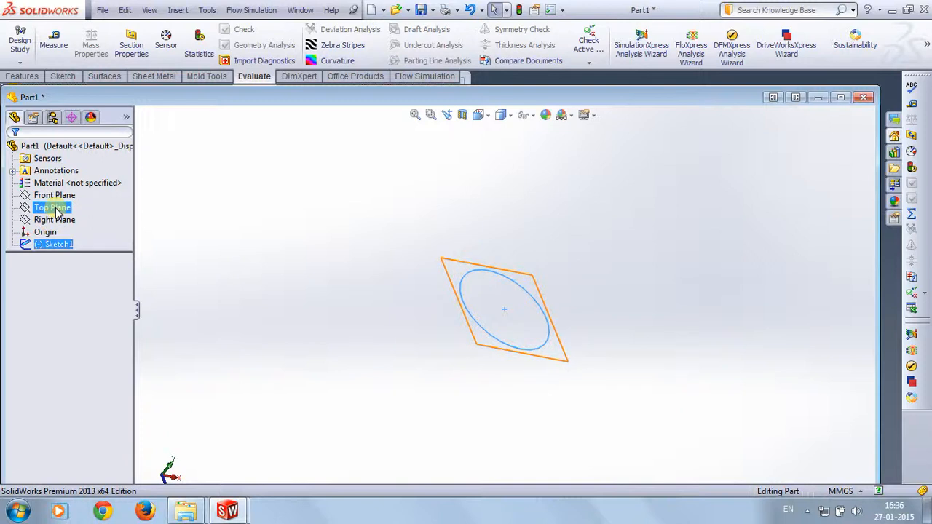
pyautogui.click(22, 75)
pyautogui.click(514, 62)
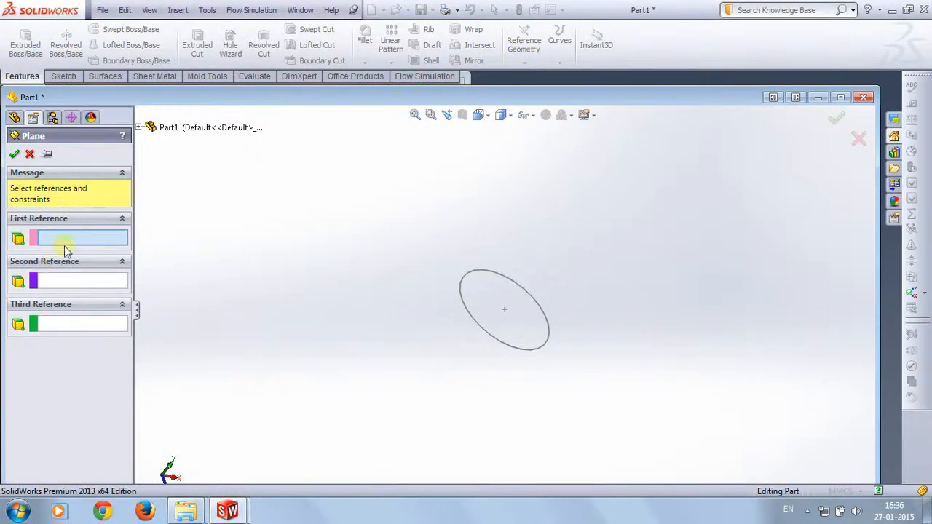
pyautogui.click(138, 128)
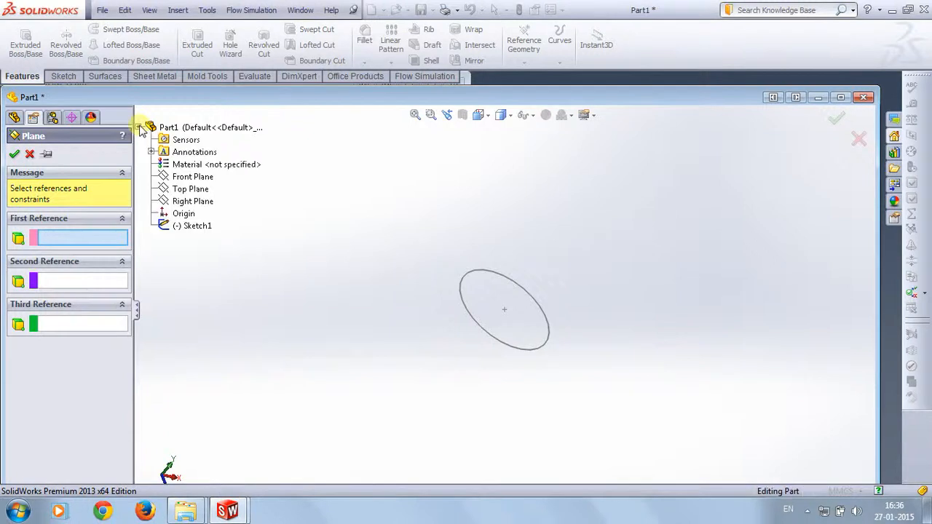
pyautogui.click(191, 190)
pyautogui.moveTo(255, 309); pyautogui.dragTo(365, 343, button='middle')
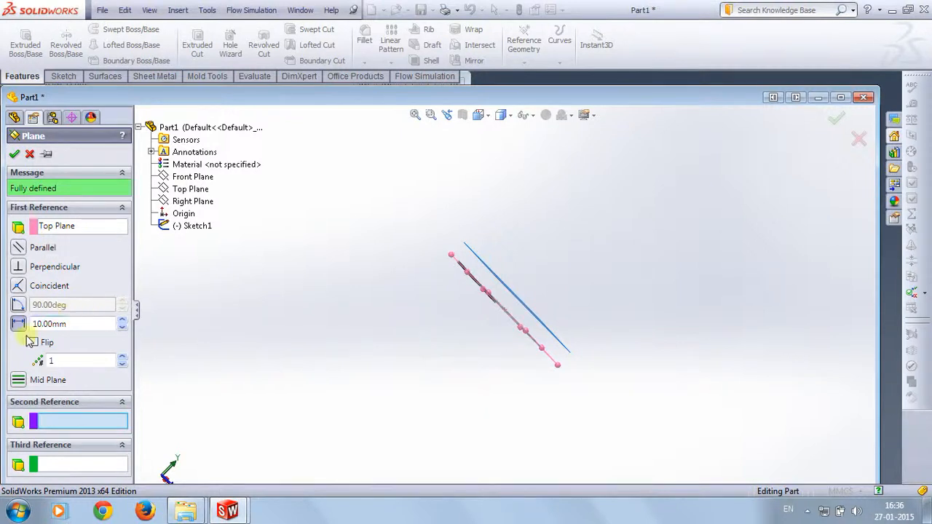
pyautogui.click(79, 327)
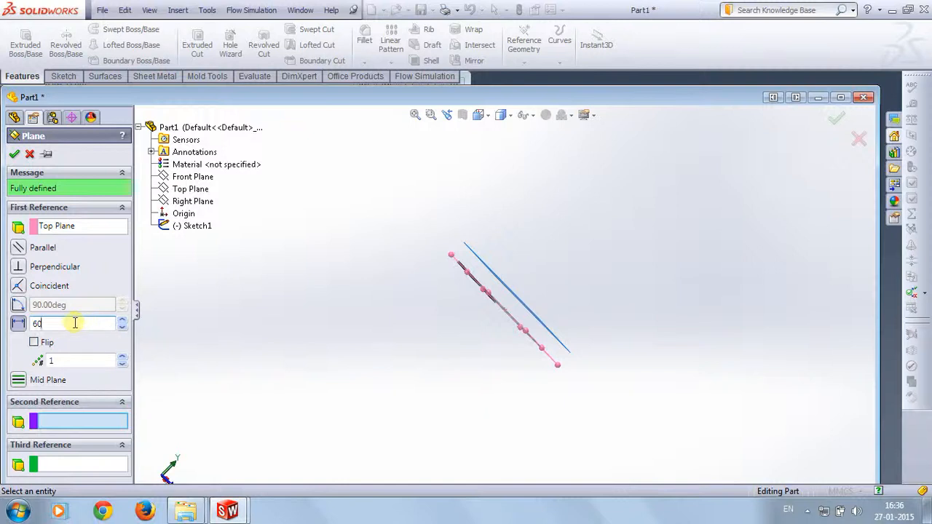
pyautogui.press('Return')
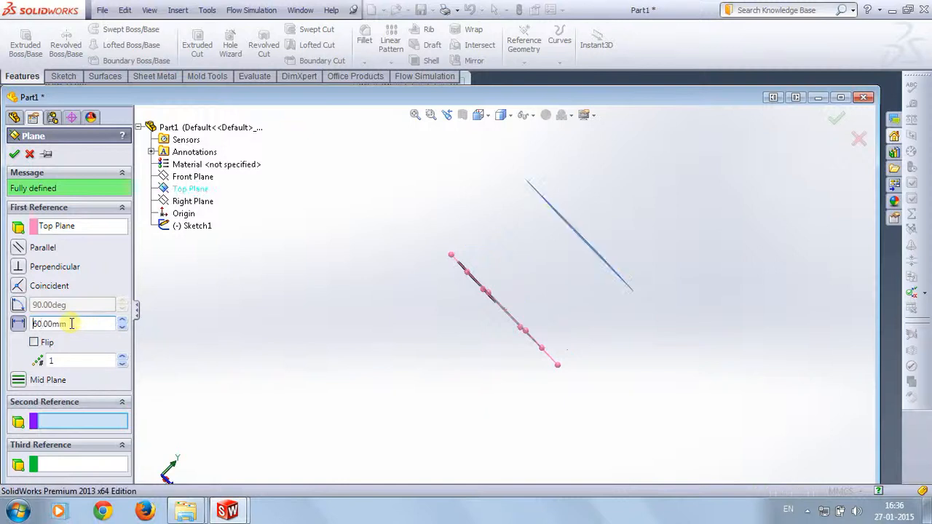
pyautogui.click(16, 156)
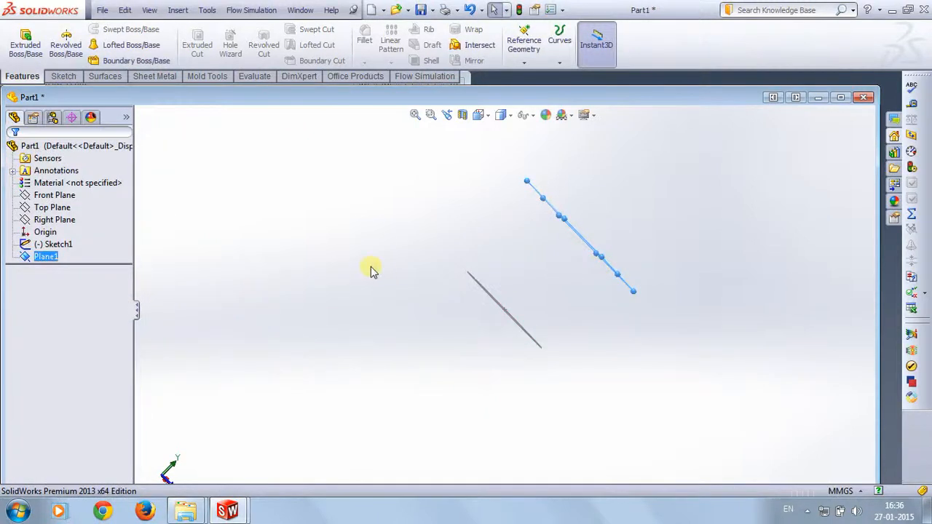
pyautogui.moveTo(369, 265); pyautogui.dragTo(355, 286, button='middle')
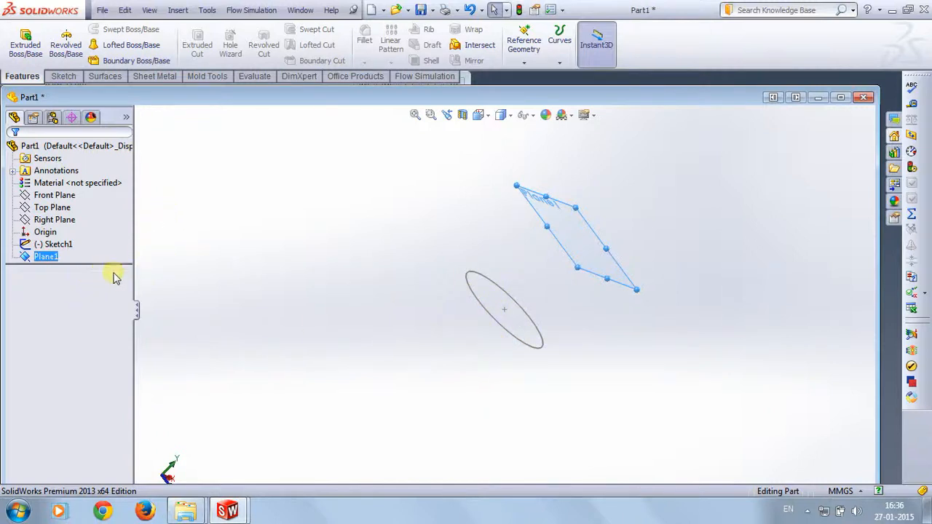
# Step: Start a new sketch on the offset plane, viewed face-on
pyautogui.click(44, 256)
pyautogui.click(111, 235)
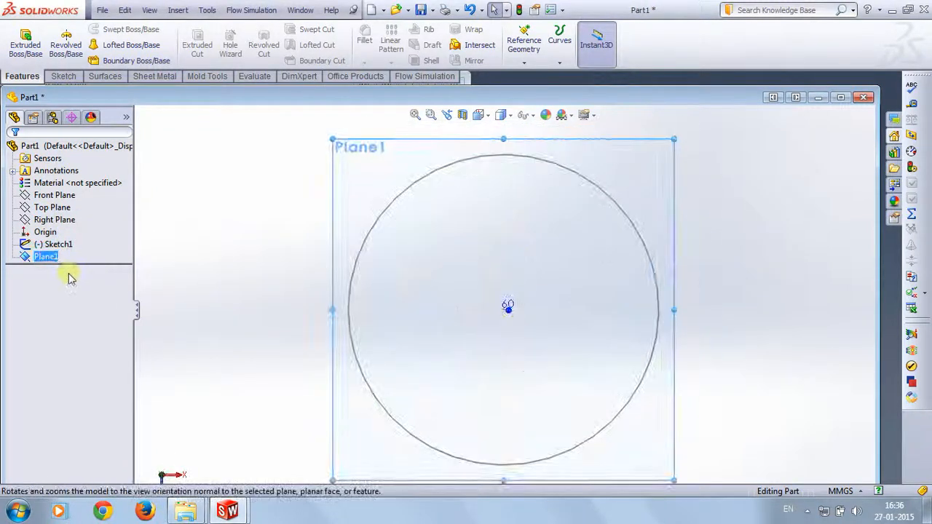
pyautogui.keyDown('ctrl'); pyautogui.click(55, 244); pyautogui.keyUp('ctrl')
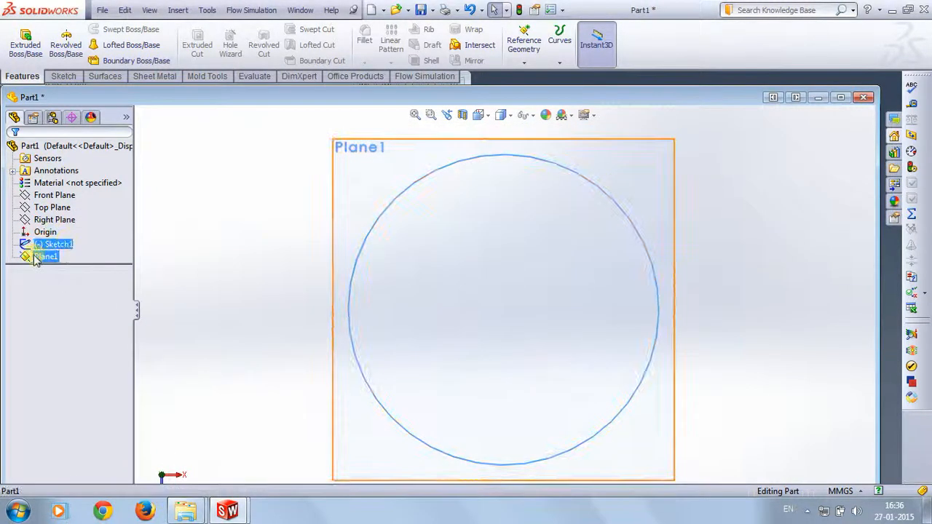
pyautogui.click(42, 234)
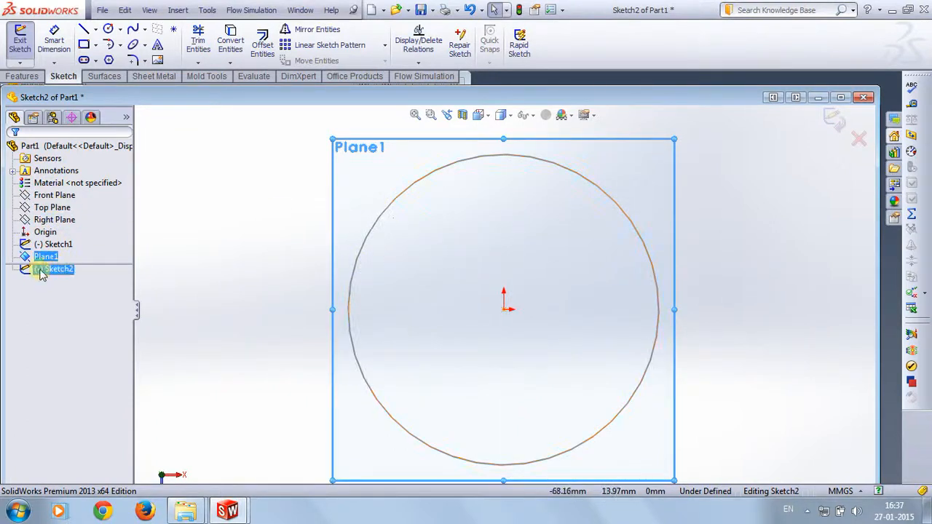
pyautogui.click(22, 76)
pyautogui.click(77, 76)
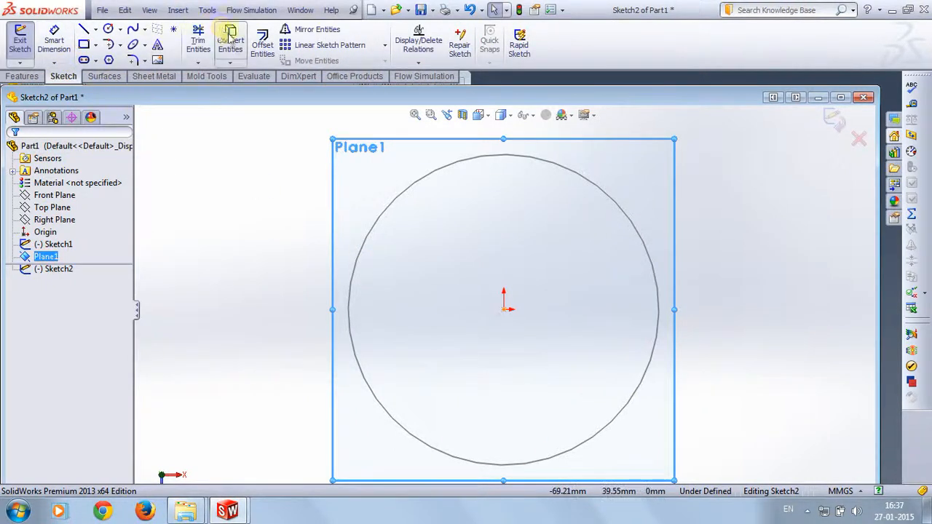
# Step: Convert the 60 mm base circle into the offset-plane sketch and make the converted circle construction geometry
pyautogui.click(350, 239)
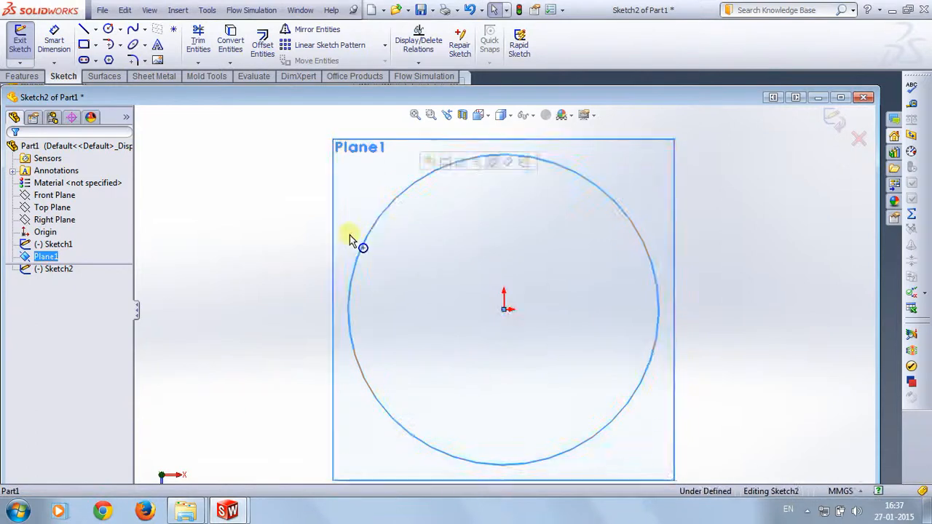
pyautogui.click(229, 44)
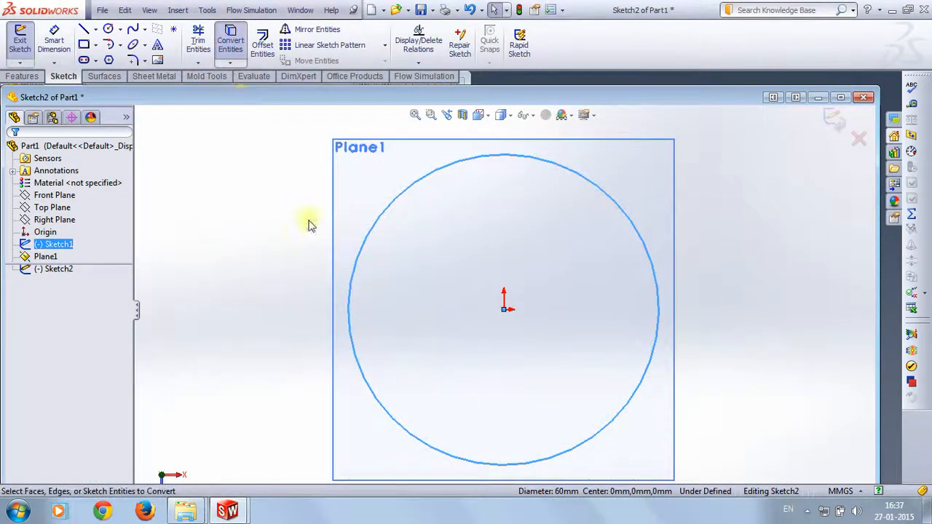
pyautogui.click(350, 304)
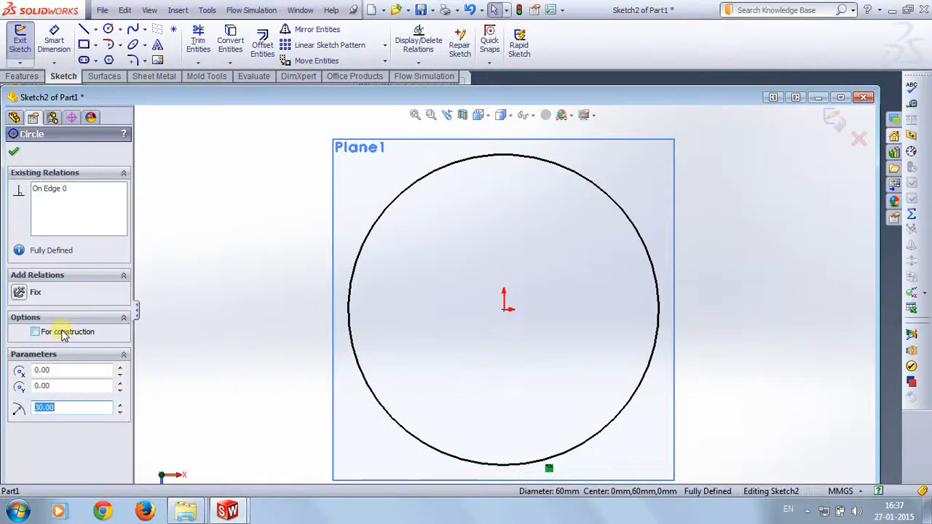
pyautogui.click(35, 332)
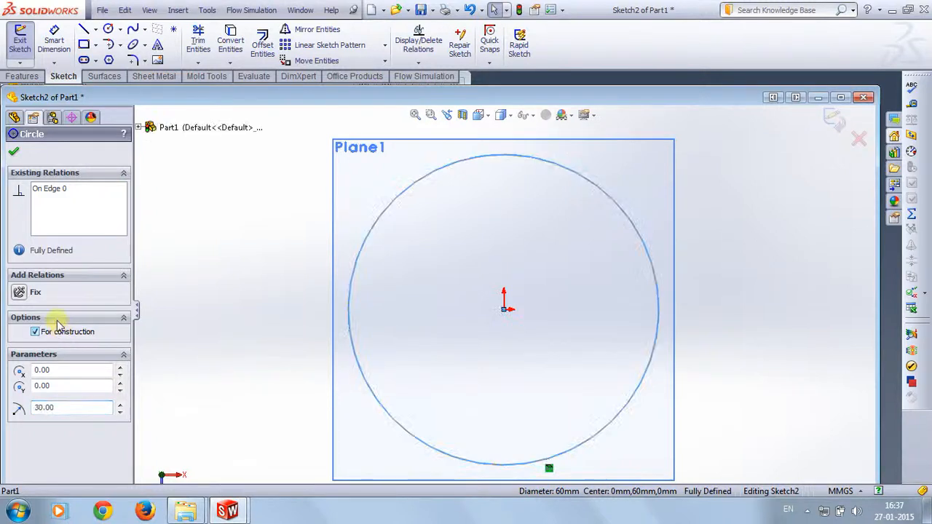
pyautogui.click(16, 151)
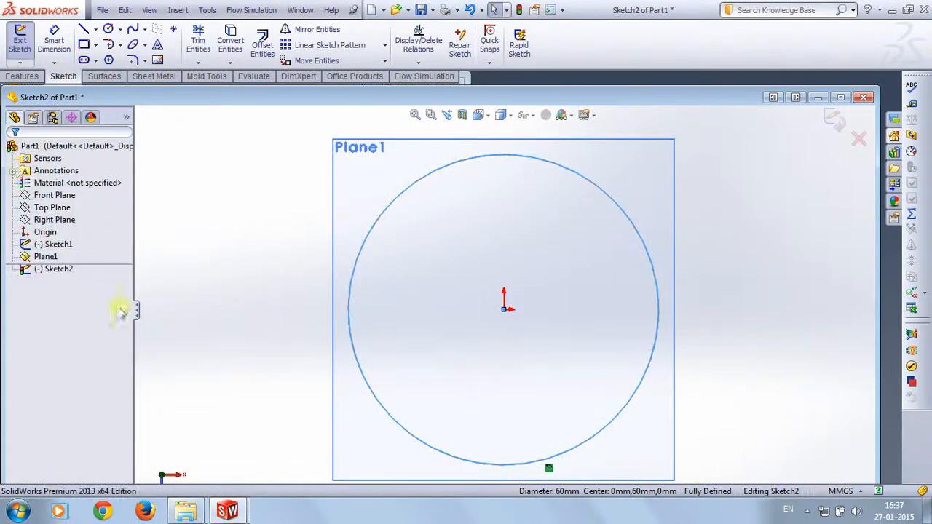
pyautogui.click(254, 290)
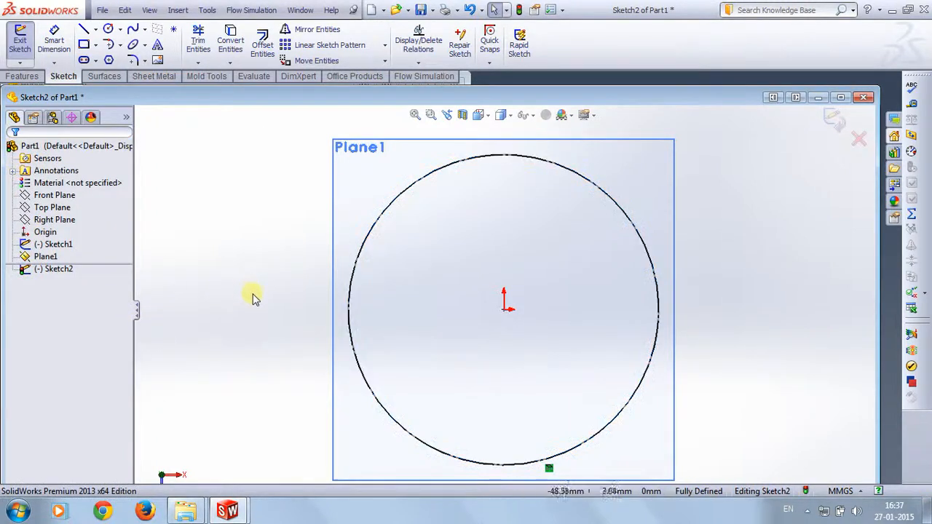
# Step: Draw a 20 mm diameter circle centred on the origin inside the construction circle
pyautogui.click(108, 29)
pyautogui.click(503, 309)
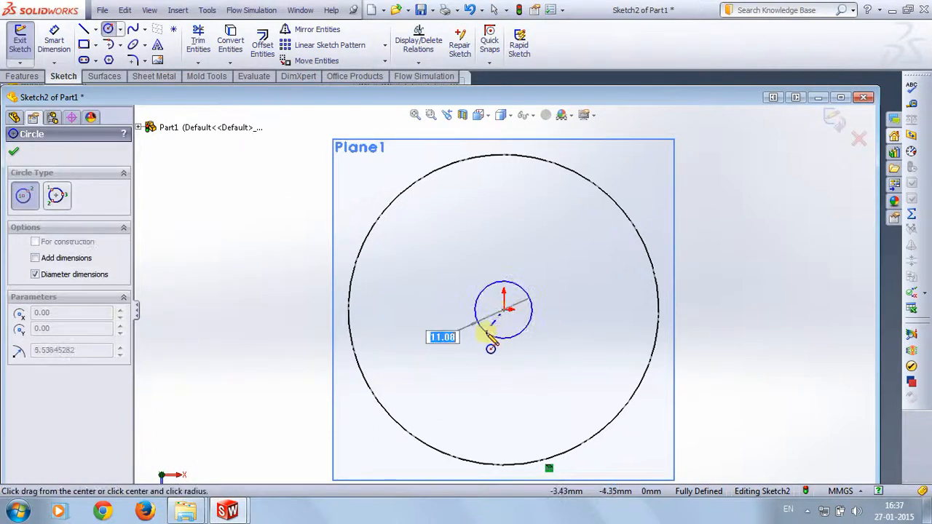
pyautogui.write('20')
pyautogui.press('Return')
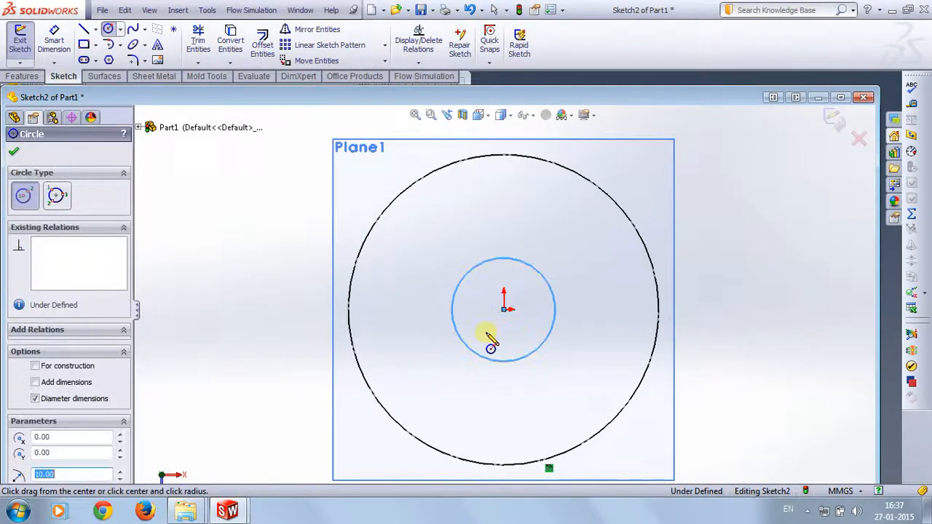
pyautogui.press('Escape')
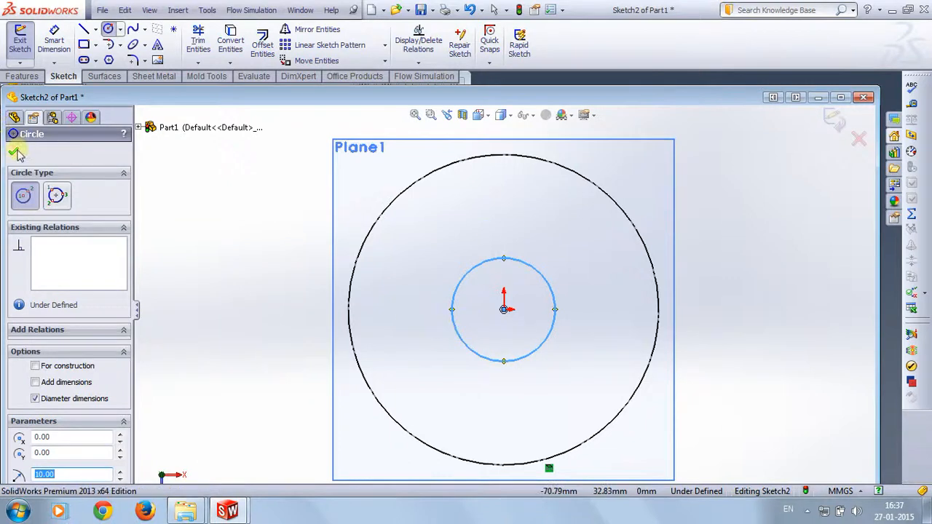
# Step: Make the 20 mm circle concentric with the construction circle and exit the sketch
pyautogui.click(455, 329)
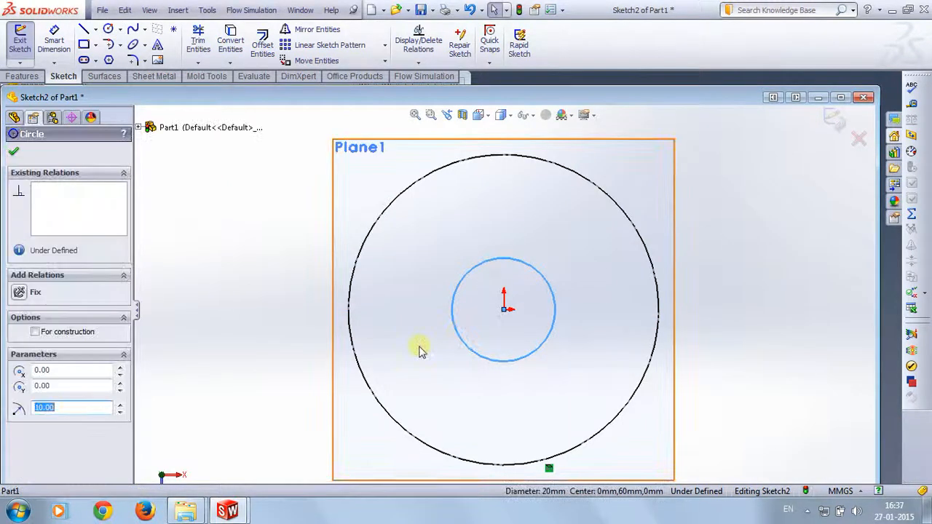
pyautogui.keyDown('ctrl'); pyautogui.click(349, 301); pyautogui.keyUp('ctrl')
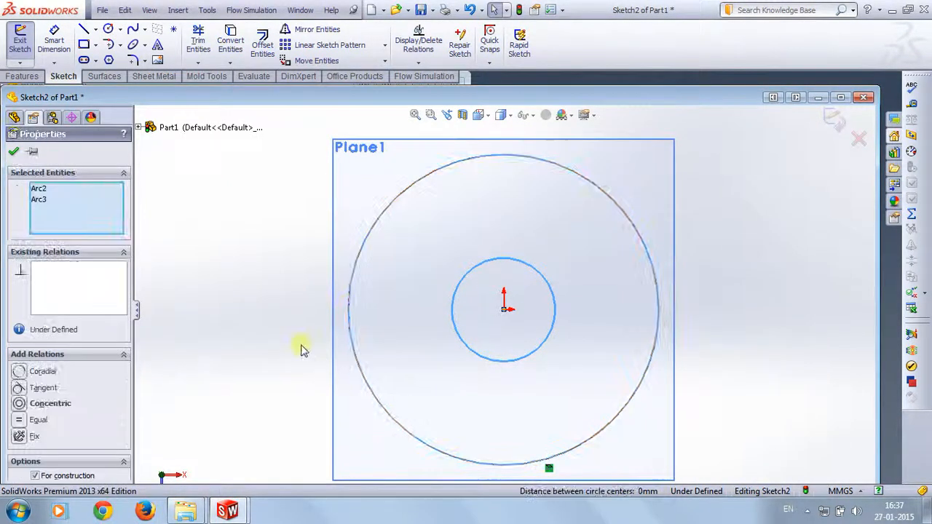
pyautogui.click(20, 405)
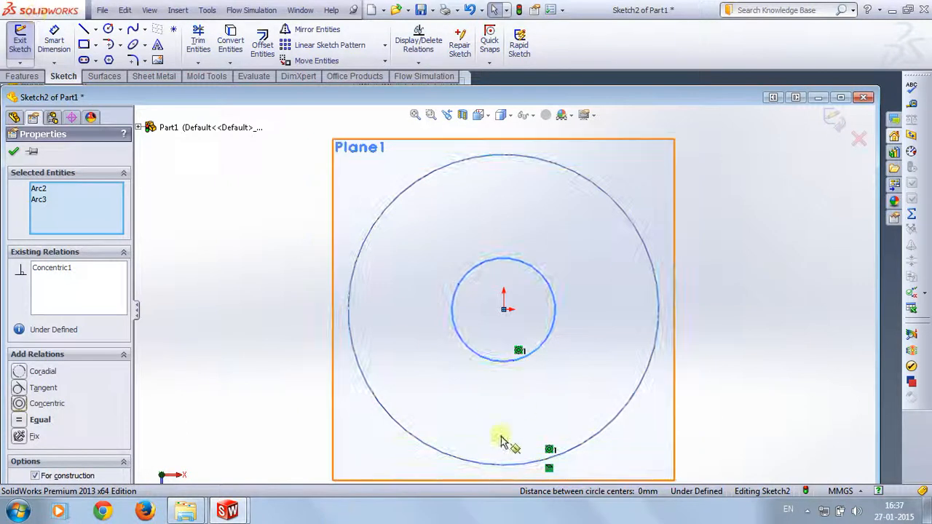
pyautogui.click(13, 151)
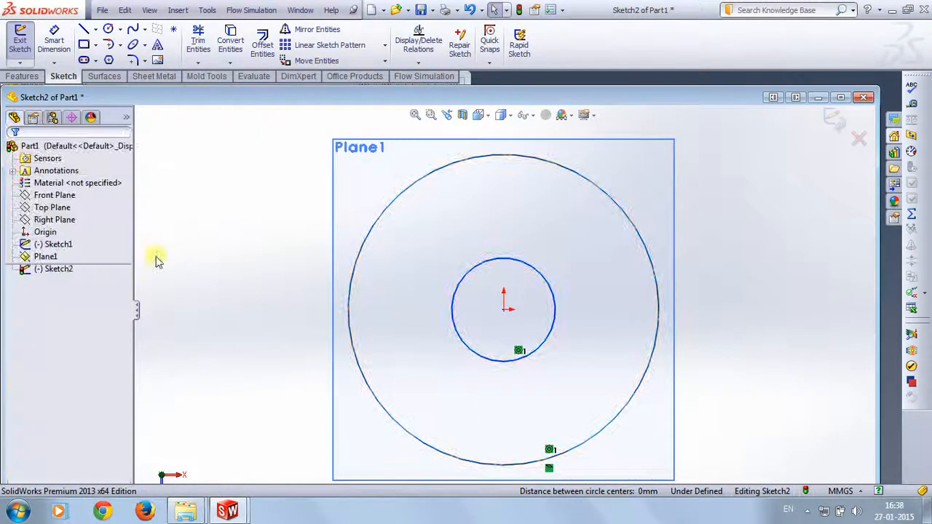
pyautogui.click(835, 122)
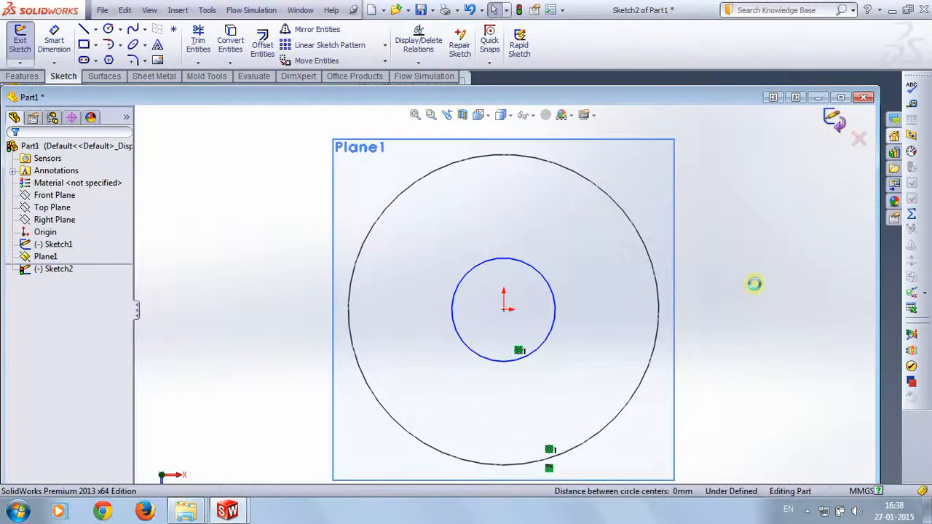
# Step: Examine the curved side profile of the finished wooden live centre normal to its Right Plane and return to the new part
pyautogui.moveTo(697, 329)
pyautogui.mouseDown(button='middle')
pyautogui.moveTo(808, 294)
pyautogui.moveTo(757, 318)
pyautogui.moveTo(815, 302)
pyautogui.moveTo(763, 307)
pyautogui.mouseUp(button='middle')
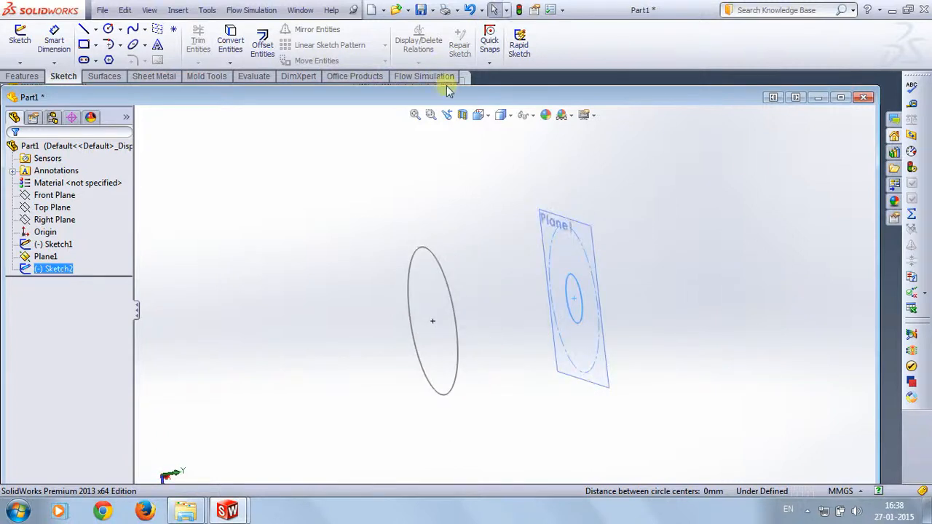
pyautogui.moveTo(503, 91); pyautogui.dragTo(501, 167)
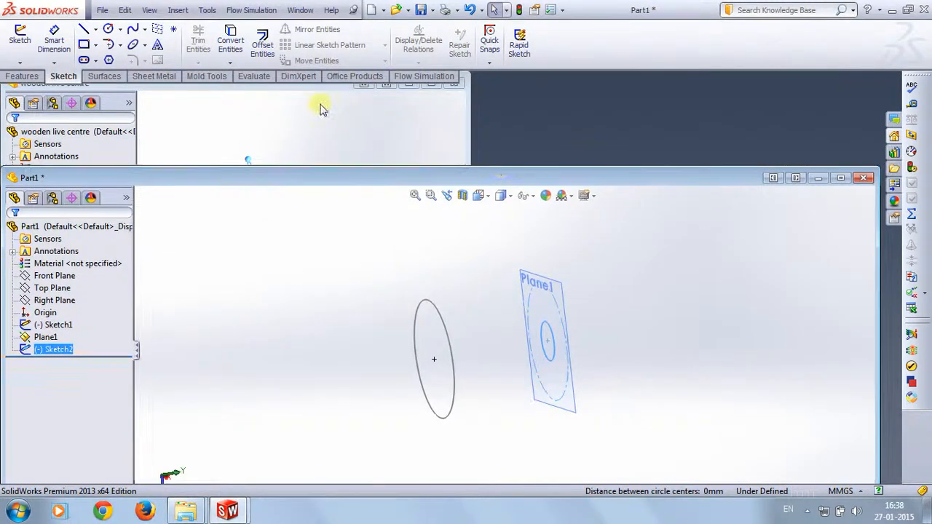
pyautogui.click(322, 104)
pyautogui.moveTo(467, 251); pyautogui.dragTo(662, 243)
pyautogui.moveTo(306, 266); pyautogui.dragTo(576, 267, button='middle')
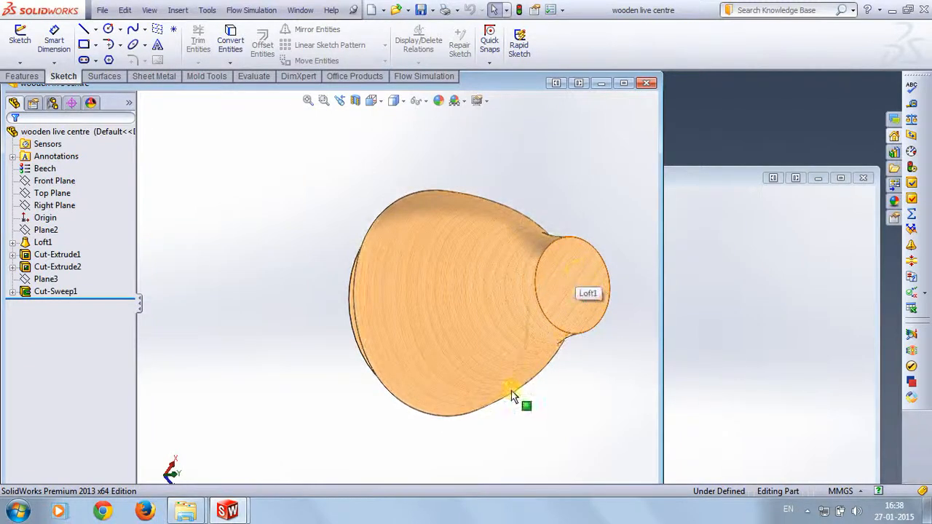
pyautogui.moveTo(584, 426)
pyautogui.mouseDown(button='middle')
pyautogui.moveTo(636, 408)
pyautogui.moveTo(420, 192)
pyautogui.mouseUp(button='middle')
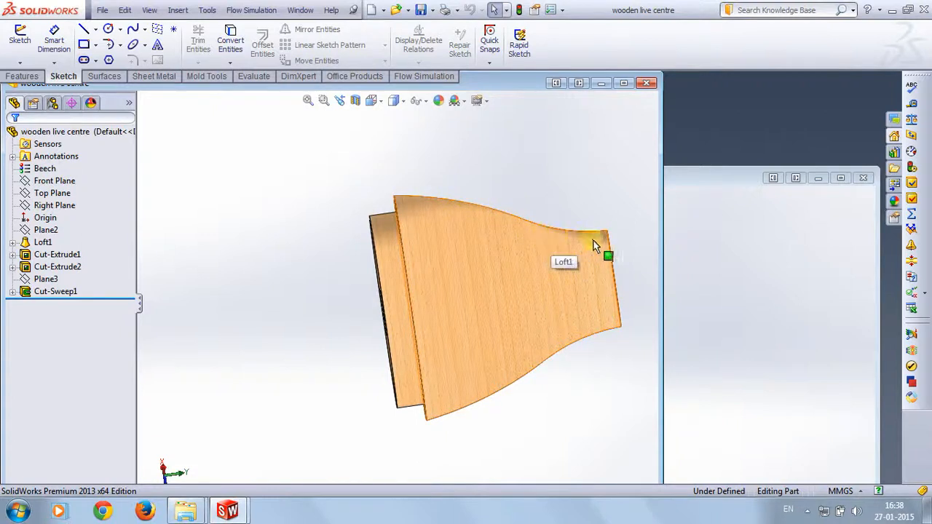
pyautogui.click(38, 266)
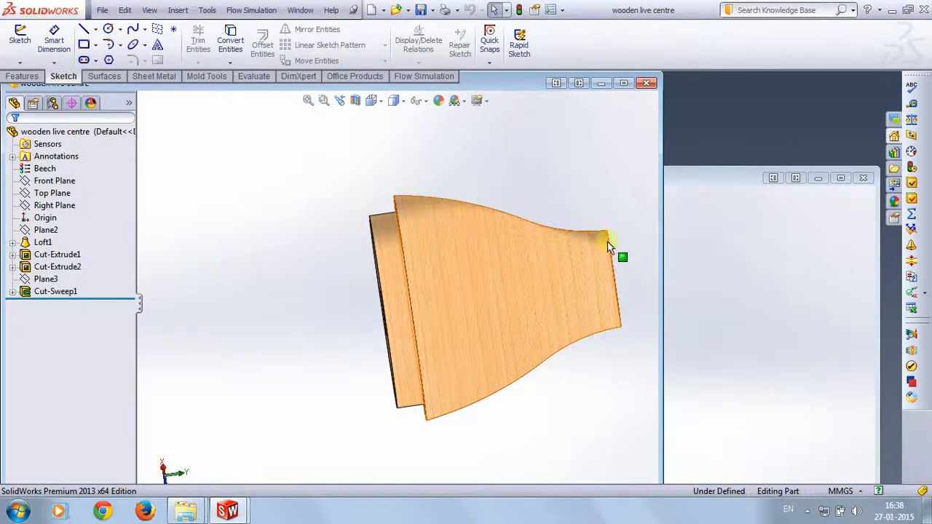
pyautogui.click(62, 207)
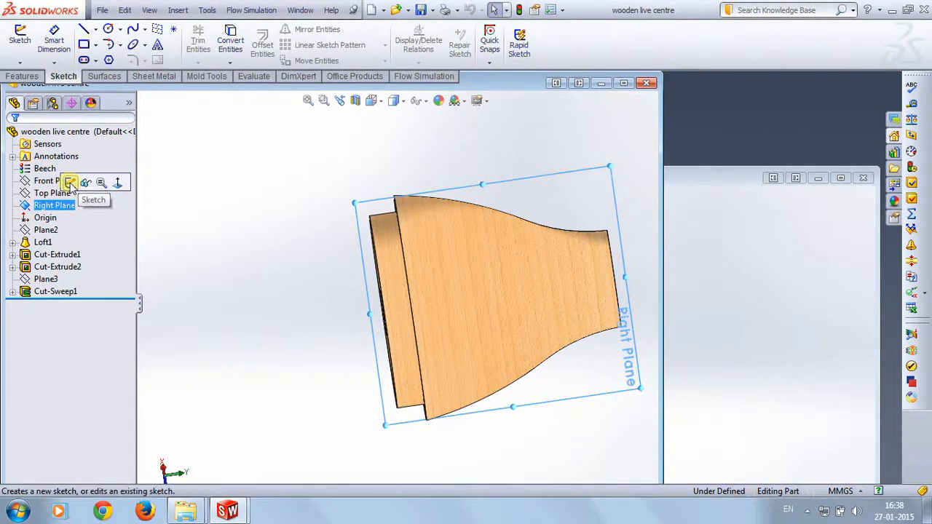
pyautogui.click(117, 183)
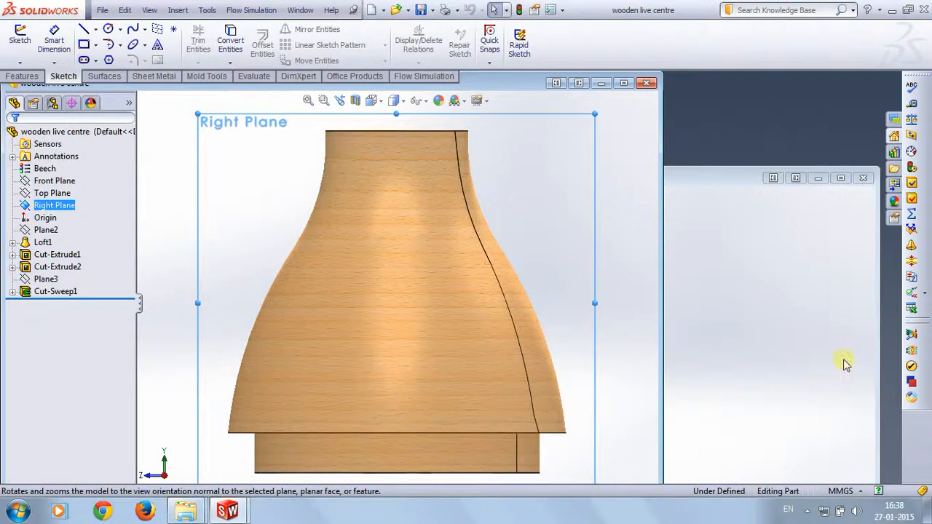
pyautogui.moveTo(572, 167); pyautogui.dragTo(586, 97)
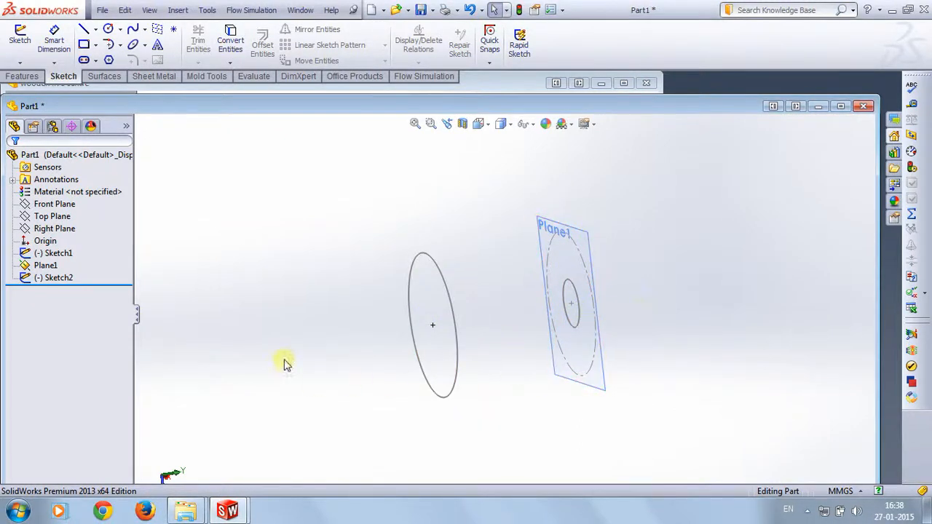
# Step: Orient the new part normal to the Right Plane and hide the offset reference plane
pyautogui.moveTo(333, 338); pyautogui.dragTo(370, 329, button='middle')
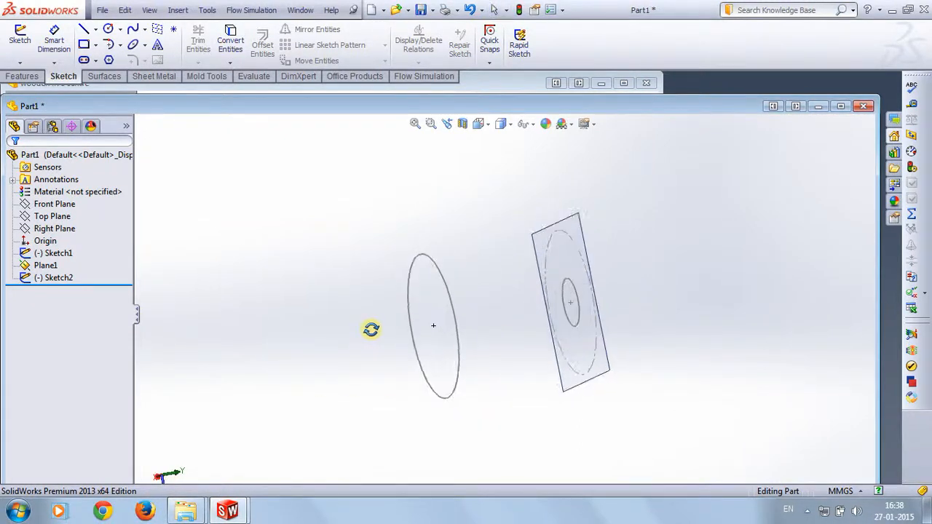
pyautogui.click(61, 229)
pyautogui.click(119, 208)
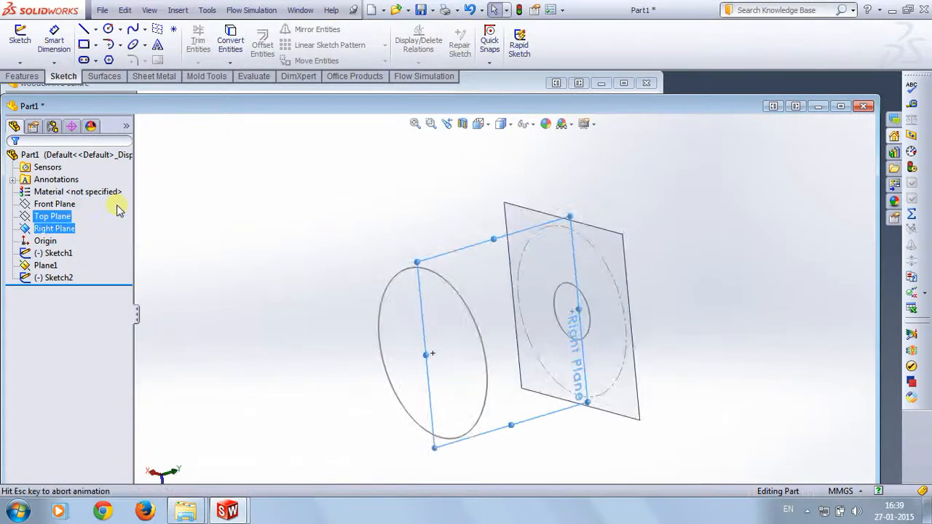
pyautogui.click(254, 259)
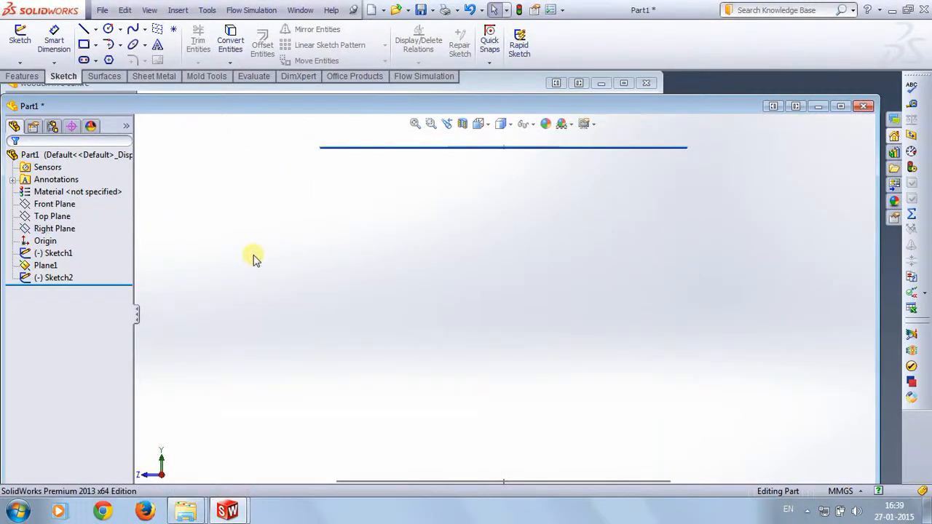
pyautogui.click(44, 265)
pyautogui.click(69, 244)
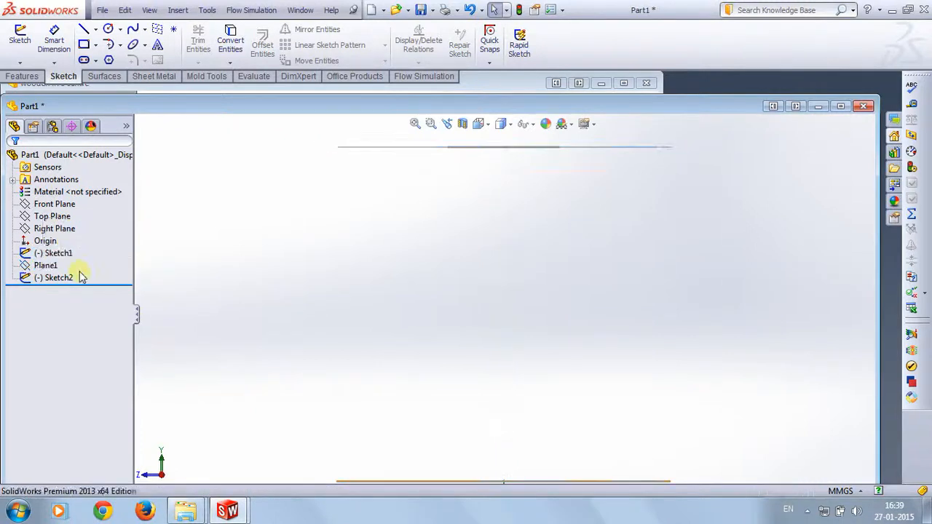
# Step: Start a sketch on the Right Plane and draw a vertical line from the 20 mm circle's centre down to the origin
pyautogui.click(64, 229)
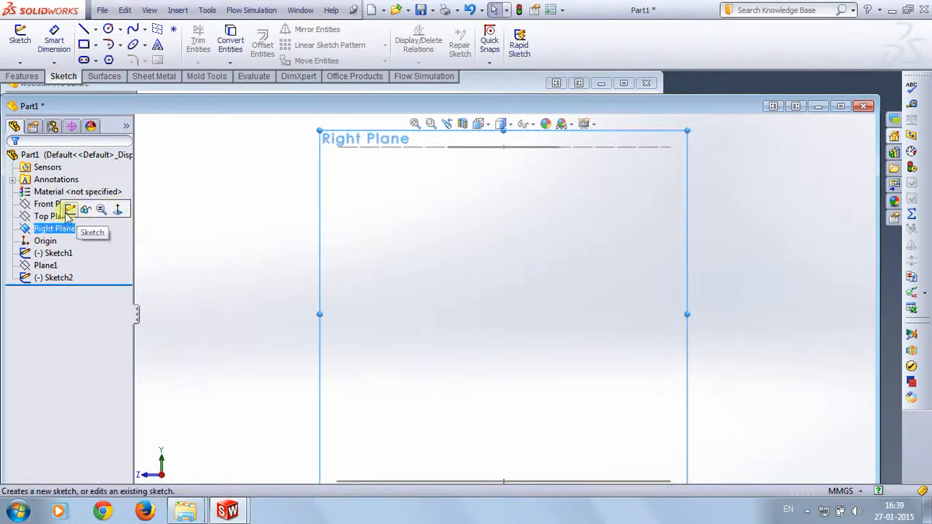
pyautogui.click(70, 210)
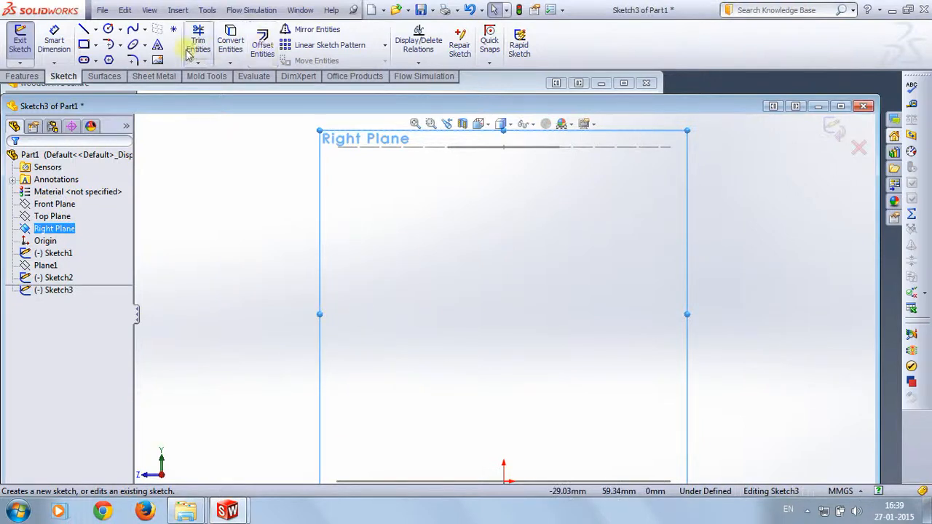
pyautogui.click(84, 29)
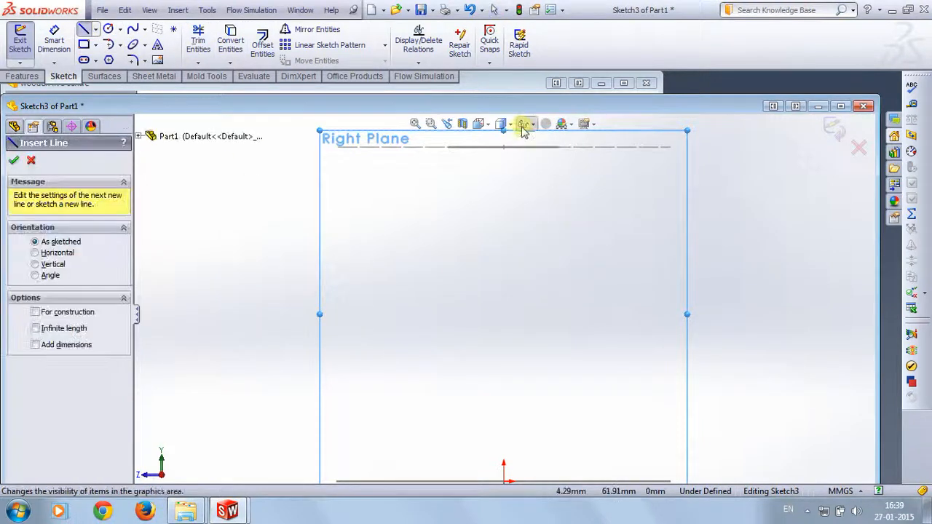
pyautogui.click(504, 148)
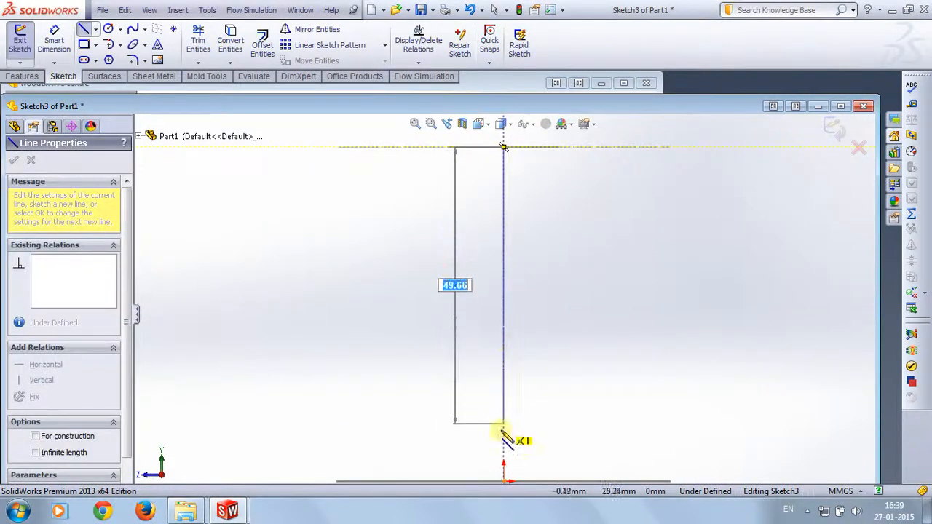
pyautogui.click(504, 480)
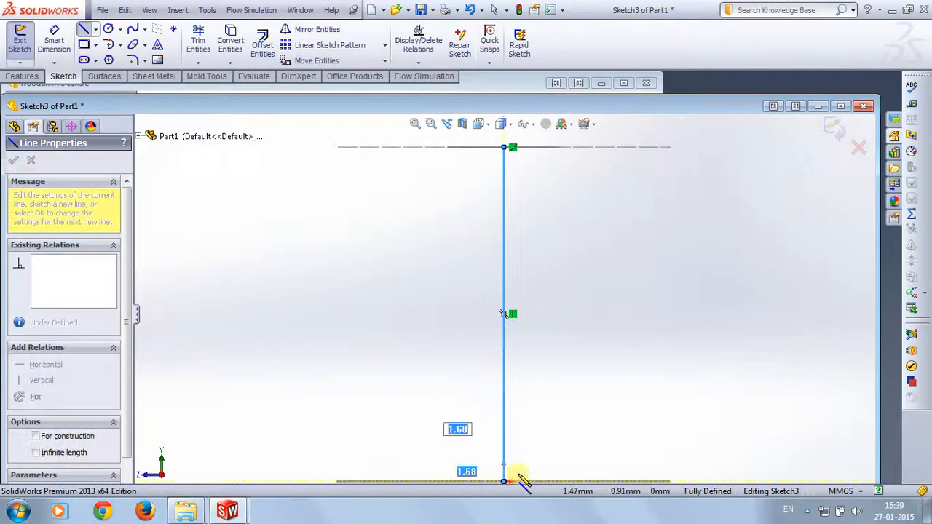
# Step: Finish the line command and turn the vertical line between the circle centre and the origin into construction geometry
pyautogui.press('Escape')
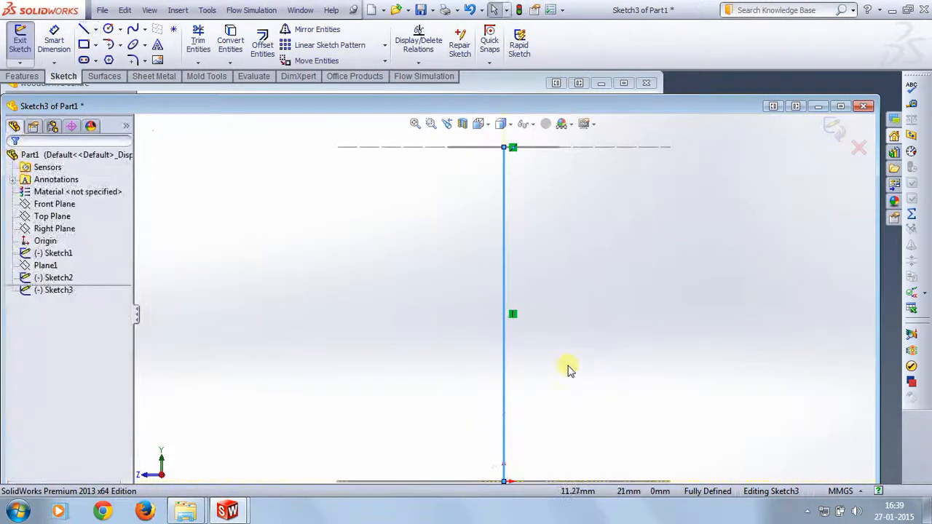
pyautogui.click(504, 375)
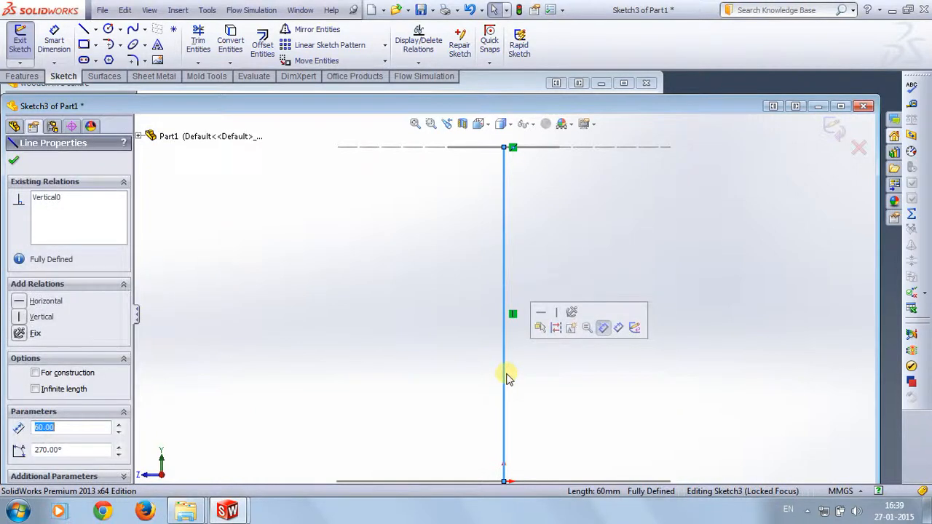
pyautogui.click(36, 374)
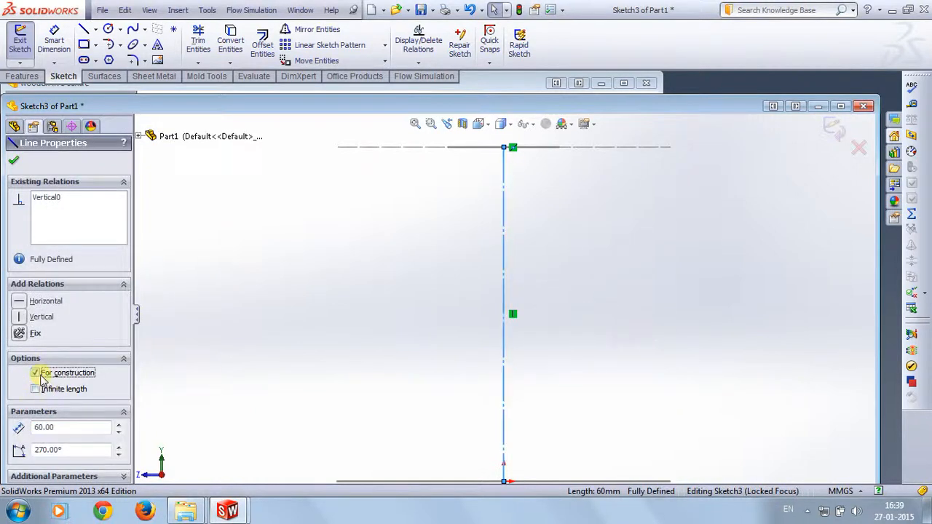
pyautogui.click(14, 164)
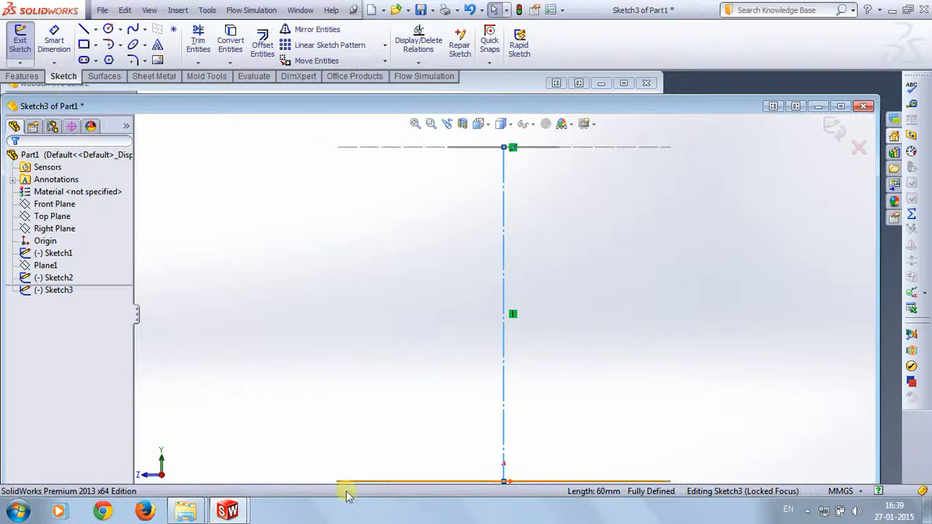
pyautogui.click(109, 45)
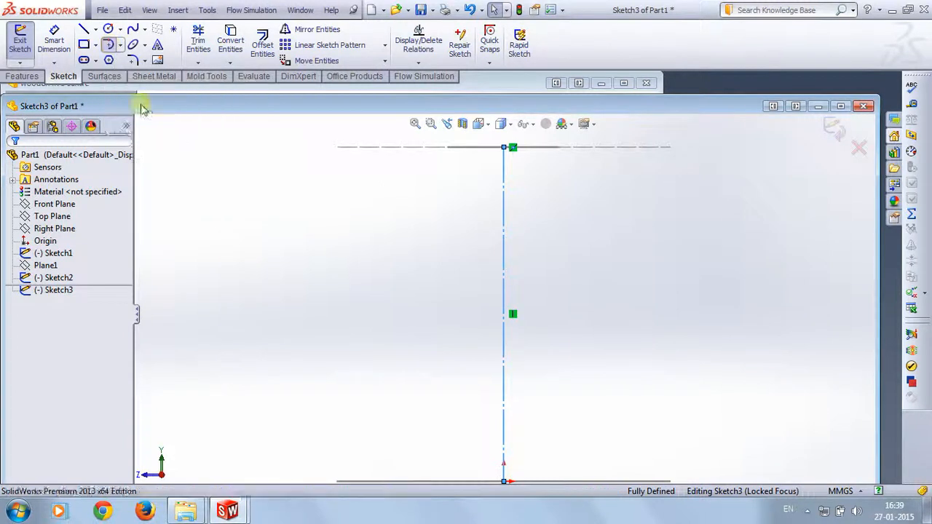
pyautogui.click(339, 481)
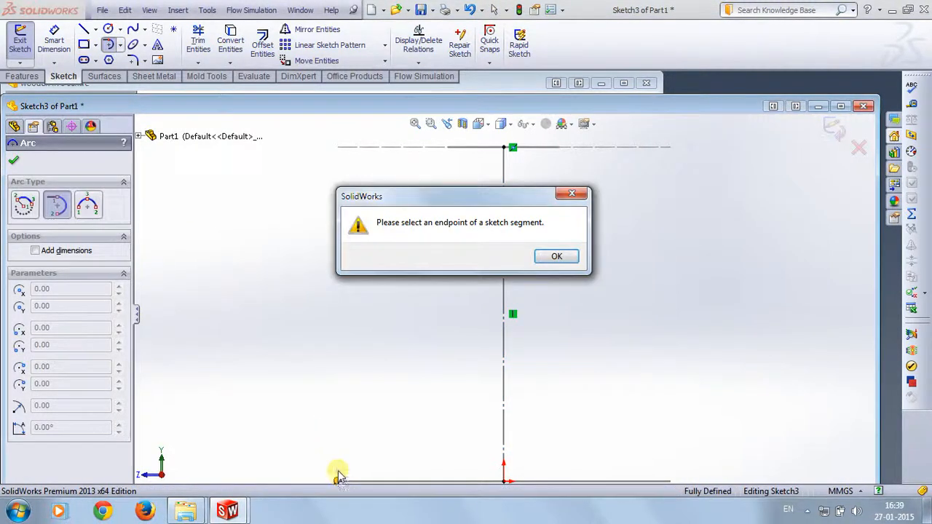
pyautogui.click(560, 260)
pyautogui.scroll(-2, 404, 429)
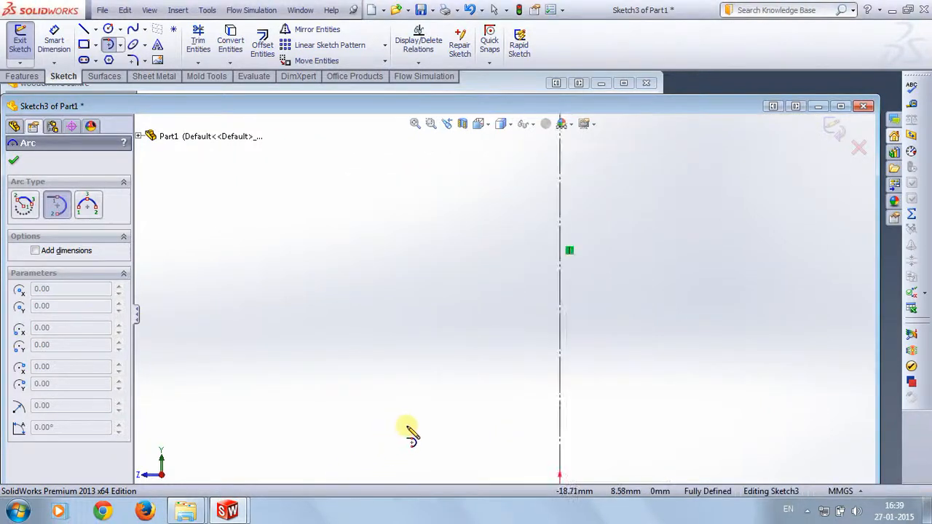
pyautogui.scroll(3, 455, 409)
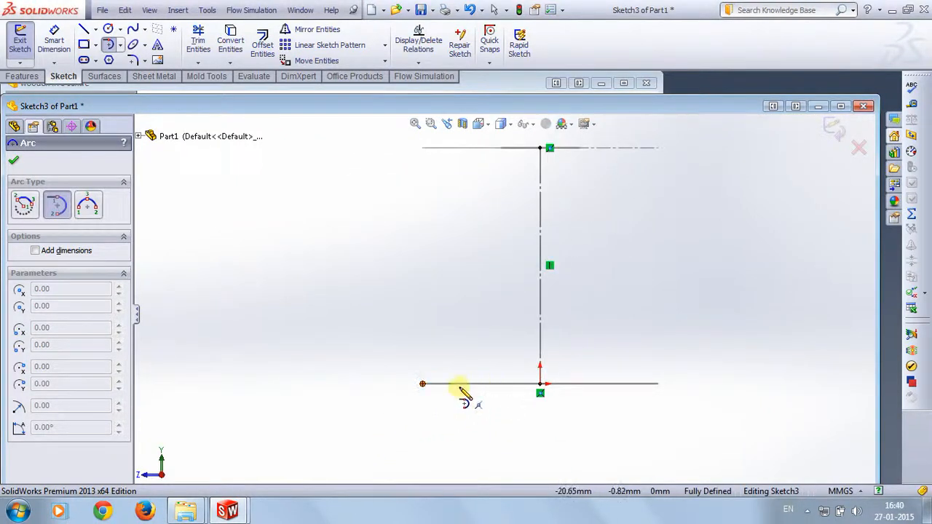
pyautogui.click(13, 160)
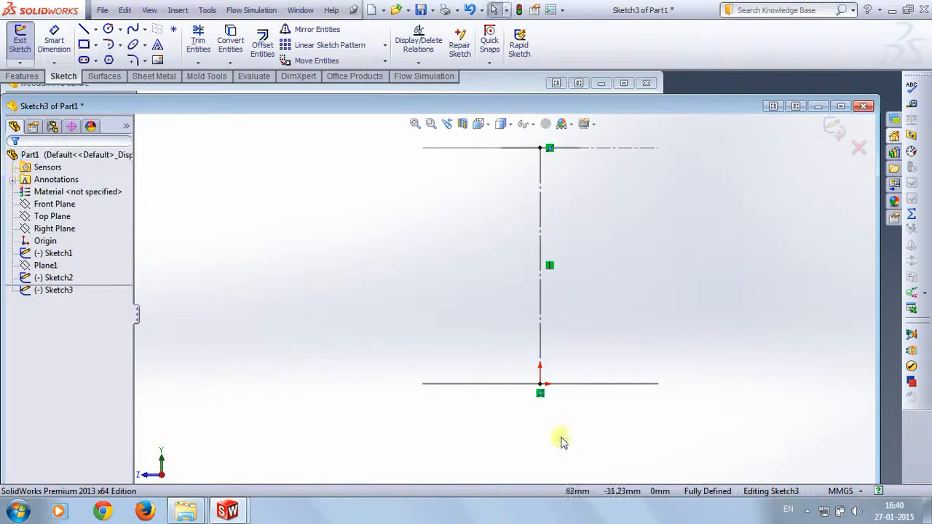
# Step: Convert the 60 mm base circle and the 20 mm upper circle into lines in the side-profile sketch
pyautogui.click(505, 384)
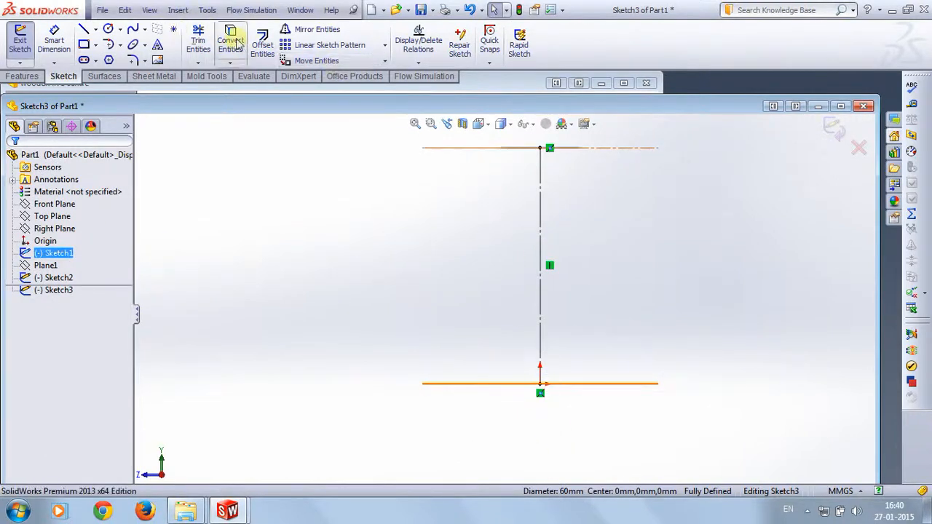
pyautogui.click(230, 41)
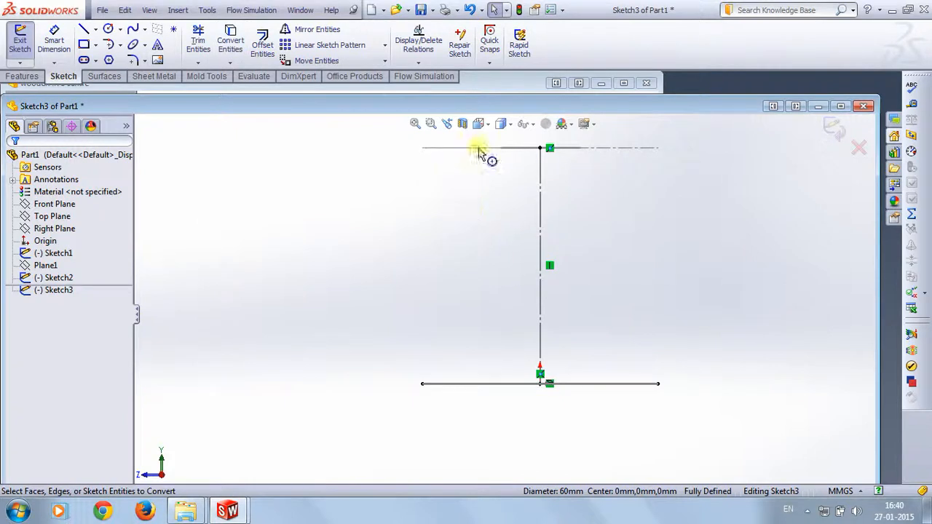
pyautogui.scroll(-5, 510, 190)
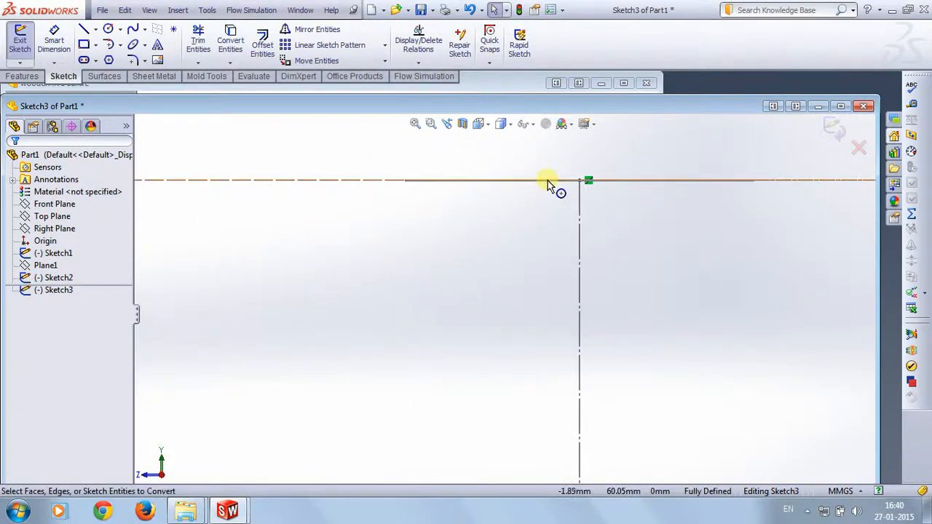
pyautogui.click(475, 181)
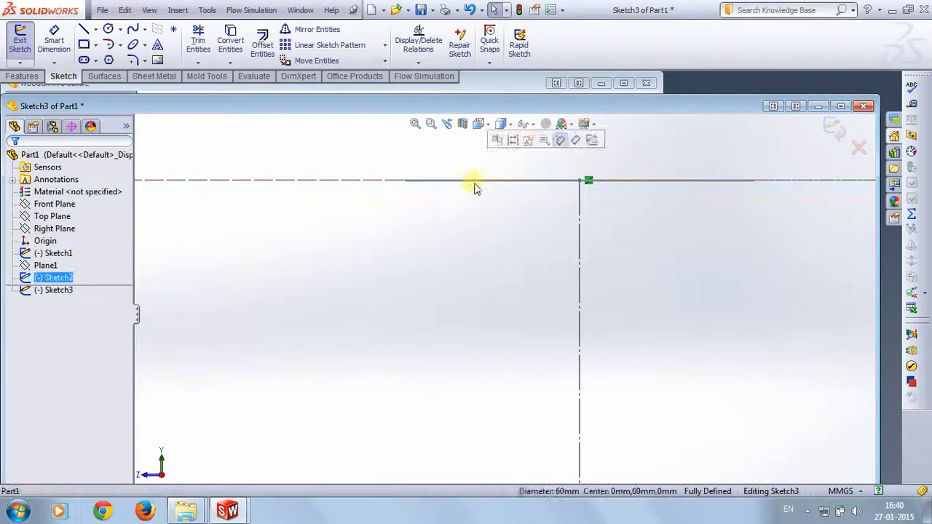
pyautogui.moveTo(406, 193)
pyautogui.mouseDown(button='middle')
pyautogui.moveTo(410, 233)
pyautogui.moveTo(434, 233)
pyautogui.mouseUp(button='middle')
pyautogui.click(433, 233)
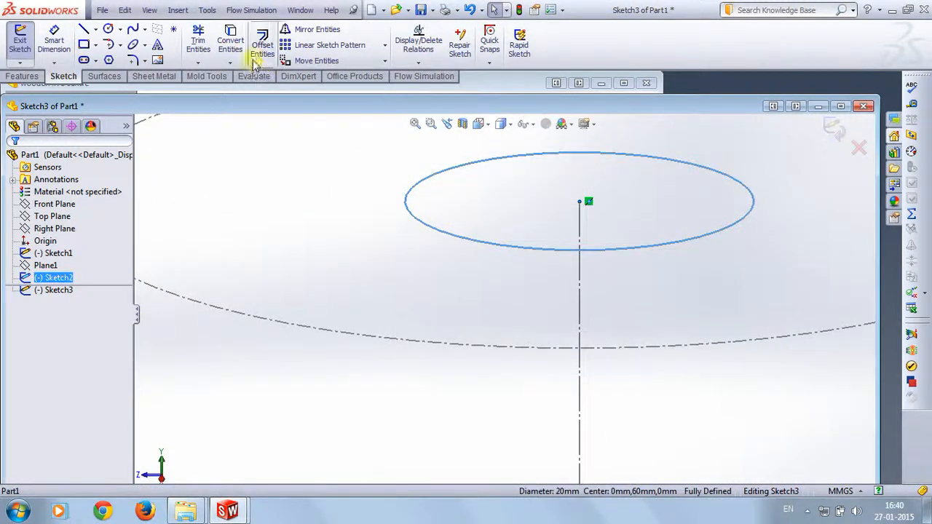
pyautogui.click(229, 40)
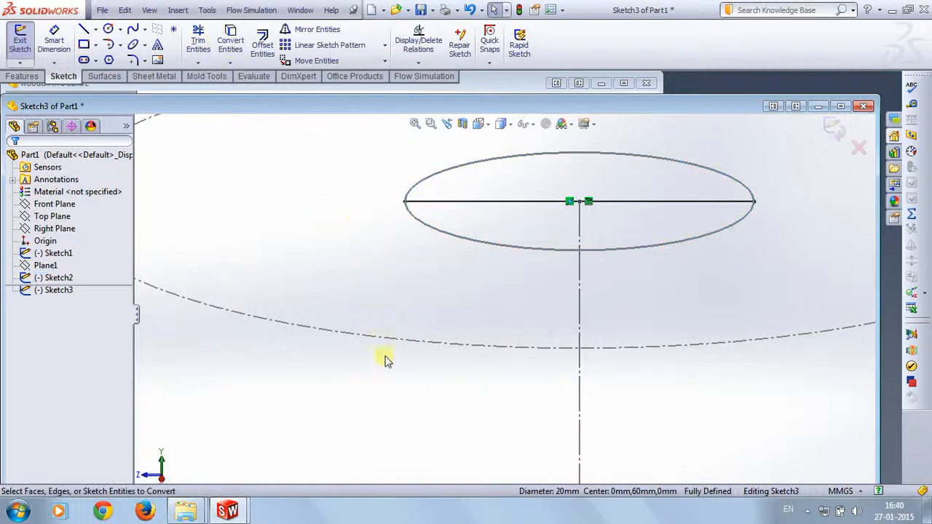
# Step: View the side-profile sketch straight on and turn both converted horizontal lines into construction geometry
pyautogui.click(50, 293)
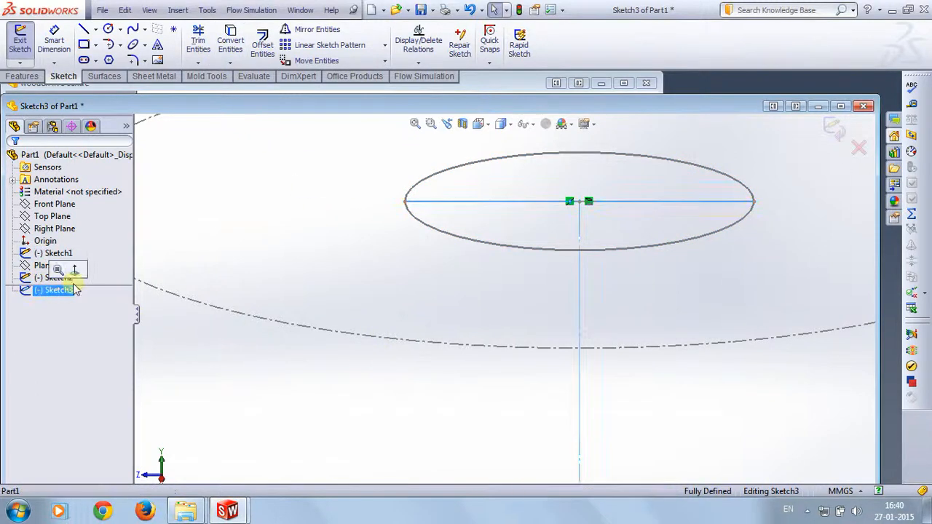
pyautogui.click(76, 269)
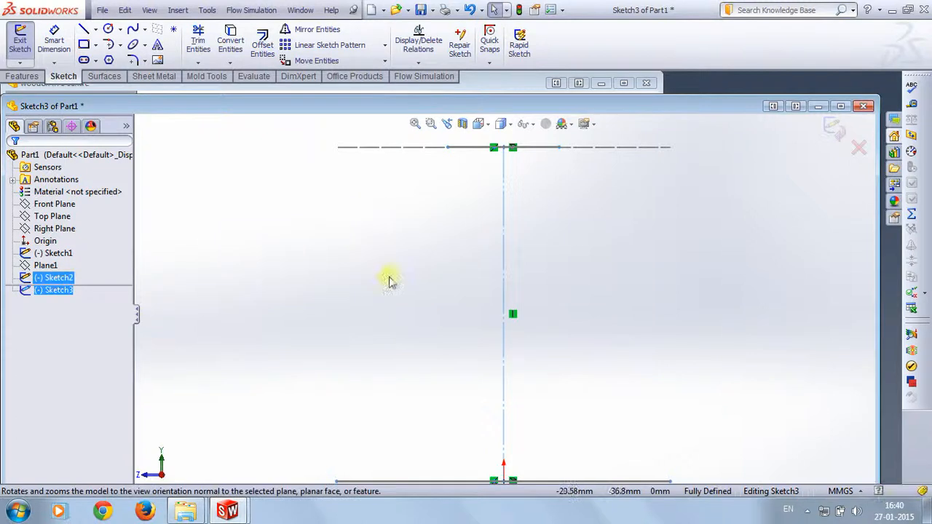
pyautogui.click(459, 481)
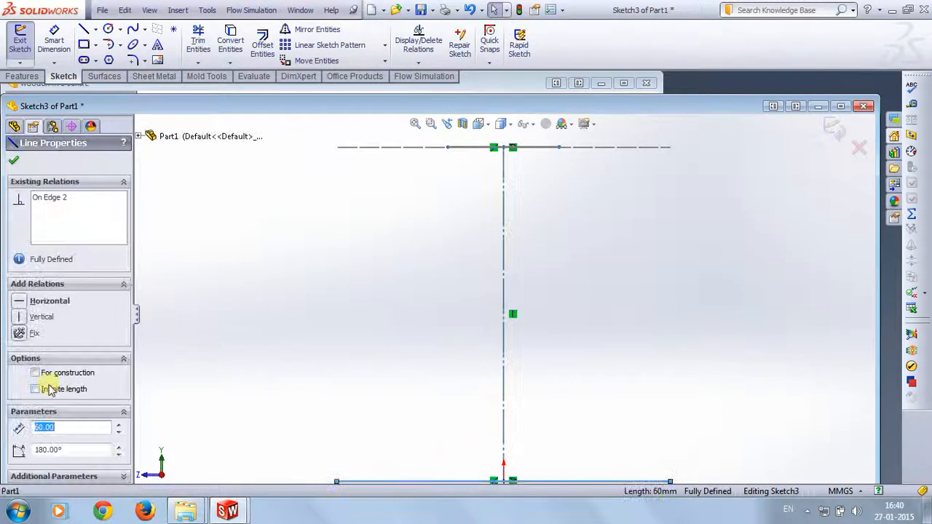
pyautogui.click(37, 372)
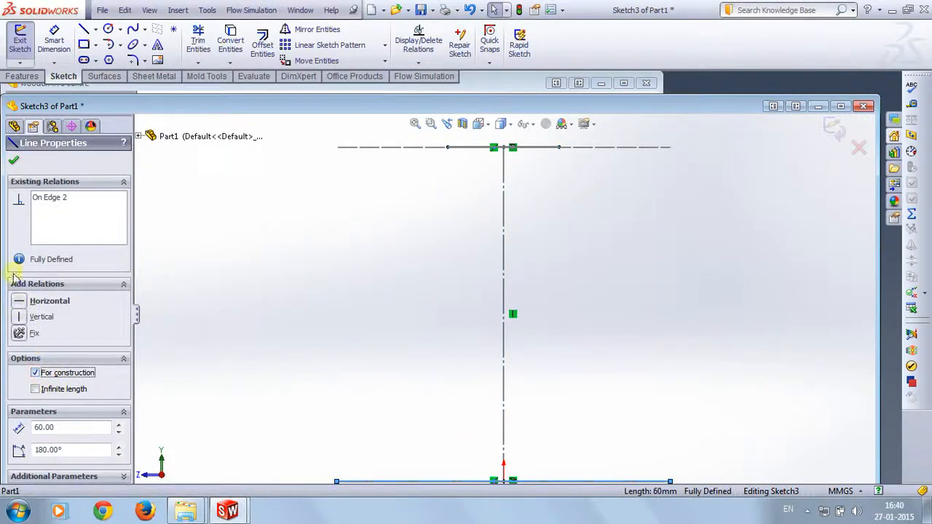
pyautogui.click(19, 165)
pyautogui.click(474, 147)
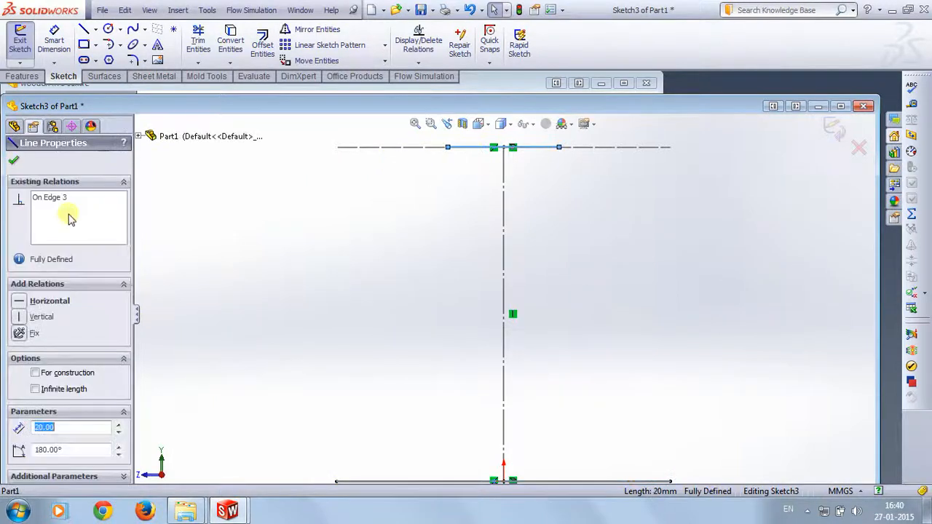
pyautogui.click(35, 373)
pyautogui.click(14, 160)
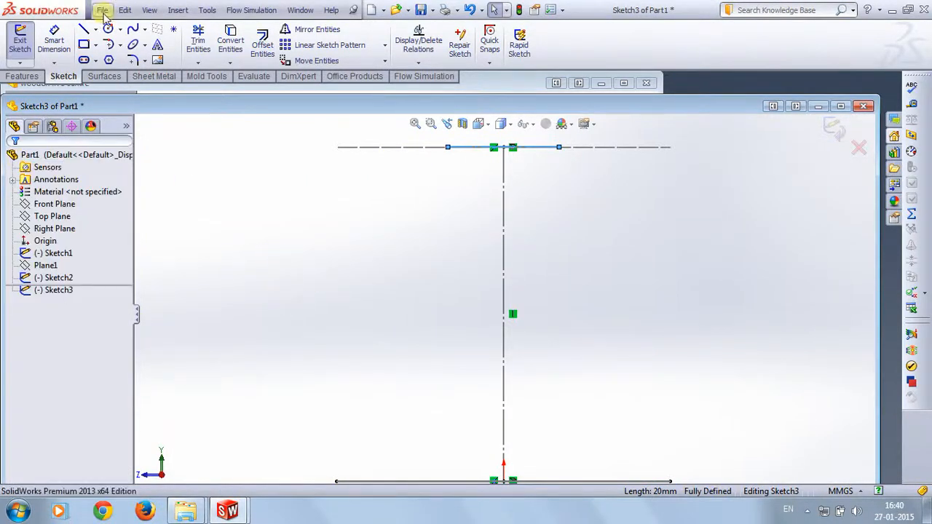
# Step: Draw an S-curve of two tangent arcs, radii about 62.5 and 27.9 mm, from the base line's left end to the upper line's left end
pyautogui.click(337, 481)
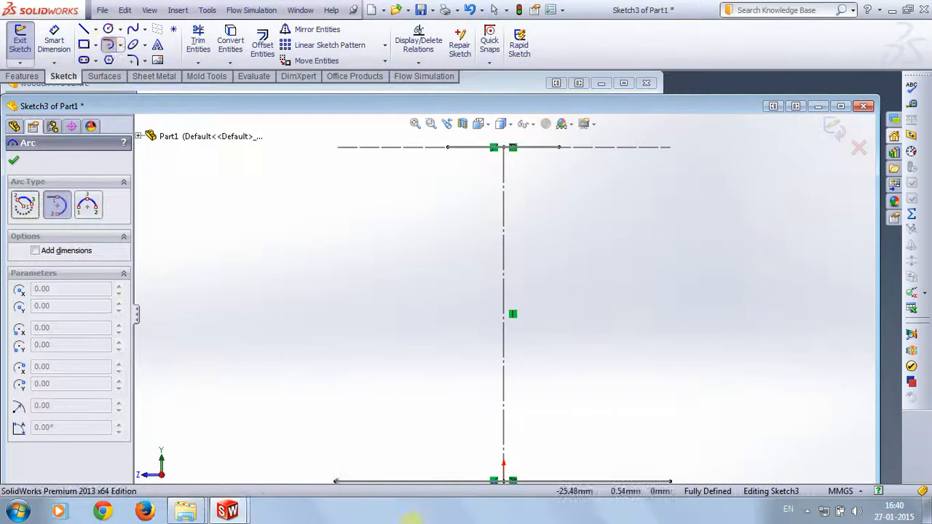
pyautogui.click(337, 481)
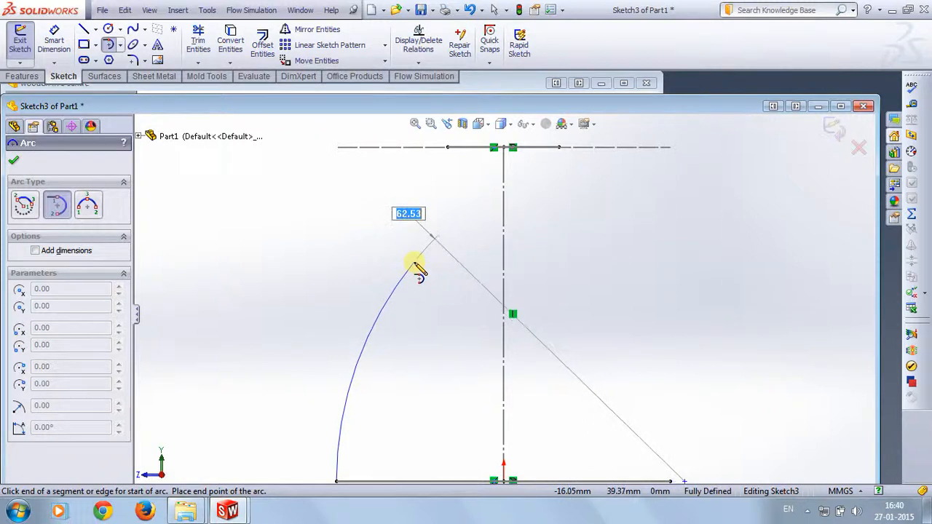
pyautogui.click(413, 262)
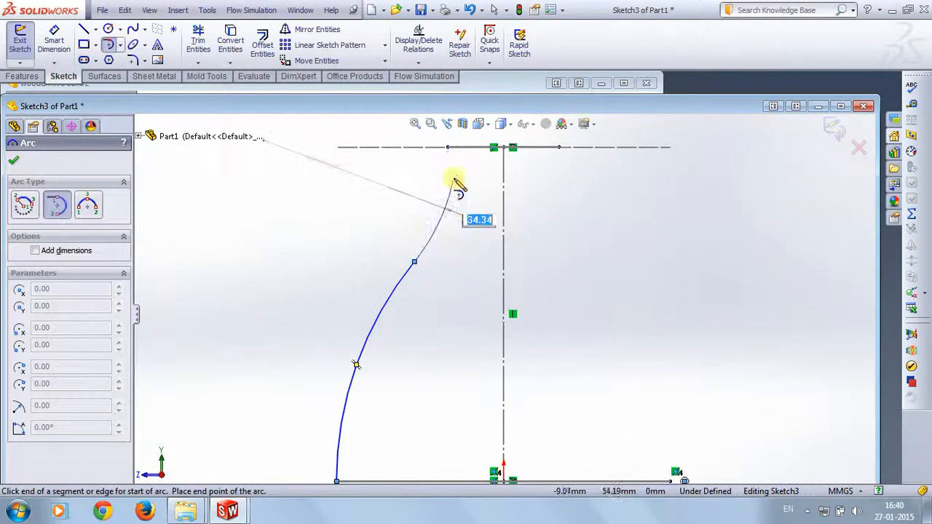
pyautogui.click(448, 148)
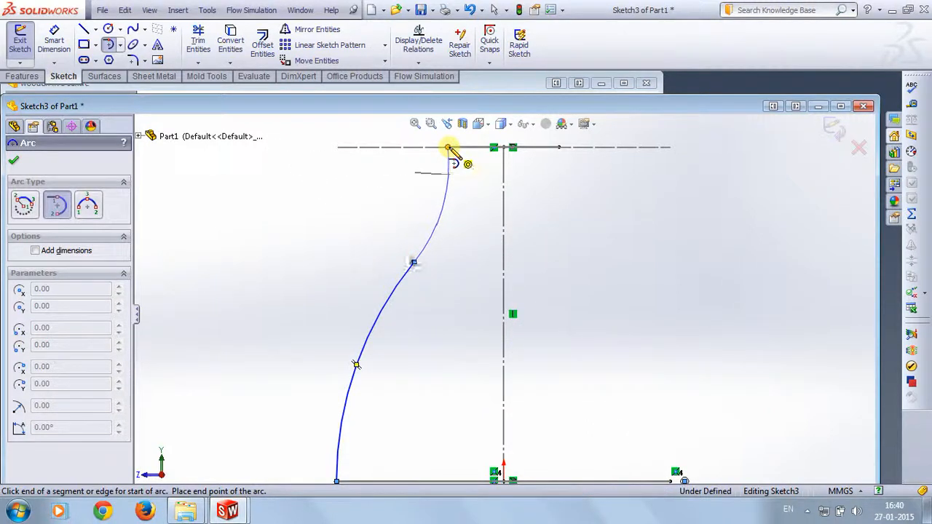
pyautogui.press('Escape')
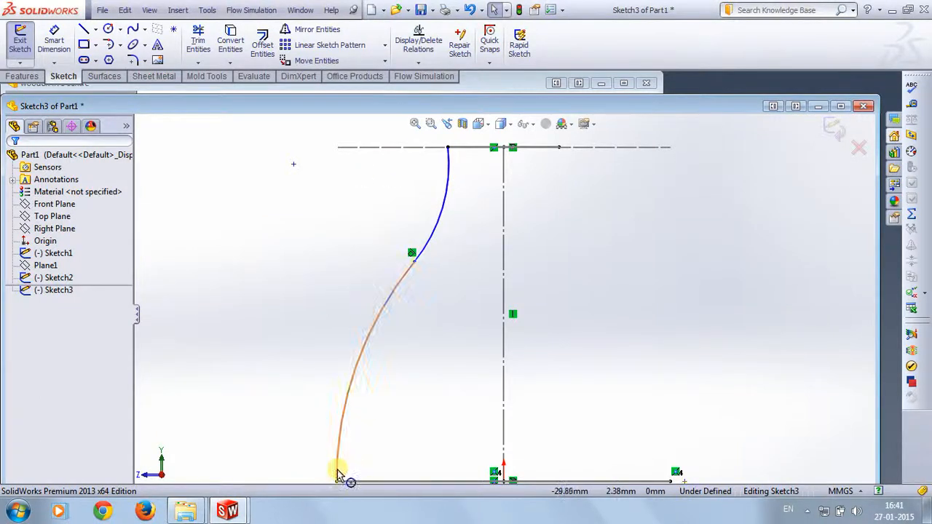
pyautogui.click(375, 329)
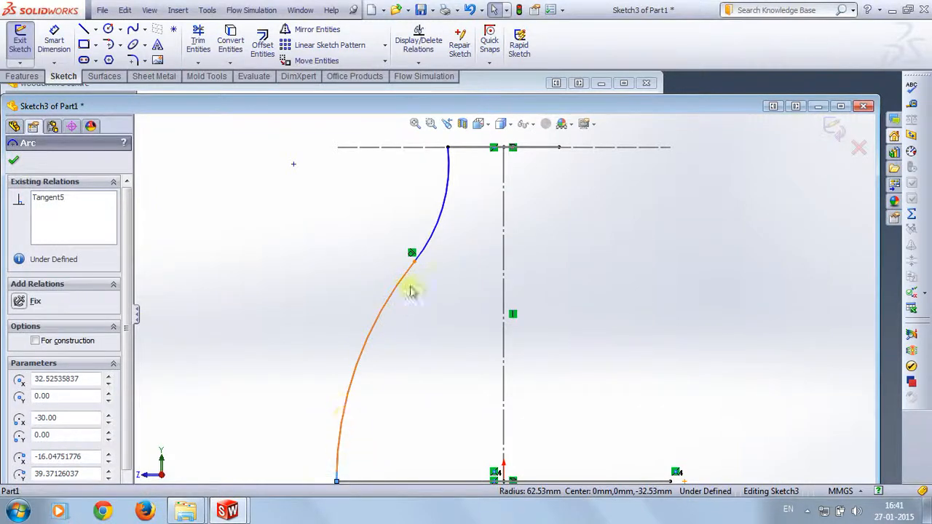
pyautogui.click(438, 220)
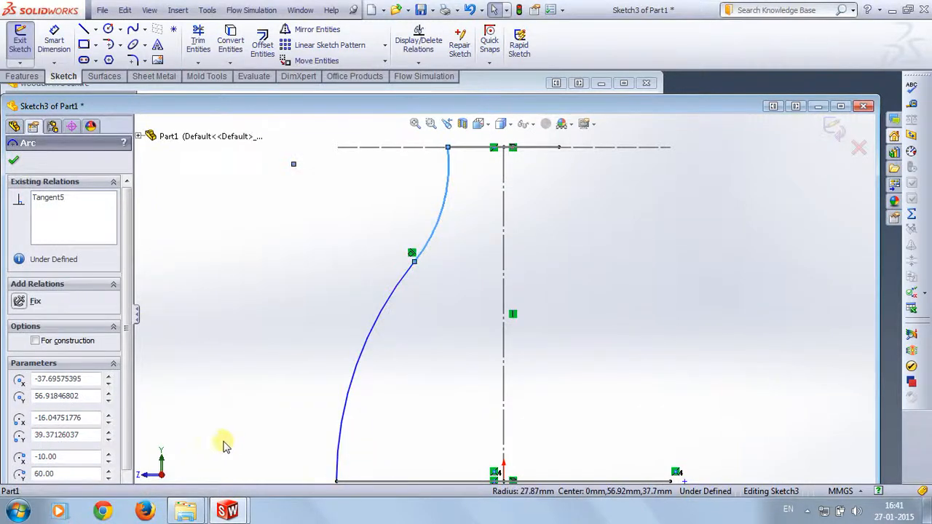
pyautogui.click(288, 355)
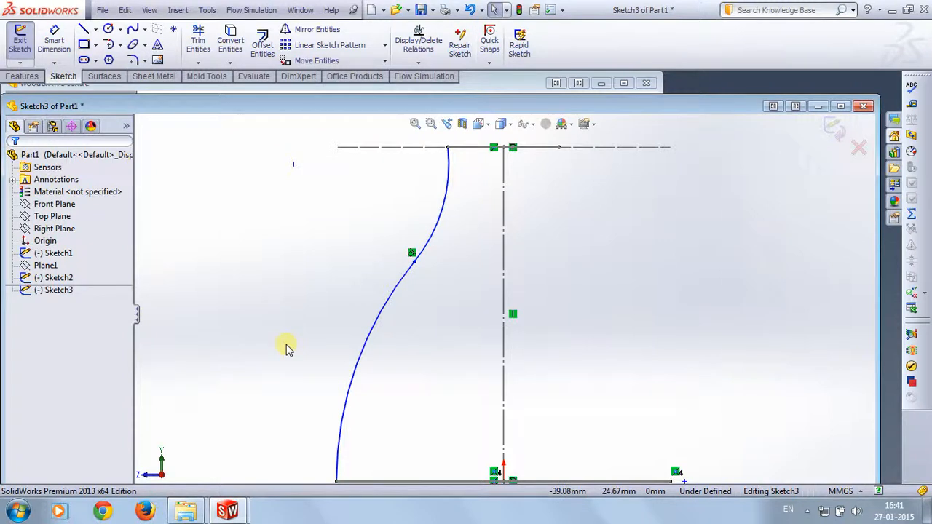
# Step: Dimension the upper arc of the S-curve with a radius of 28 mm
pyautogui.click(54, 42)
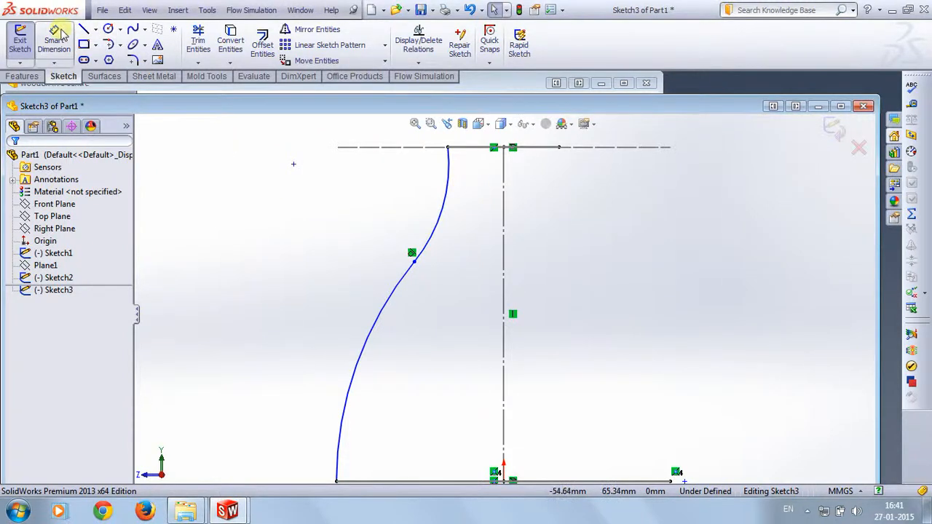
pyautogui.click(451, 207)
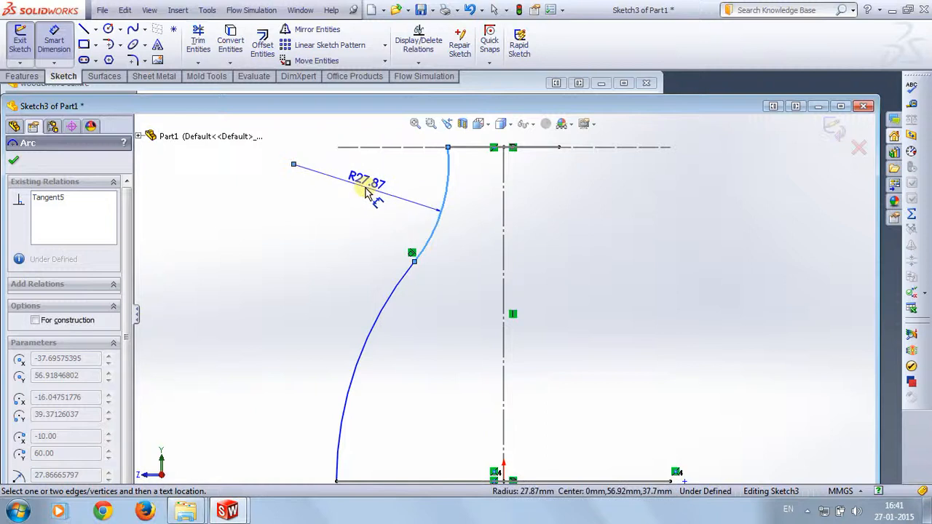
pyautogui.click(368, 192)
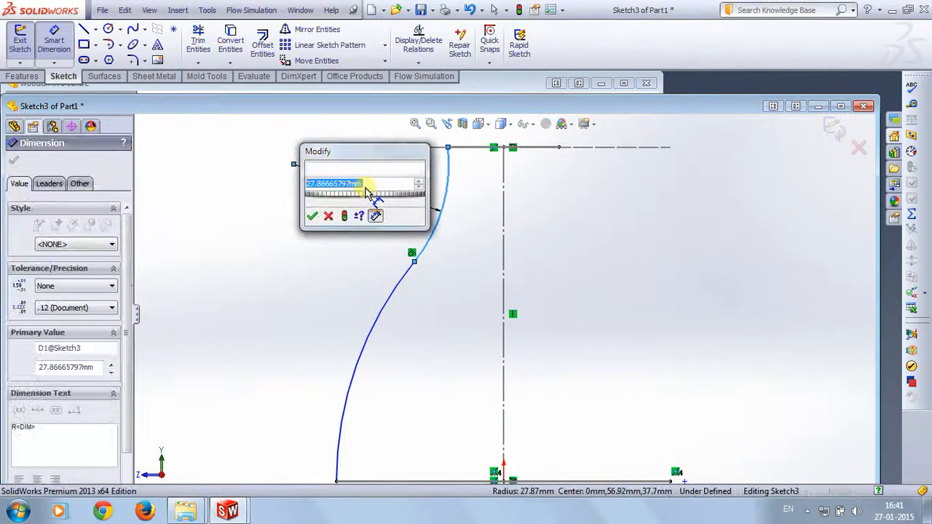
pyautogui.write('28')
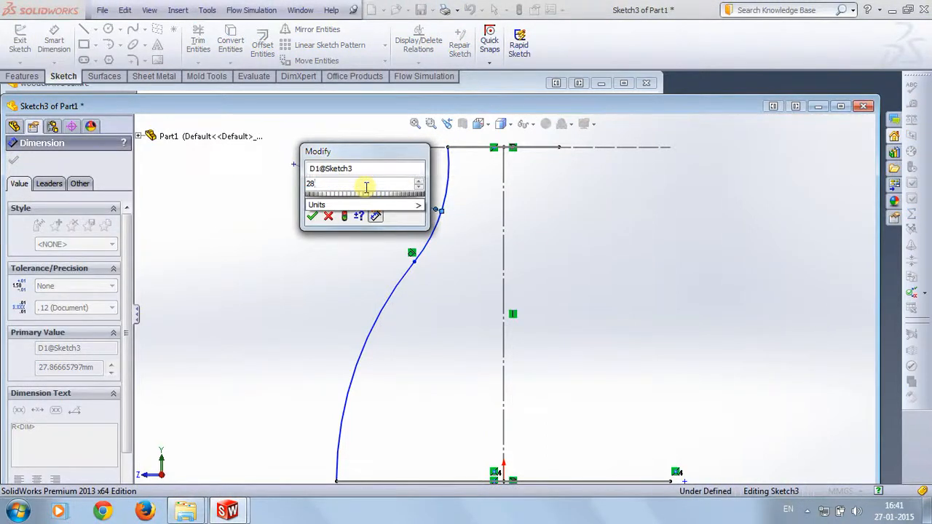
pyautogui.press('Return')
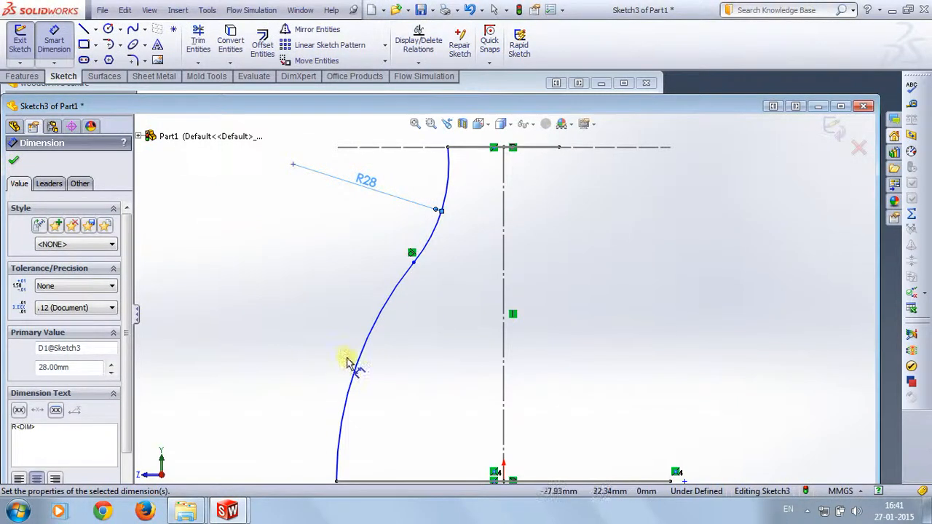
# Step: Dimension the lower arc of the S-curve with a radius of 63 mm
pyautogui.click(363, 358)
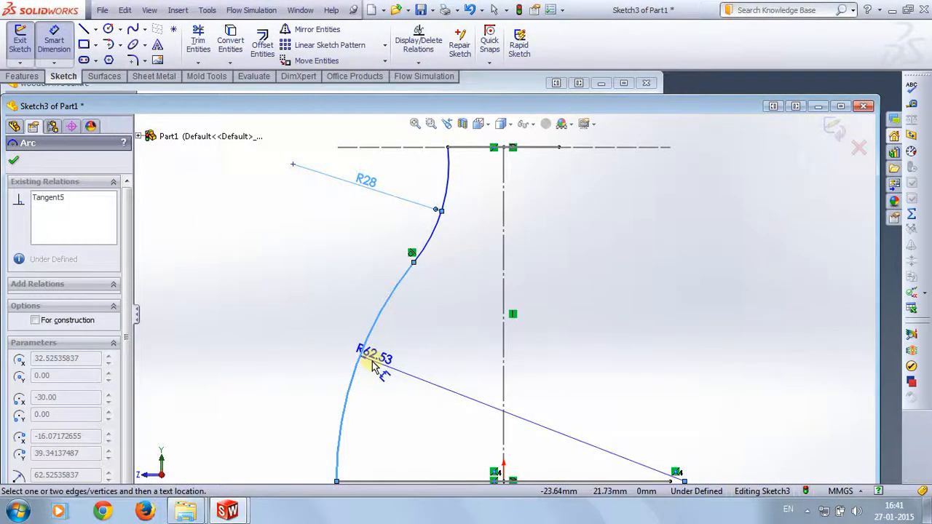
pyautogui.click(391, 371)
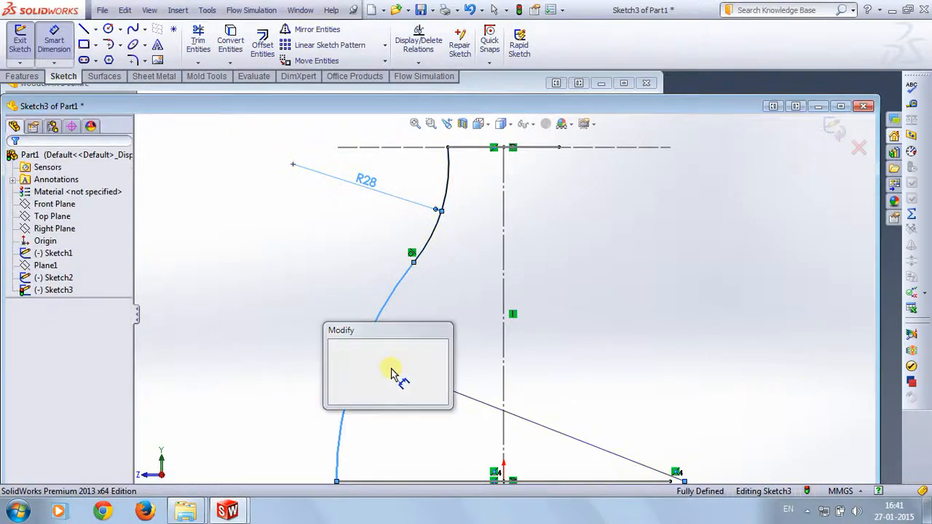
pyautogui.write('63')
pyautogui.press('Return')
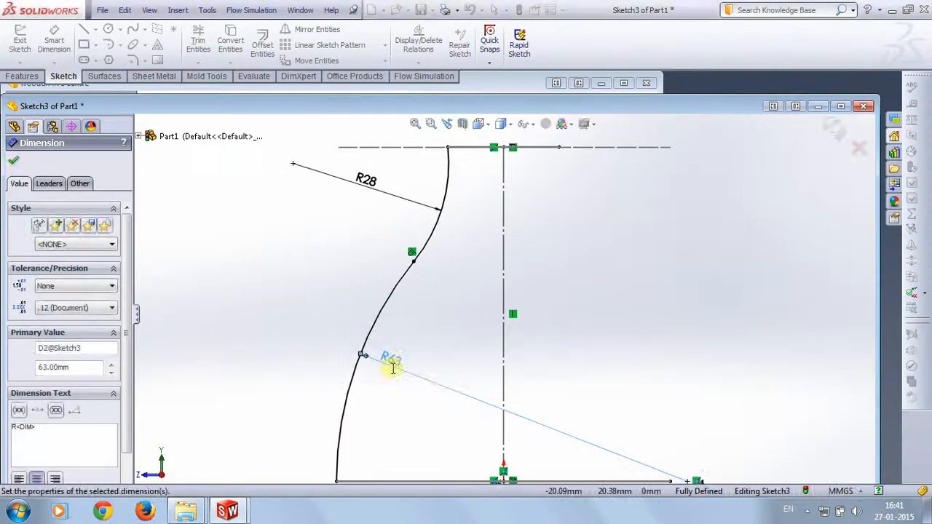
pyautogui.scroll(3, 572, 363)
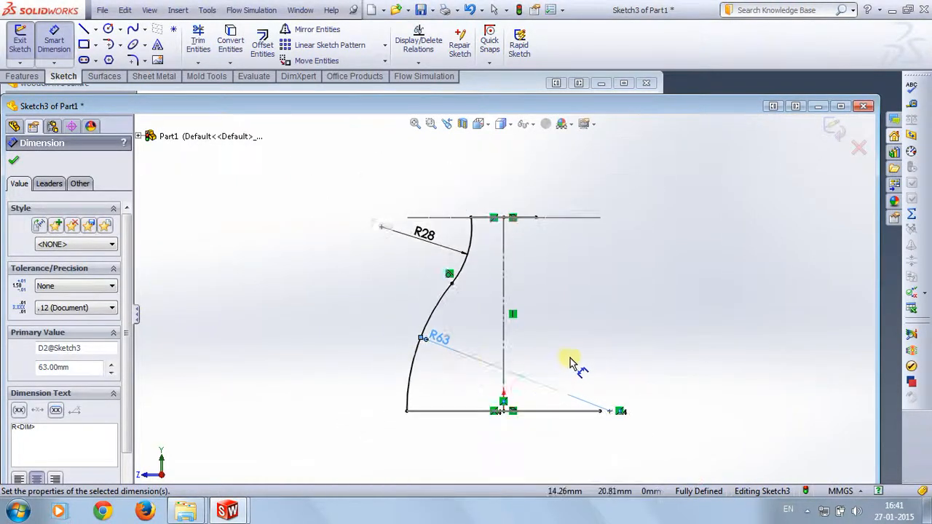
# Step: Try to merge the lower arc's centre point with the nearby end of the base line
pyautogui.click(601, 412)
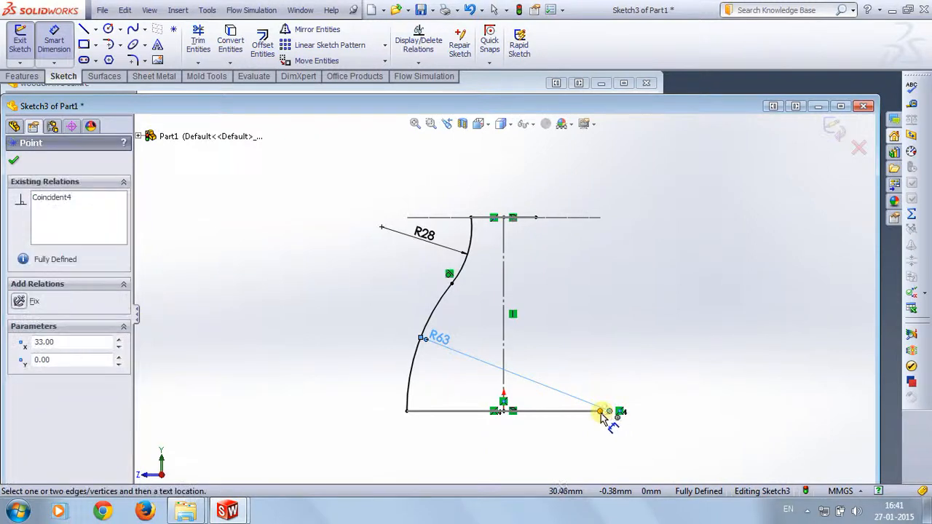
pyautogui.click(602, 412)
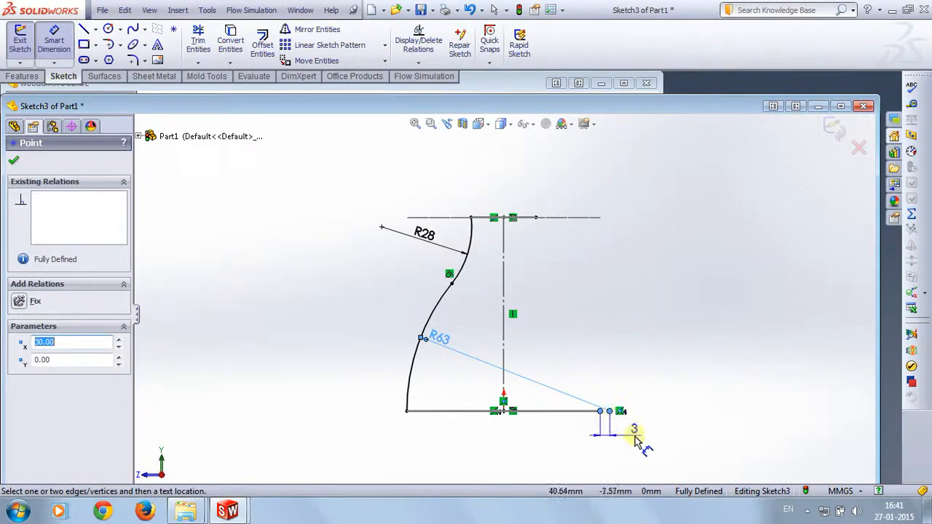
pyautogui.press('Escape')
pyautogui.scroll(-5, 604, 397)
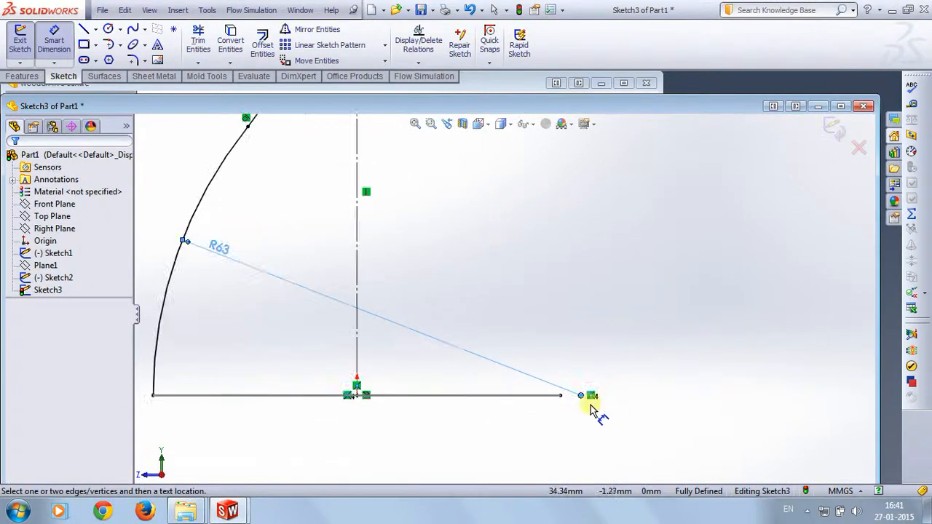
pyautogui.click(584, 397)
pyautogui.keyDown('ctrl'); pyautogui.click(561, 395); pyautogui.keyUp('ctrl')
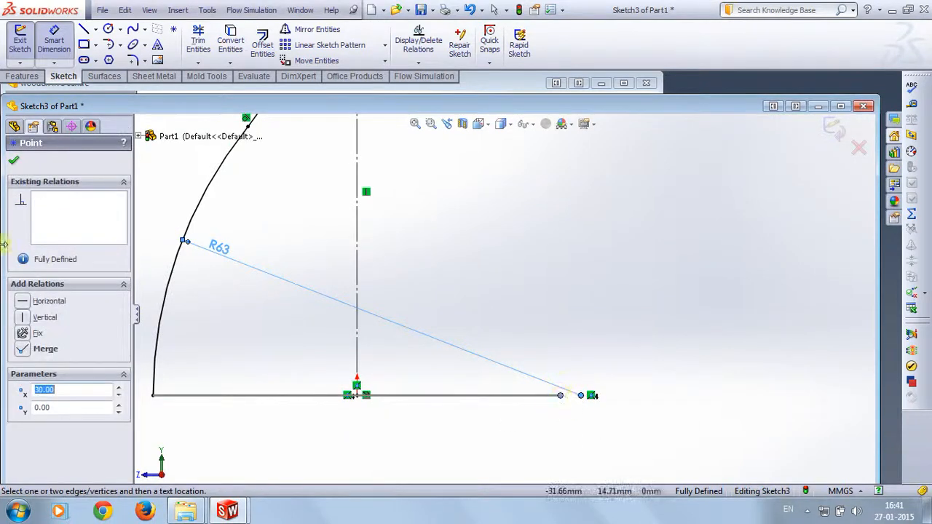
pyautogui.click(23, 349)
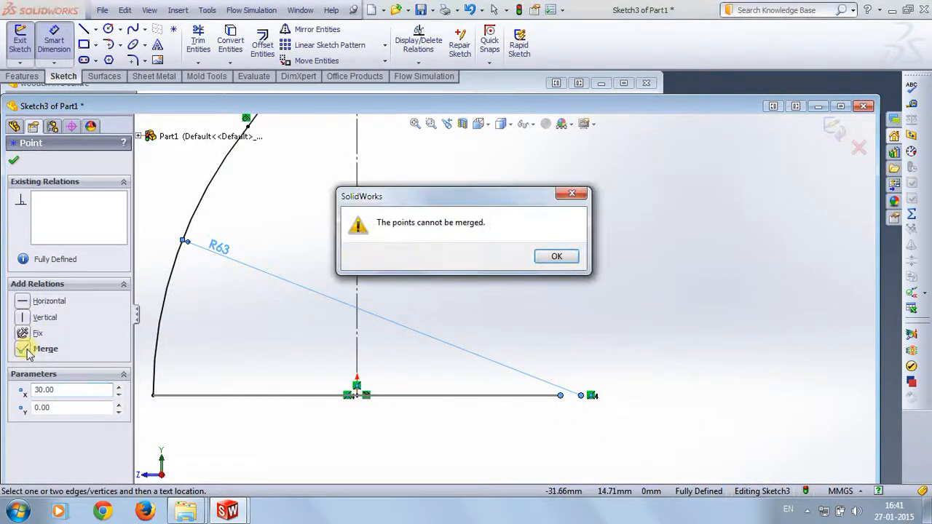
pyautogui.click(553, 256)
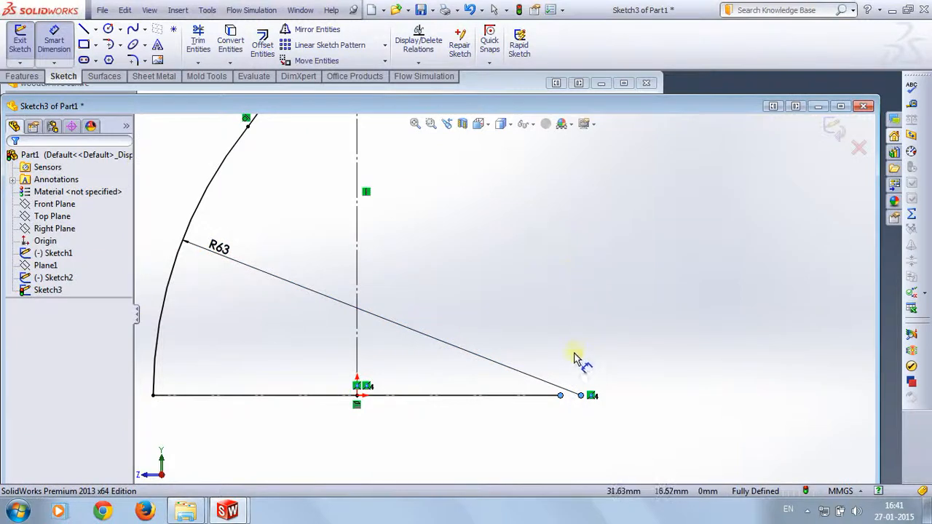
pyautogui.scroll(5, 468, 291)
pyautogui.scroll(-3, 358, 240)
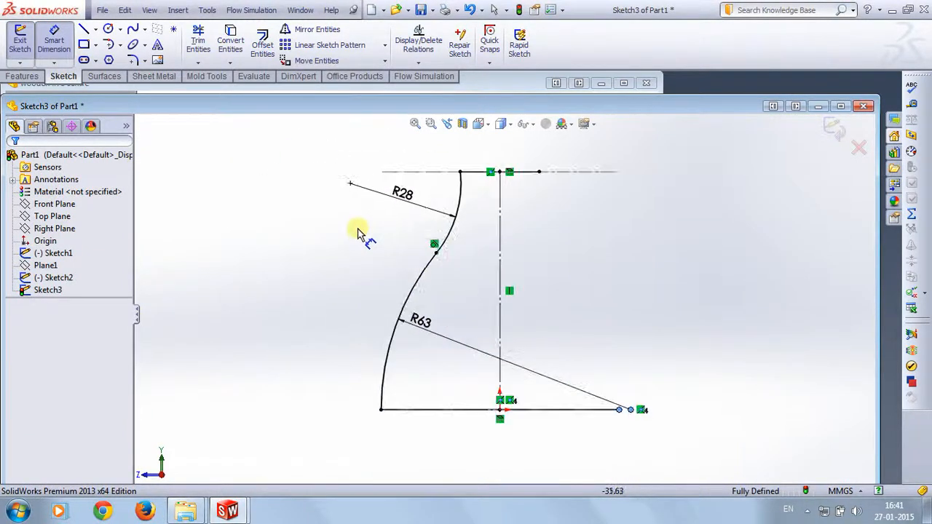
pyautogui.click(389, 236)
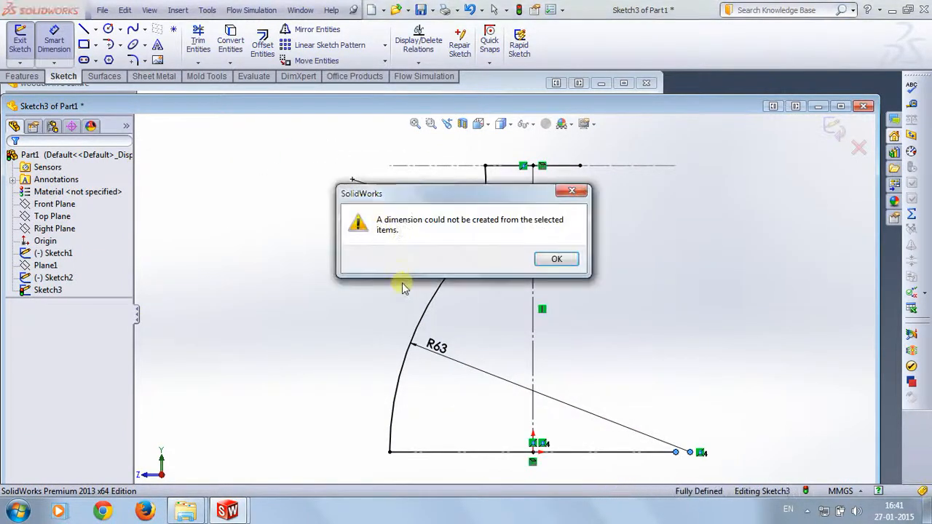
pyautogui.click(558, 258)
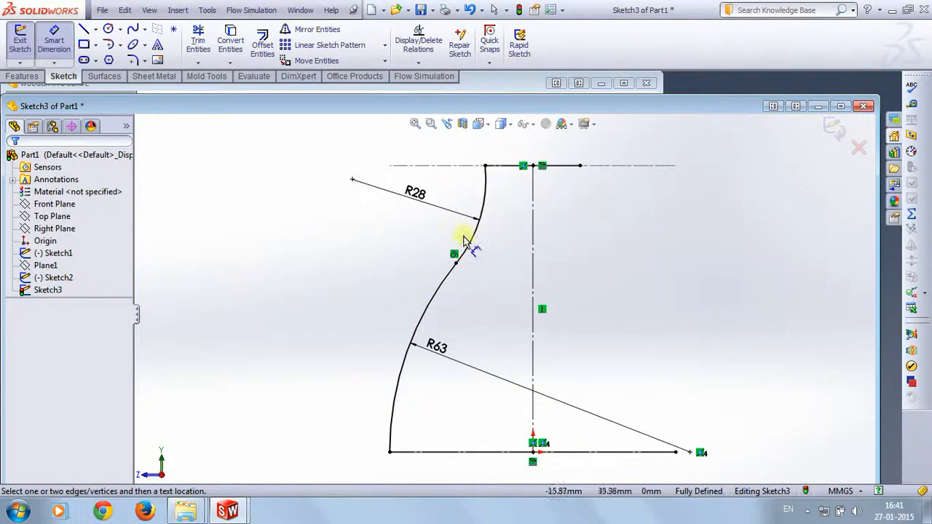
pyautogui.click(532, 233)
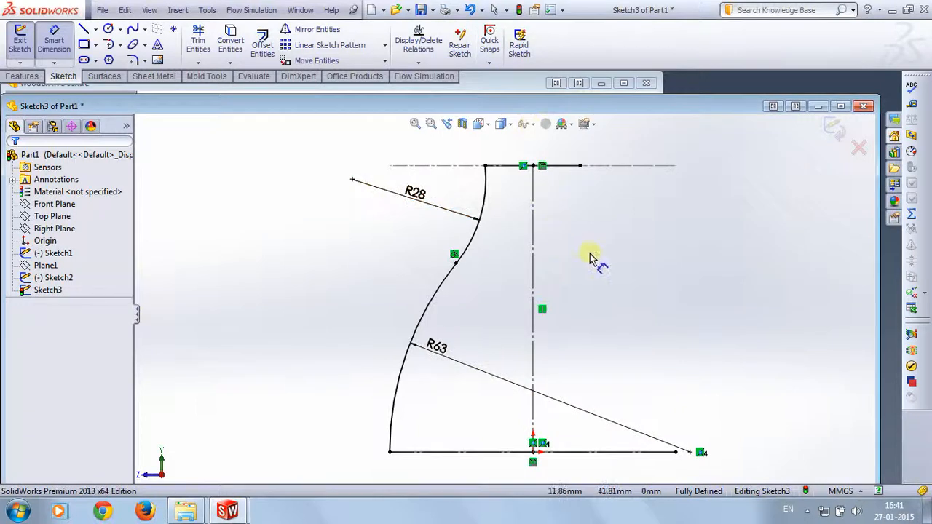
# Step: Mirror both S-curve arcs about the vertical centreline as copies and exit the side-profile sketch
pyautogui.click(332, 35)
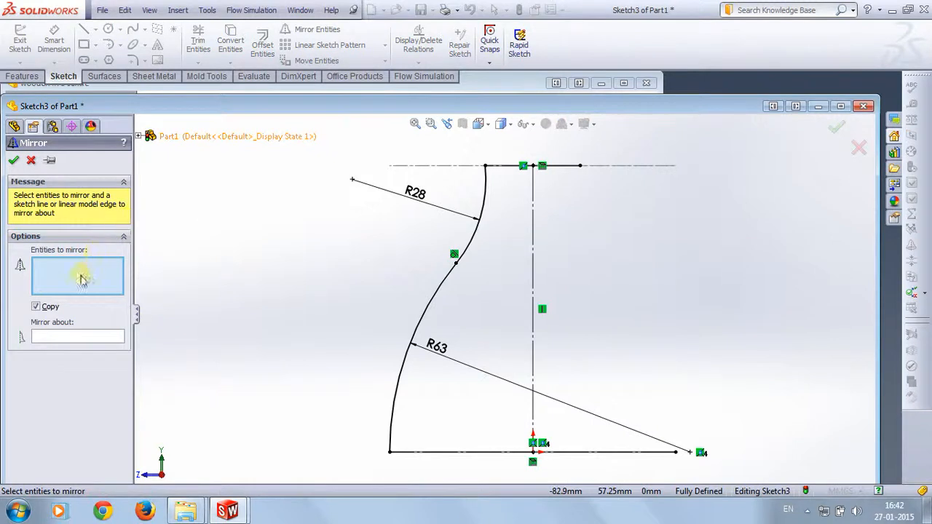
pyautogui.click(392, 416)
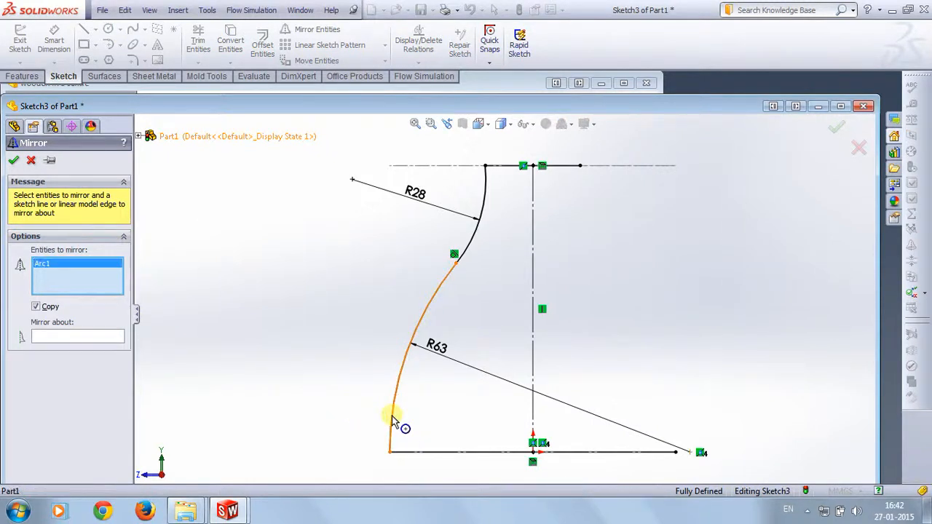
pyautogui.click(475, 238)
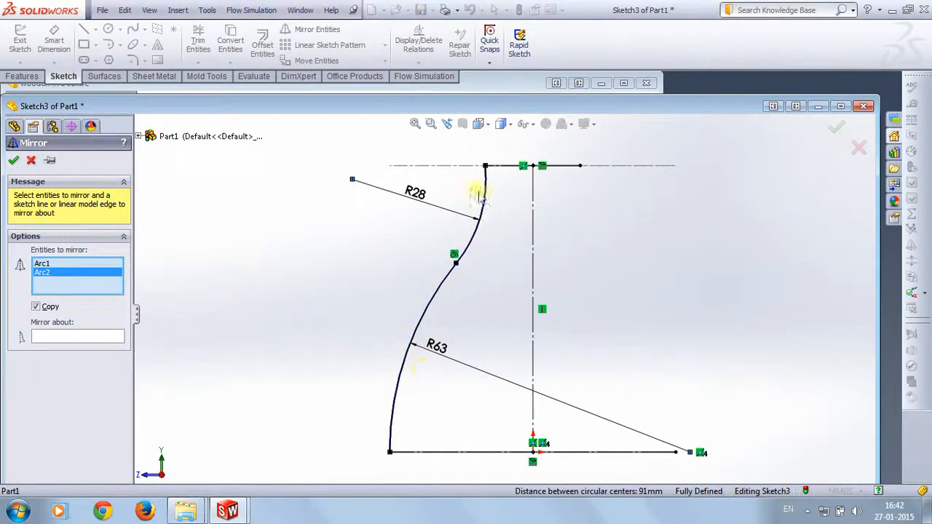
pyautogui.click(62, 337)
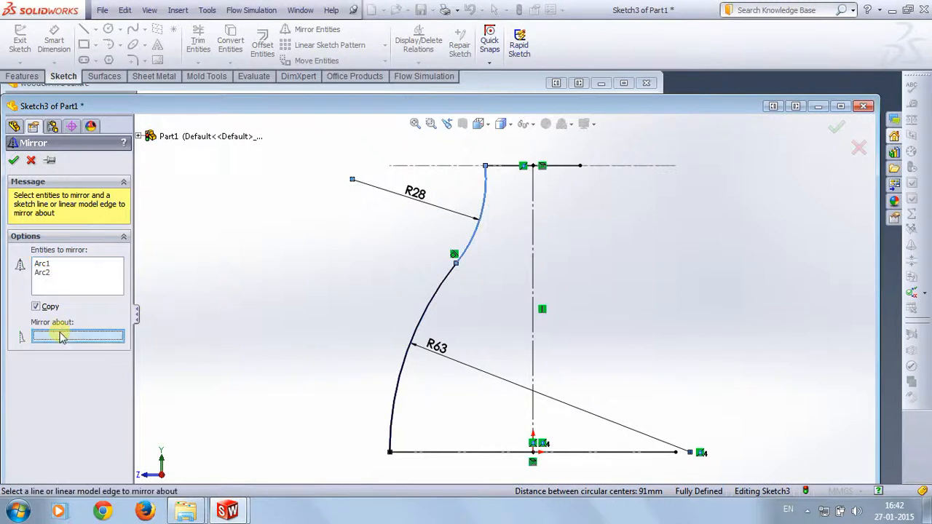
pyautogui.click(534, 352)
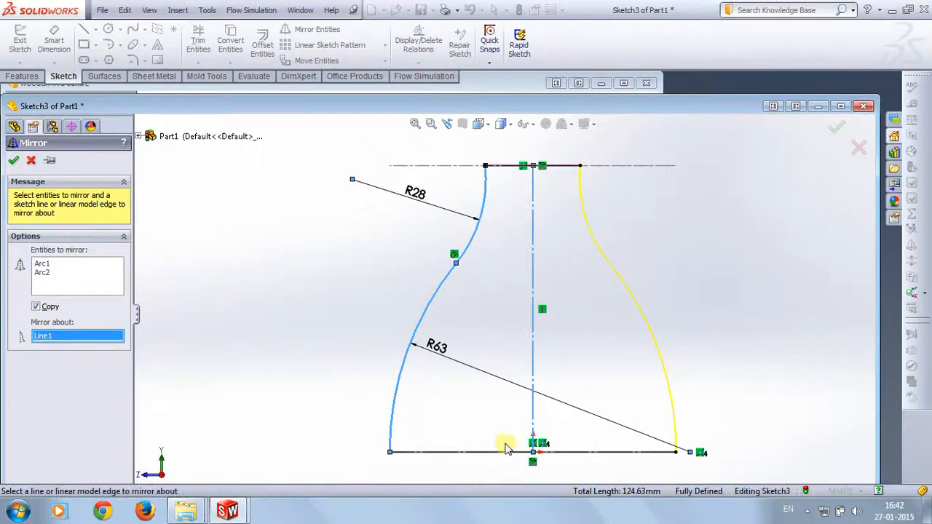
pyautogui.click(13, 159)
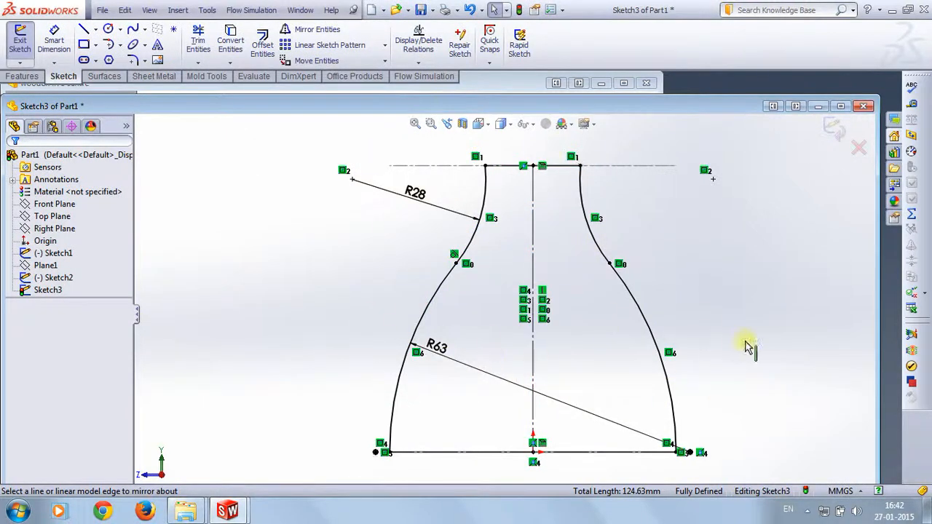
pyautogui.click(833, 129)
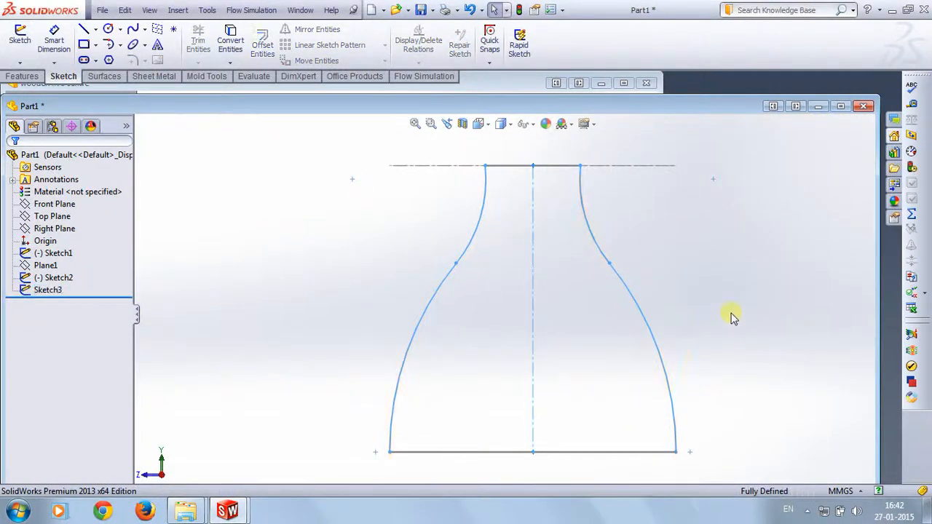
# Step: Examine how the Front, Top and Right planes and Plane1 lie relative to the circles and the side-profile curves
pyautogui.moveTo(731, 317)
pyautogui.mouseDown(button='middle')
pyautogui.moveTo(780, 312)
pyautogui.moveTo(716, 325)
pyautogui.moveTo(732, 354)
pyautogui.mouseUp(button='middle')
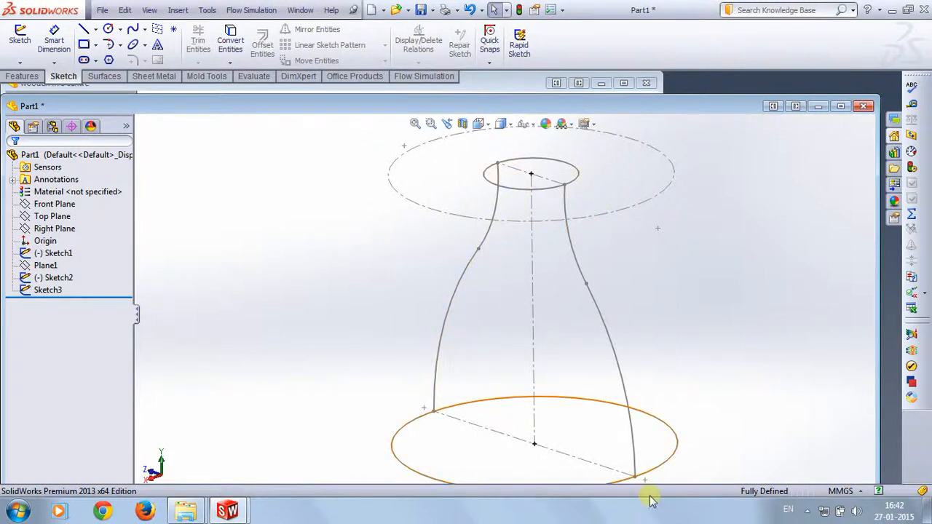
pyautogui.moveTo(746, 373)
pyautogui.mouseDown(button='middle')
pyautogui.moveTo(735, 368)
pyautogui.moveTo(774, 357)
pyautogui.moveTo(699, 358)
pyautogui.moveTo(709, 341)
pyautogui.moveTo(713, 349)
pyautogui.moveTo(698, 355)
pyautogui.moveTo(705, 353)
pyautogui.mouseUp(button='middle')
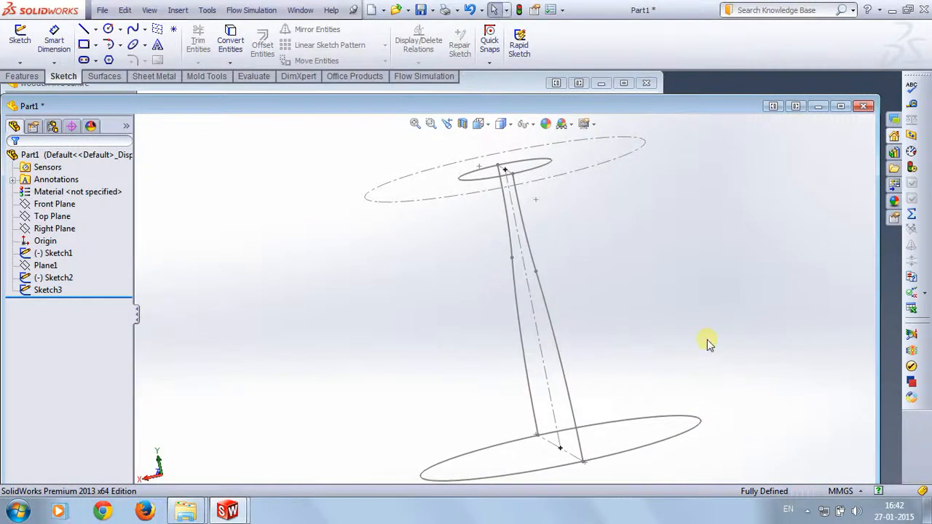
pyautogui.click(52, 217)
pyautogui.click(61, 206)
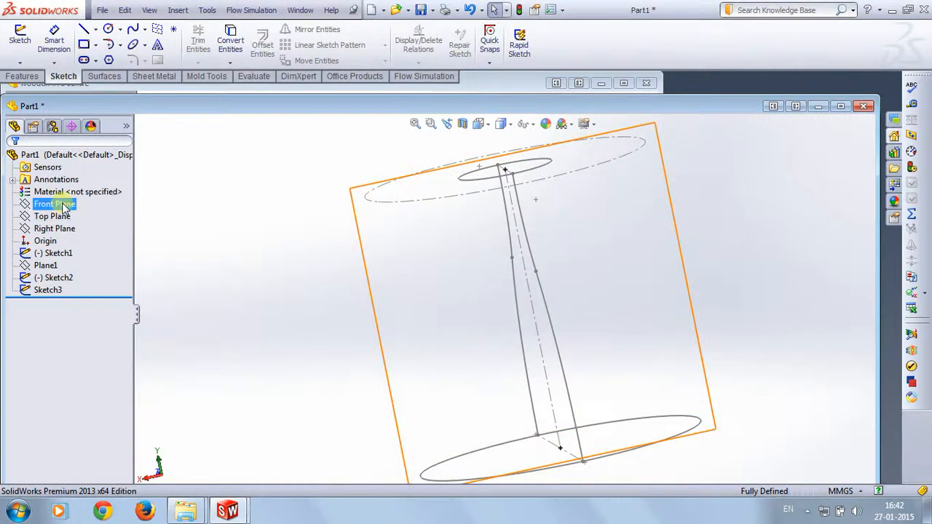
pyautogui.click(61, 215)
pyautogui.click(59, 229)
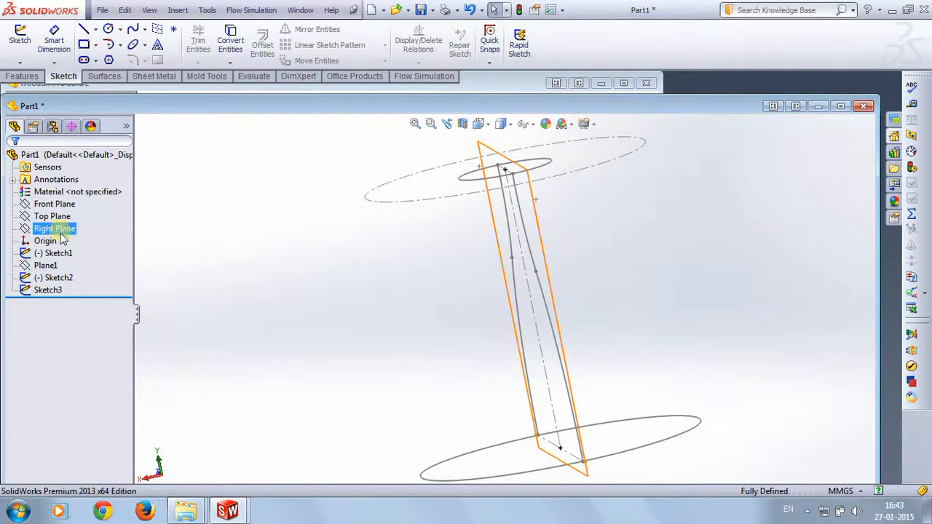
pyautogui.click(59, 205)
pyautogui.click(58, 217)
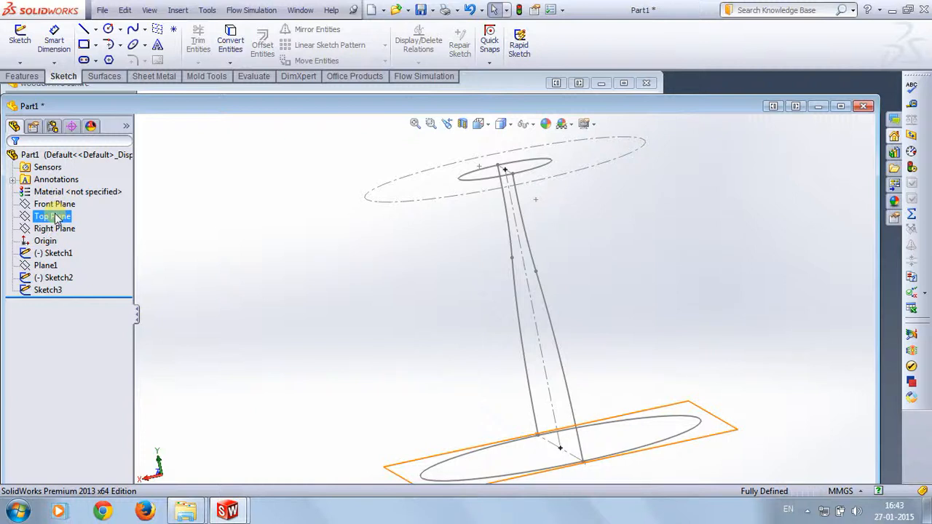
pyautogui.press('Escape')
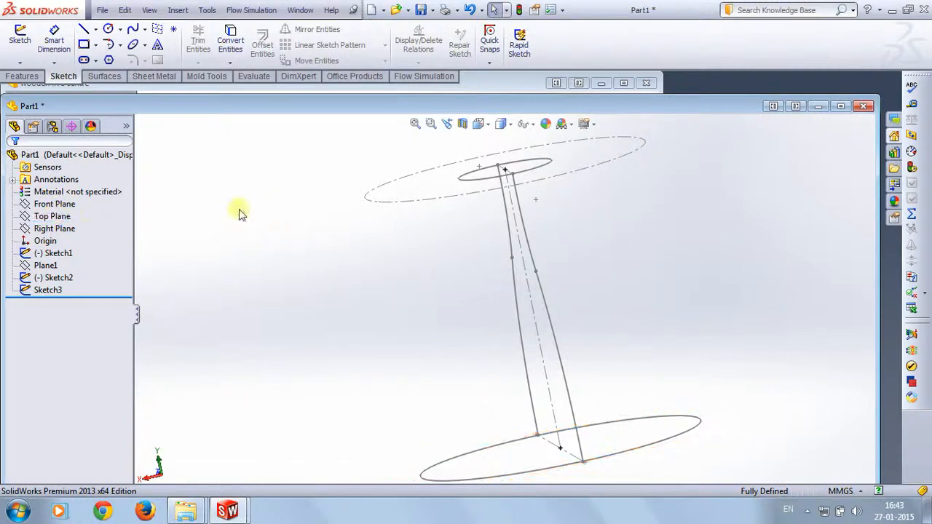
pyautogui.click(48, 266)
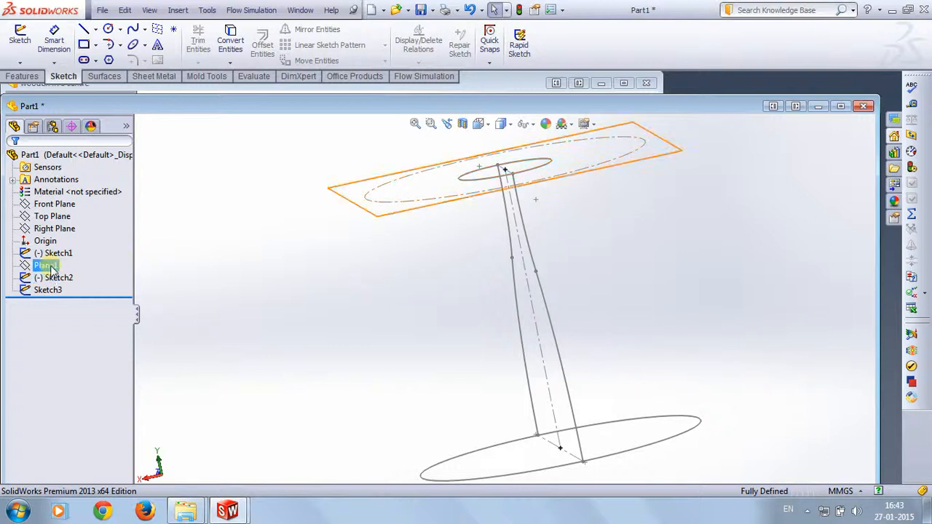
pyautogui.click(55, 229)
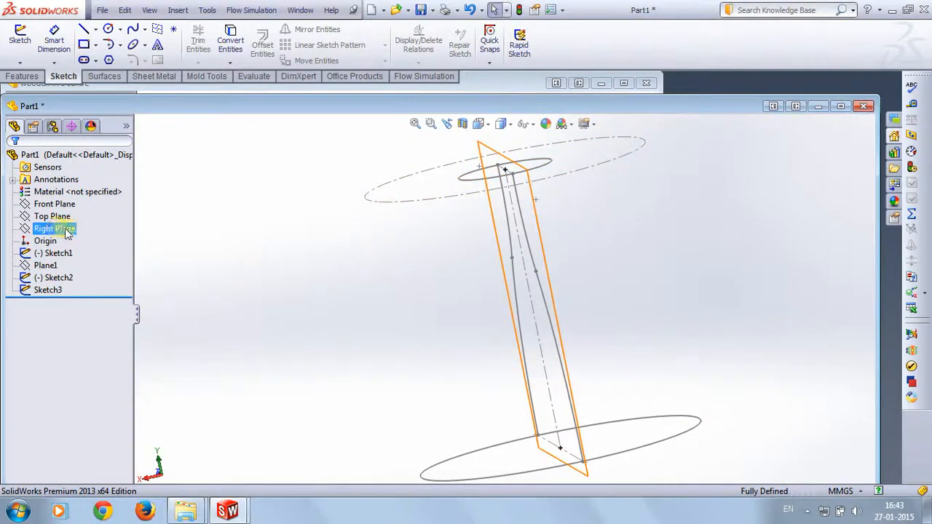
pyautogui.click(65, 206)
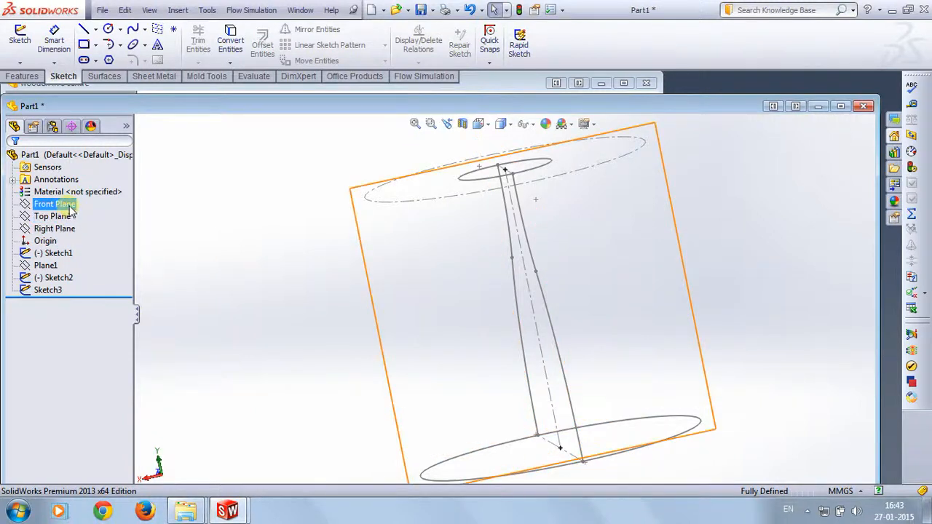
# Step: Start a new sketch on the Front Plane, viewed normal to the plane
pyautogui.click(66, 206)
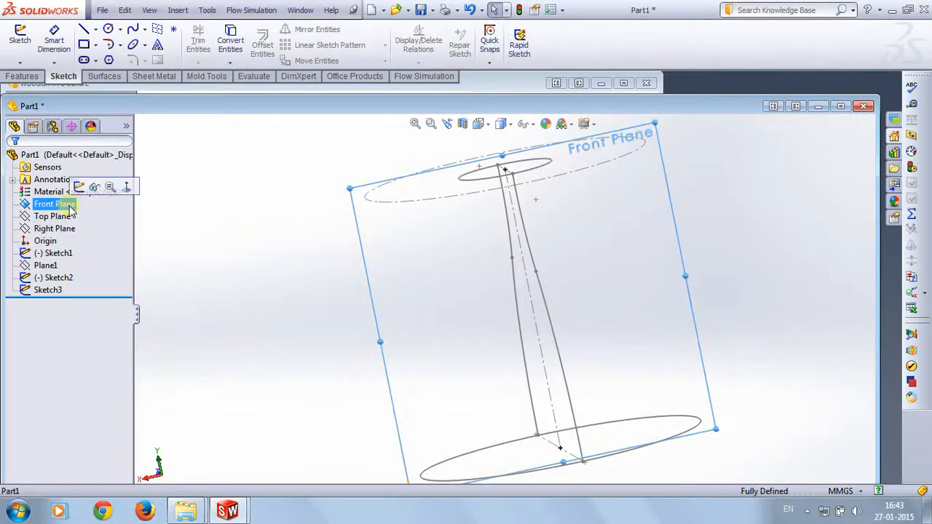
pyautogui.click(125, 188)
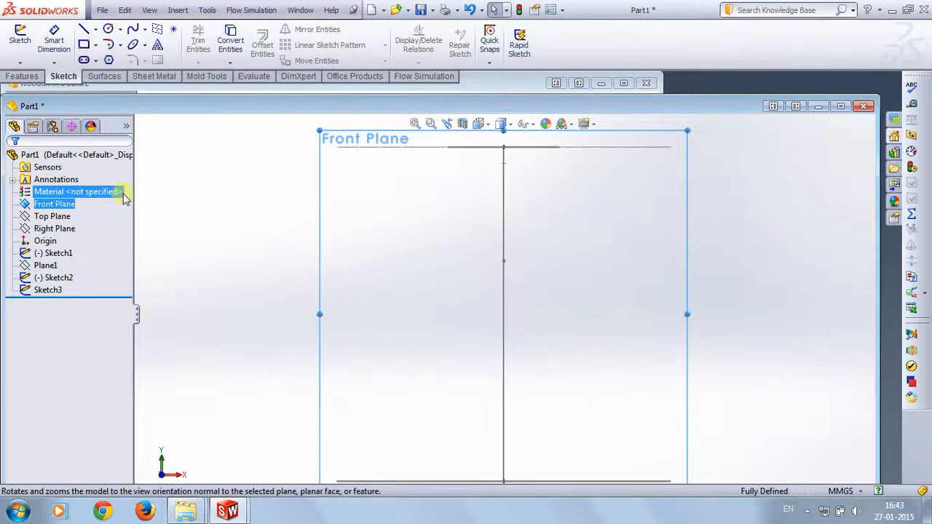
pyautogui.click(62, 204)
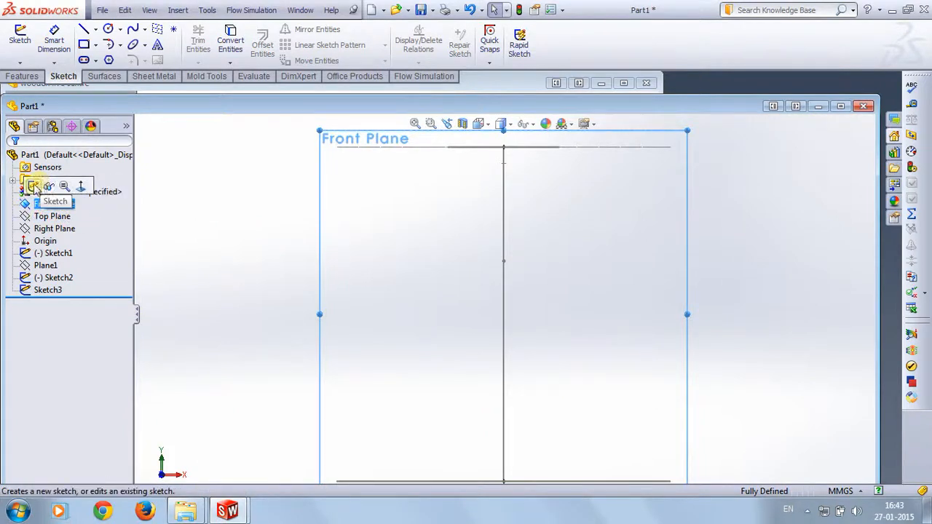
pyautogui.click(45, 186)
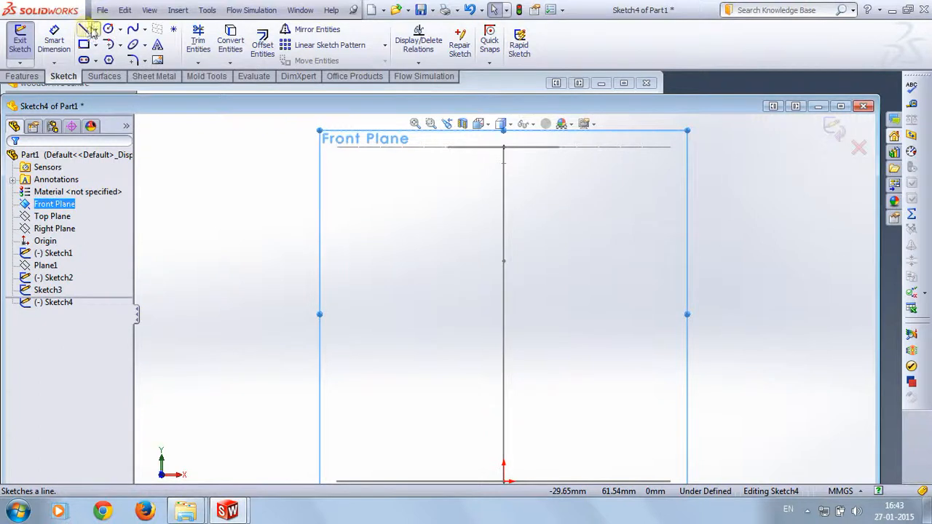
pyautogui.click(199, 44)
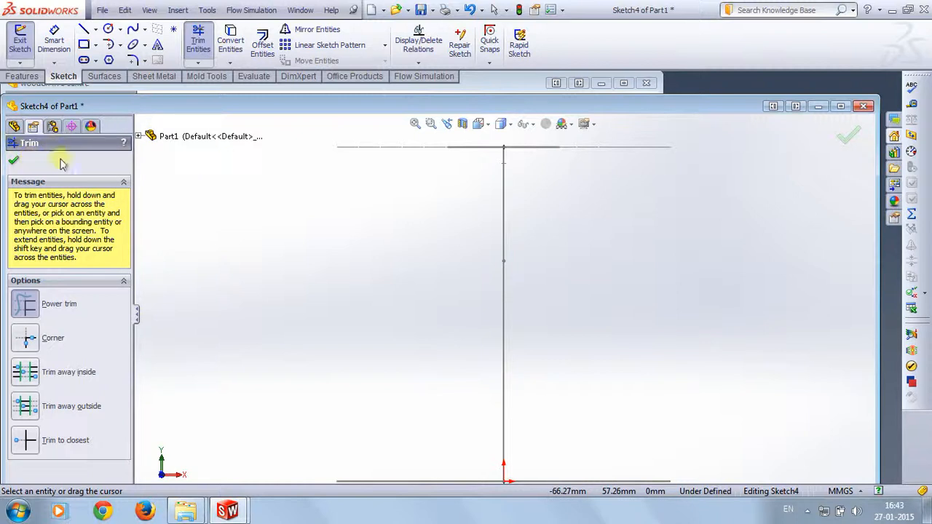
pyautogui.press('Escape')
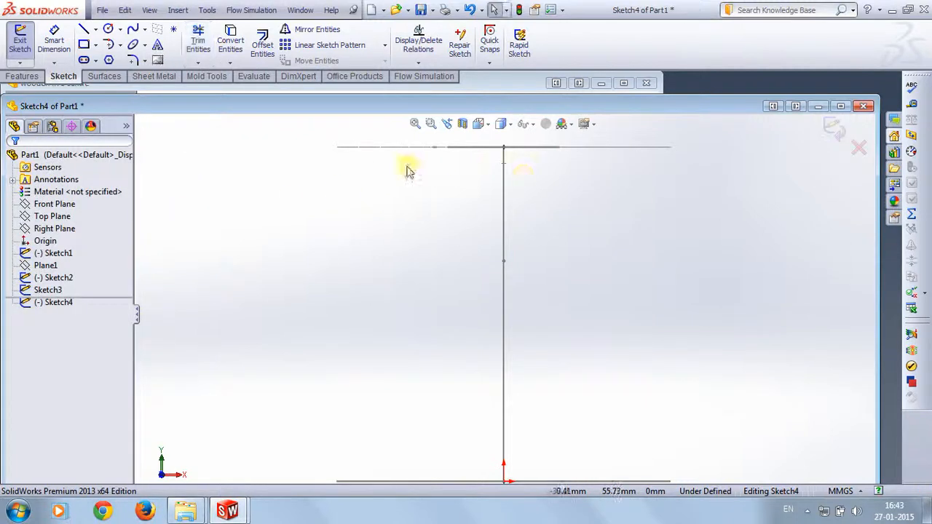
# Step: Convert the small upper circle and the large base circle into edge lines of the Front Plane sketch
pyautogui.click(228, 42)
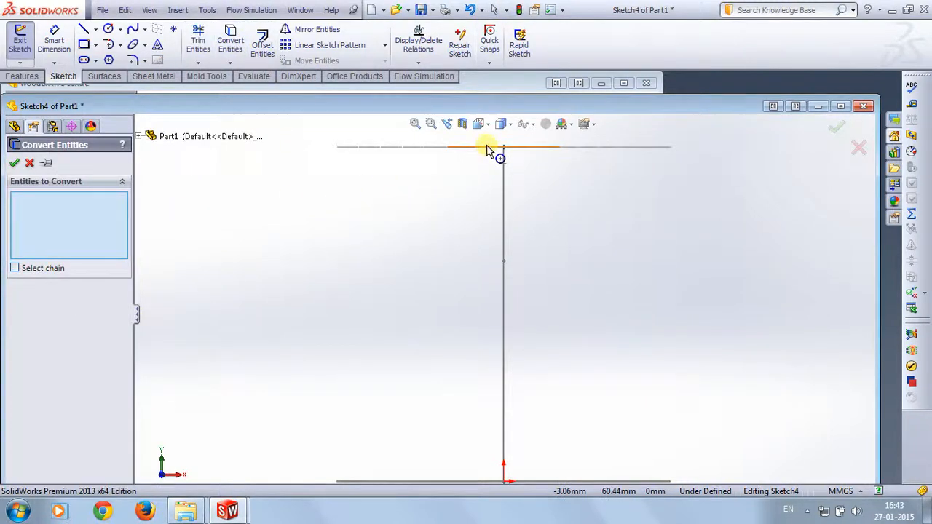
pyautogui.click(487, 149)
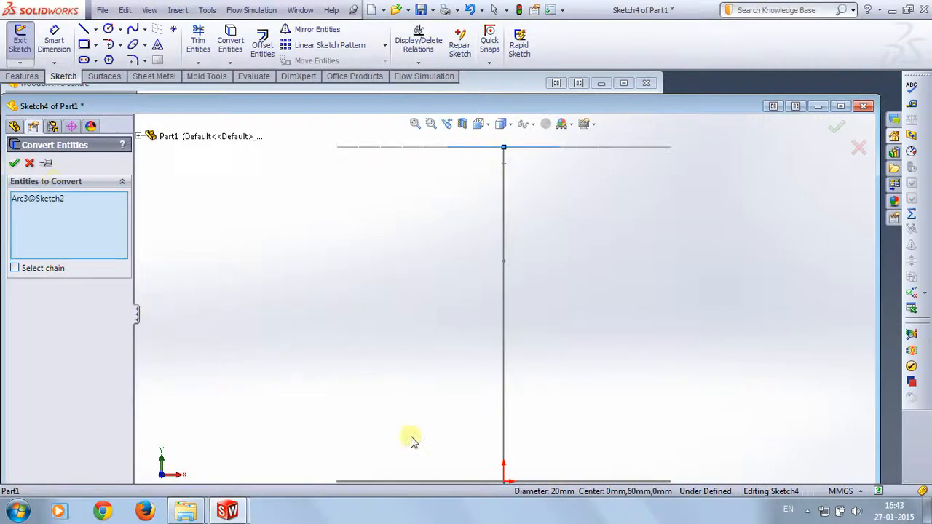
pyautogui.click(408, 484)
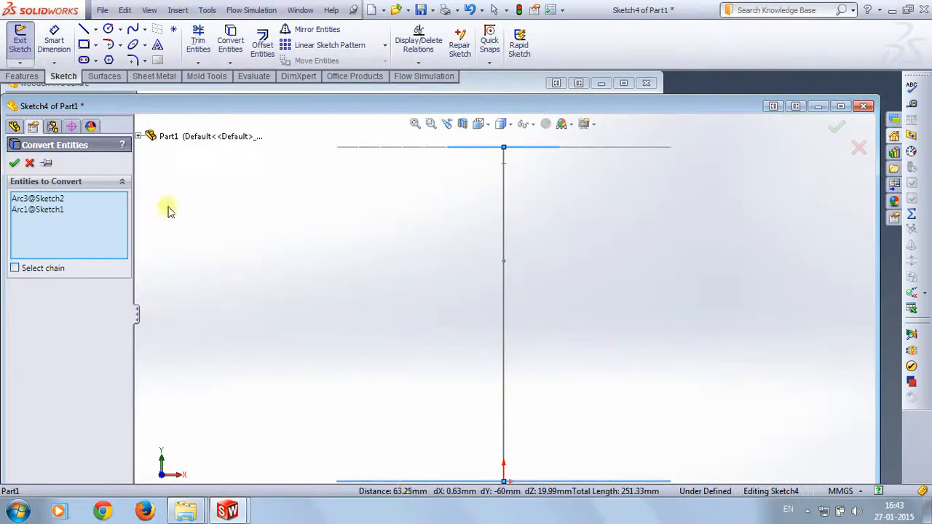
pyautogui.click(14, 163)
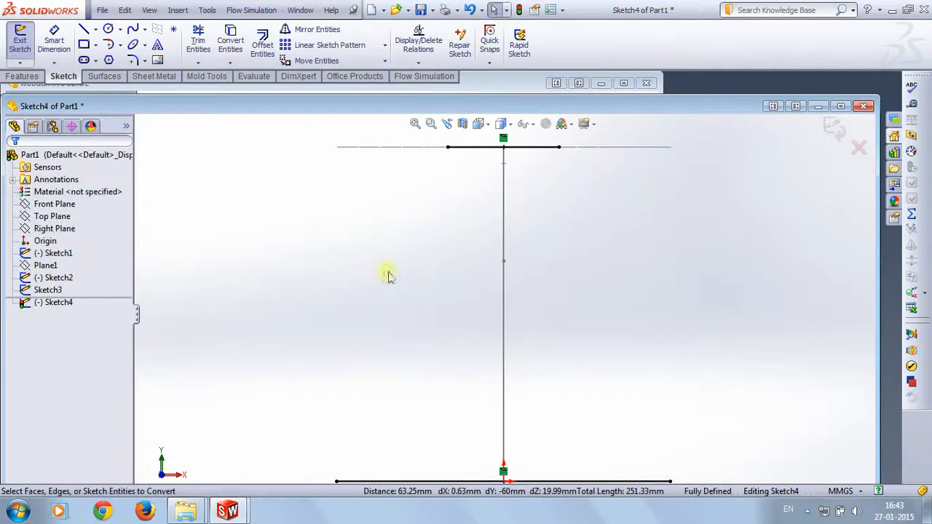
# Step: Change the converted upper and base lines to construction geometry
pyautogui.click(474, 148)
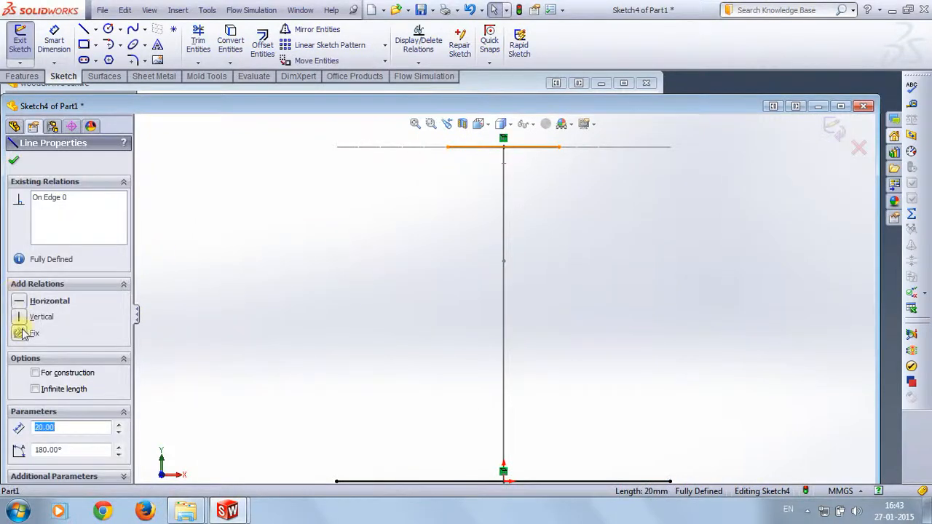
pyautogui.click(36, 373)
pyautogui.click(14, 160)
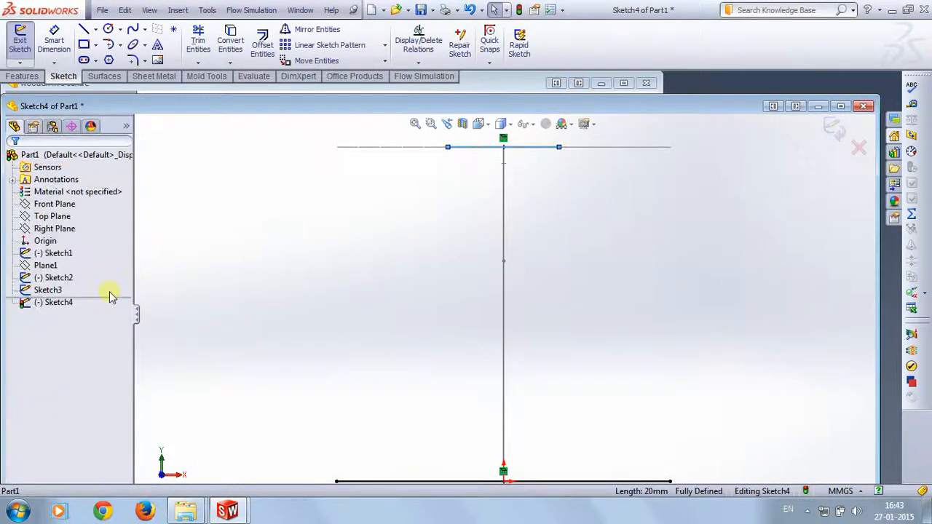
pyautogui.click(358, 482)
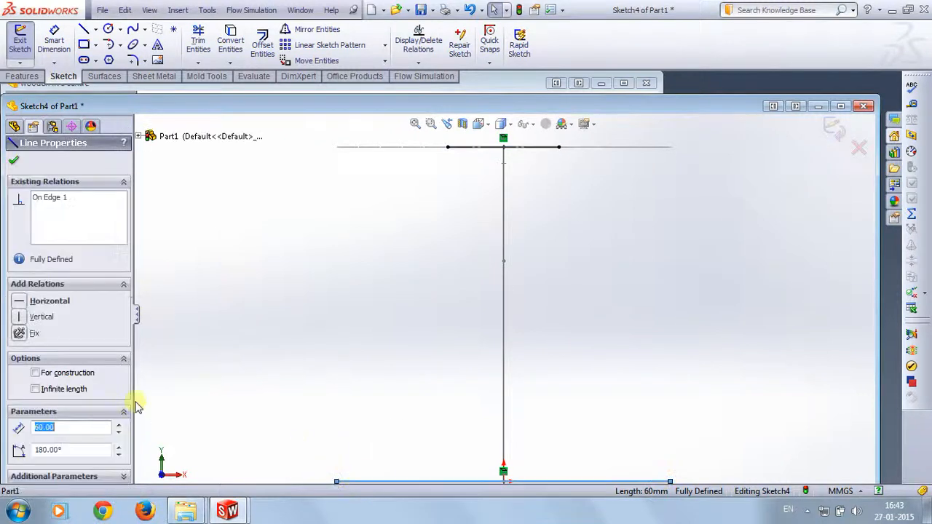
pyautogui.click(44, 374)
pyautogui.click(13, 160)
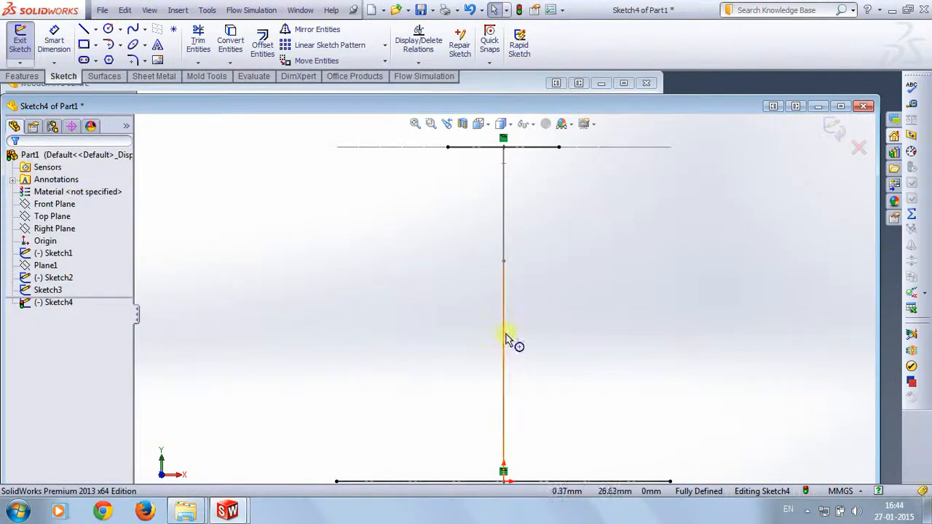
# Step: Draw a vertical centreline from the midpoint of the upper line down to the origin
pyautogui.click(85, 29)
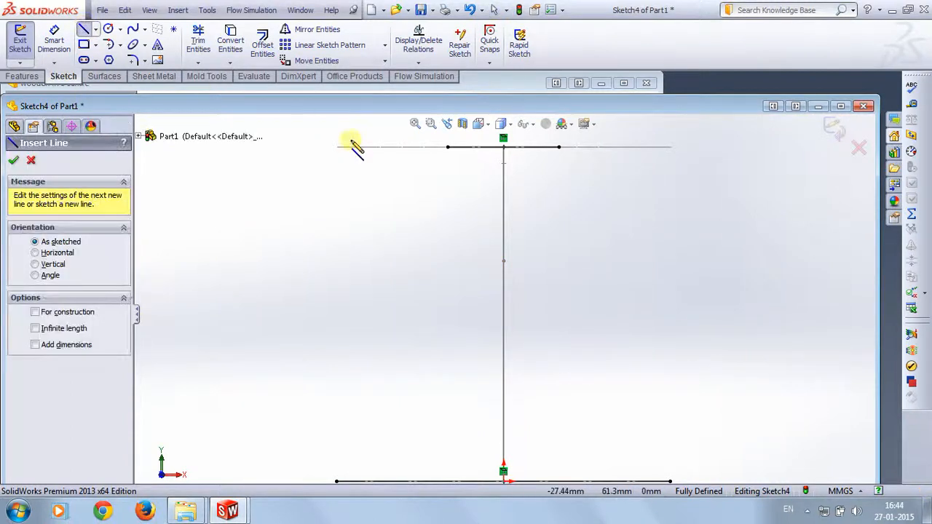
pyautogui.click(96, 30)
pyautogui.click(105, 56)
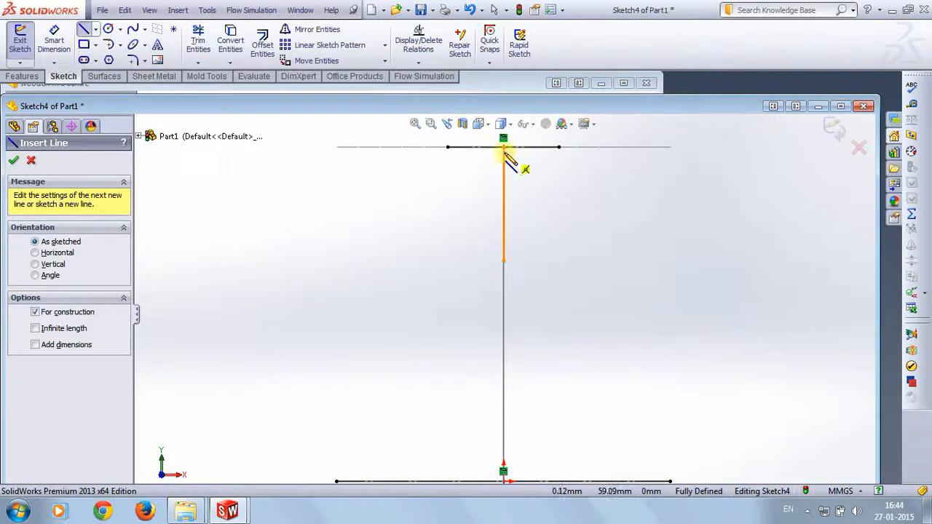
pyautogui.click(503, 149)
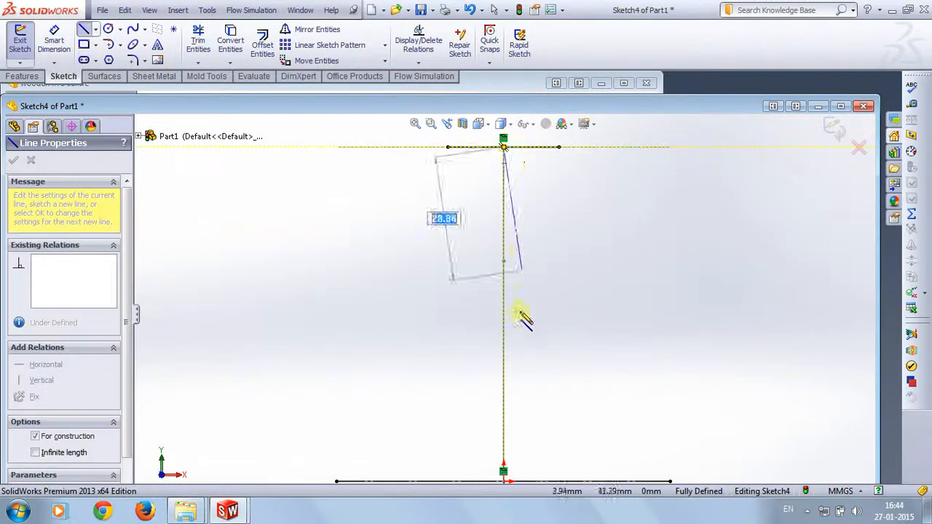
pyautogui.click(504, 480)
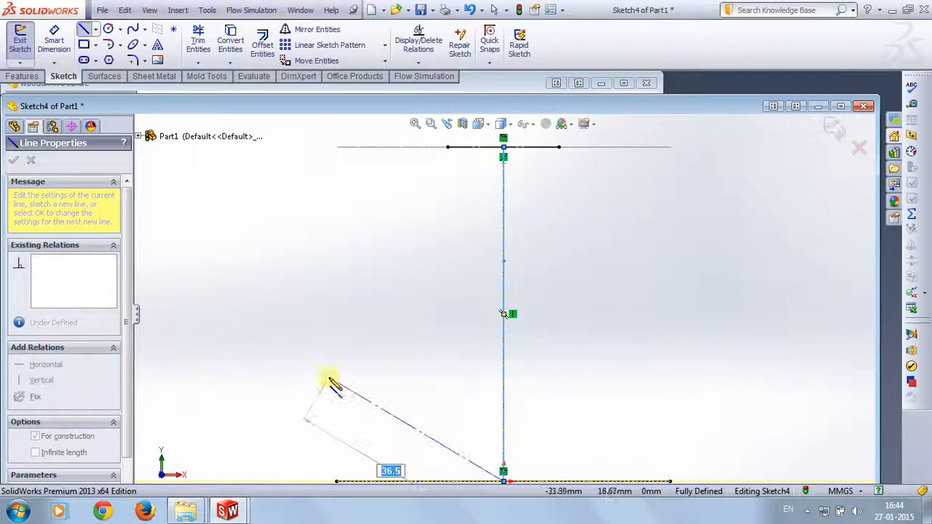
pyautogui.press('Escape')
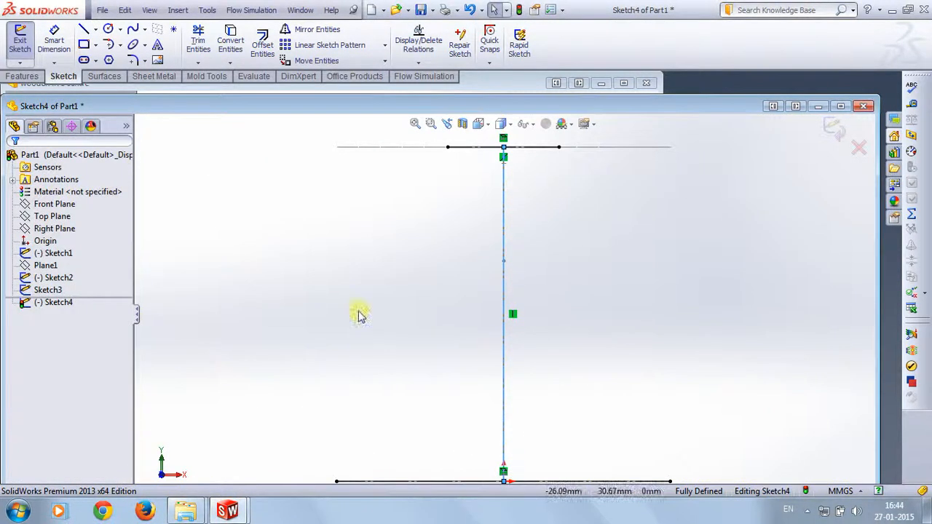
pyautogui.click(109, 45)
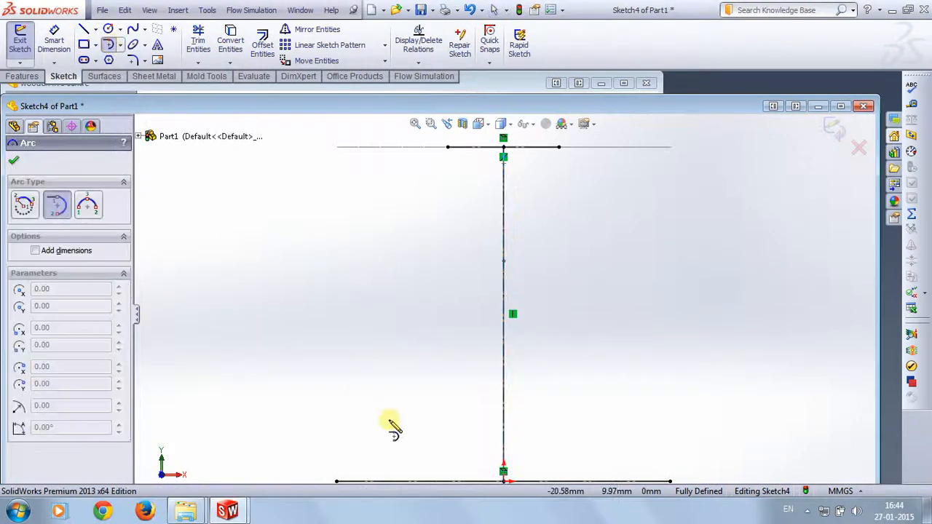
pyautogui.click(336, 482)
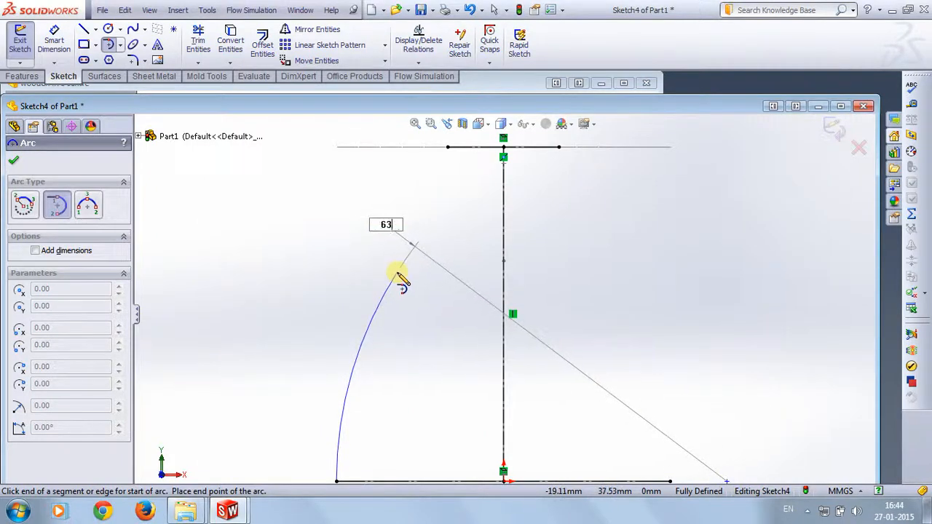
pyautogui.press('Return')
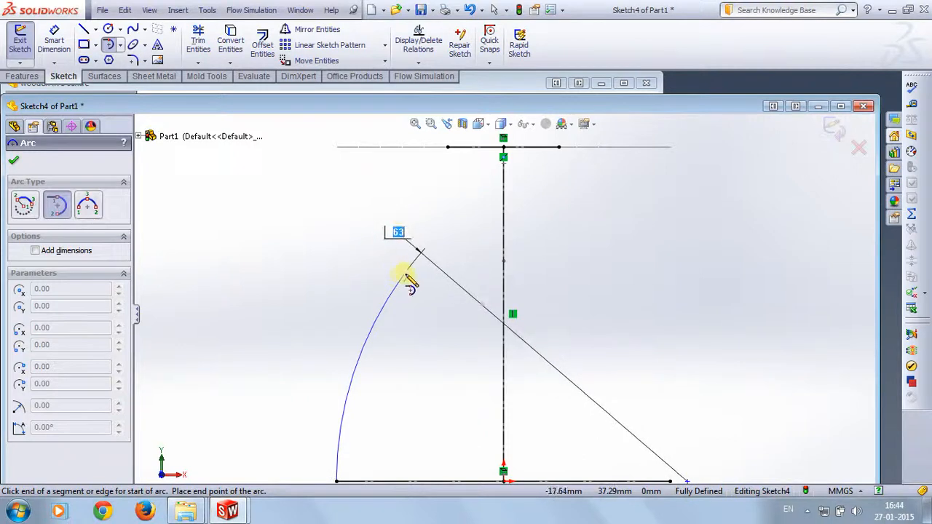
pyautogui.click(418, 258)
pyautogui.click(420, 259)
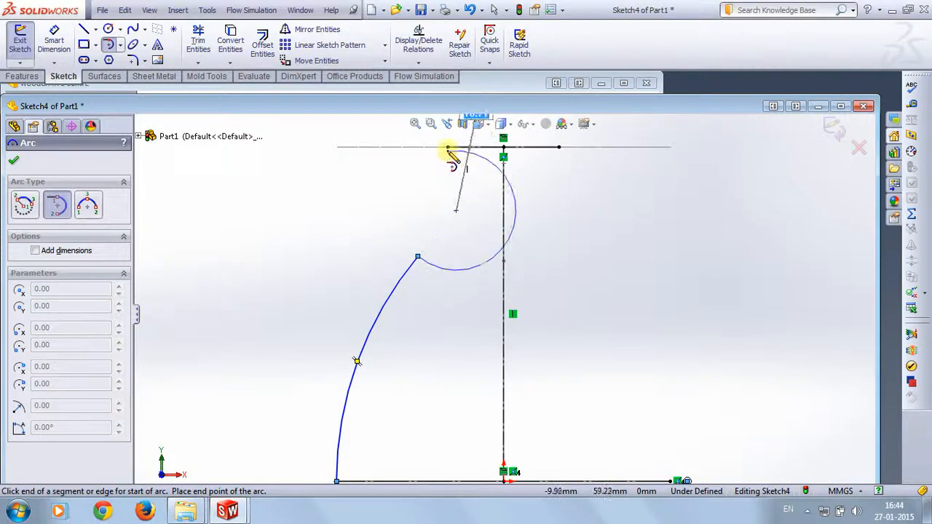
pyautogui.press('Escape')
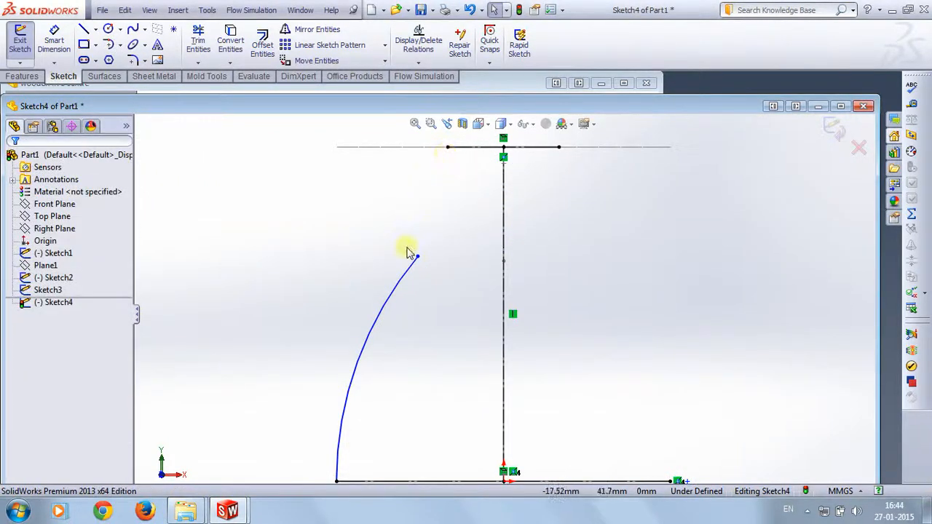
pyautogui.click(338, 455)
pyautogui.press('Delete')
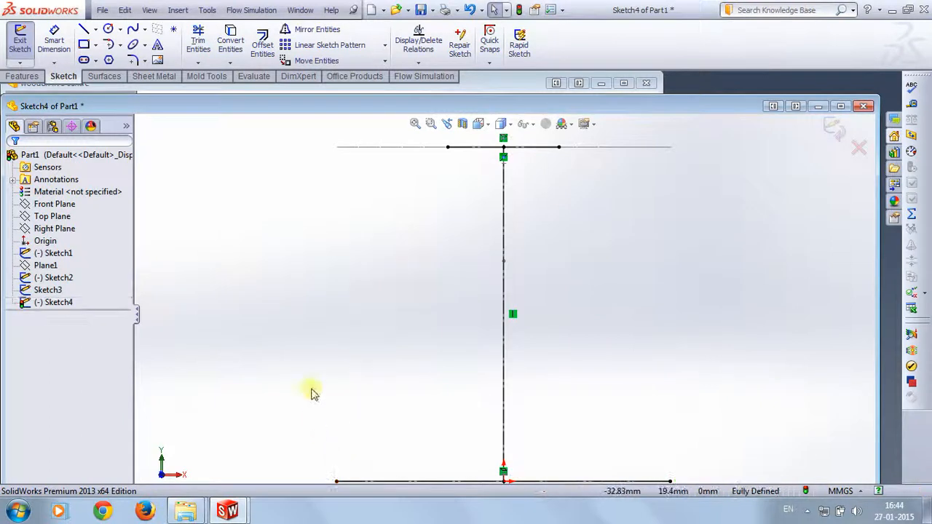
# Step: Sketch an S-curve of two tangent arcs, radii about 64 mm and 30 mm, from the base line's left end to the upper line's left end
pyautogui.click(108, 44)
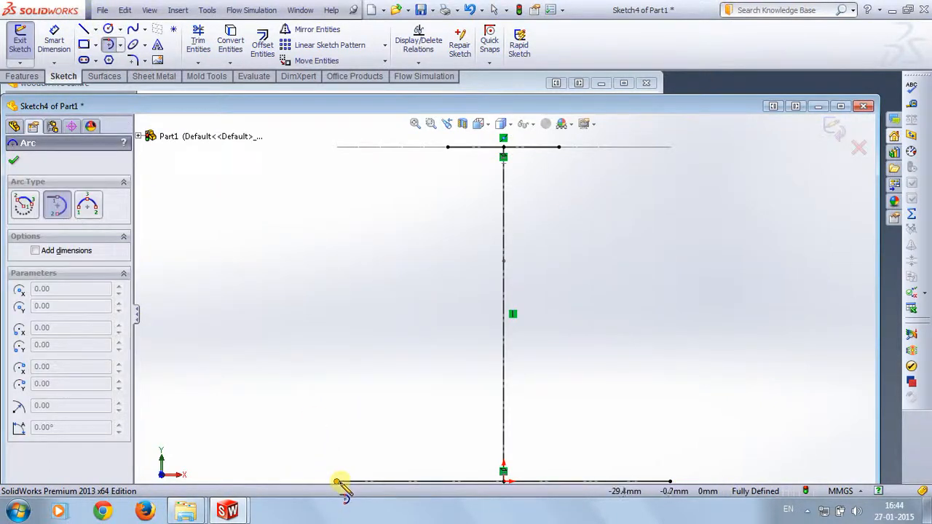
pyautogui.click(337, 481)
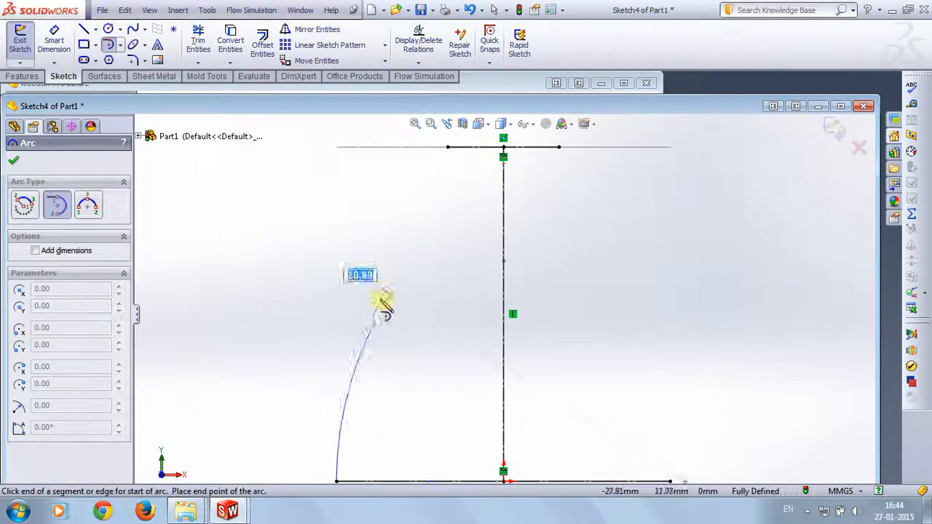
pyautogui.click(413, 260)
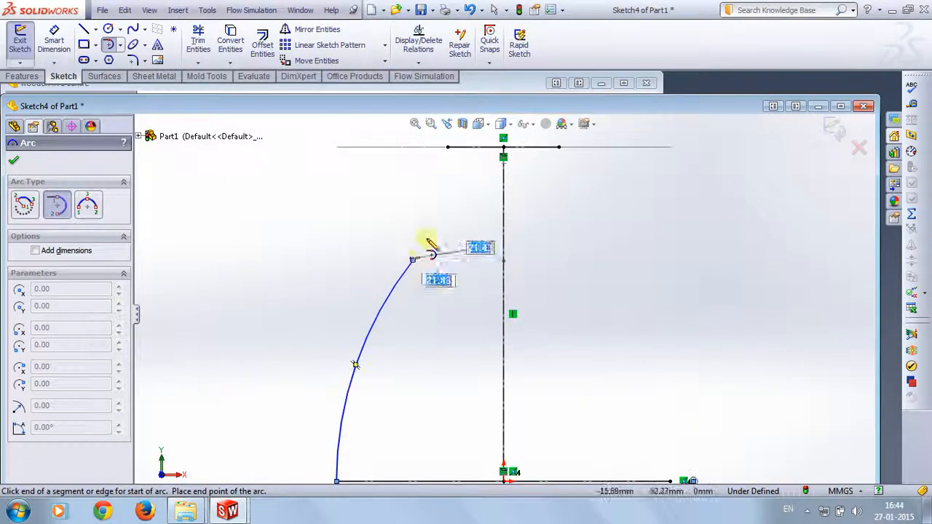
pyautogui.click(447, 149)
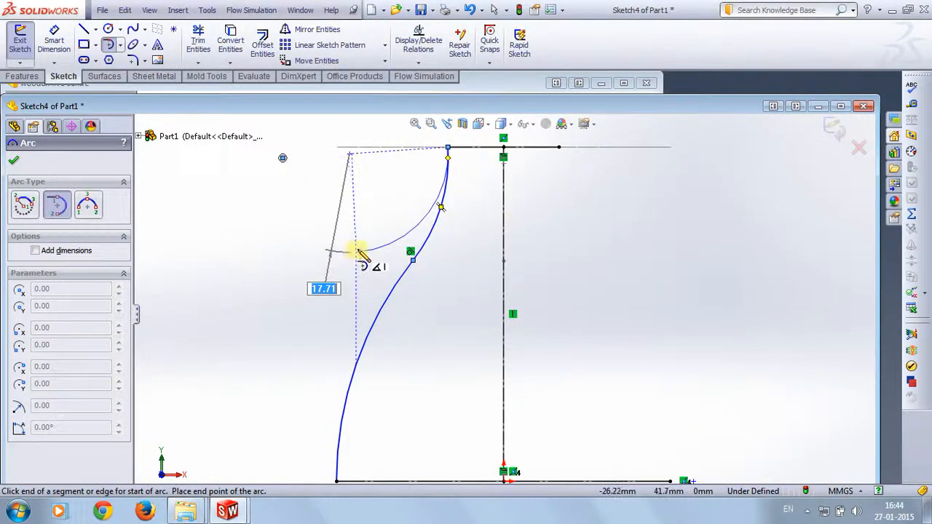
pyautogui.press('Escape')
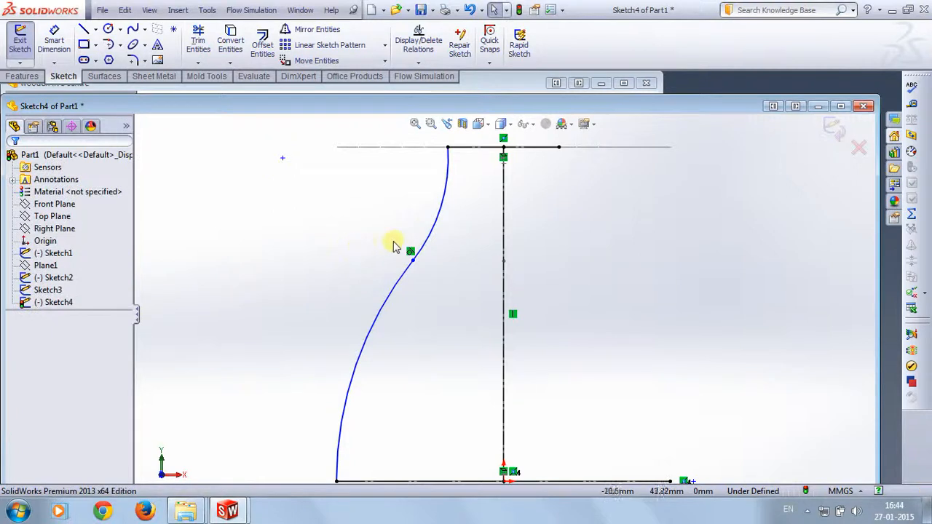
# Step: Dimension the upper arc of the Front Plane S-curve with a radius of 28 mm
pyautogui.click(61, 36)
pyautogui.click(440, 206)
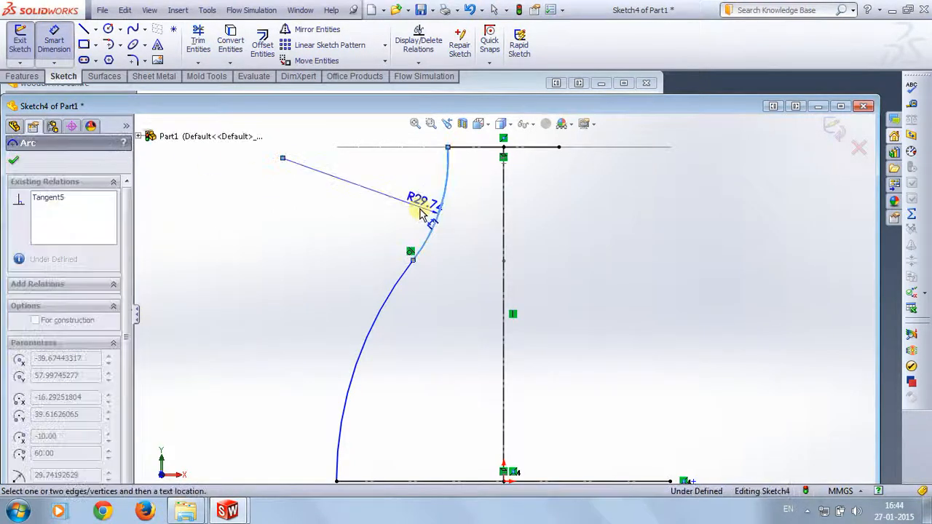
pyautogui.click(376, 206)
pyautogui.write('28')
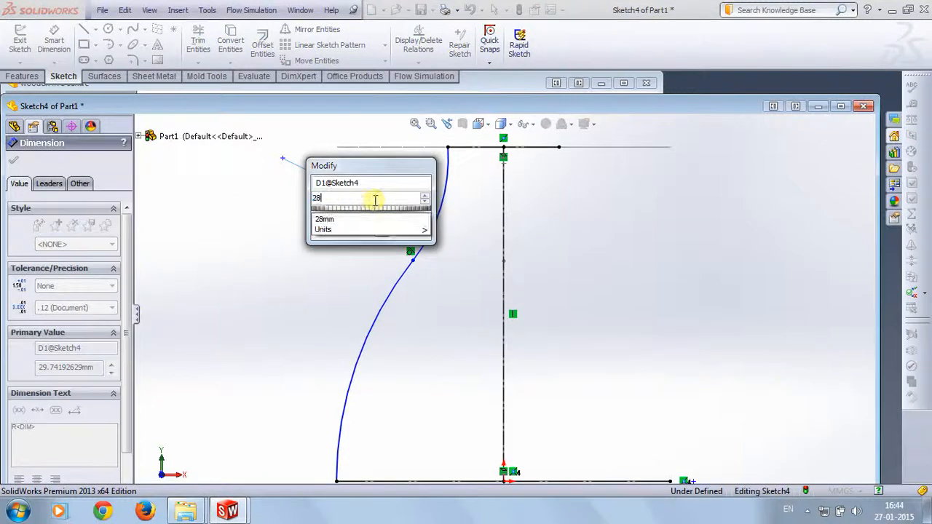
pyautogui.press('Return')
# Step: Dimension the lower arc of the Front Plane S-curve with a radius of 63 mm
pyautogui.click(369, 342)
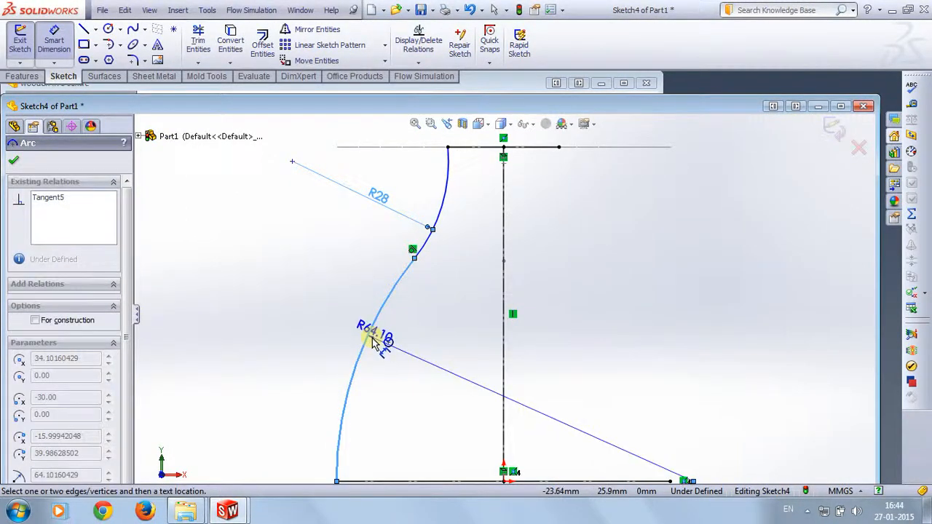
pyautogui.click(429, 354)
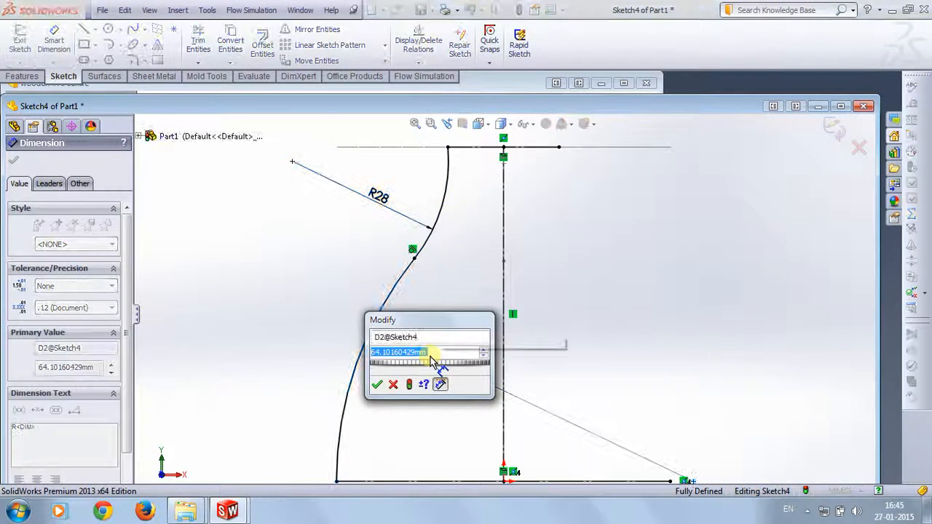
pyautogui.write('63')
pyautogui.press('Return')
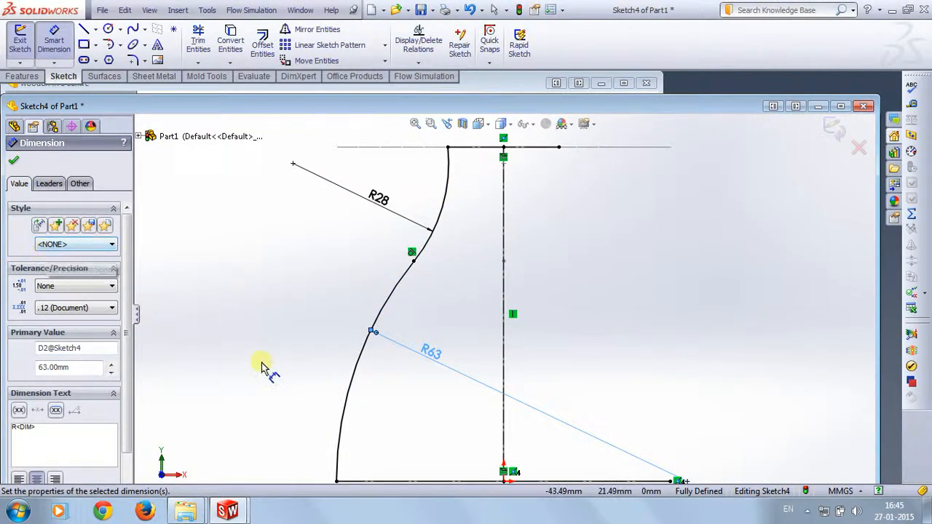
# Step: Mirror both arcs of the Front Plane S-curve about the vertical centreline and exit the sketch
pyautogui.moveTo(287, 313)
pyautogui.mouseDown(button='middle')
pyautogui.moveTo(312, 301)
pyautogui.moveTo(301, 300)
pyautogui.mouseUp(button='middle')
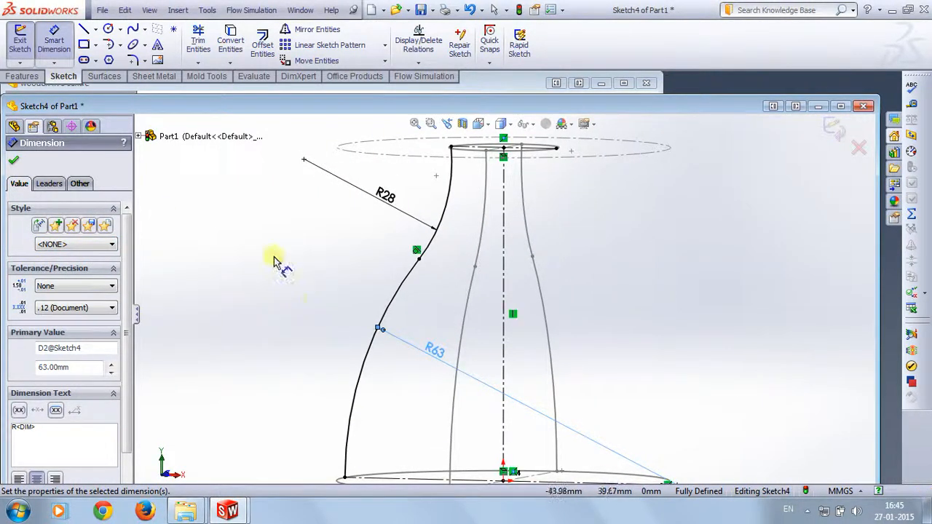
pyautogui.click(13, 162)
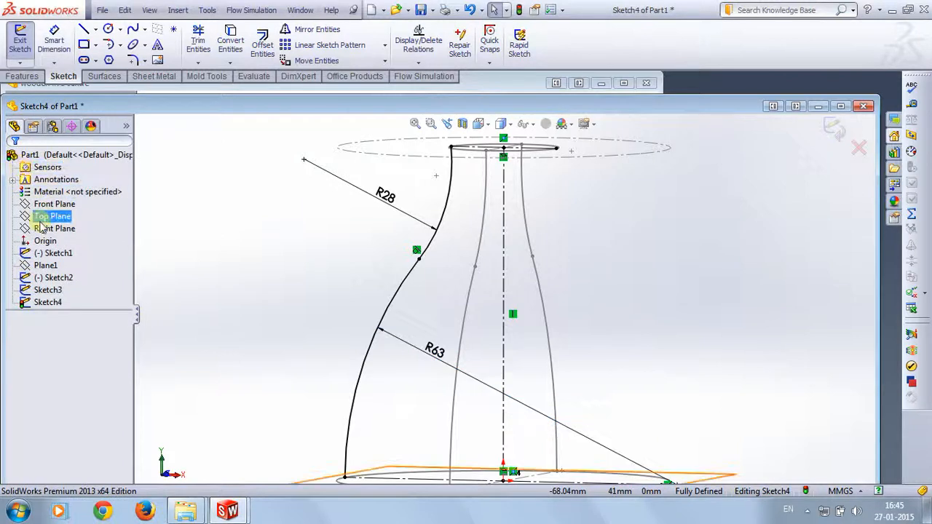
pyautogui.moveTo(149, 266)
pyautogui.mouseDown(button='middle')
pyautogui.moveTo(229, 285)
pyautogui.moveTo(212, 288)
pyautogui.mouseUp(button='middle')
pyautogui.scroll(3, 229, 289)
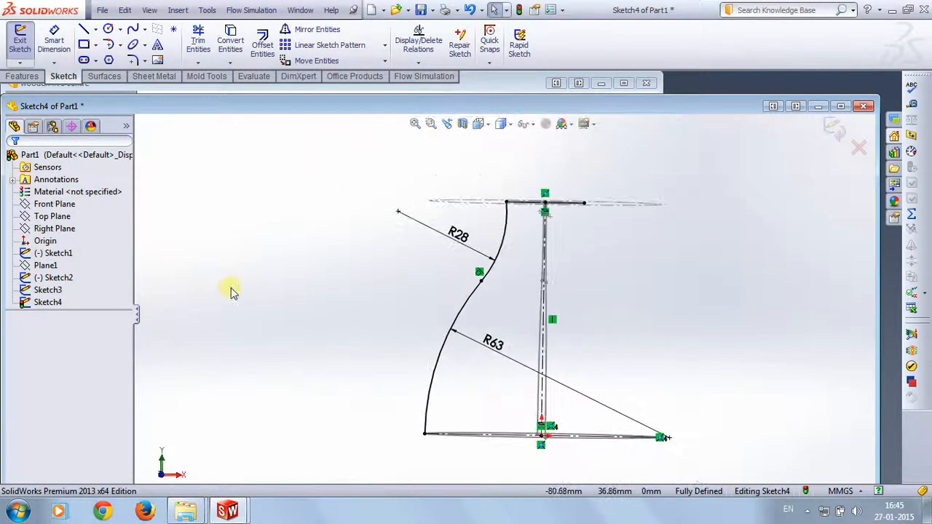
pyautogui.click(38, 302)
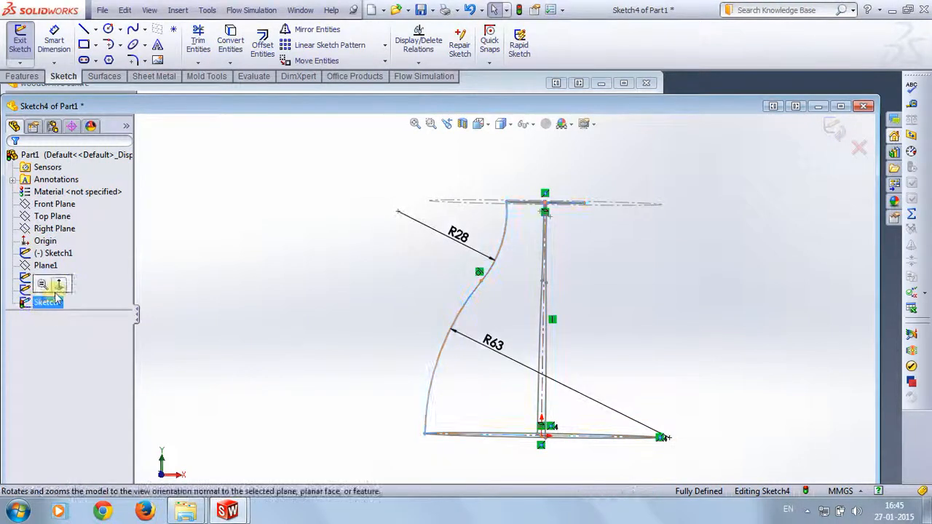
pyautogui.click(58, 285)
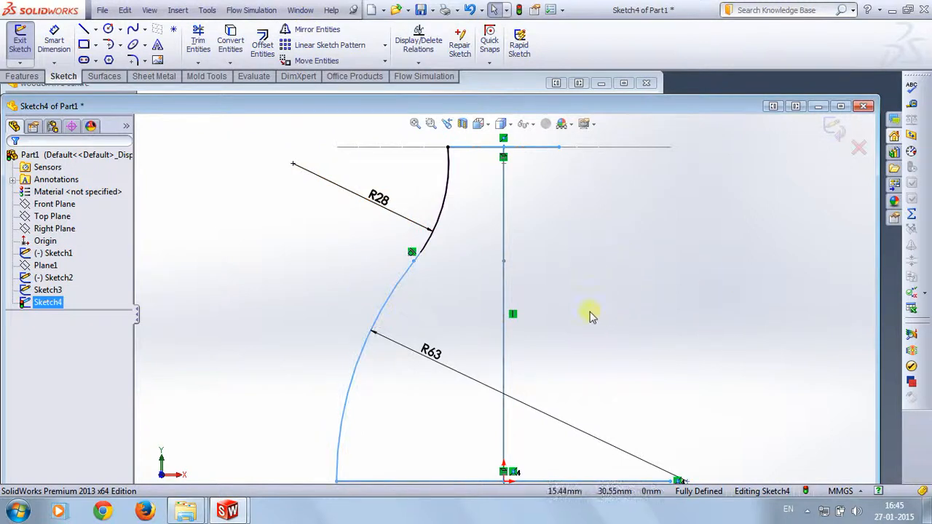
pyautogui.click(301, 29)
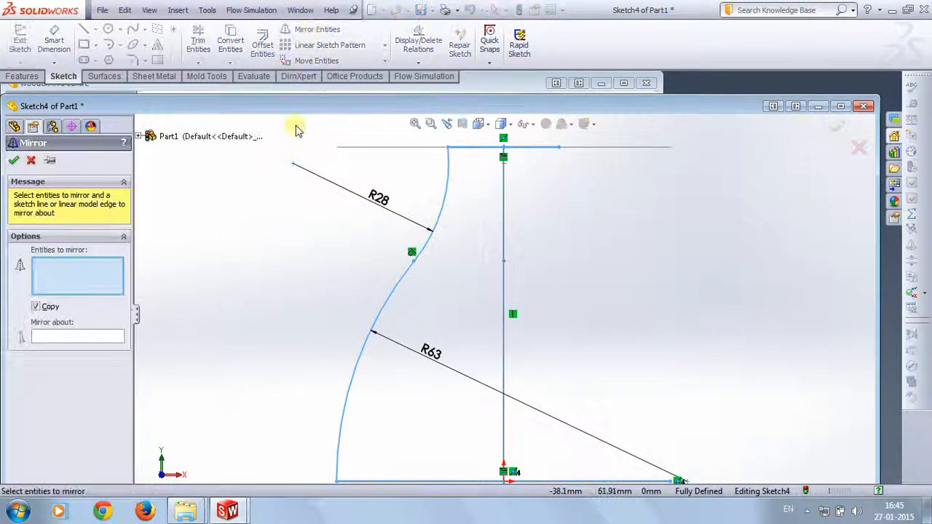
pyautogui.click(350, 397)
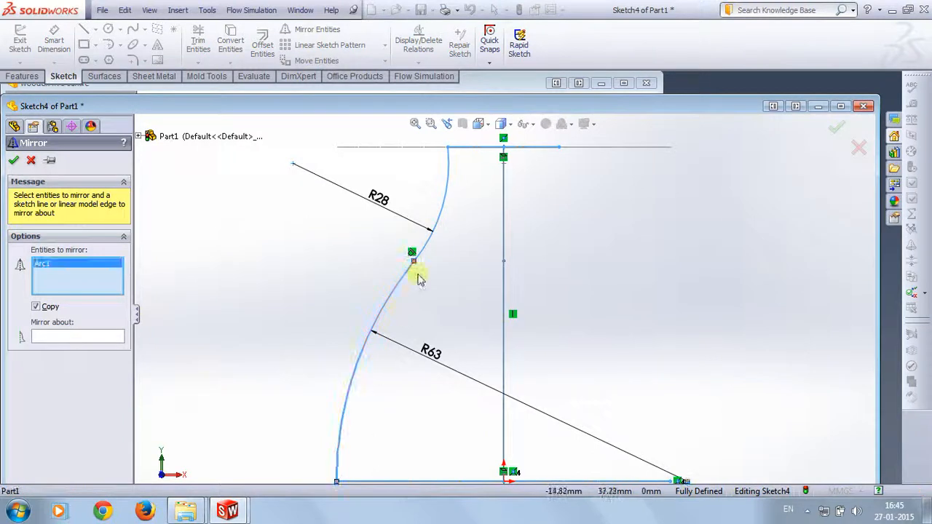
pyautogui.click(438, 218)
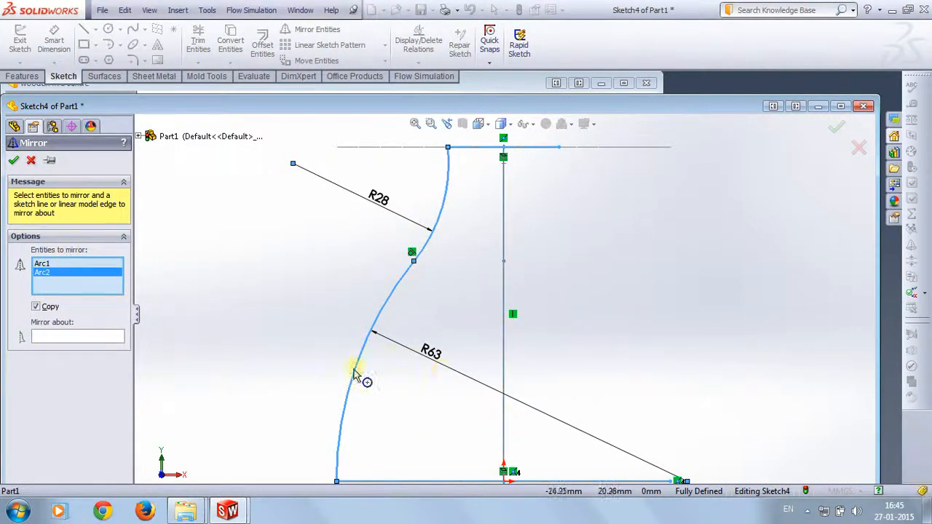
pyautogui.click(73, 336)
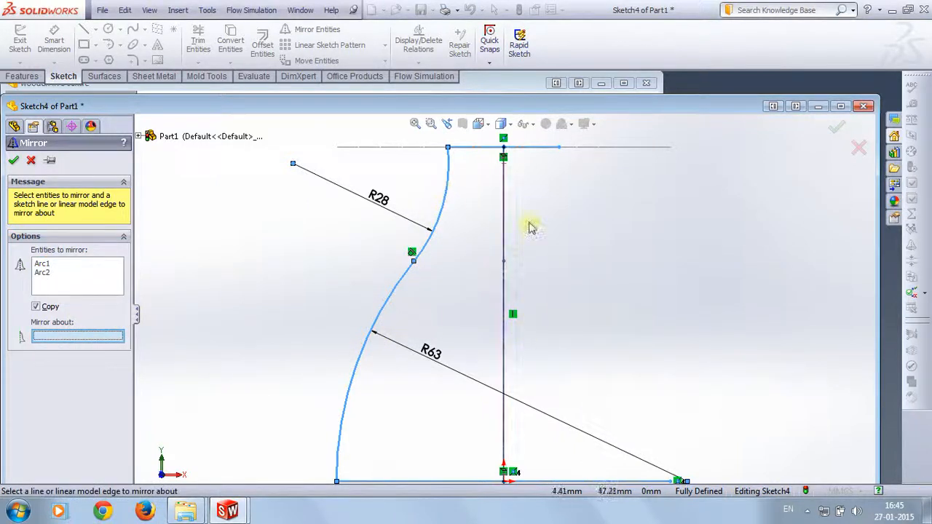
pyautogui.click(503, 284)
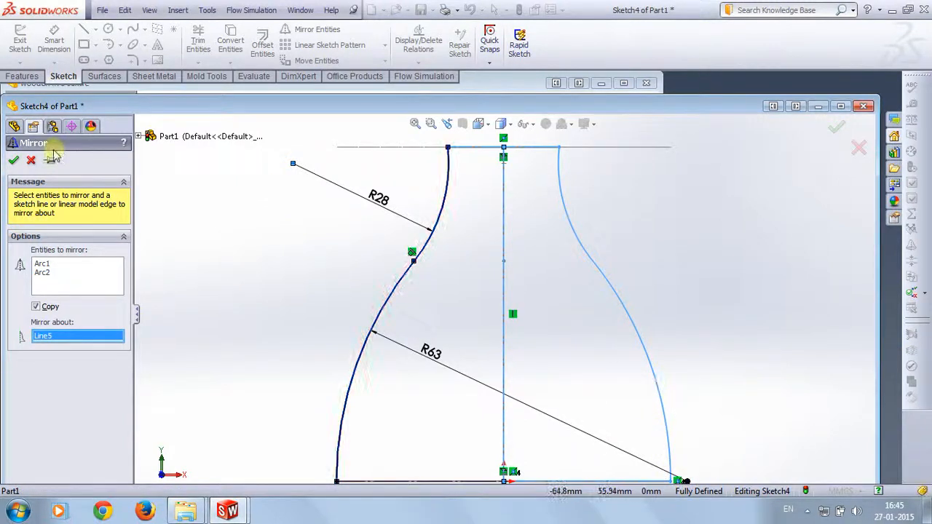
pyautogui.click(13, 160)
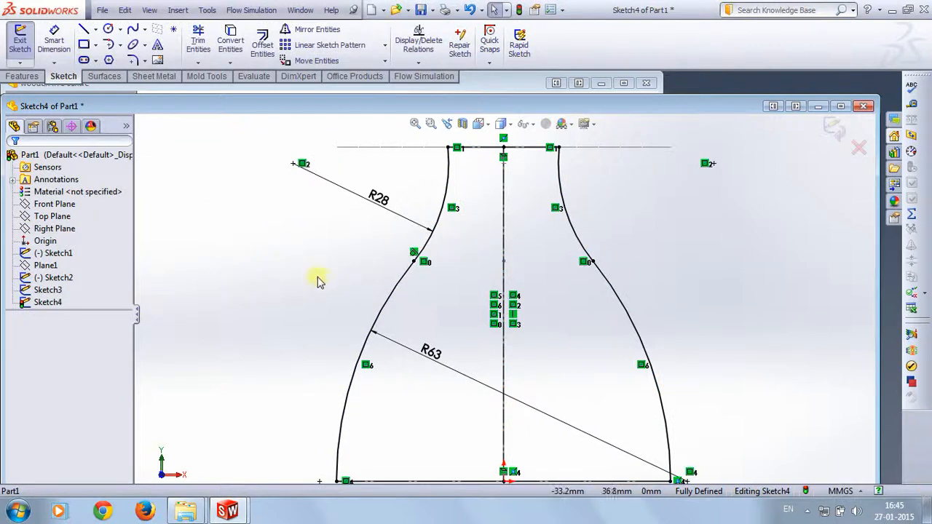
pyautogui.click(831, 130)
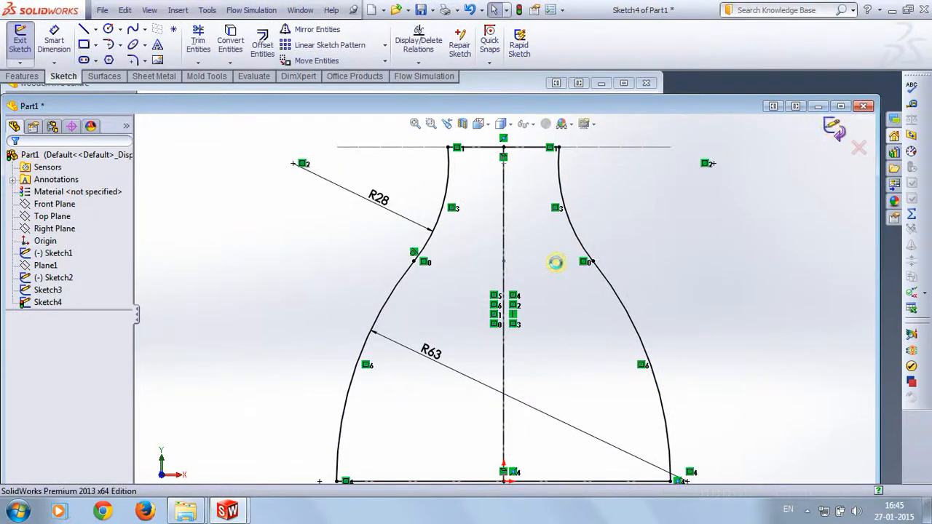
# Step: Examine the circles and both pairs of side curves from several angles and compare them with the finished wooden live centre part
pyautogui.moveTo(325, 289)
pyautogui.mouseDown(button='middle')
pyautogui.moveTo(357, 279)
pyautogui.moveTo(508, 285)
pyautogui.moveTo(522, 273)
pyautogui.moveTo(233, 269)
pyautogui.mouseUp(button='middle')
pyautogui.scroll(3, 342, 298)
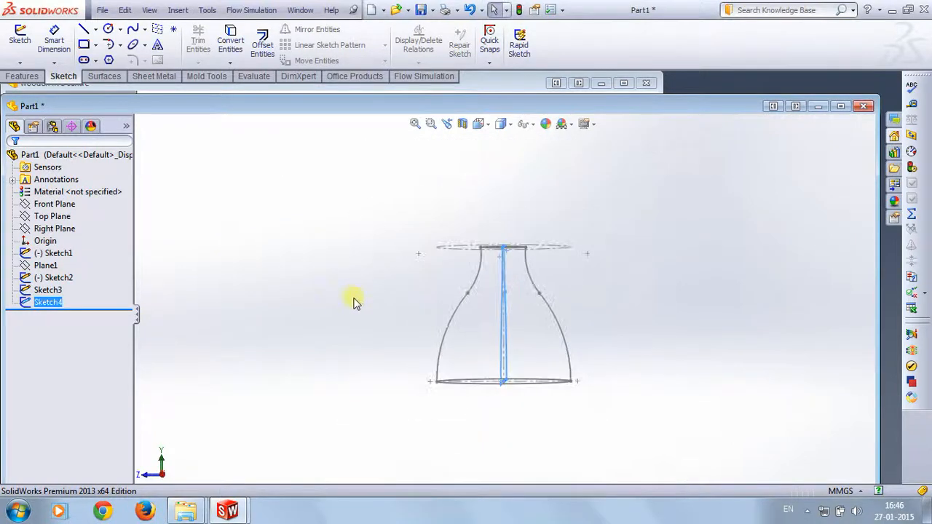
pyautogui.moveTo(354, 302); pyautogui.dragTo(721, 303, button='middle')
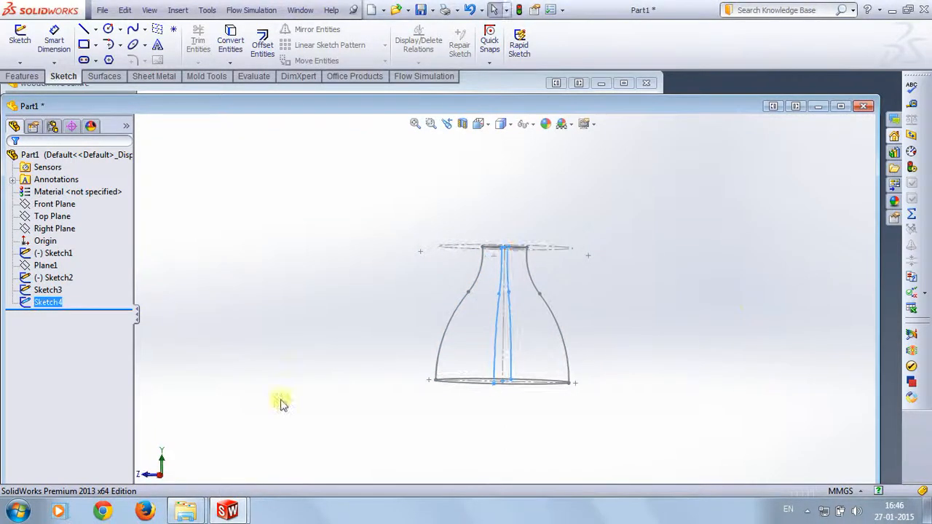
pyautogui.press('Down')
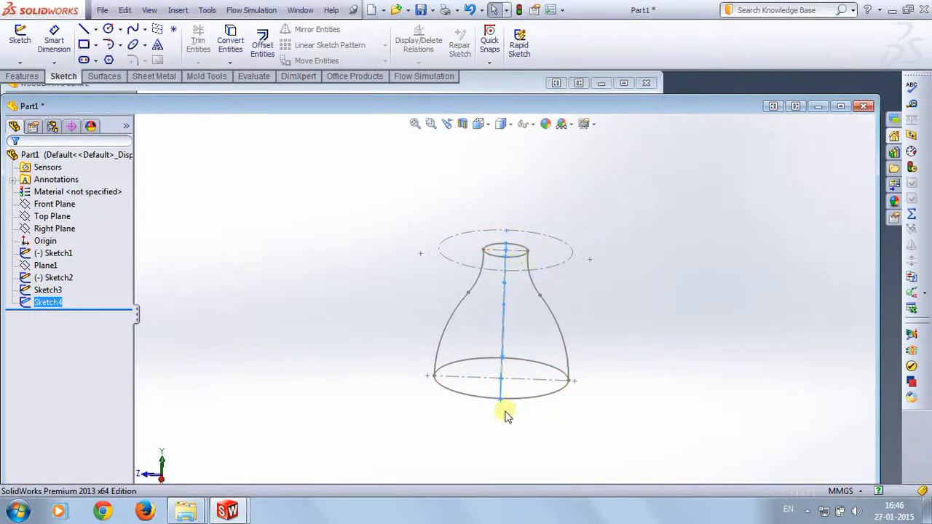
pyautogui.moveTo(410, 328)
pyautogui.mouseDown(button='middle')
pyautogui.moveTo(381, 312)
pyautogui.moveTo(379, 289)
pyautogui.mouseUp(button='middle')
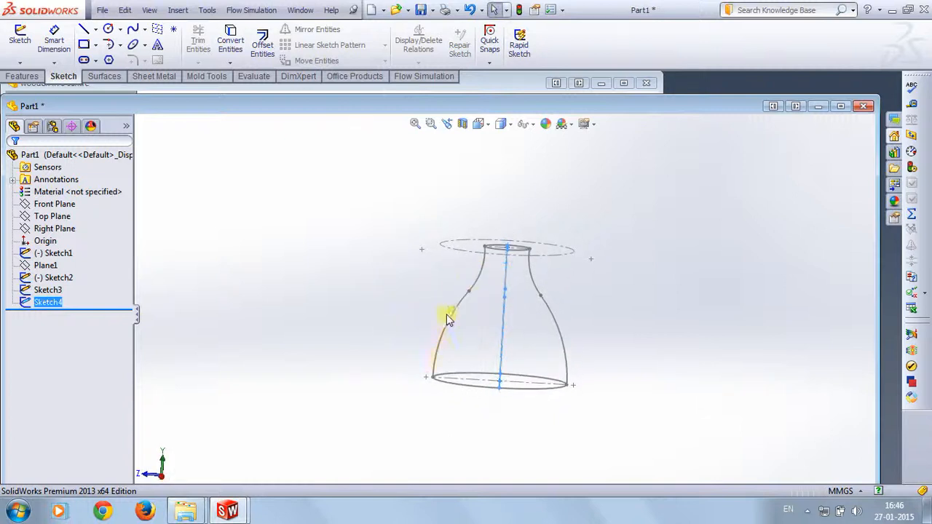
pyautogui.moveTo(365, 333)
pyautogui.mouseDown(button='middle')
pyautogui.moveTo(381, 323)
pyautogui.moveTo(460, 332)
pyautogui.mouseUp(button='middle')
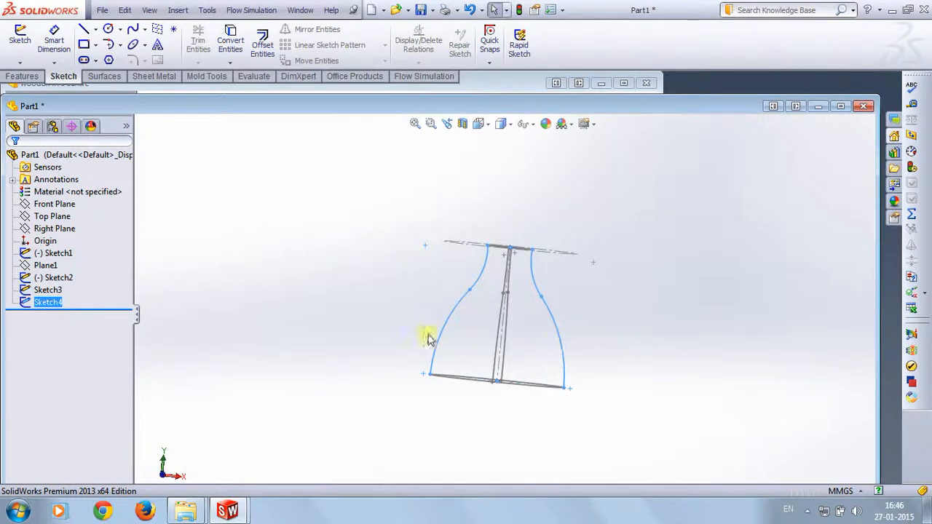
pyautogui.click(511, 87)
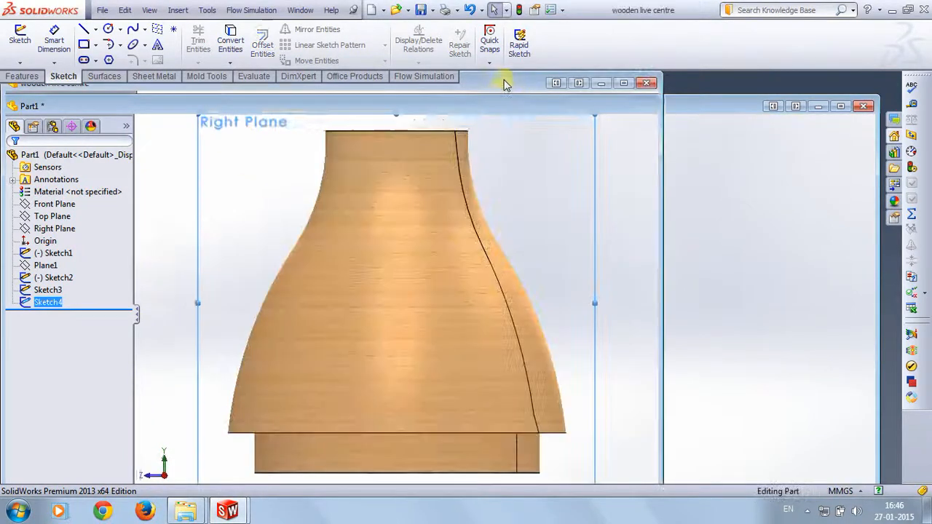
pyautogui.scroll(3, 485, 315)
pyautogui.moveTo(485, 316)
pyautogui.mouseDown(button='middle')
pyautogui.moveTo(485, 343)
pyautogui.moveTo(502, 277)
pyautogui.moveTo(316, 347)
pyautogui.moveTo(349, 371)
pyautogui.moveTo(485, 267)
pyautogui.moveTo(440, 295)
pyautogui.moveTo(466, 370)
pyautogui.moveTo(471, 271)
pyautogui.mouseUp(button='middle')
pyautogui.click(778, 302)
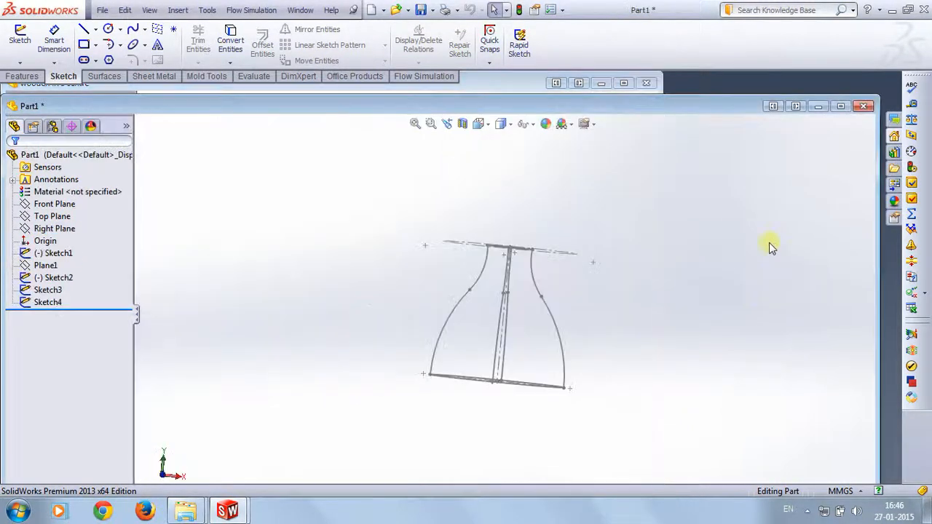
pyautogui.moveTo(391, 351)
pyautogui.mouseDown(button='middle')
pyautogui.moveTo(611, 342)
pyautogui.moveTo(626, 316)
pyautogui.moveTo(603, 241)
pyautogui.moveTo(624, 267)
pyautogui.moveTo(508, 291)
pyautogui.moveTo(453, 342)
pyautogui.moveTo(453, 369)
pyautogui.moveTo(558, 308)
pyautogui.moveTo(577, 321)
pyautogui.moveTo(587, 397)
pyautogui.mouseUp(button='middle')
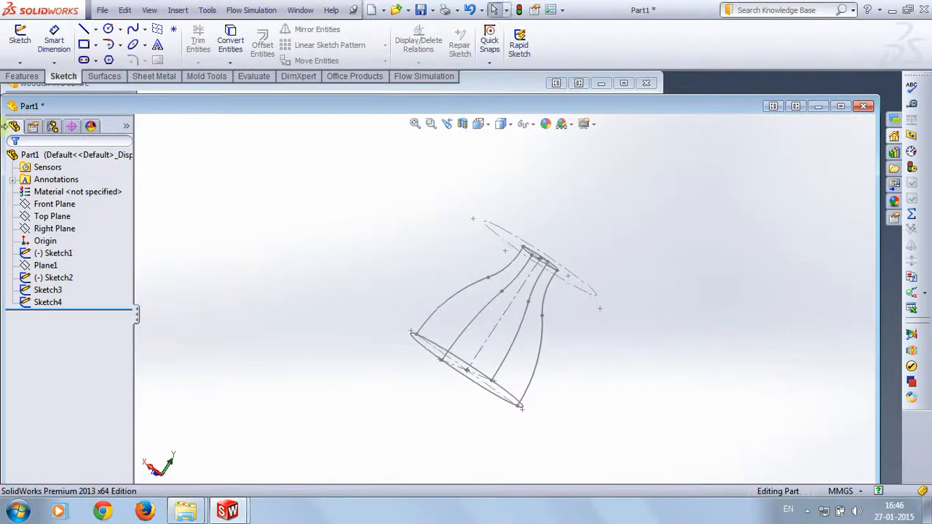
# Step: Start a Lofted Boss/Base with the base circle Sketch1 and the upper circle Sketch2 as profiles
pyautogui.click(21, 77)
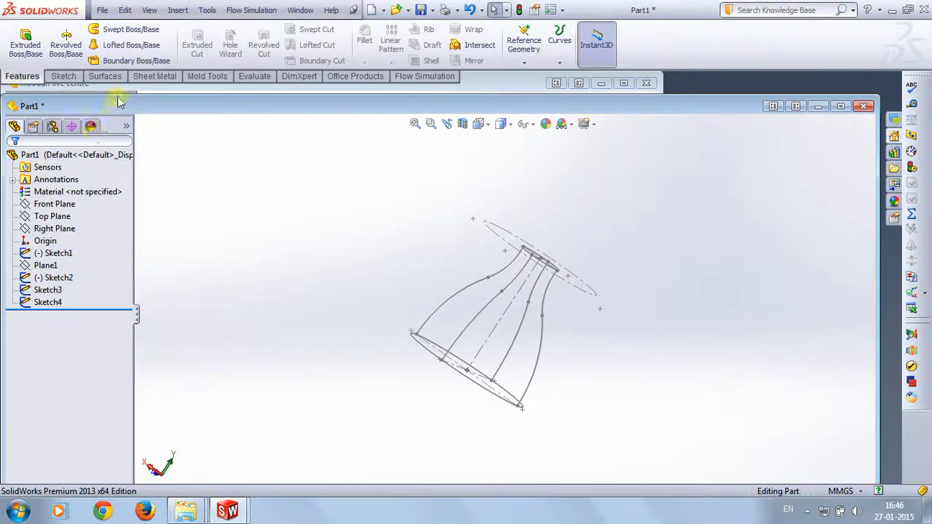
pyautogui.click(128, 45)
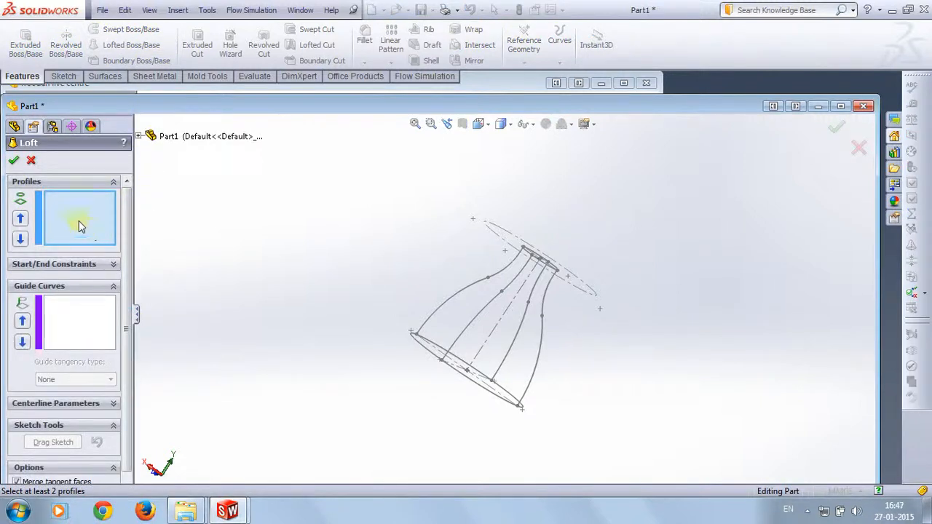
pyautogui.click(138, 137)
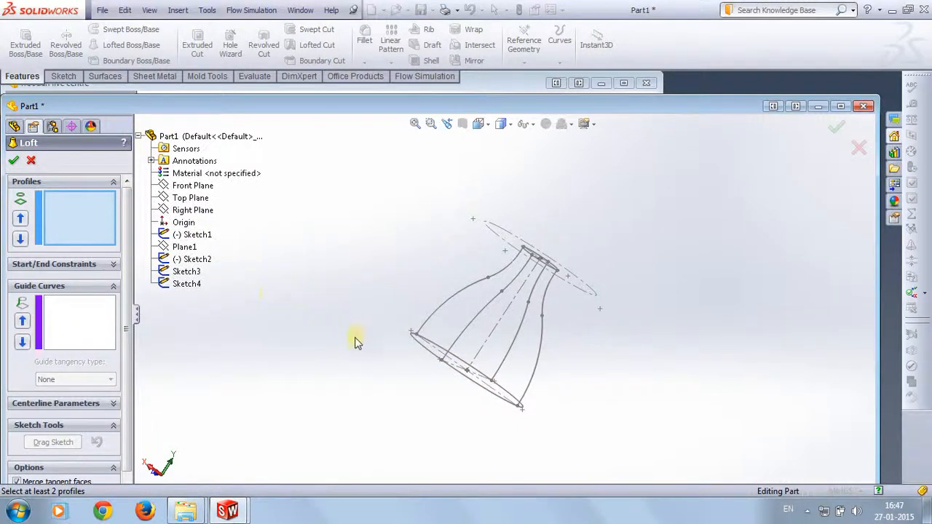
pyautogui.moveTo(355, 342)
pyautogui.mouseDown(button='middle')
pyautogui.moveTo(333, 333)
pyautogui.moveTo(362, 284)
pyautogui.mouseUp(button='middle')
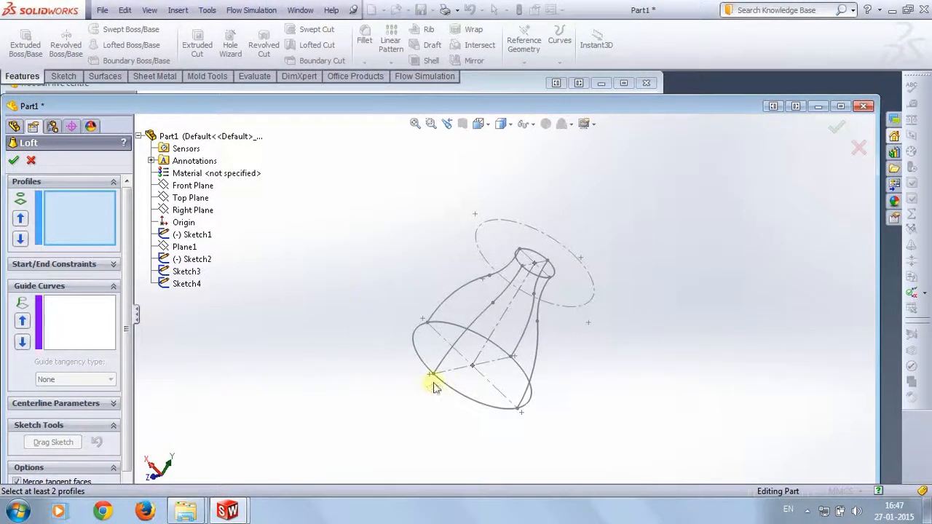
pyautogui.click(203, 237)
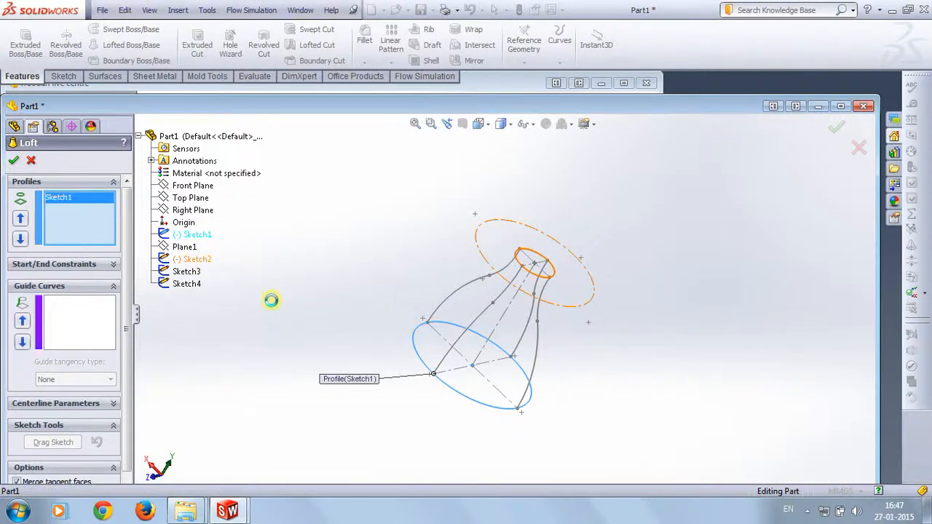
pyautogui.click(195, 259)
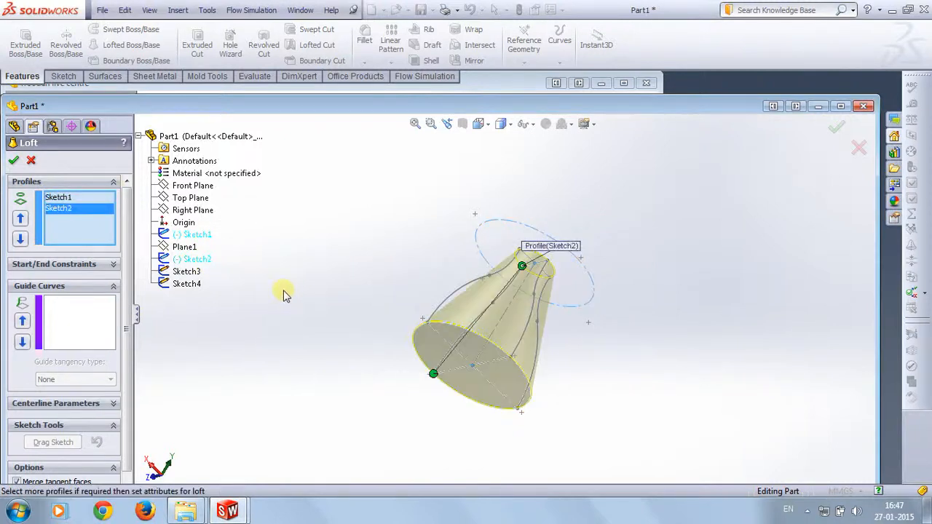
# Step: Add the Front Plane sketch's left S-curve, both arcs as one open group, as the loft's first guide curve
pyautogui.moveTo(302, 350); pyautogui.dragTo(313, 352, button='middle')
pyautogui.moveTo(347, 357); pyautogui.dragTo(561, 406, button='middle')
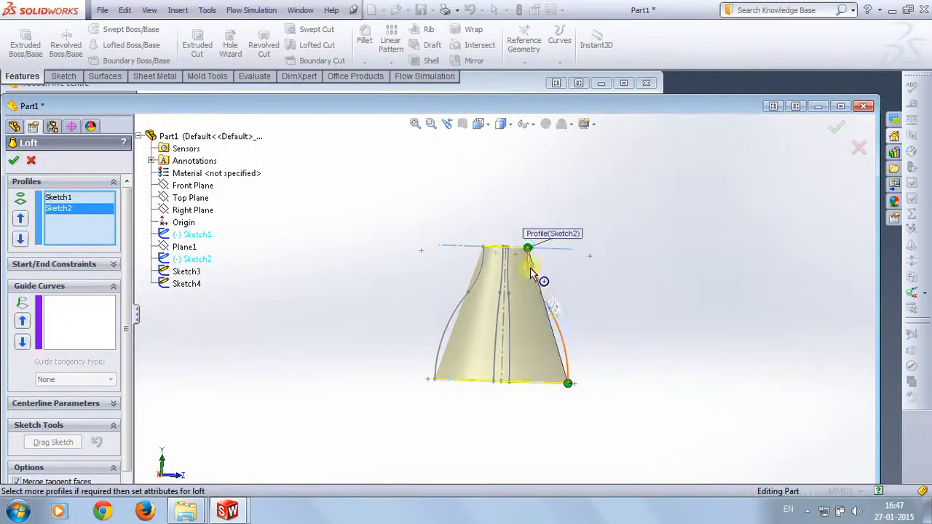
pyautogui.moveTo(627, 342); pyautogui.dragTo(468, 355, button='middle')
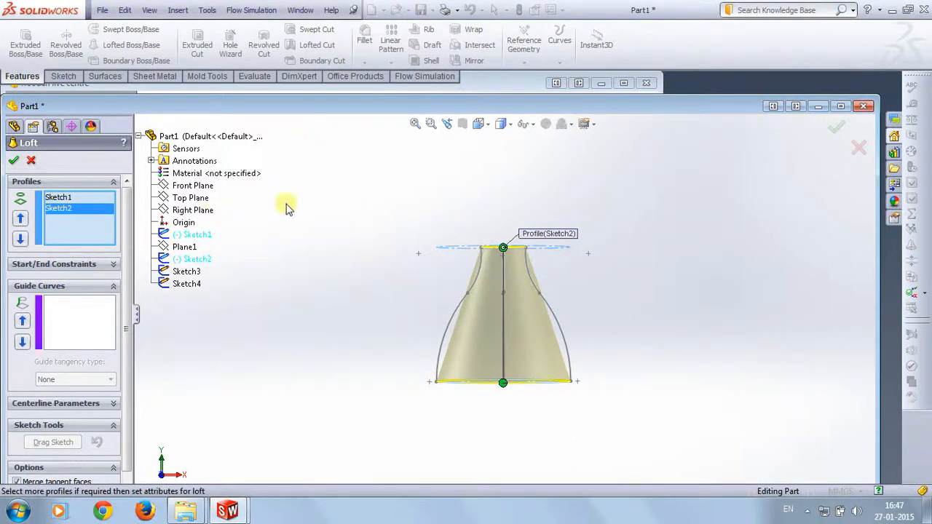
pyautogui.click(58, 321)
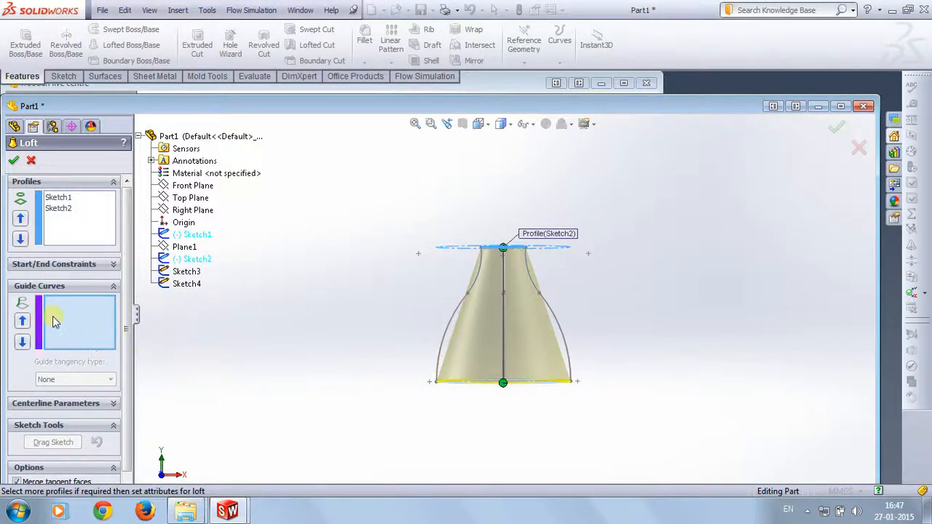
pyautogui.click(446, 338)
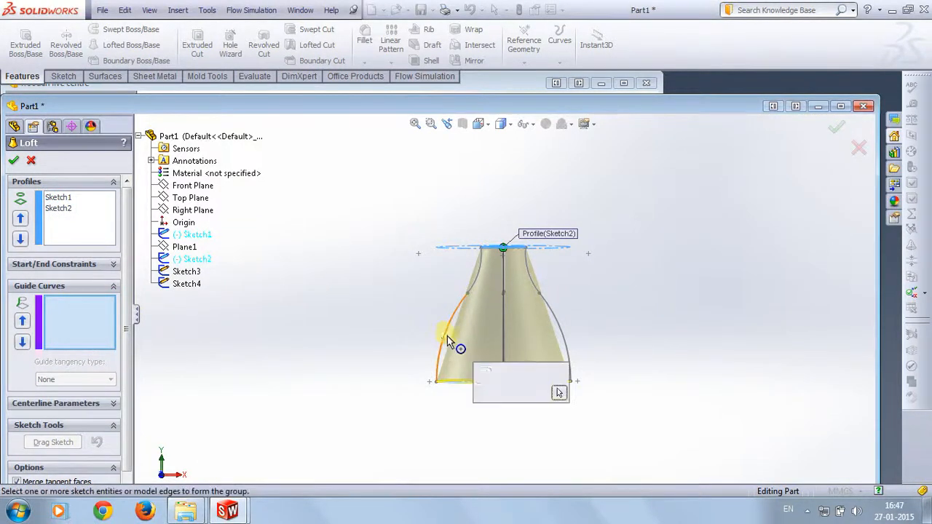
pyautogui.click(478, 275)
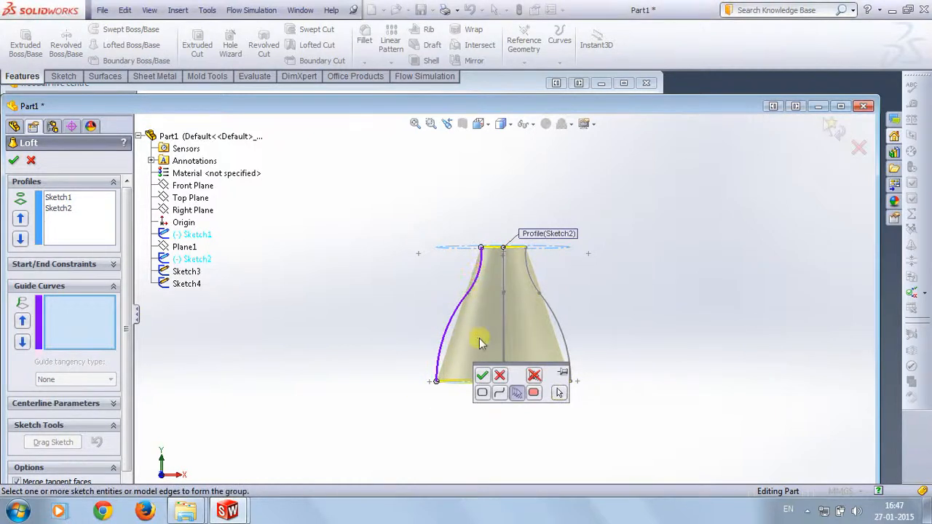
pyautogui.click(482, 376)
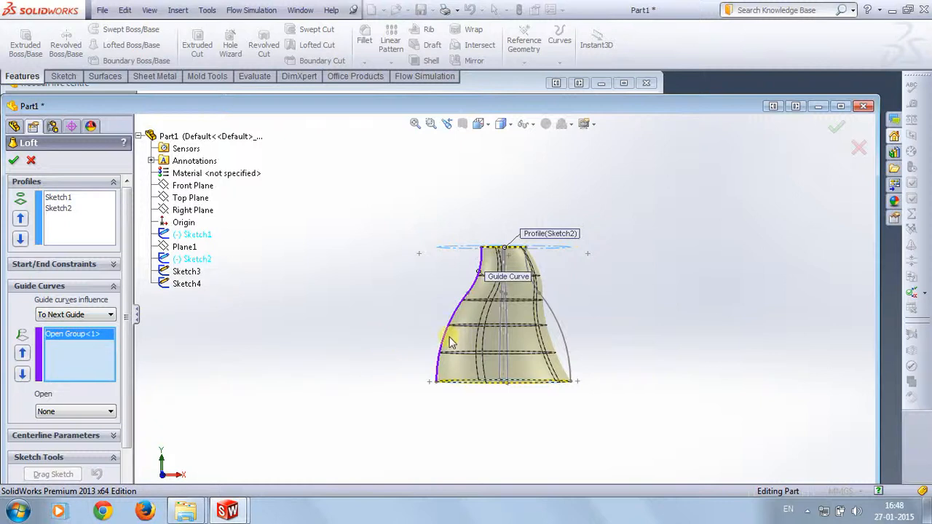
pyautogui.moveTo(473, 275); pyautogui.dragTo(482, 298)
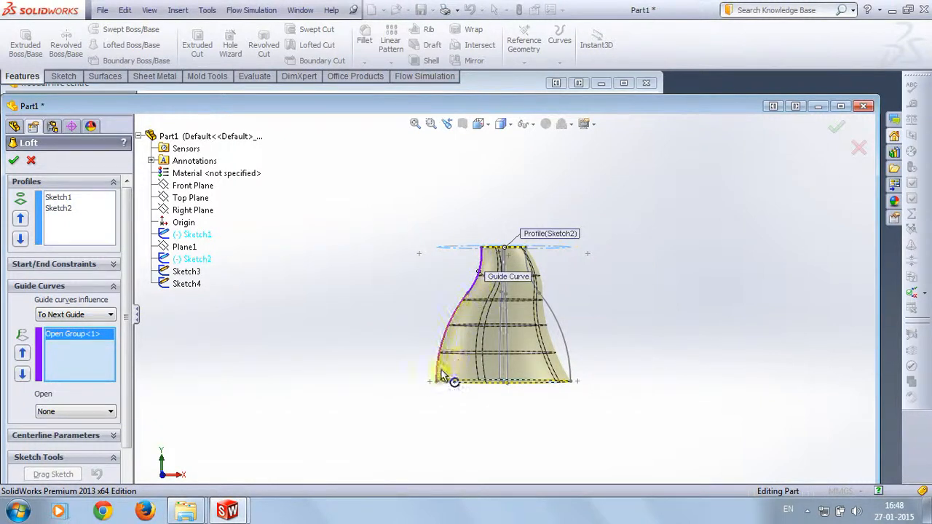
pyautogui.moveTo(441, 375); pyautogui.dragTo(475, 272)
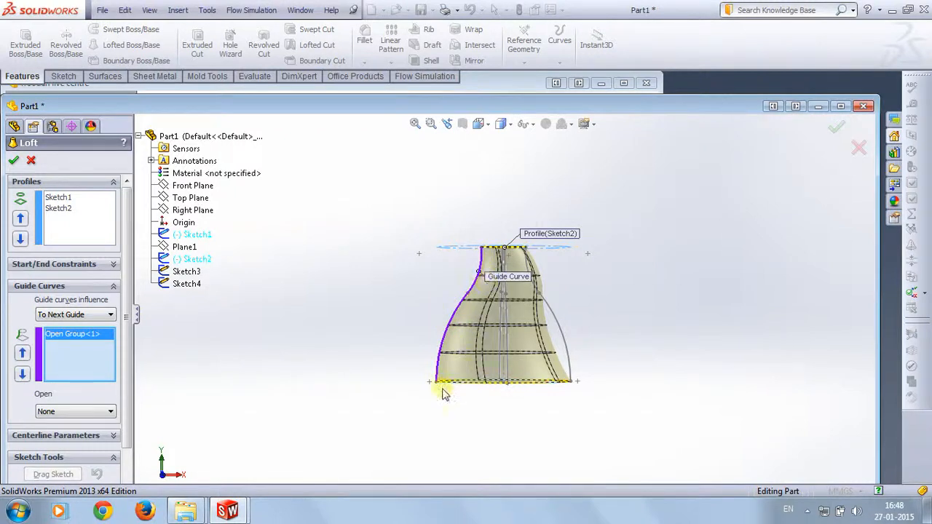
# Step: Add the opposite side curve of the first guide sketch, with its connected upper segment, as the loft's second guide curve
pyautogui.moveTo(444, 393); pyautogui.dragTo(460, 298)
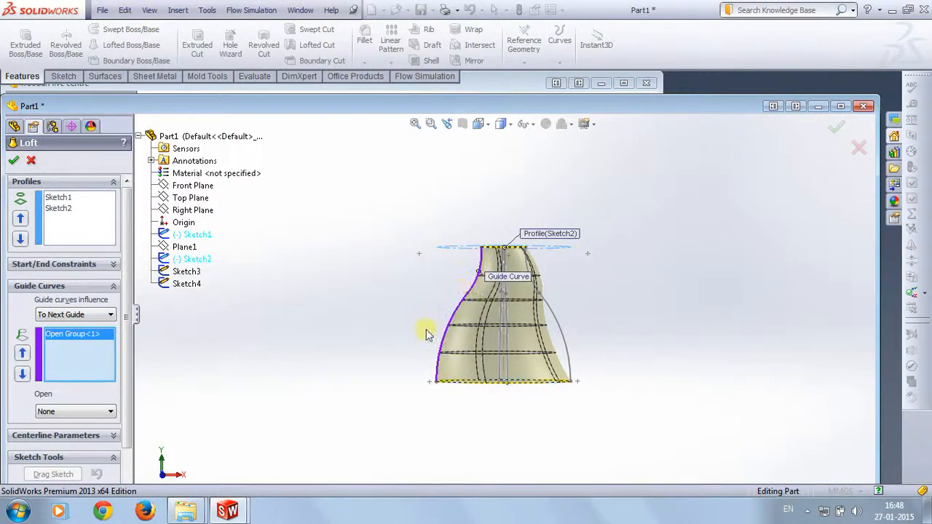
pyautogui.moveTo(428, 334); pyautogui.dragTo(410, 342, button='middle')
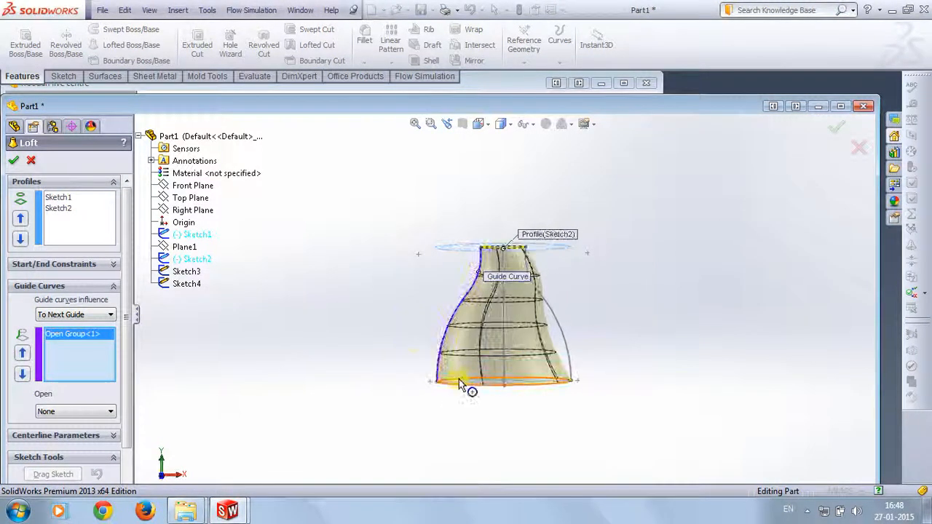
pyautogui.moveTo(460, 384); pyautogui.dragTo(468, 312)
pyautogui.moveTo(388, 355); pyautogui.dragTo(368, 328, button='middle')
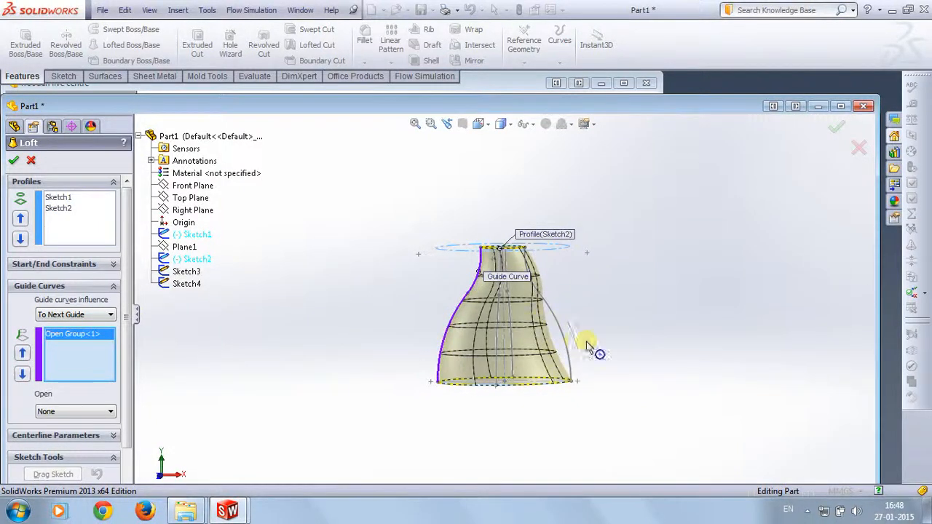
pyautogui.click(84, 360)
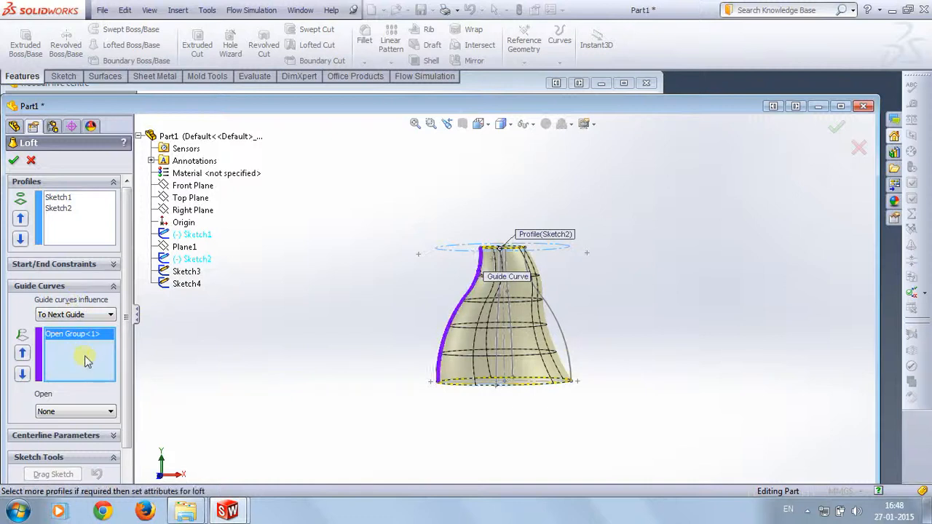
pyautogui.click(564, 337)
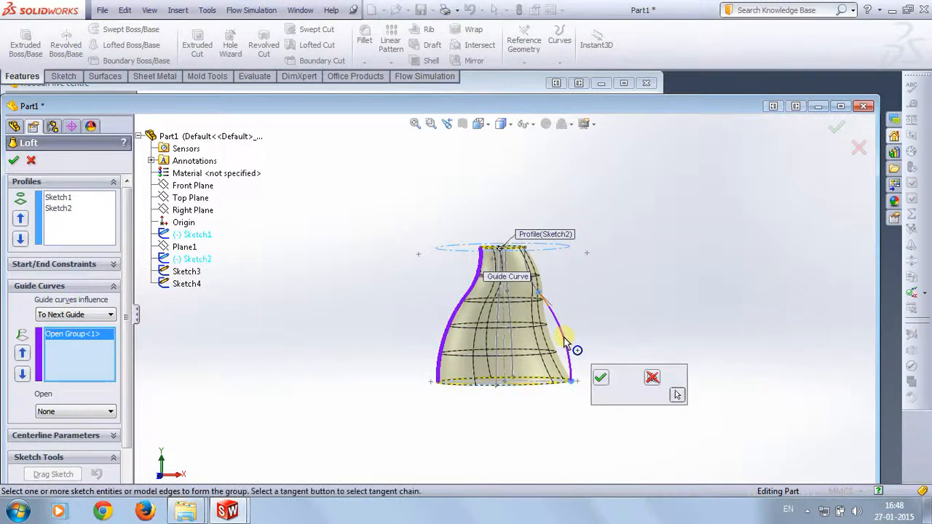
pyautogui.click(544, 294)
pyautogui.click(599, 377)
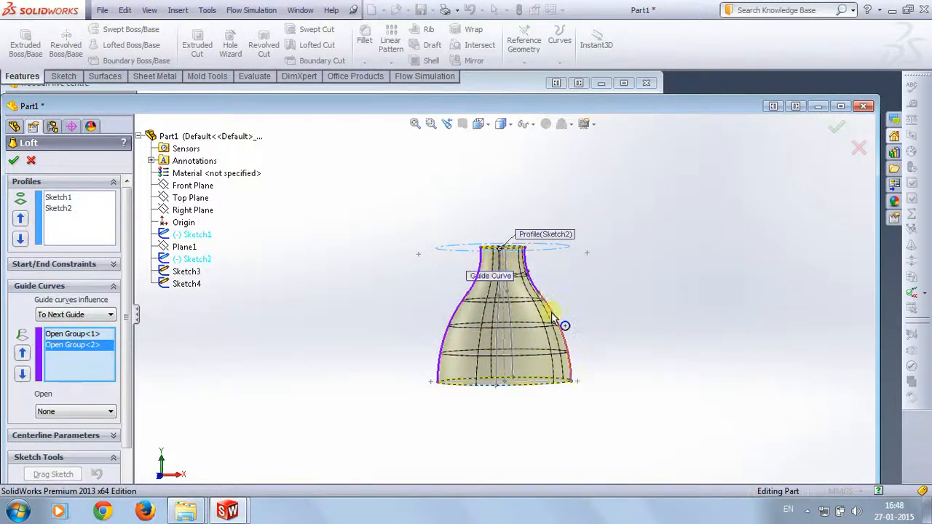
# Step: Add both side curves of the perpendicular sketch as the third and fourth guide curves and complete the loft
pyautogui.moveTo(618, 375); pyautogui.dragTo(633, 358, button='middle')
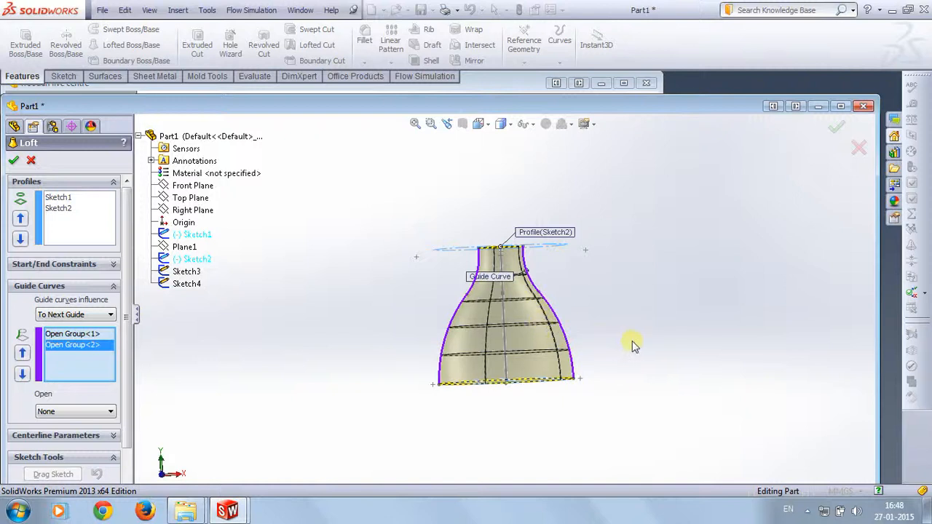
pyautogui.moveTo(632, 345); pyautogui.dragTo(531, 359, button='middle')
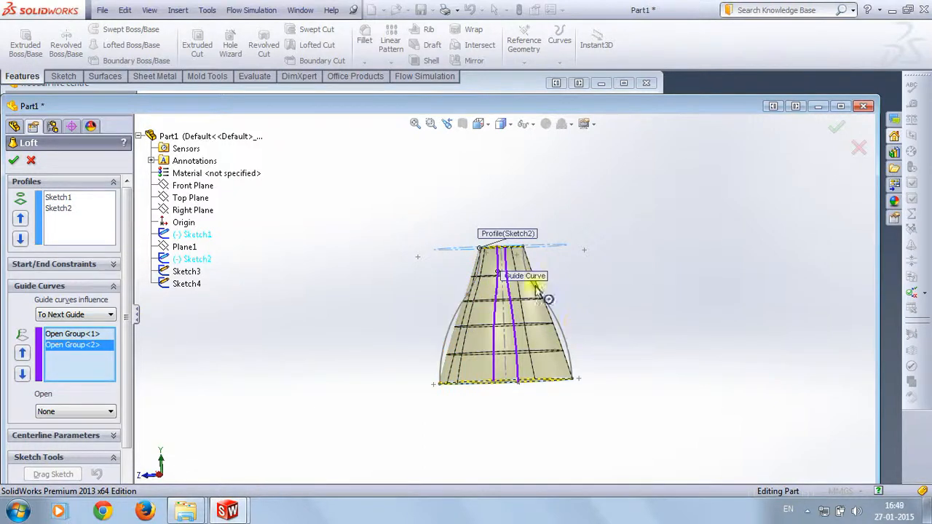
pyautogui.click(446, 339)
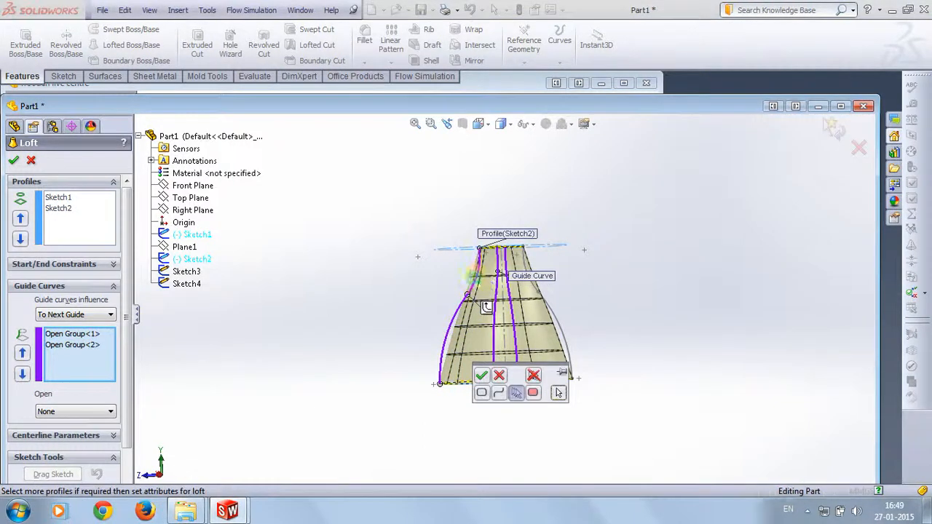
pyautogui.click(481, 374)
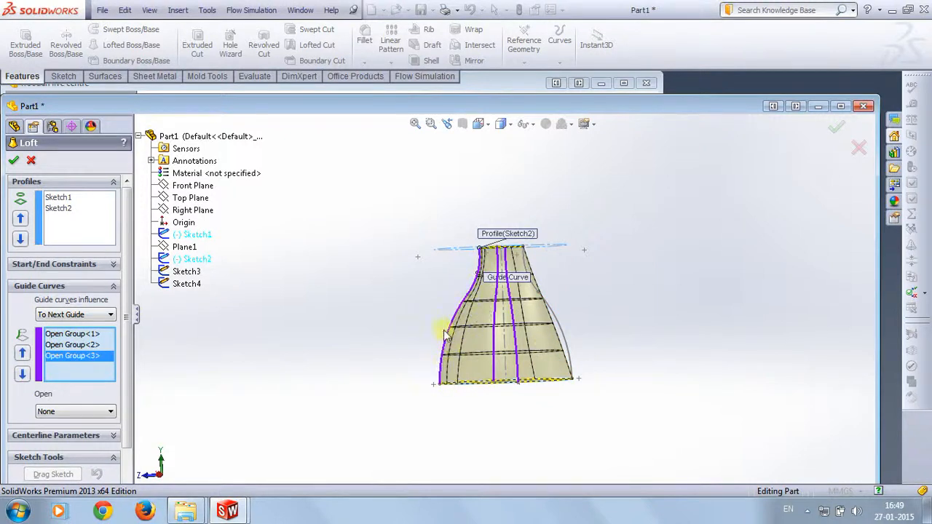
pyautogui.click(564, 333)
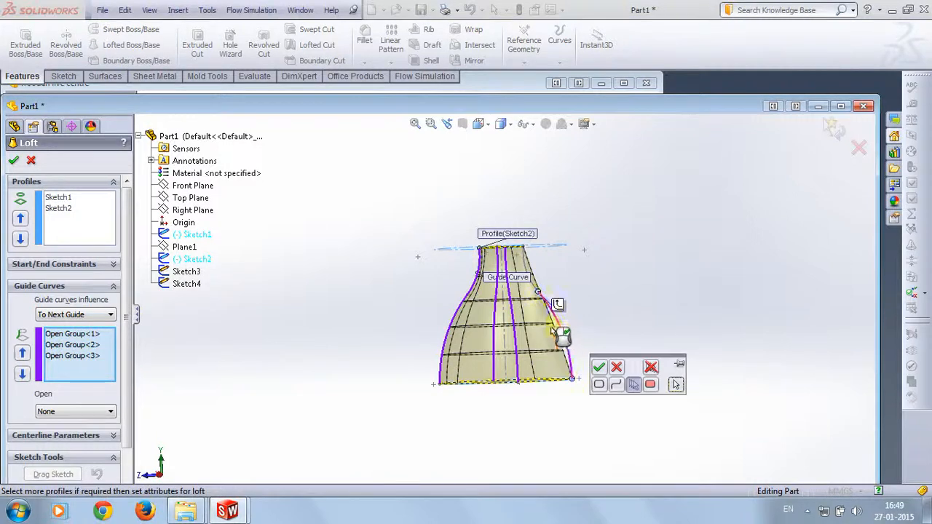
pyautogui.click(598, 367)
pyautogui.moveTo(510, 444); pyautogui.dragTo(711, 458, button='middle')
pyautogui.moveTo(510, 448); pyautogui.dragTo(596, 404, button='middle')
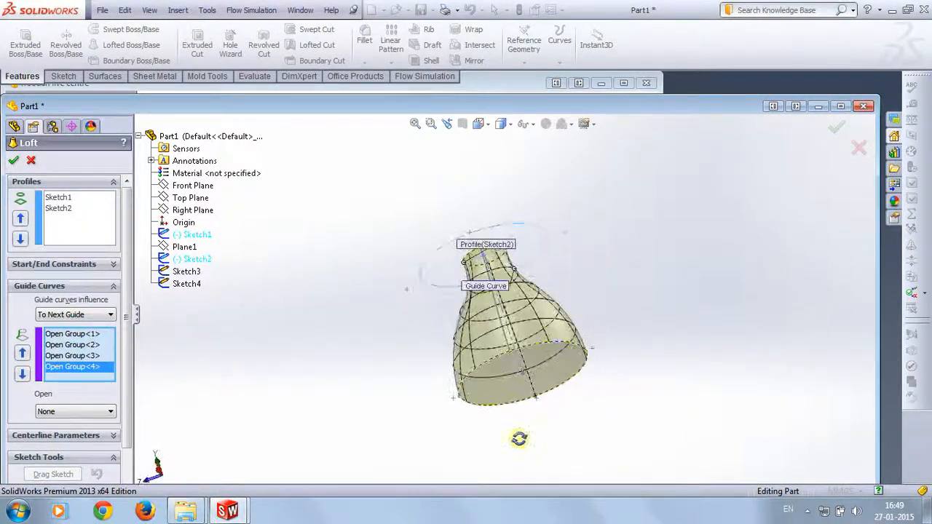
pyautogui.moveTo(519, 437); pyautogui.dragTo(520, 504, button='middle')
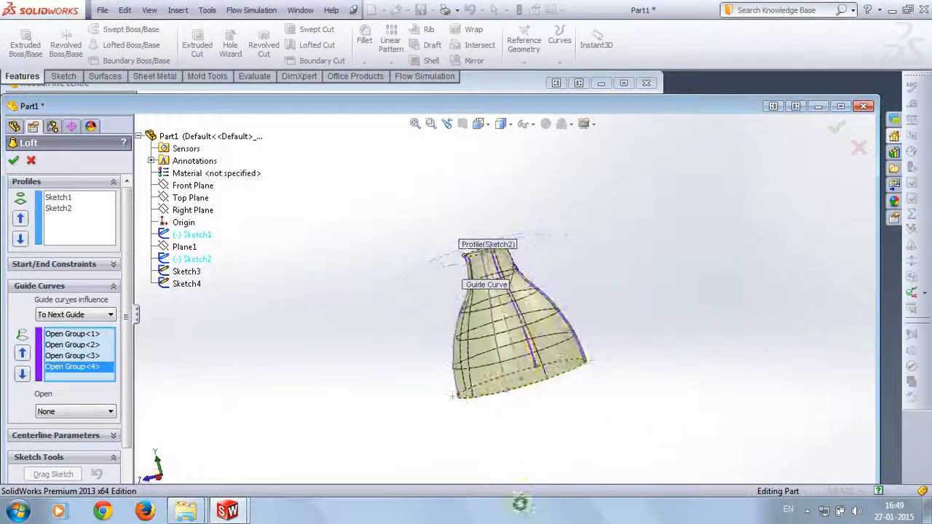
pyautogui.click(832, 129)
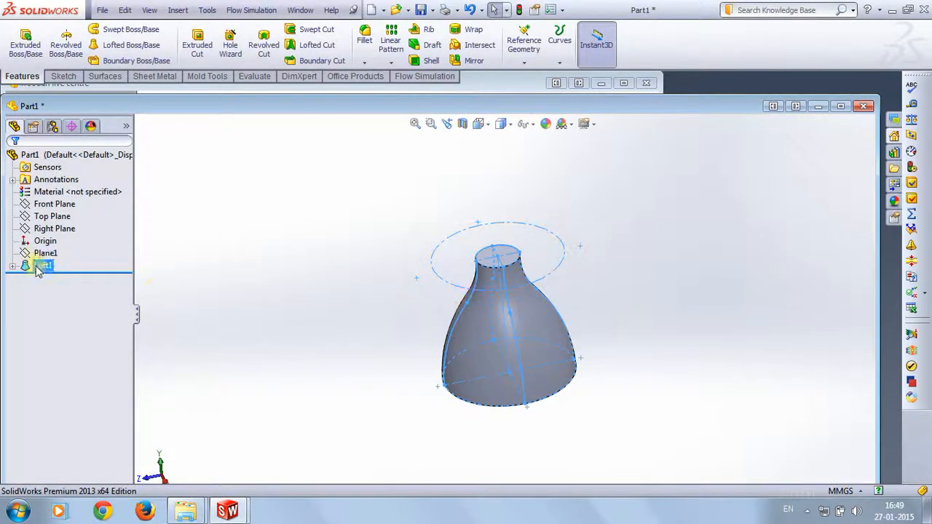
pyautogui.click(44, 253)
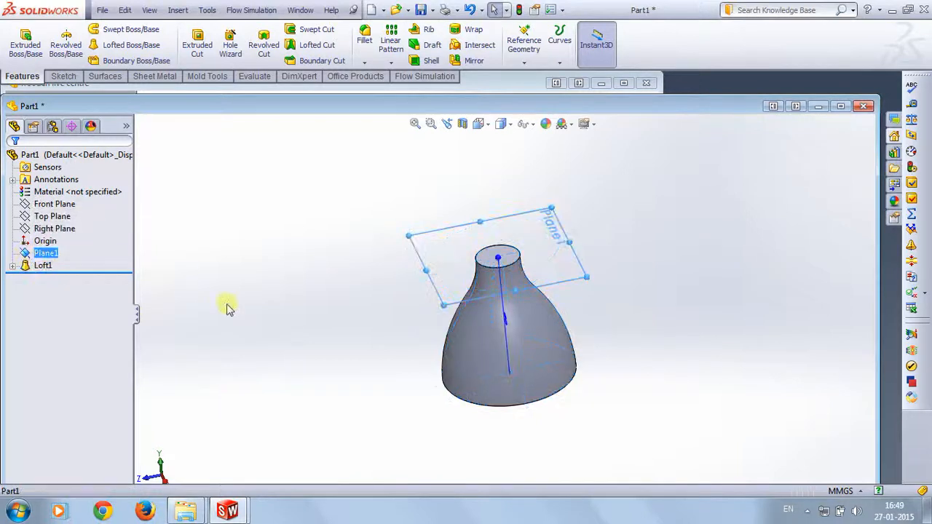
pyautogui.click(276, 333)
pyautogui.moveTo(277, 319); pyautogui.dragTo(305, 342, button='middle')
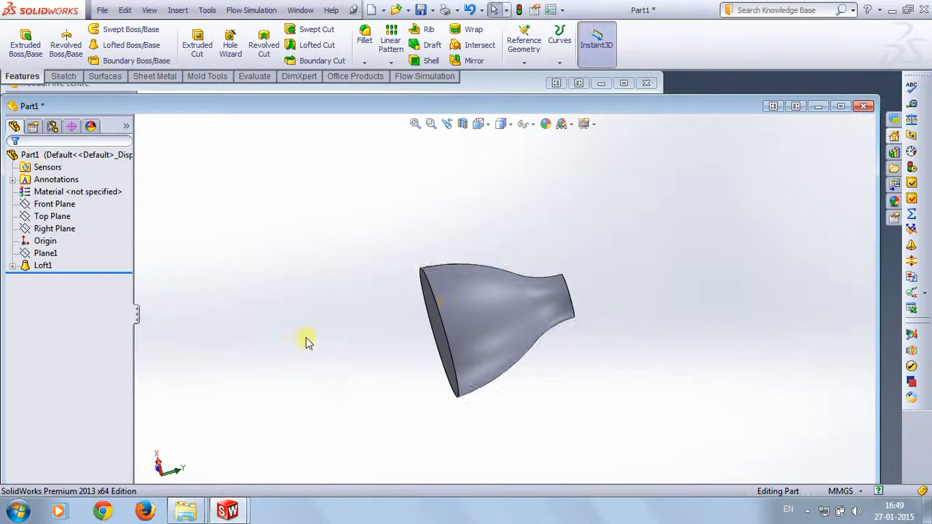
pyautogui.click(53, 230)
pyautogui.click(117, 212)
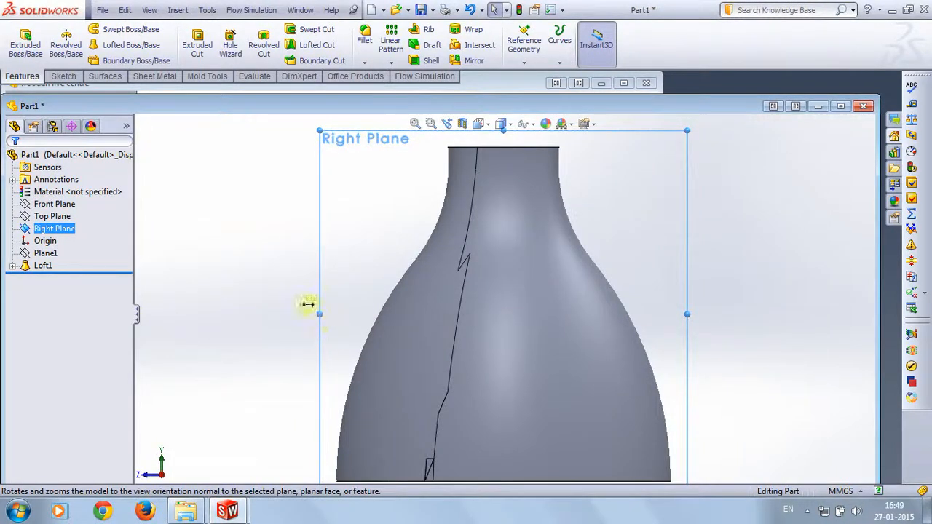
pyautogui.moveTo(307, 304); pyautogui.dragTo(241, 298, button='middle')
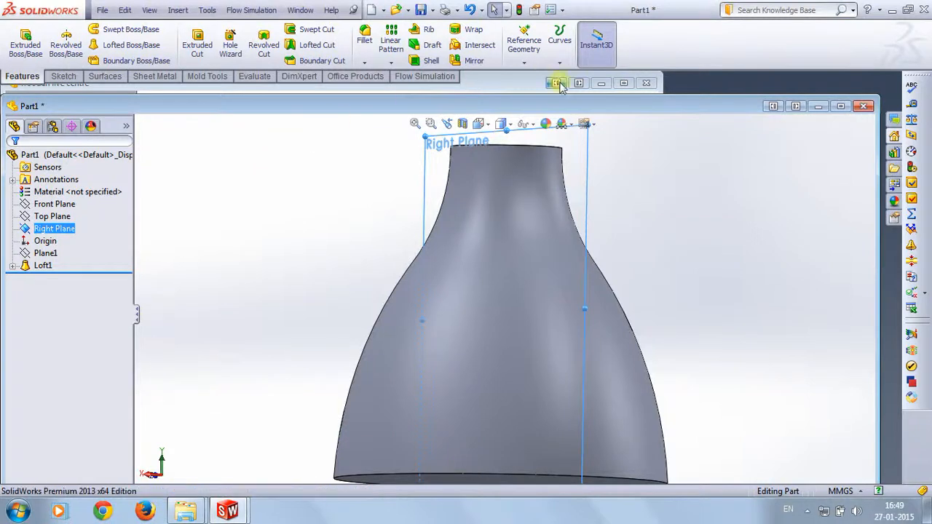
# Step: Switch to the wooden live centre part and examine its stepped base from several angles
pyautogui.click(517, 86)
pyautogui.moveTo(440, 353); pyautogui.dragTo(430, 293, button='middle')
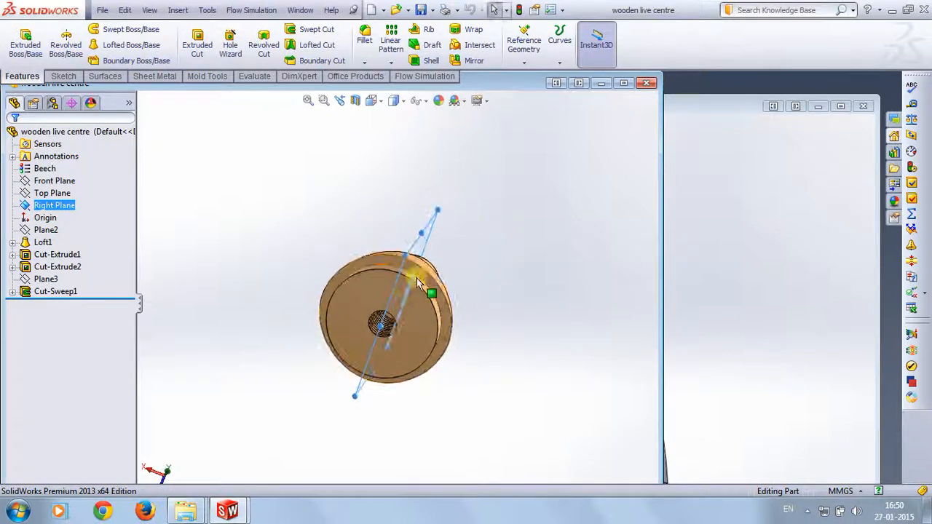
pyautogui.moveTo(394, 266); pyautogui.dragTo(330, 321, button='middle')
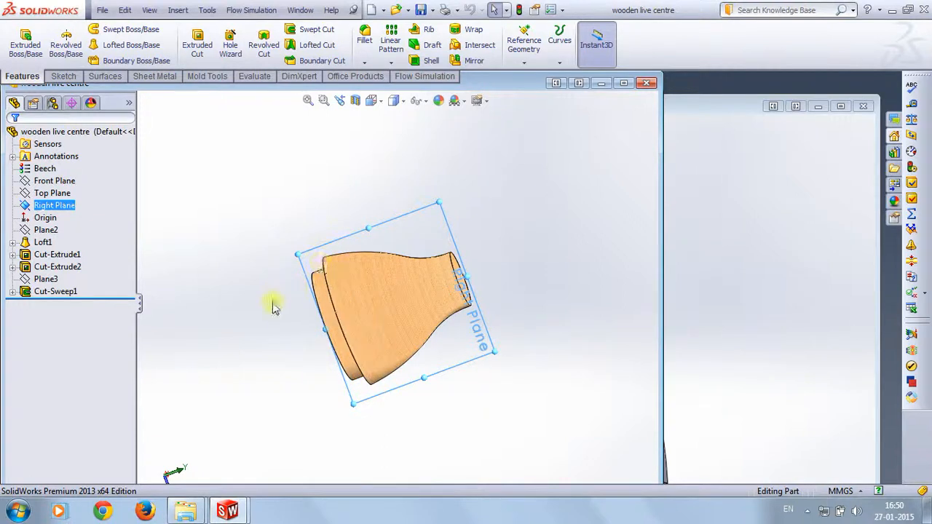
pyautogui.moveTo(270, 306); pyautogui.dragTo(306, 277, button='middle')
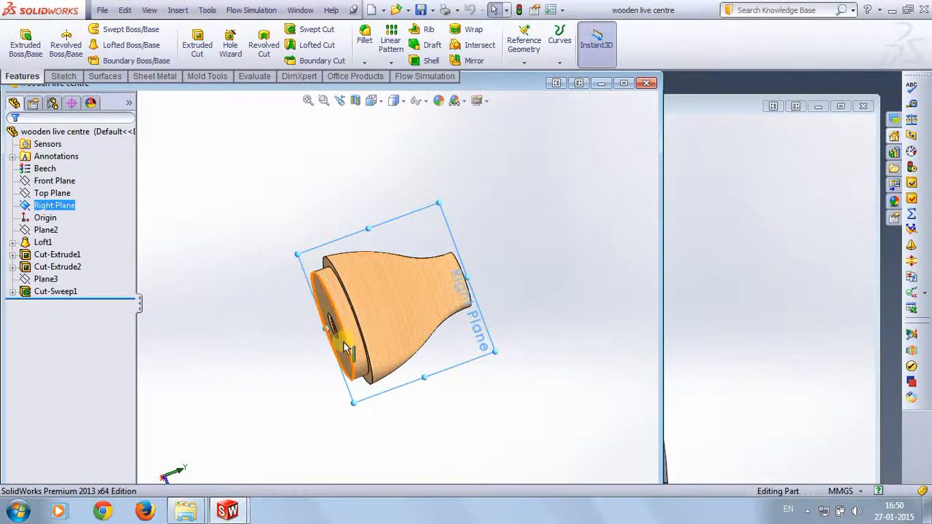
# Step: Return to Part1 and start a sketch on the loft's large circular end face, viewed straight on
pyautogui.click(738, 298)
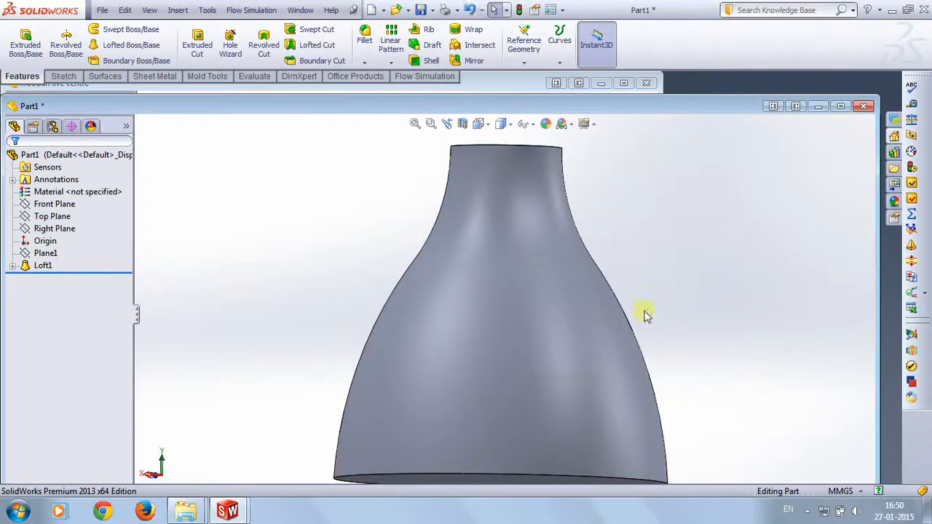
pyautogui.moveTo(645, 312); pyautogui.dragTo(660, 249, button='middle')
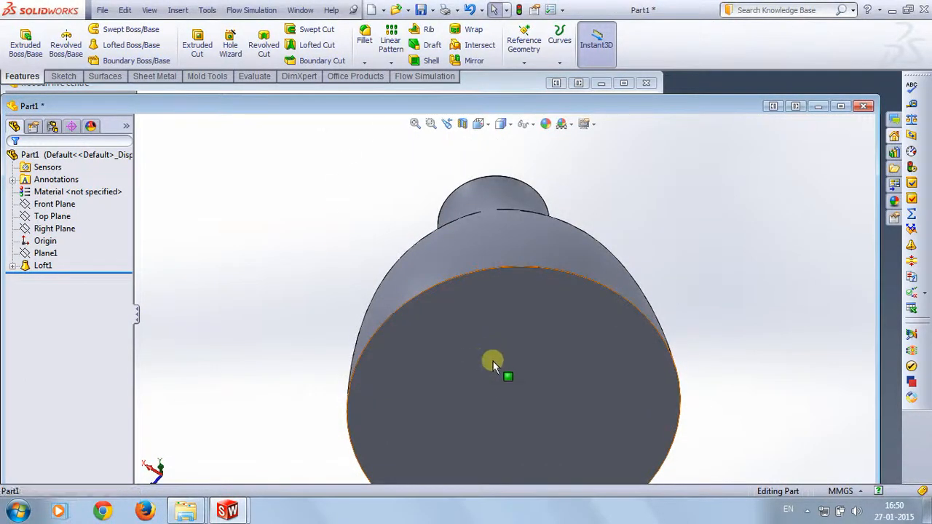
pyautogui.click(493, 361)
pyautogui.click(591, 309)
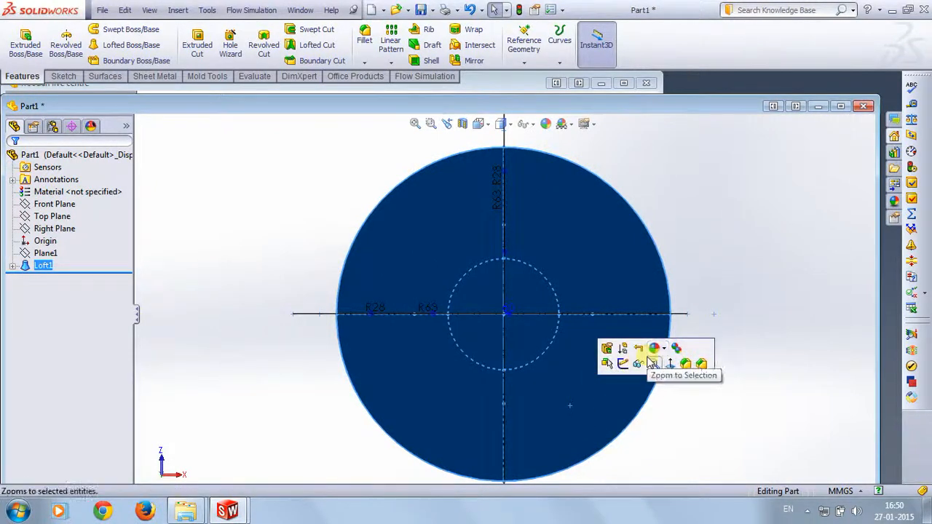
pyautogui.click(622, 364)
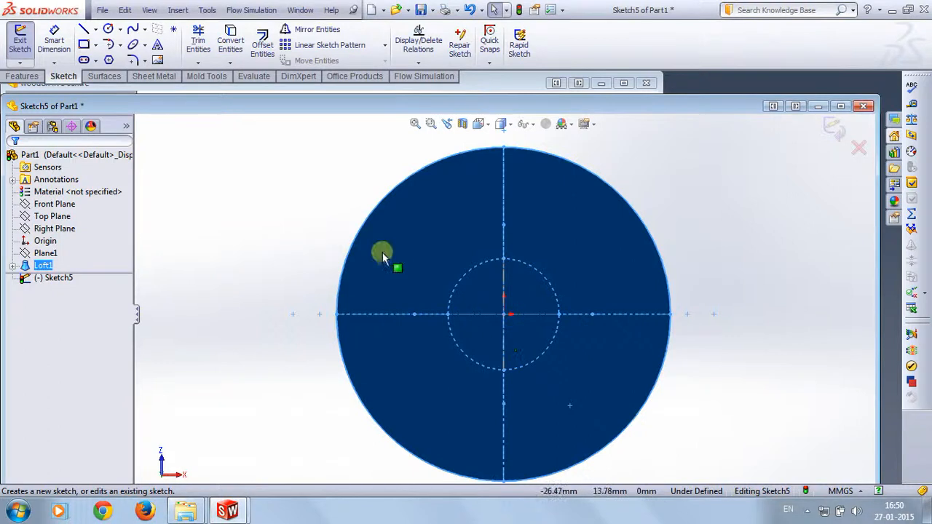
# Step: Sketch two concentric circles centred on the origin, one 50 mm in diameter and one 60 mm matching the face's outer edge
pyautogui.click(107, 29)
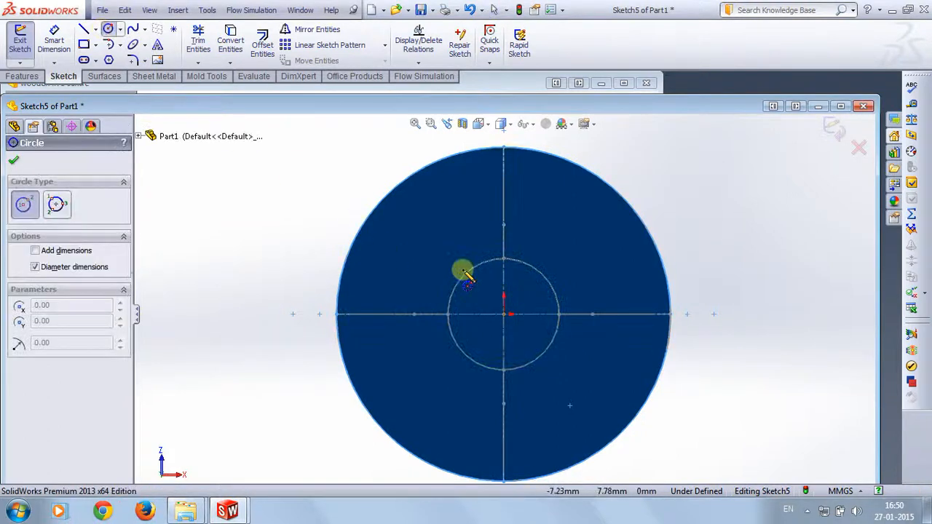
pyautogui.click(504, 314)
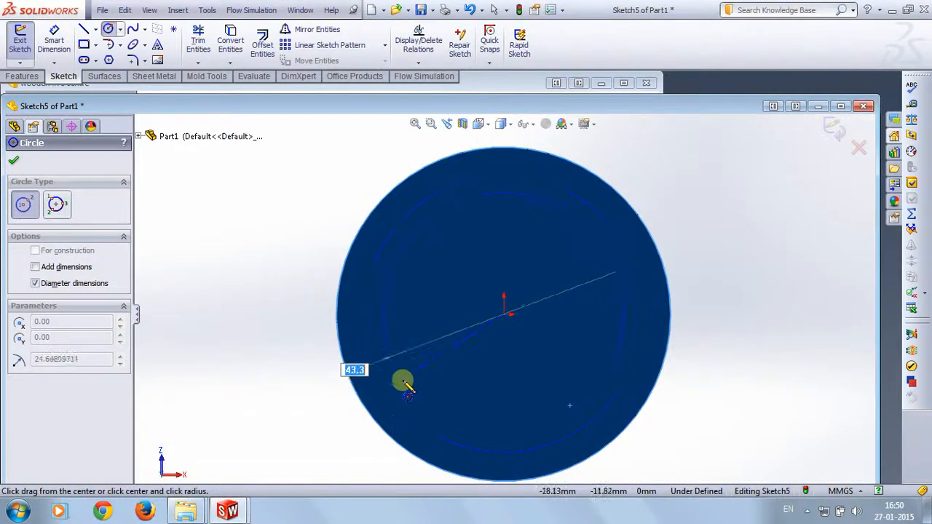
pyautogui.write('0')
pyautogui.press('Return')
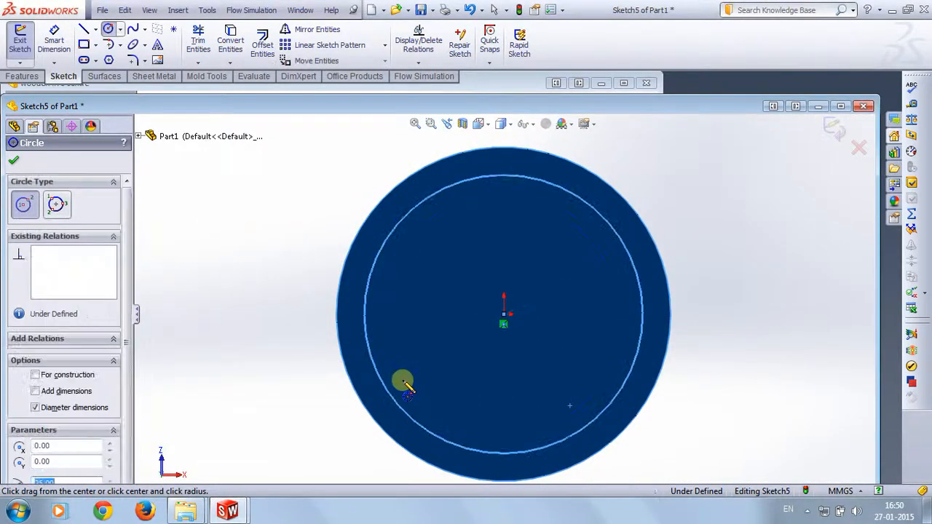
pyautogui.click(504, 314)
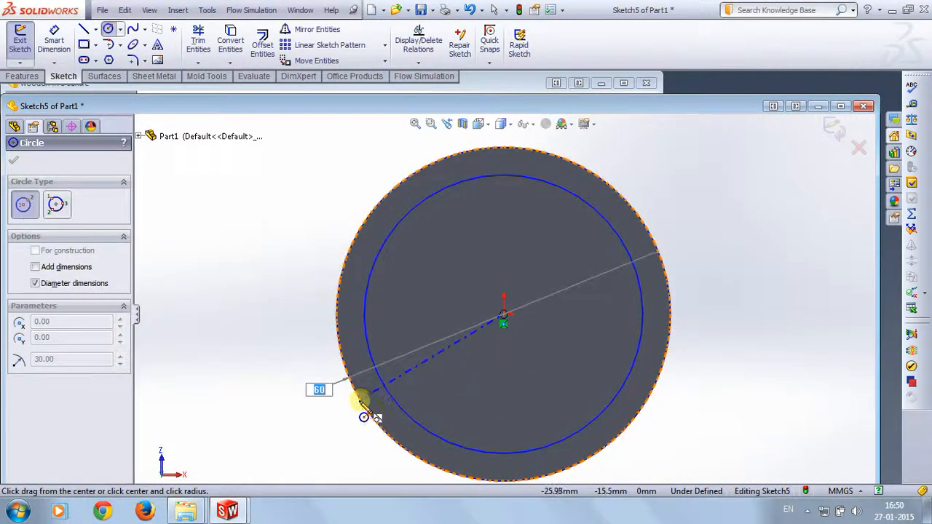
pyautogui.click(364, 417)
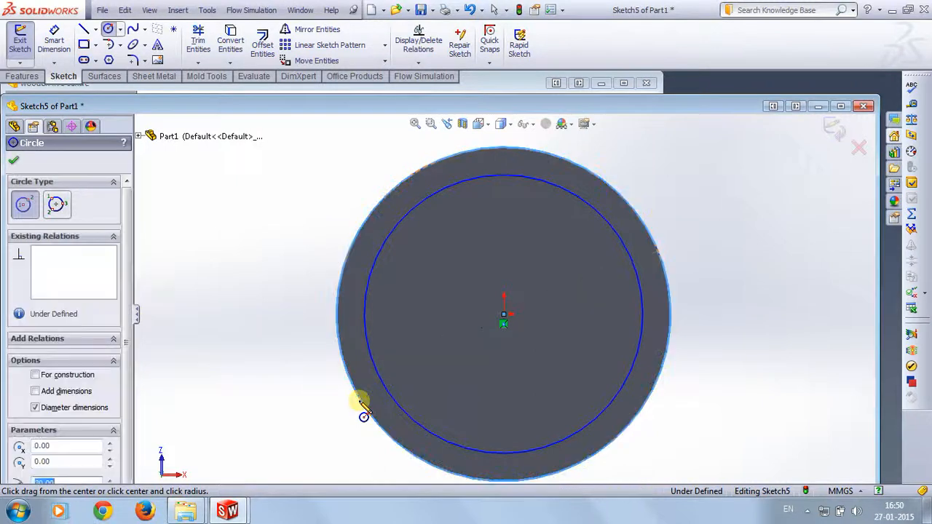
pyautogui.click(13, 163)
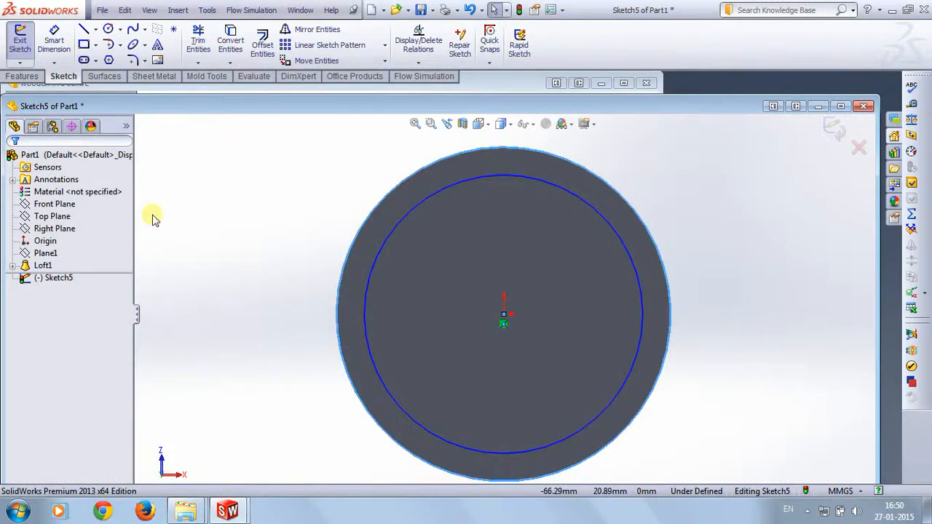
# Step: Extrude-cut the ring between the two concentric circles to a blind depth of 7 mm, forming a step around the base
pyautogui.moveTo(242, 259); pyautogui.dragTo(218, 250, button='middle')
pyautogui.click(36, 78)
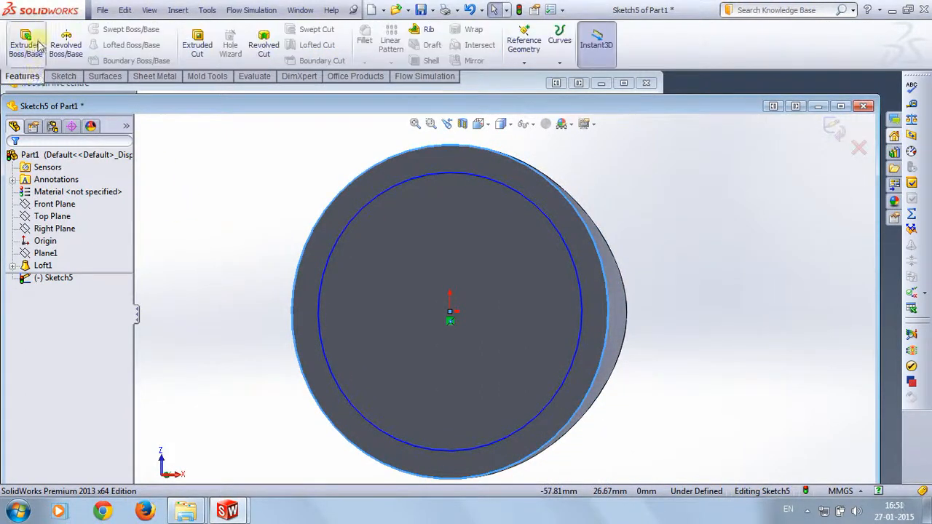
pyautogui.click(199, 42)
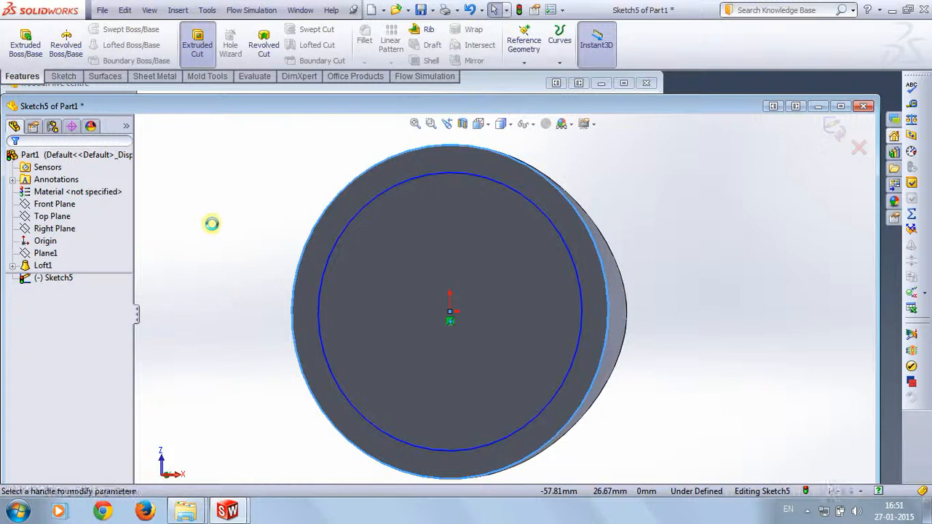
pyautogui.moveTo(233, 266); pyautogui.dragTo(474, 224, button='middle')
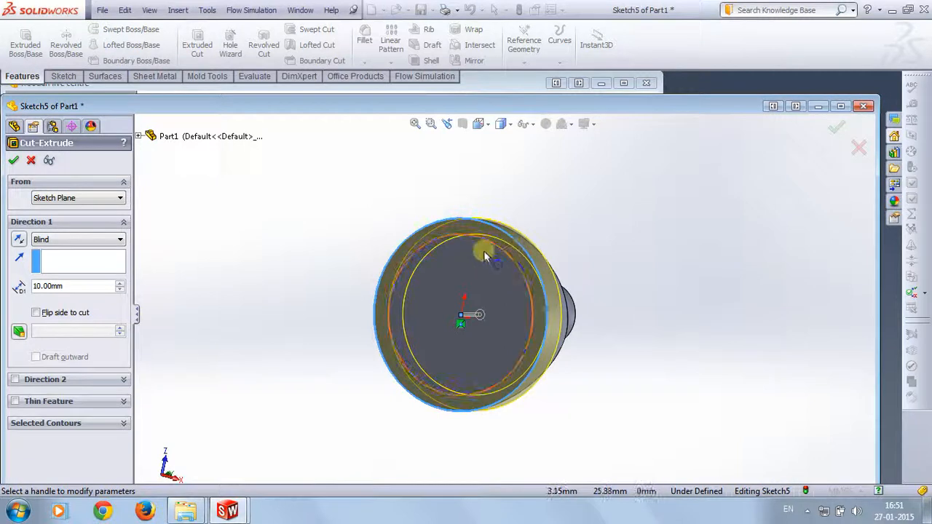
pyautogui.moveTo(349, 264); pyautogui.dragTo(281, 262, button='middle')
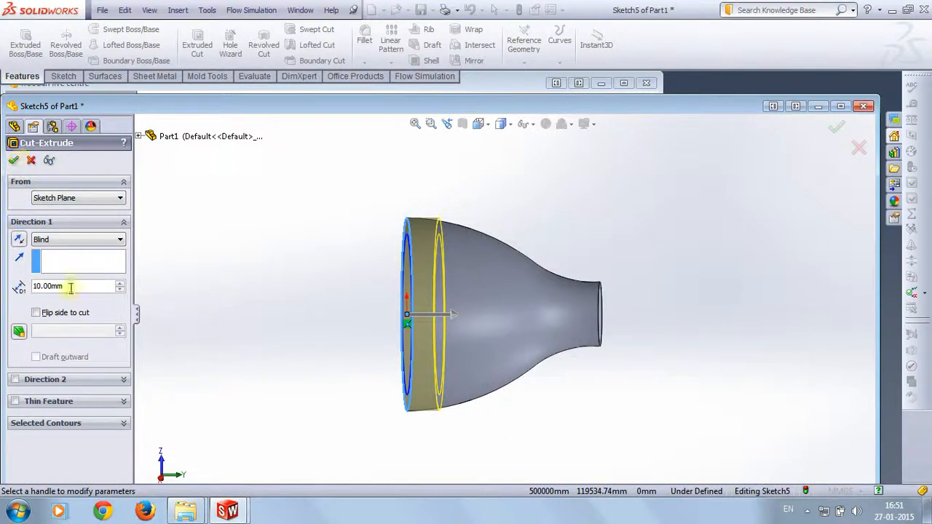
pyautogui.write('7')
pyautogui.press('Return')
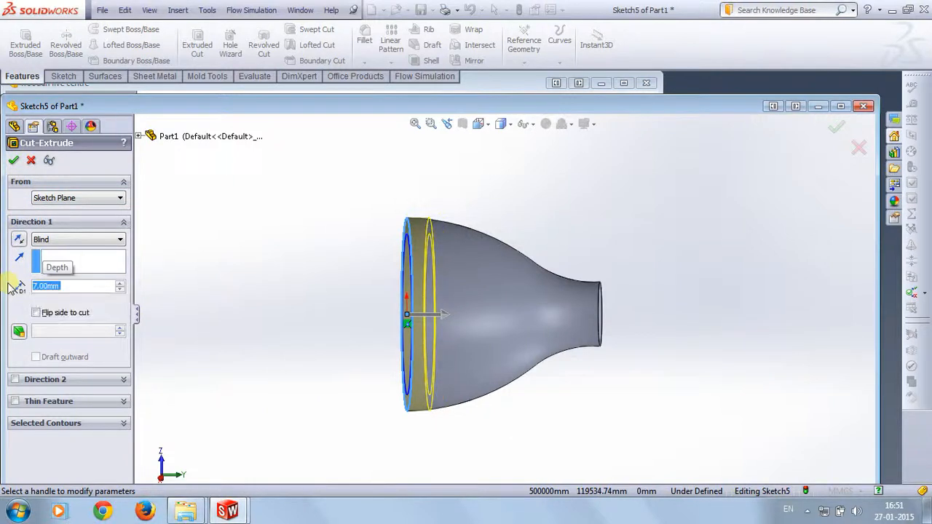
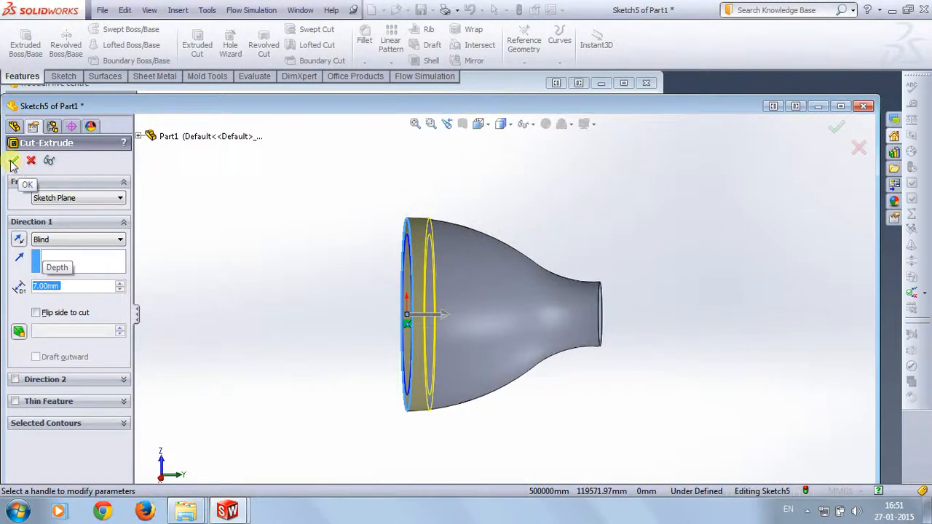
pyautogui.click(13, 161)
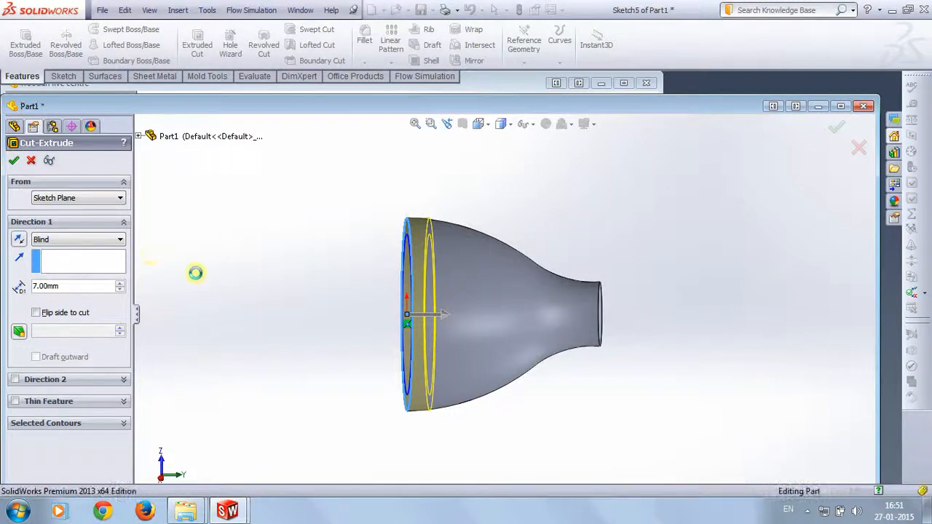
pyautogui.moveTo(230, 318); pyautogui.dragTo(276, 316, button='middle')
pyautogui.click(275, 325)
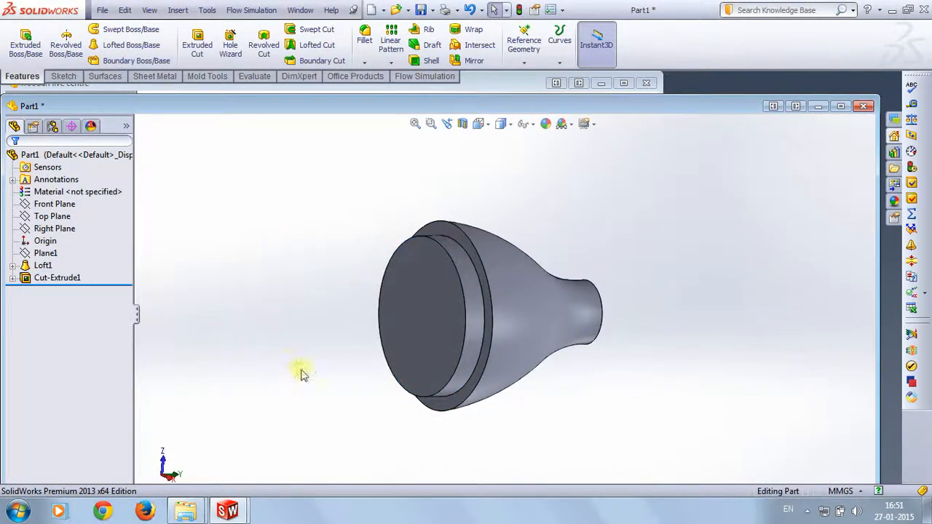
pyautogui.moveTo(303, 374); pyautogui.dragTo(379, 292, button='middle')
# Step: Compare the wooden live centre part with Part1, examining the threaded central hole in its base from several angles
pyautogui.click(493, 82)
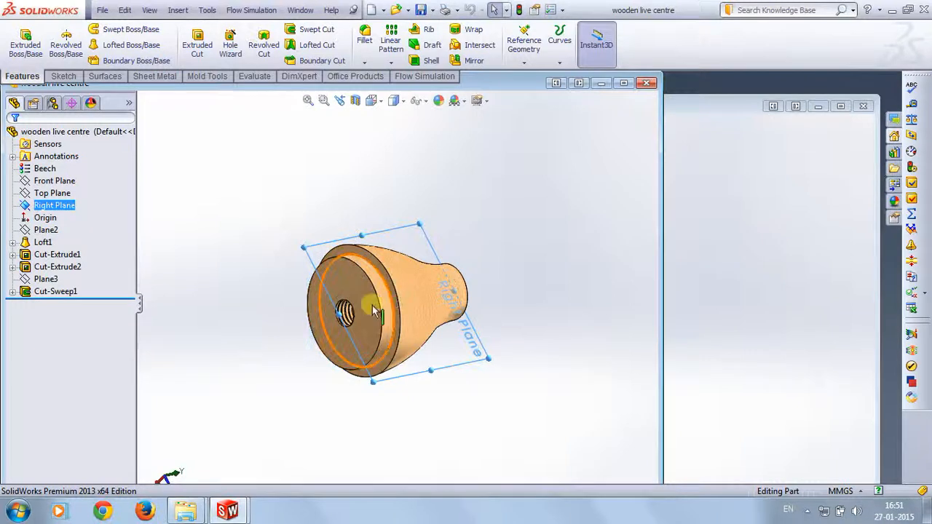
pyautogui.moveTo(208, 380); pyautogui.dragTo(284, 358, button='middle')
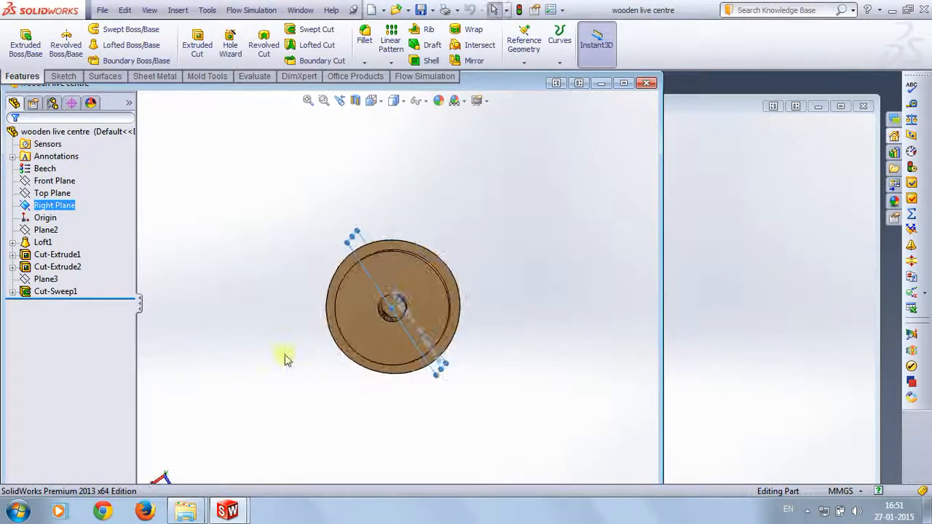
pyautogui.moveTo(212, 353); pyautogui.dragTo(190, 345, button='middle')
pyautogui.scroll(-5, 375, 304)
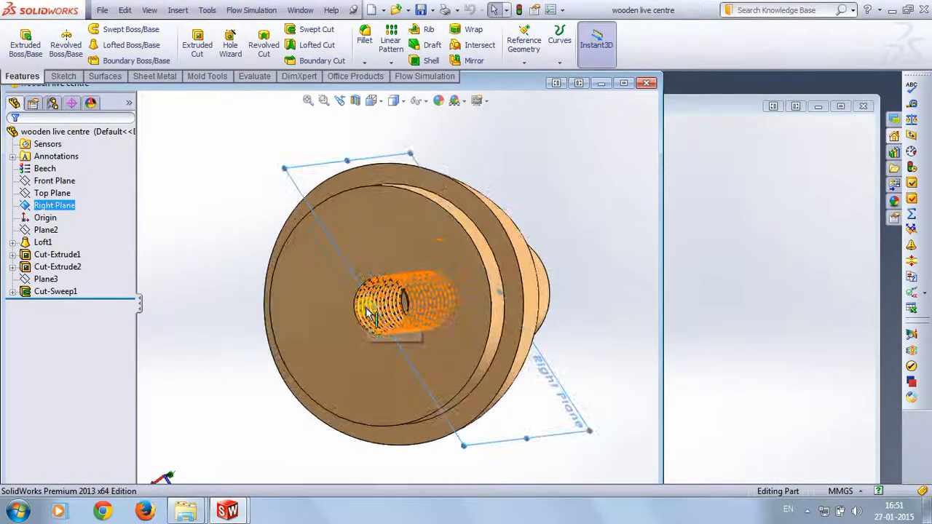
pyautogui.scroll(3, 254, 386)
pyautogui.moveTo(246, 399); pyautogui.dragTo(285, 333, button='middle')
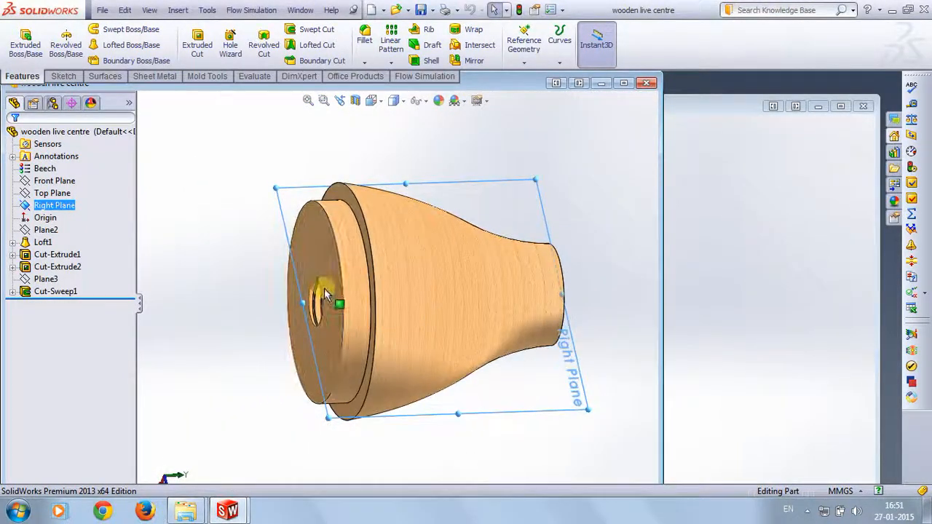
pyautogui.click(791, 285)
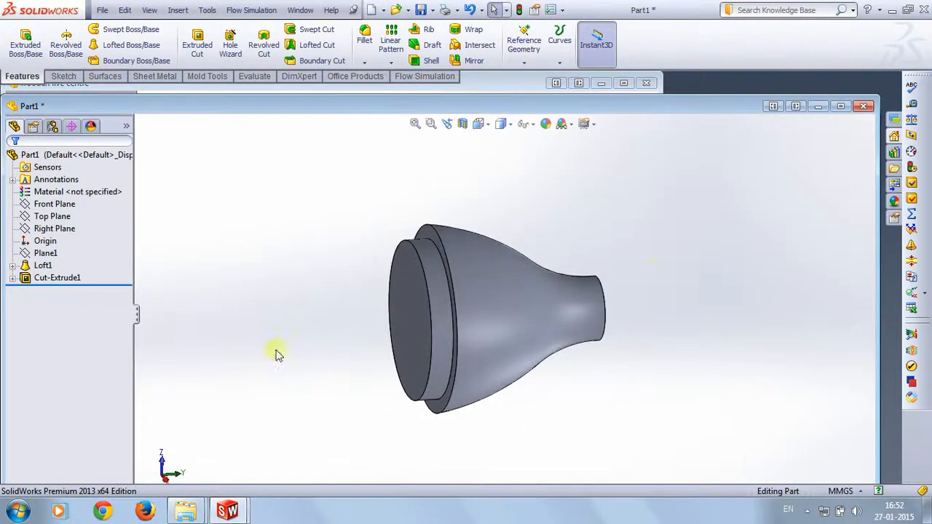
pyautogui.moveTo(326, 337); pyautogui.dragTo(341, 335, button='middle')
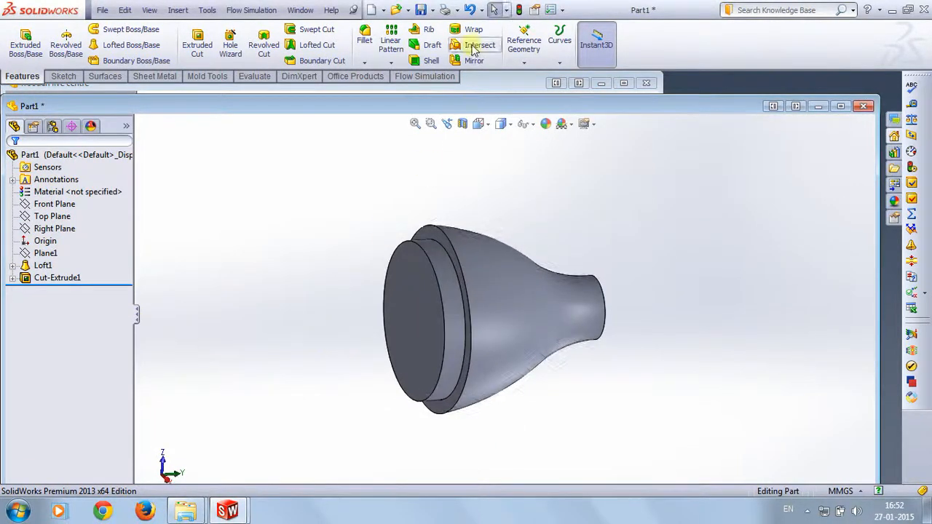
pyautogui.click(485, 83)
pyautogui.moveTo(254, 318); pyautogui.dragTo(328, 316, button='middle')
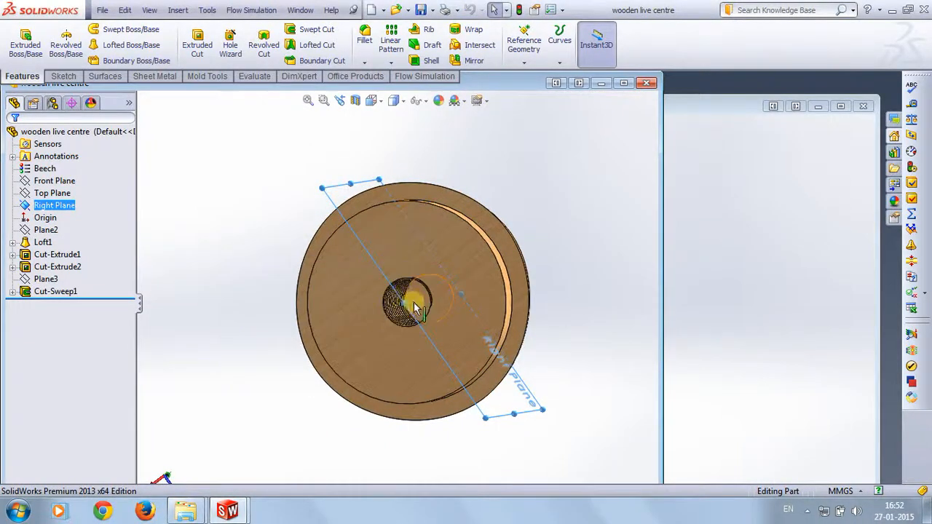
pyautogui.moveTo(468, 302); pyautogui.dragTo(197, 316, button='middle')
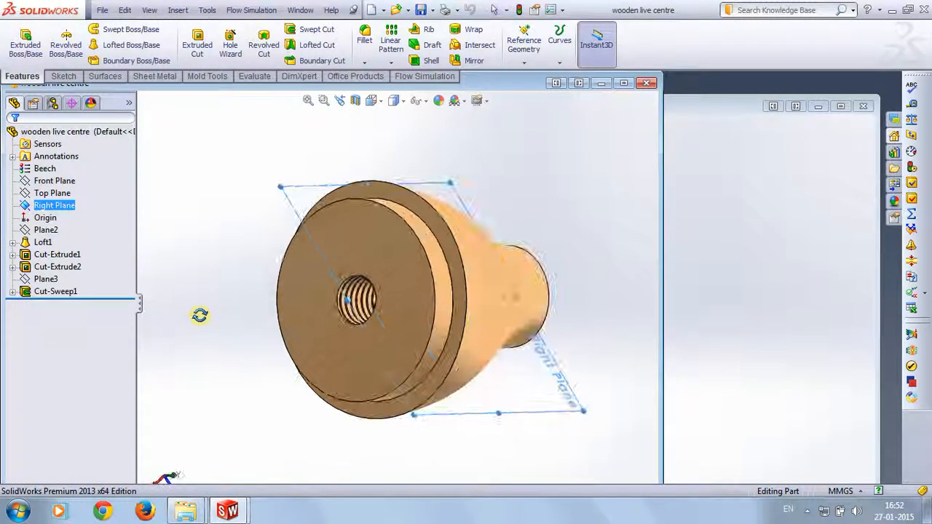
# Step: Return to Part1 and start a sketch on the raised circular face of the stepped base, viewed straight on
pyautogui.click(745, 235)
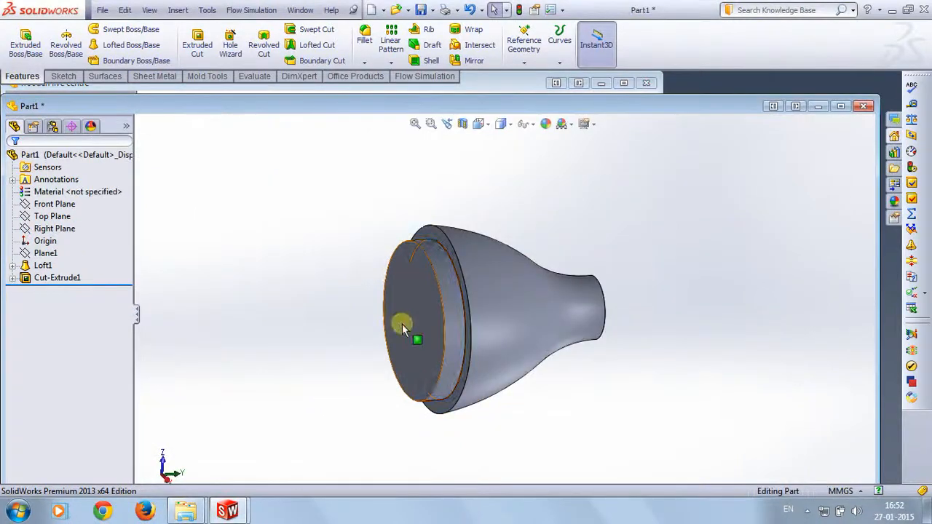
pyautogui.click(427, 312)
pyautogui.click(505, 276)
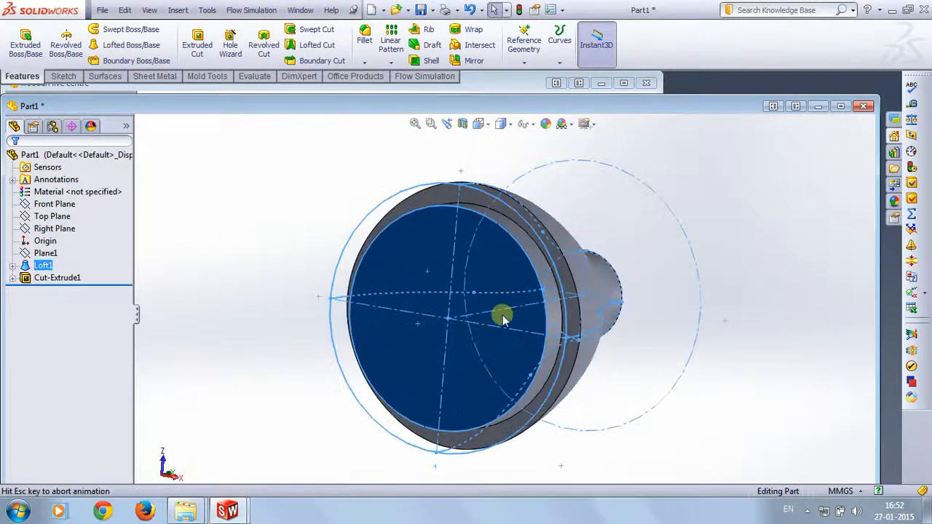
pyautogui.click(441, 350)
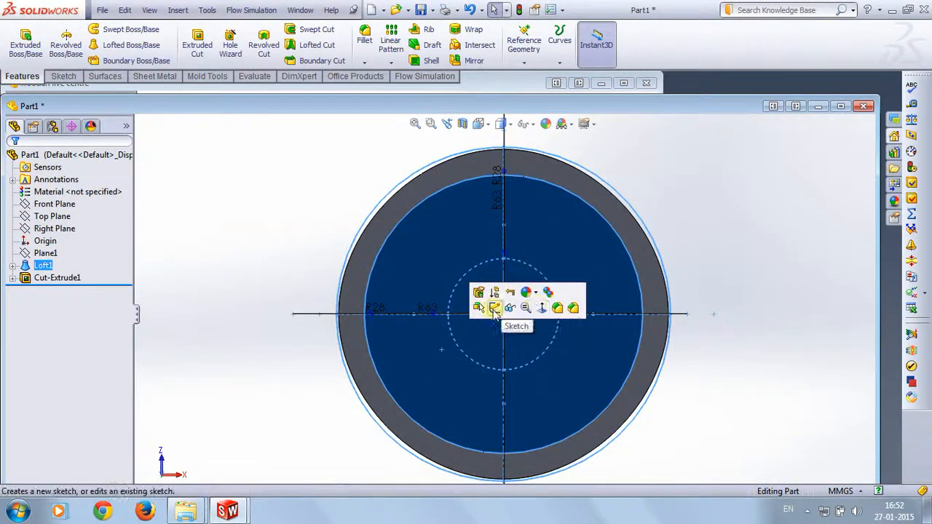
pyautogui.click(500, 308)
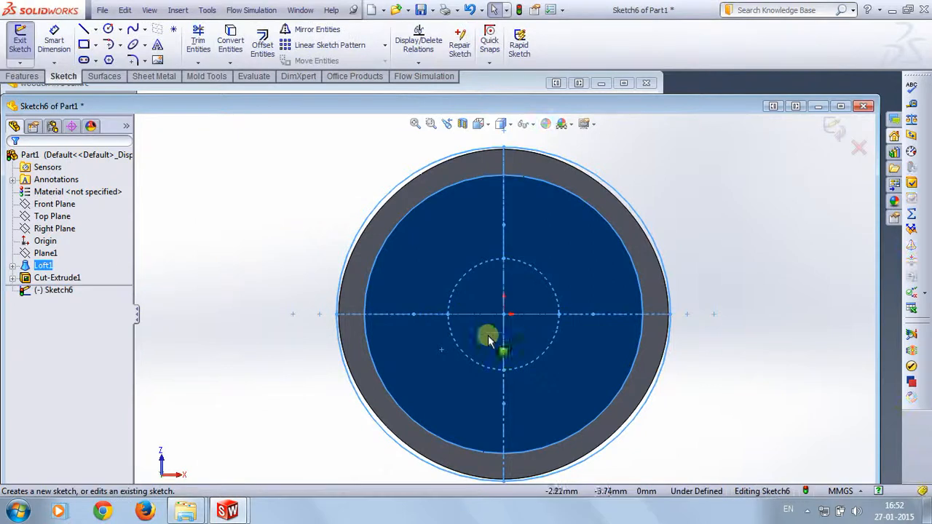
# Step: Sketch a 10 mm diameter circle centred on the origin
pyautogui.click(108, 29)
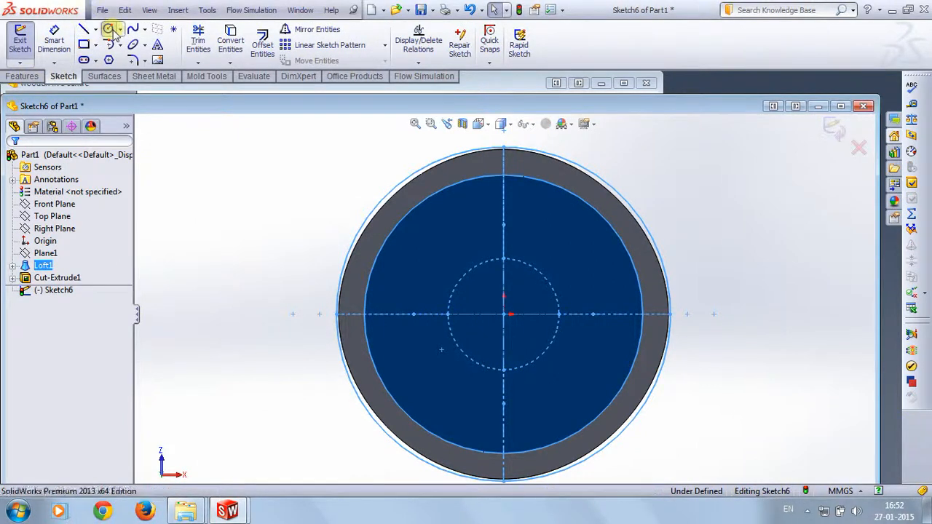
pyautogui.click(503, 315)
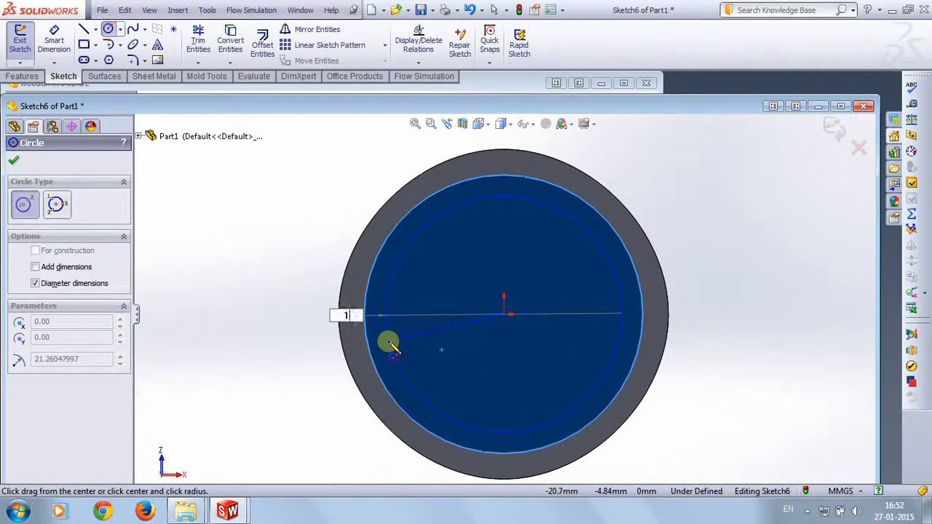
pyautogui.write('10')
pyautogui.press('Return')
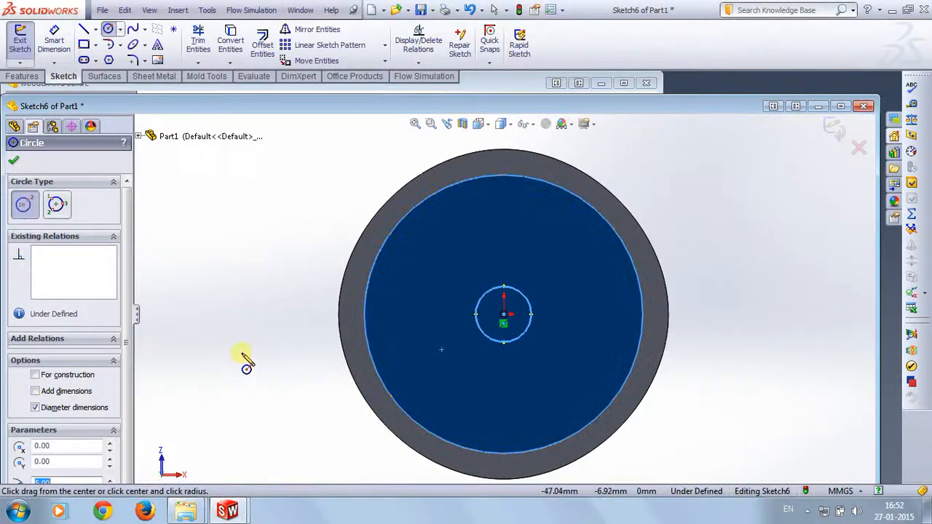
pyautogui.moveTo(245, 360); pyautogui.dragTo(223, 361, button='middle')
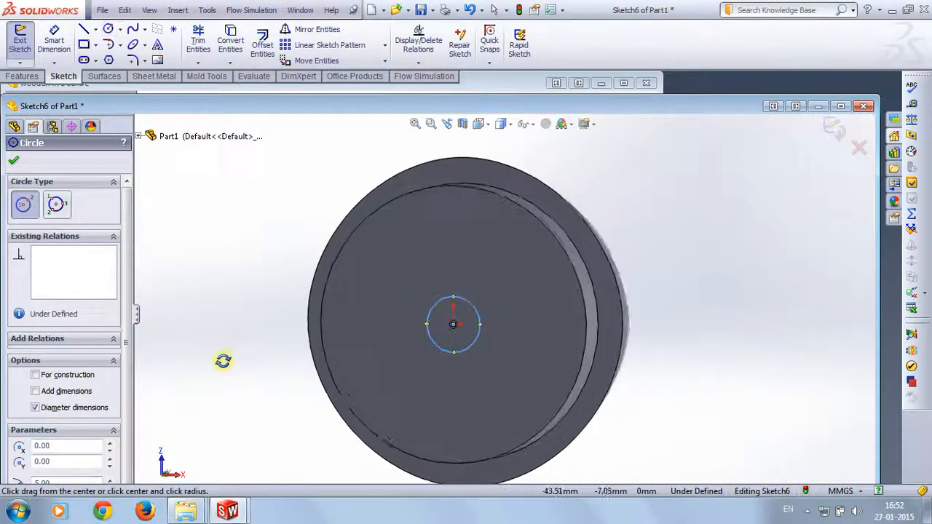
pyautogui.click(13, 160)
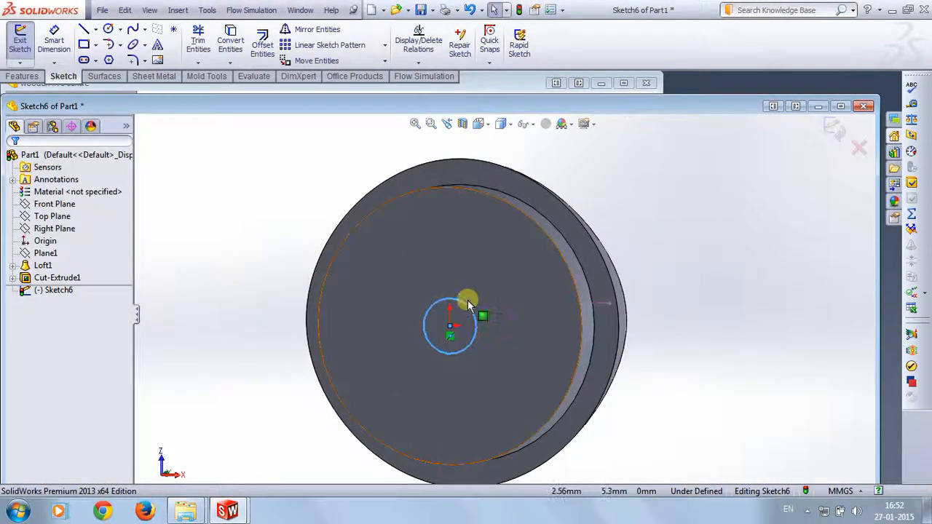
# Step: Extrude-cut the small central circle to a blind depth of 25 mm, making a hole in the base
pyautogui.click(18, 75)
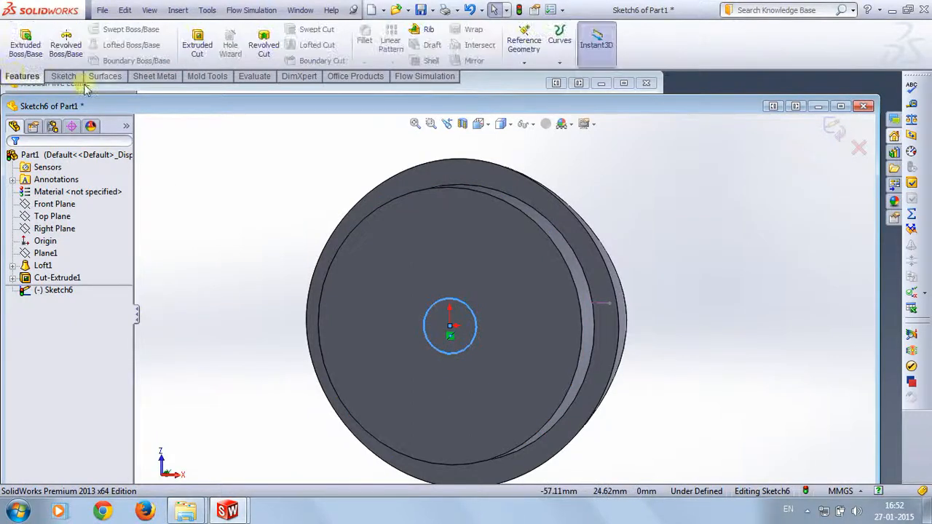
pyautogui.click(201, 46)
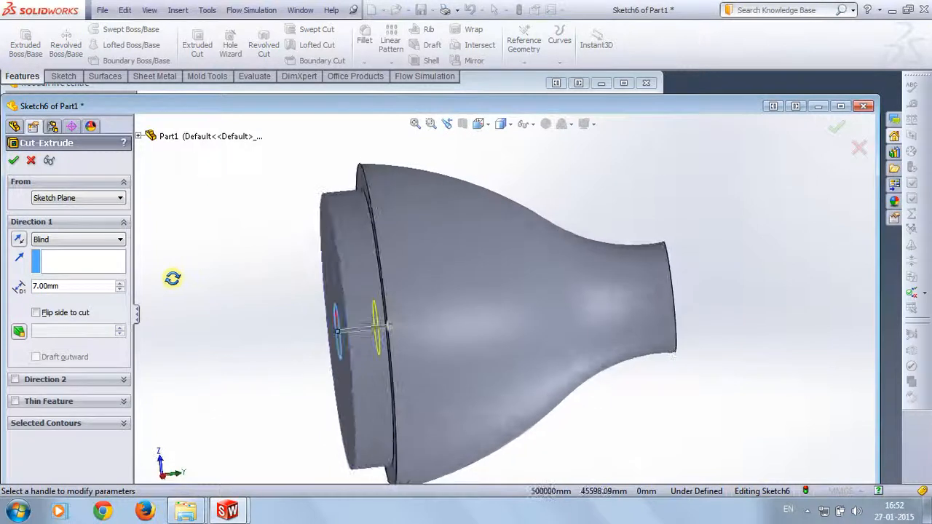
pyautogui.write('25')
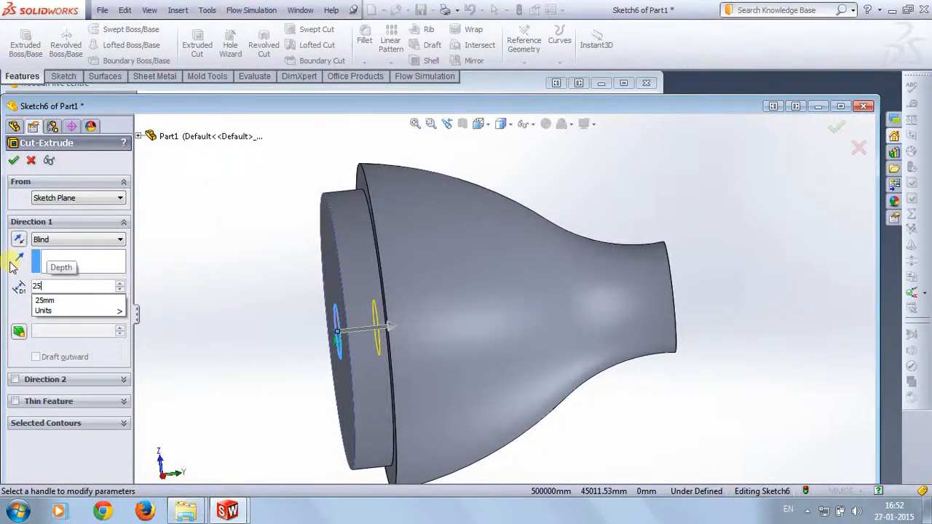
pyautogui.press('Return')
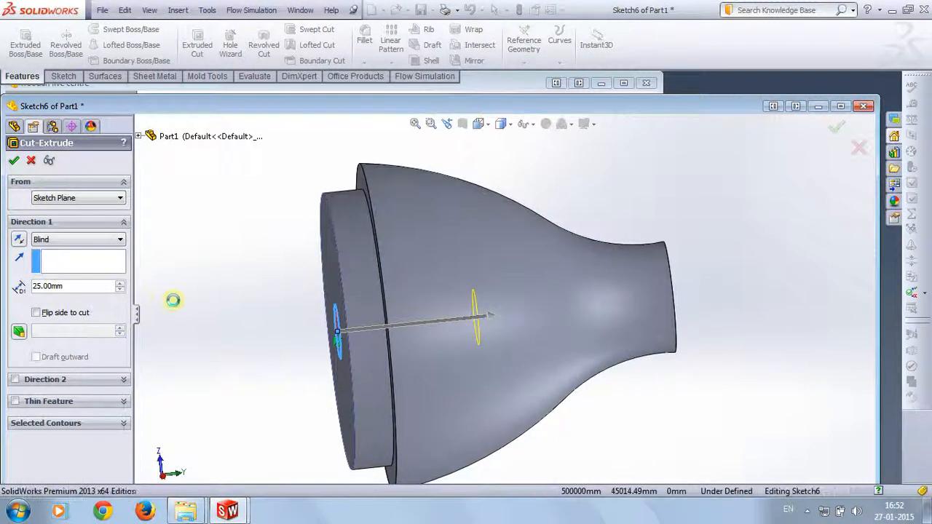
pyautogui.moveTo(200, 285); pyautogui.dragTo(341, 213, button='middle')
pyautogui.click(218, 246)
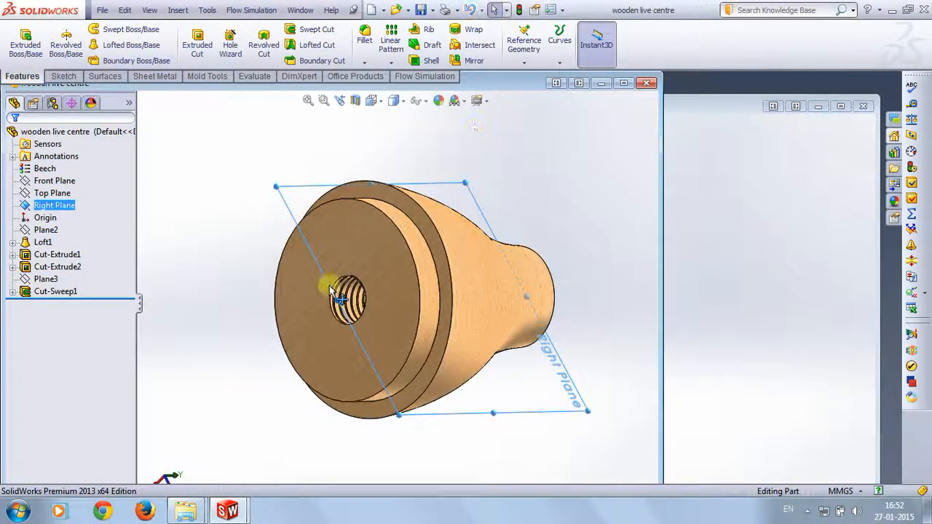
# Step: Examine the thread inside the wooden live centre's base hole from several angles, comparing it with the plain hole in Part1
pyautogui.moveTo(385, 283); pyautogui.dragTo(546, 306, button='middle')
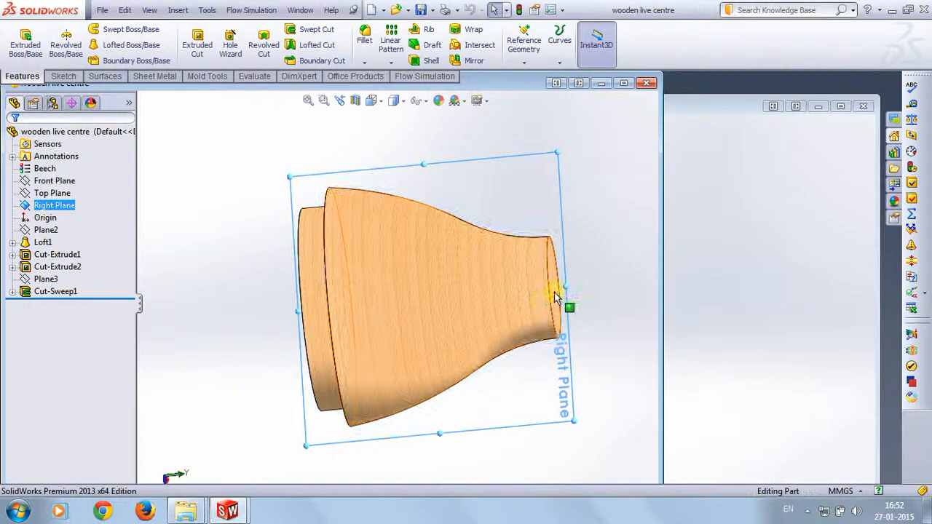
pyautogui.moveTo(222, 268); pyautogui.dragTo(299, 251, button='middle')
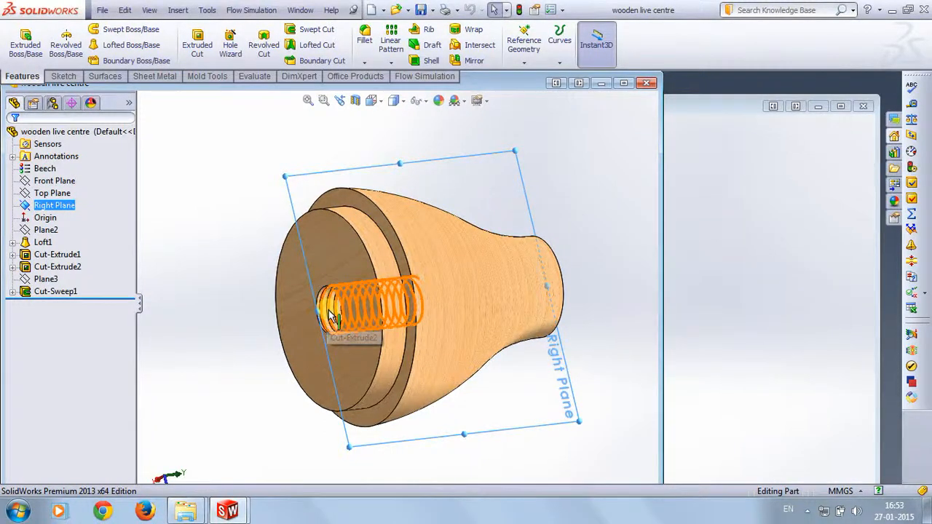
pyautogui.click(718, 298)
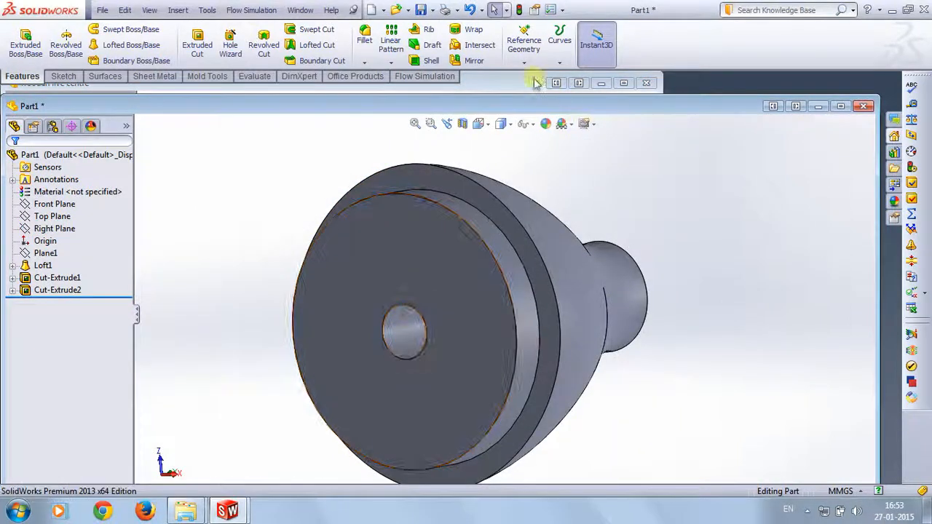
pyautogui.click(530, 82)
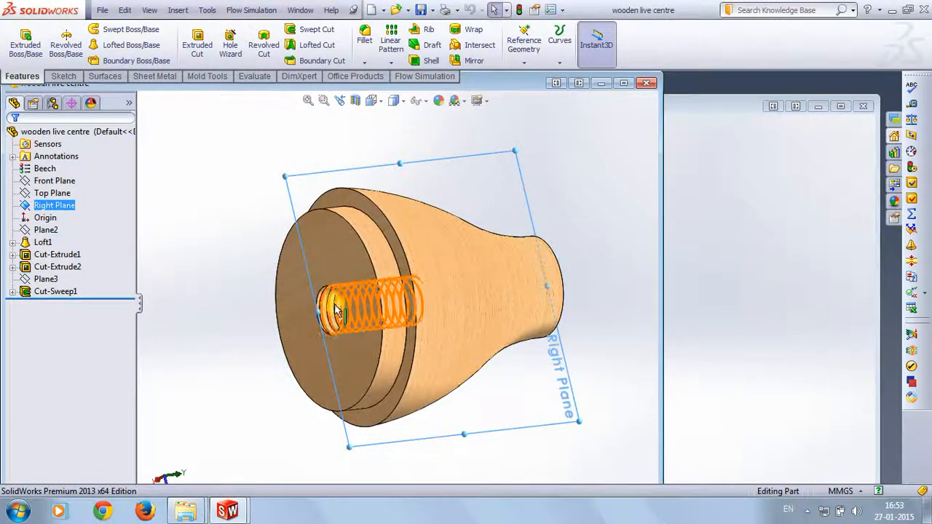
pyautogui.moveTo(297, 324); pyautogui.dragTo(209, 327, button='middle')
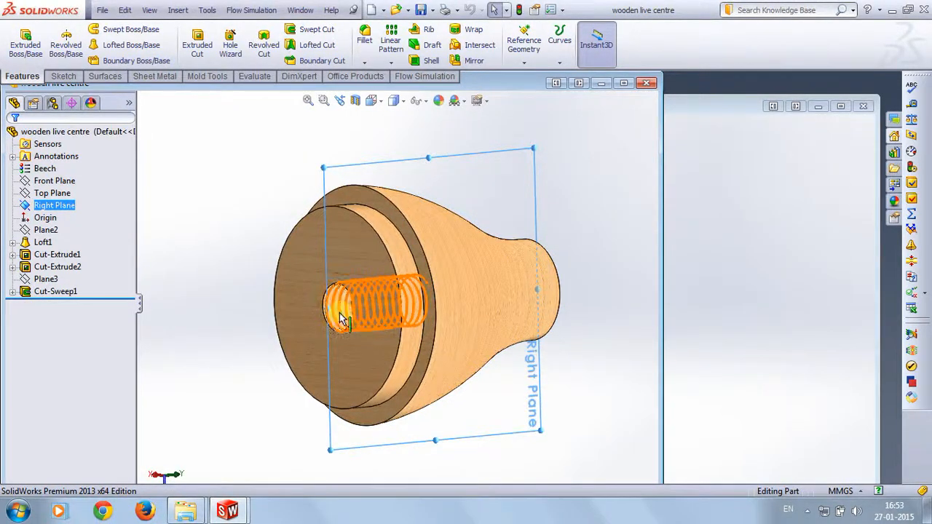
# Step: Return to Part1 and start a sketch on the raised circular base face, viewed straight on
pyautogui.click(687, 296)
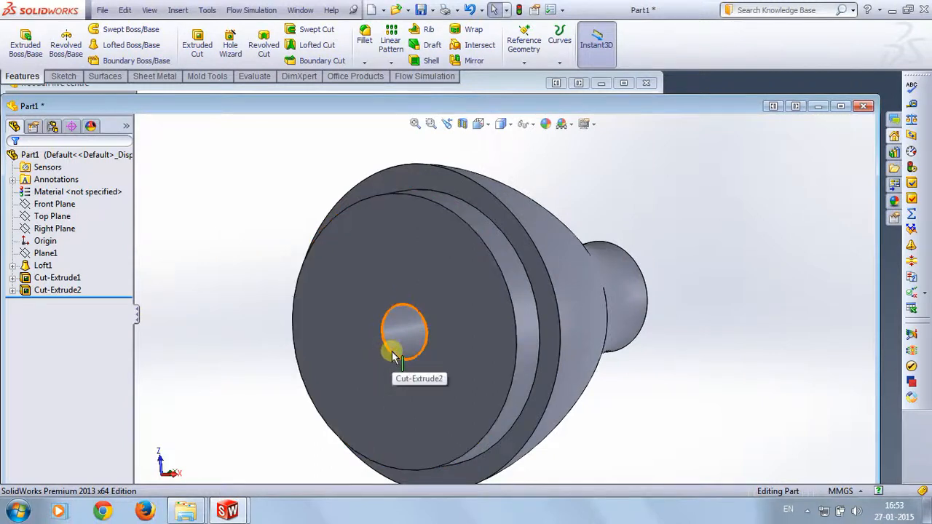
pyautogui.moveTo(223, 272); pyautogui.dragTo(262, 256, button='middle')
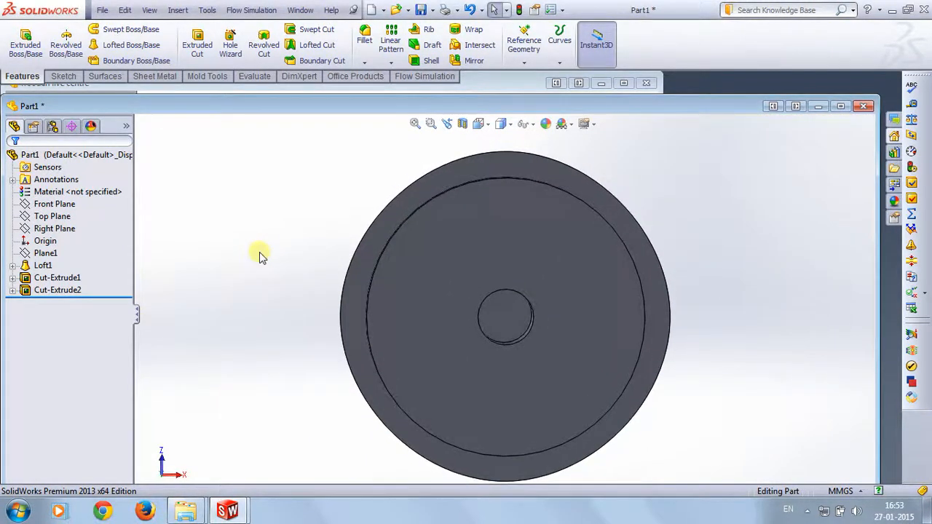
pyautogui.click(454, 350)
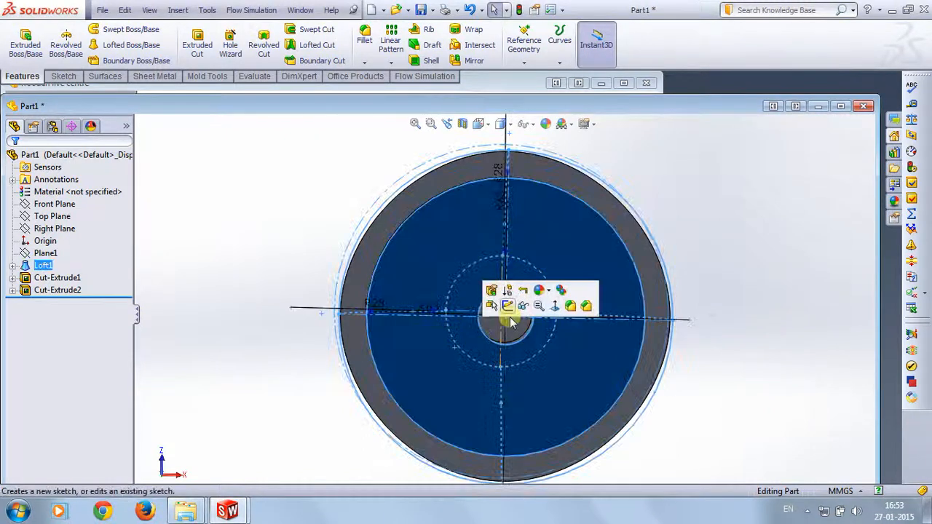
pyautogui.click(555, 310)
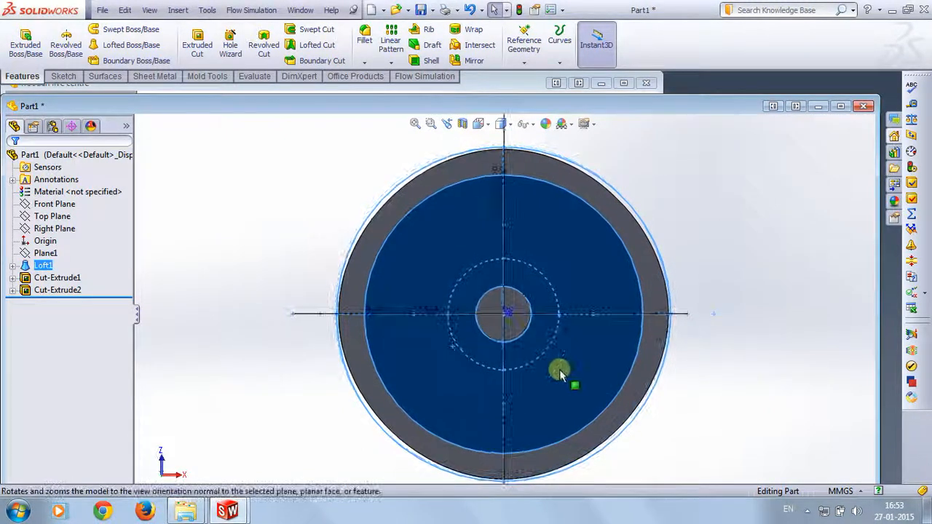
pyautogui.click(559, 369)
pyautogui.click(616, 328)
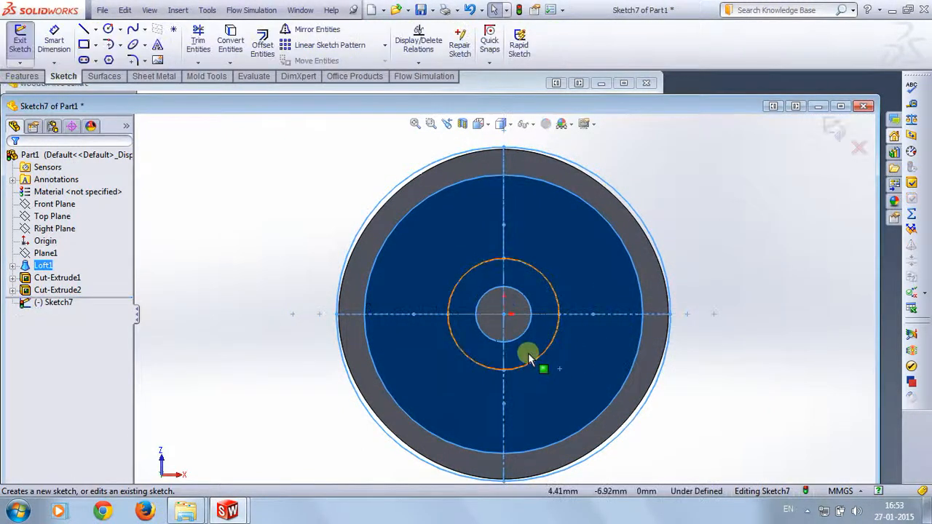
# Step: Sketch a 10 mm diameter circle centred on the origin, coinciding with the hole's edge
pyautogui.click(107, 29)
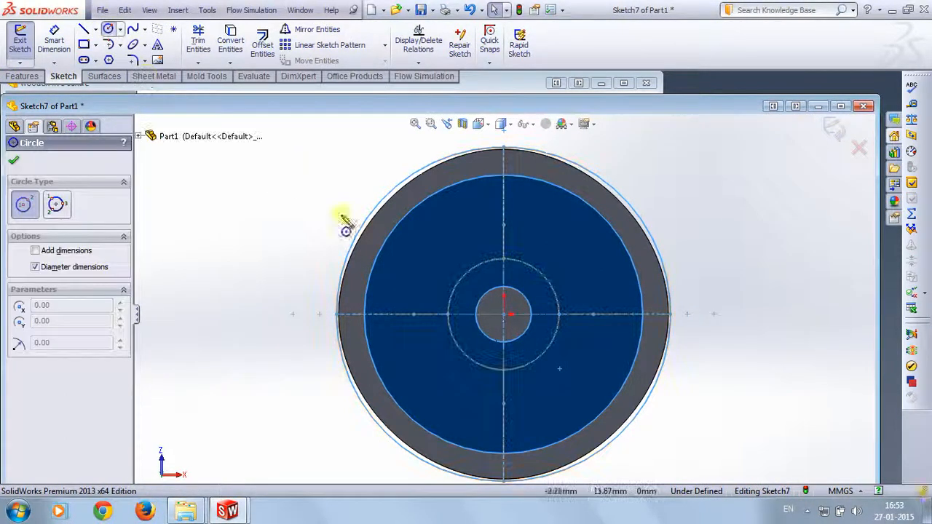
pyautogui.click(505, 315)
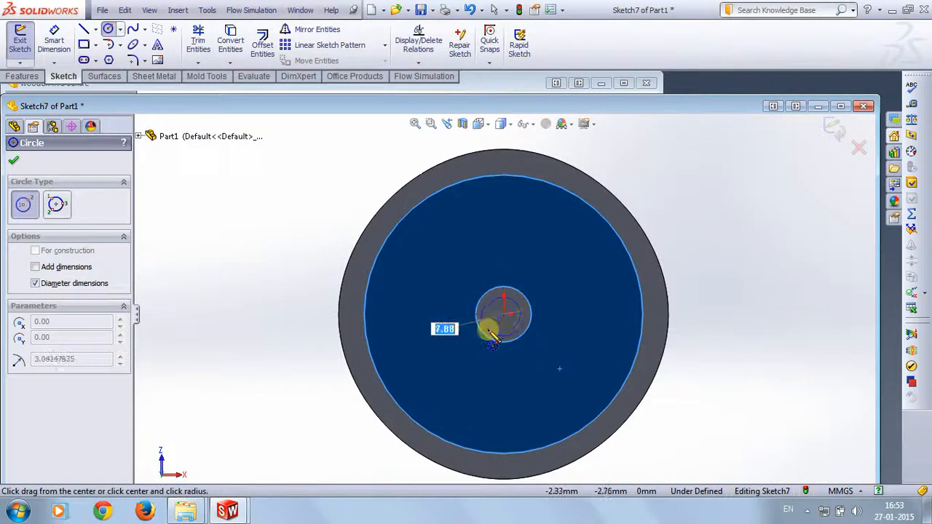
pyautogui.click(494, 340)
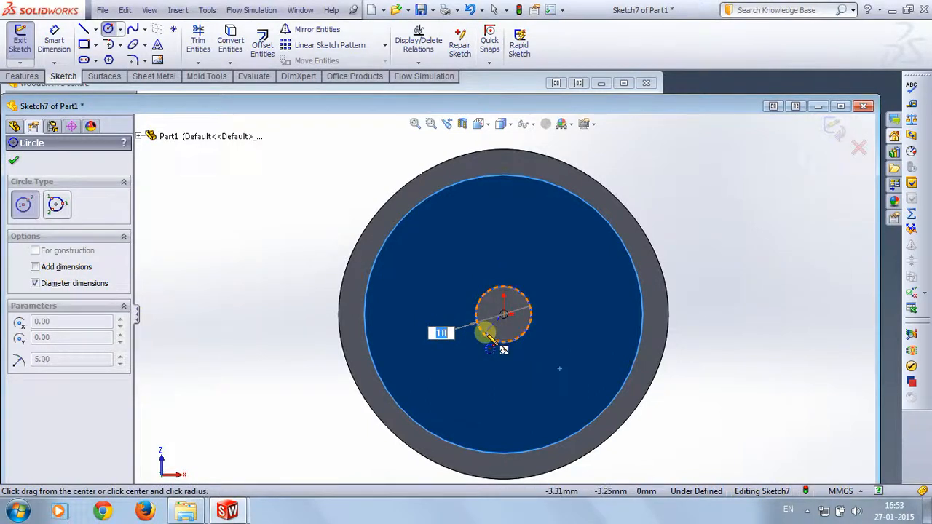
pyautogui.press('Return')
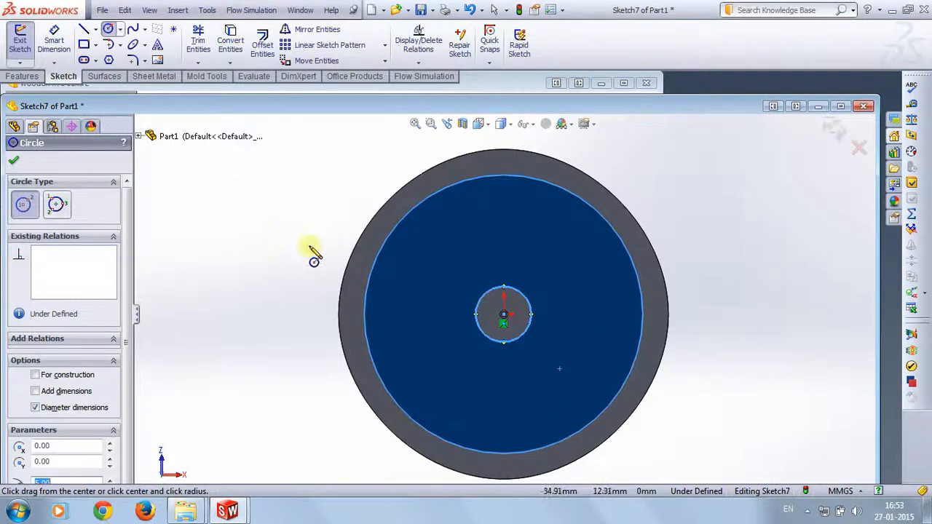
# Step: Start a Helix/Spiral curve from the 10 mm circle, defined by pitch and revolution
pyautogui.click(21, 76)
pyautogui.click(559, 62)
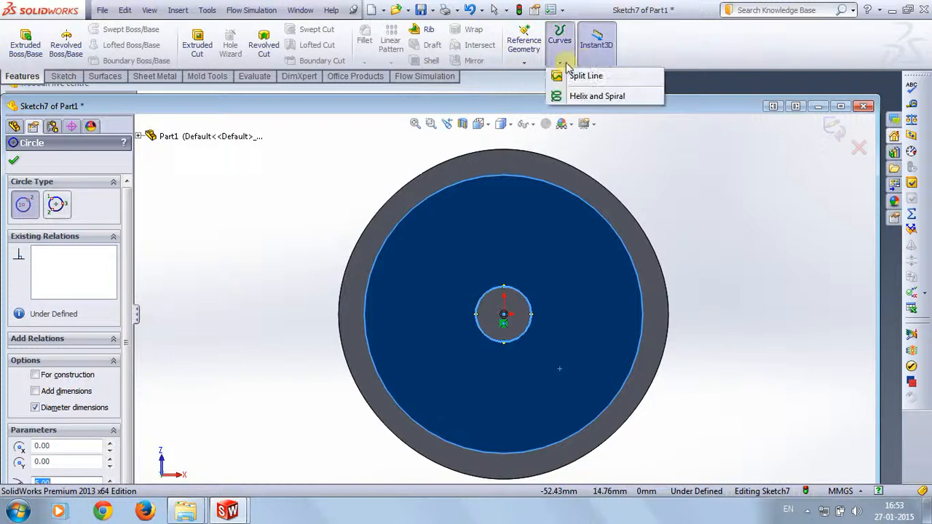
pyautogui.click(592, 94)
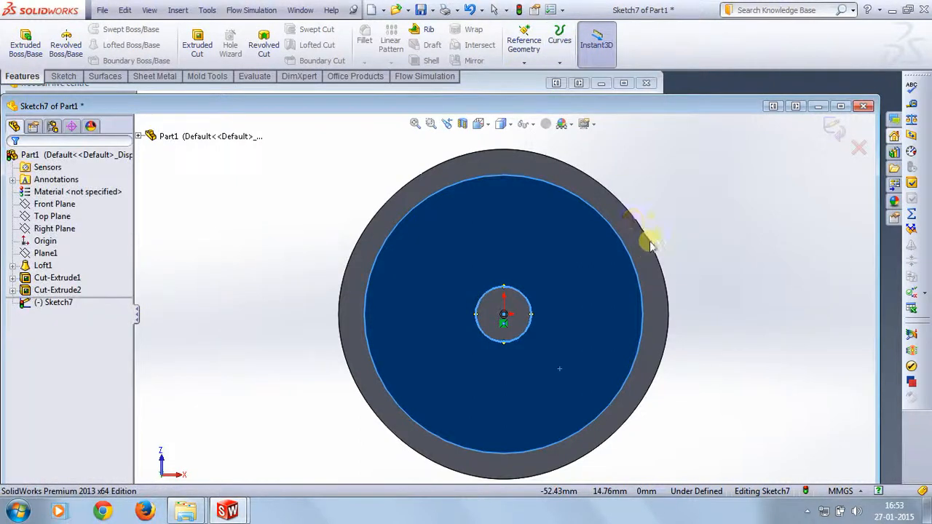
pyautogui.moveTo(712, 273); pyautogui.dragTo(655, 274, button='middle')
pyautogui.moveTo(204, 340); pyautogui.dragTo(182, 331, button='middle')
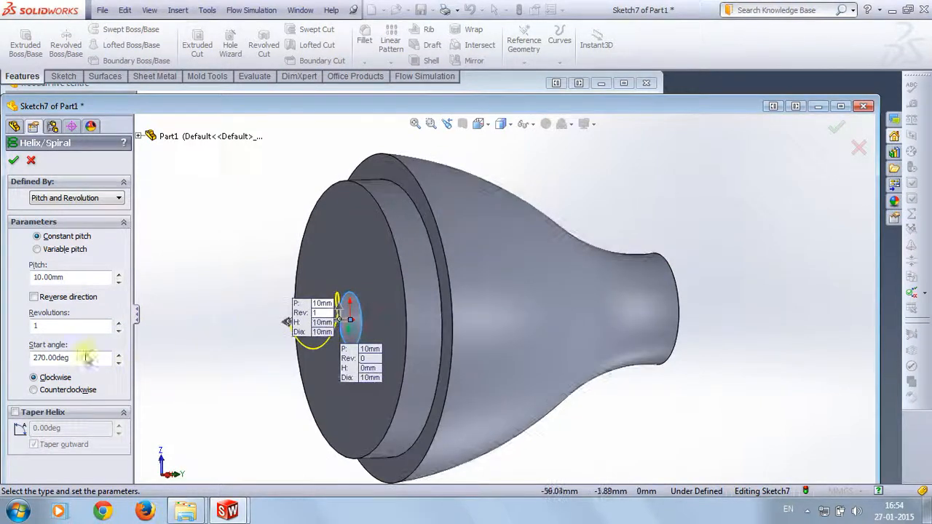
# Step: Set the helix to 2.75 revolutions
pyautogui.click(118, 324)
pyautogui.click(119, 325)
pyautogui.click(119, 325)
pyautogui.click(119, 325)
pyautogui.click(118, 325)
pyautogui.click(119, 325)
pyautogui.click(118, 325)
pyautogui.moveTo(223, 391); pyautogui.dragTo(206, 395, button='middle')
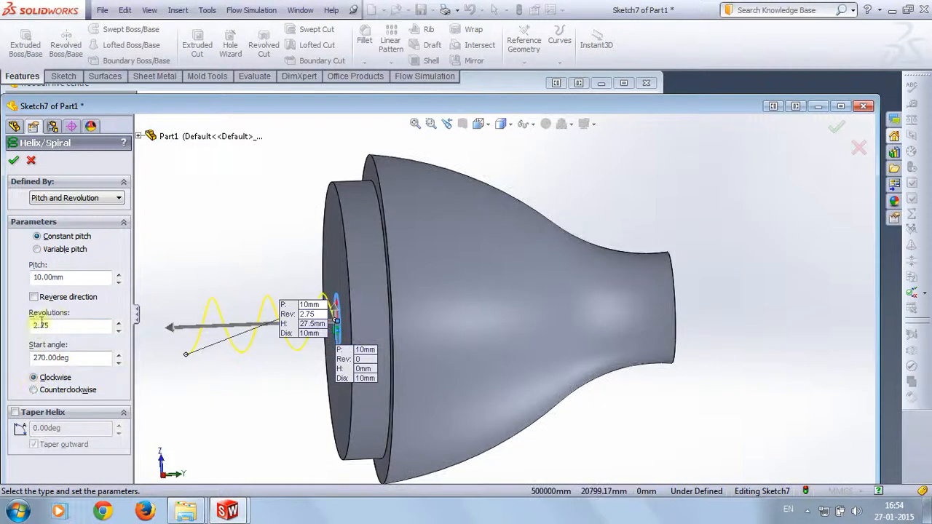
# Step: Reverse the helix so it runs into the body, and set it to 10 revolutions with a 2.5 mm pitch
pyautogui.click(34, 297)
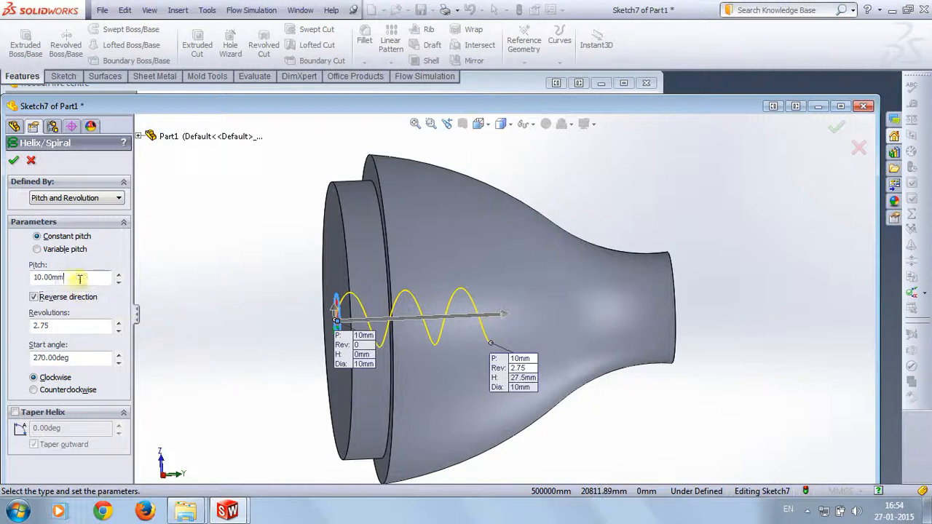
pyautogui.moveTo(91, 277); pyautogui.dragTo(4, 274)
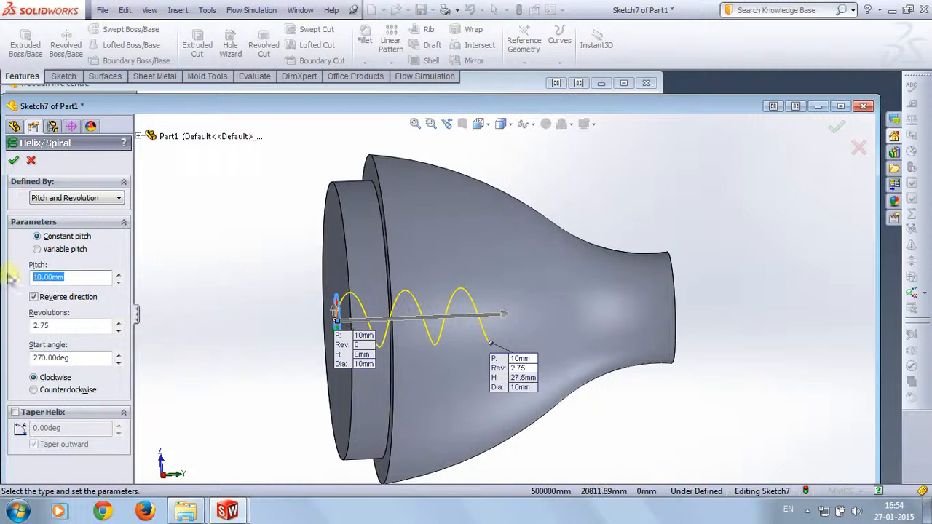
pyautogui.moveTo(57, 329); pyautogui.dragTo(38, 321)
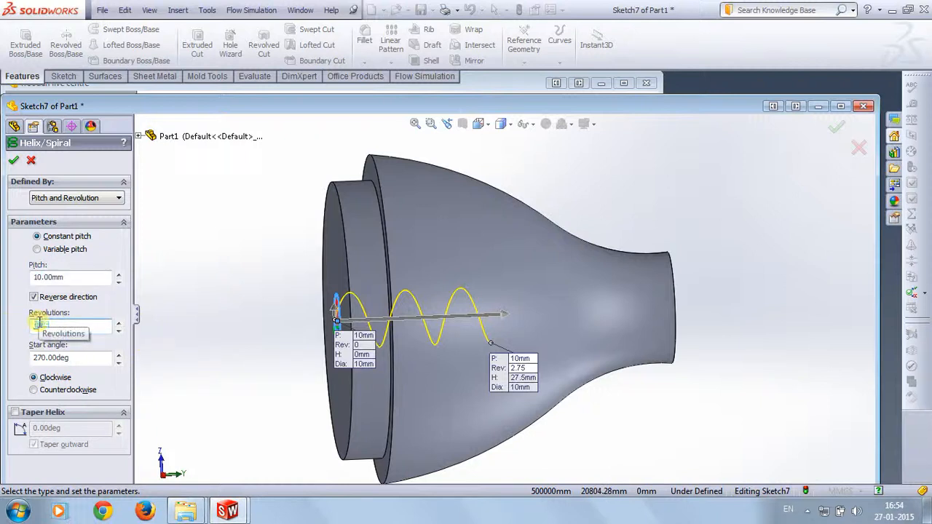
pyautogui.write('10')
pyautogui.moveTo(69, 278); pyautogui.dragTo(29, 267)
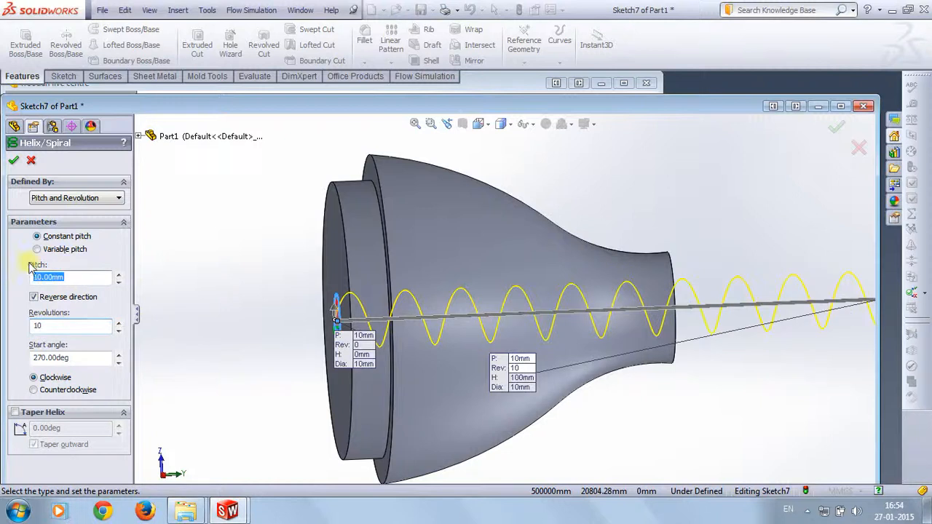
pyautogui.press('Return')
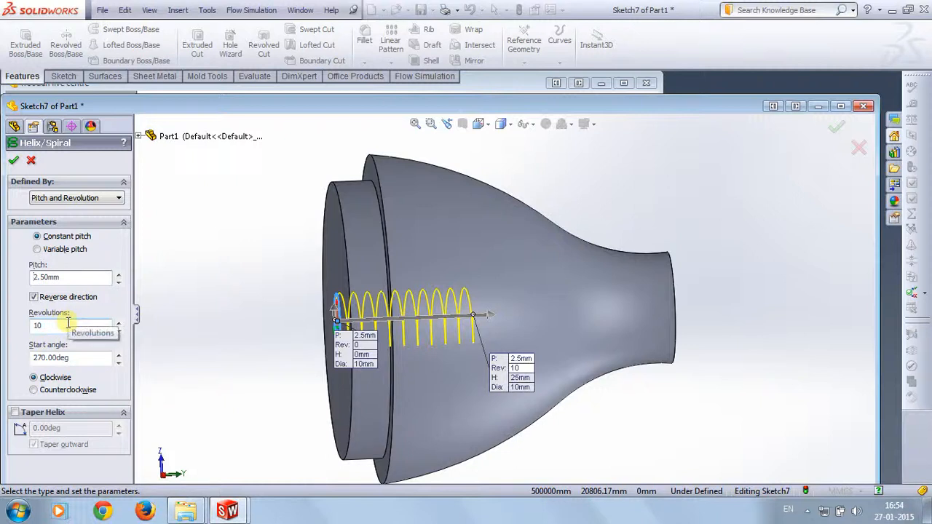
# Step: Set the helix to 12 revolutions with a 2.08333333 mm pitch and create it
pyautogui.doubleClick(45, 325)
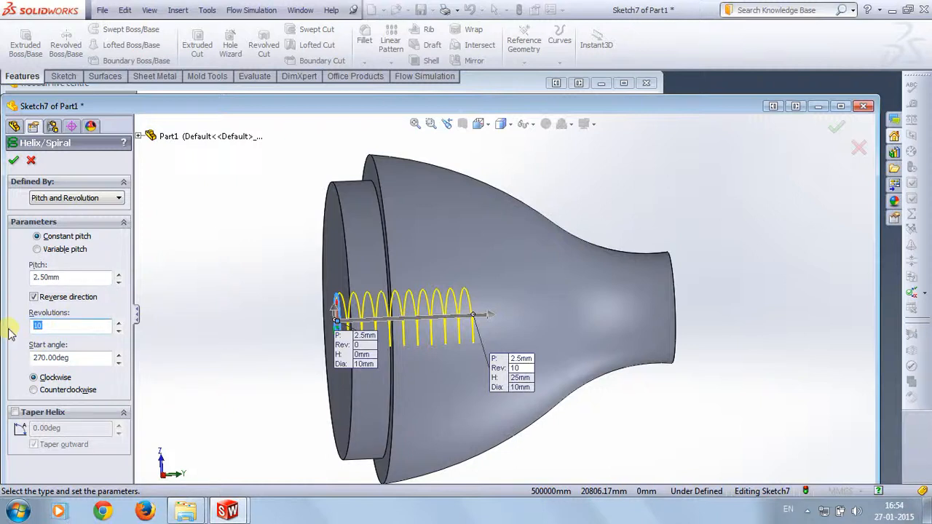
pyautogui.write('12')
pyautogui.moveTo(77, 277); pyautogui.dragTo(29, 277)
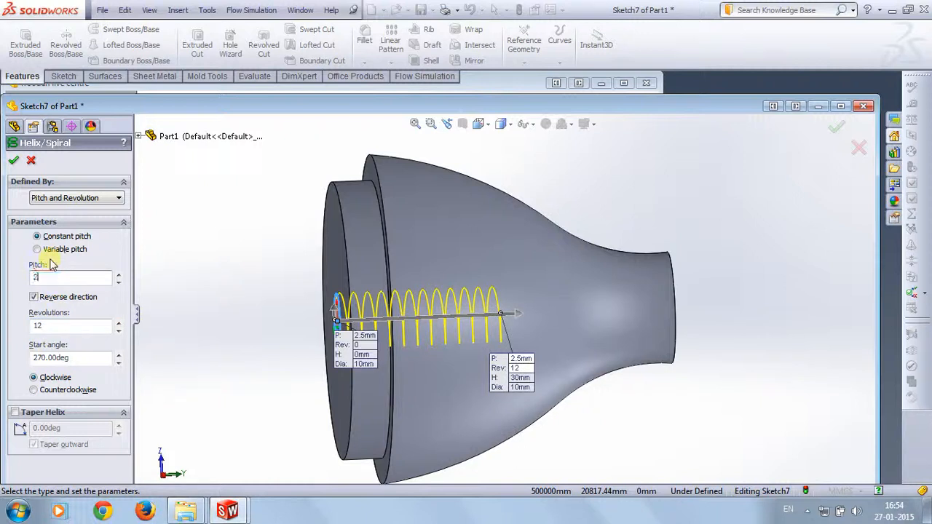
pyautogui.press('Return')
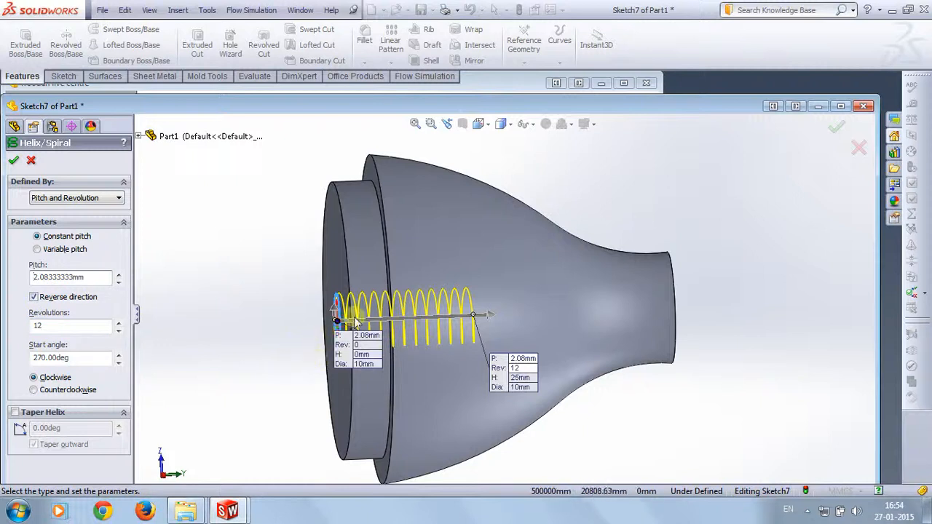
pyautogui.moveTo(286, 349); pyautogui.dragTo(301, 333, button='middle')
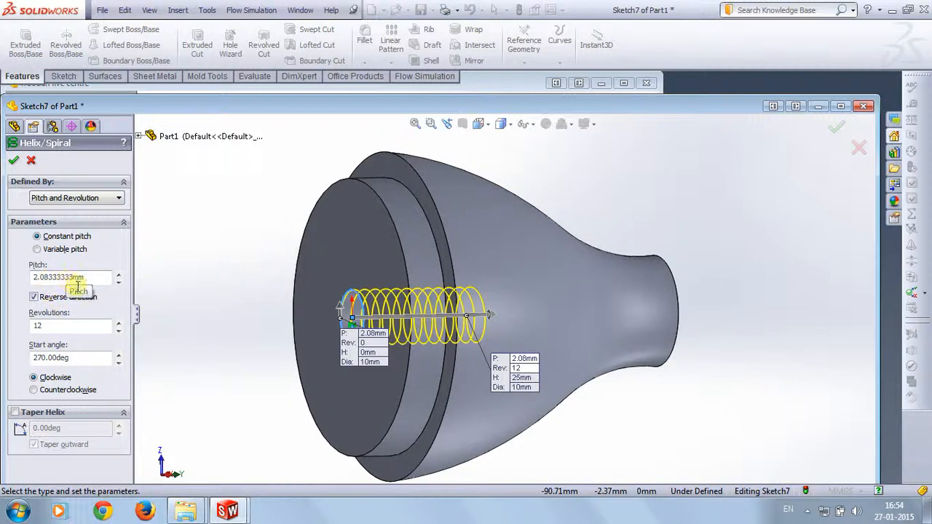
pyautogui.moveTo(141, 318); pyautogui.dragTo(150, 334, button='middle')
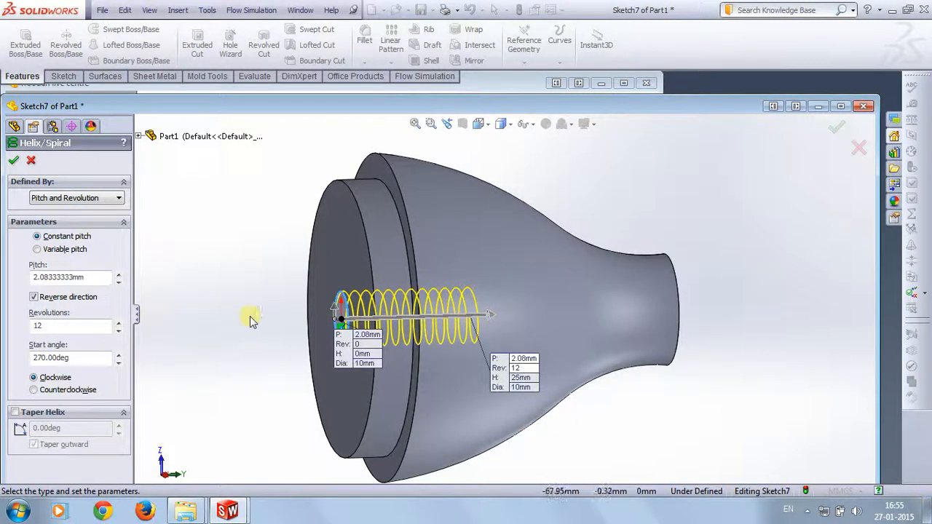
pyautogui.click(14, 160)
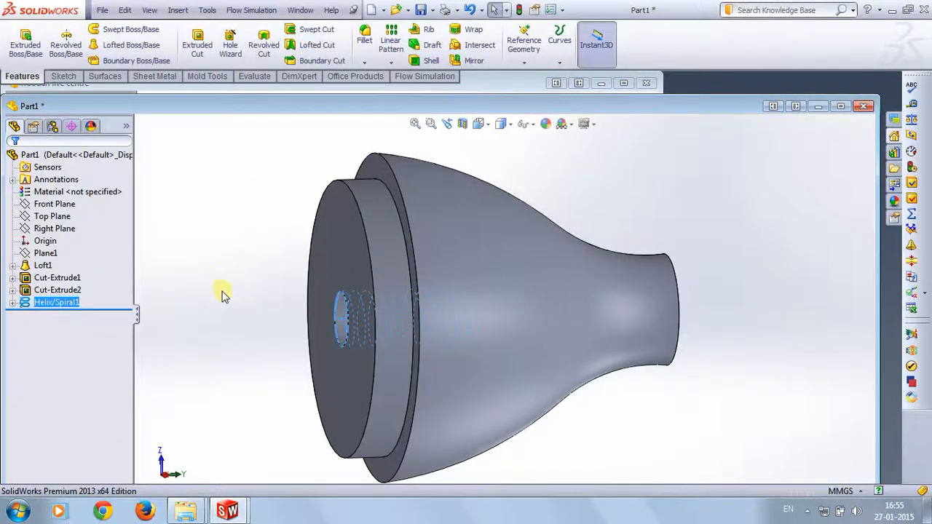
# Step: Start a new reference plane near the helix's start at the hole rim, with Plane1 as its first reference
pyautogui.moveTo(210, 305); pyautogui.dragTo(245, 305, button='middle')
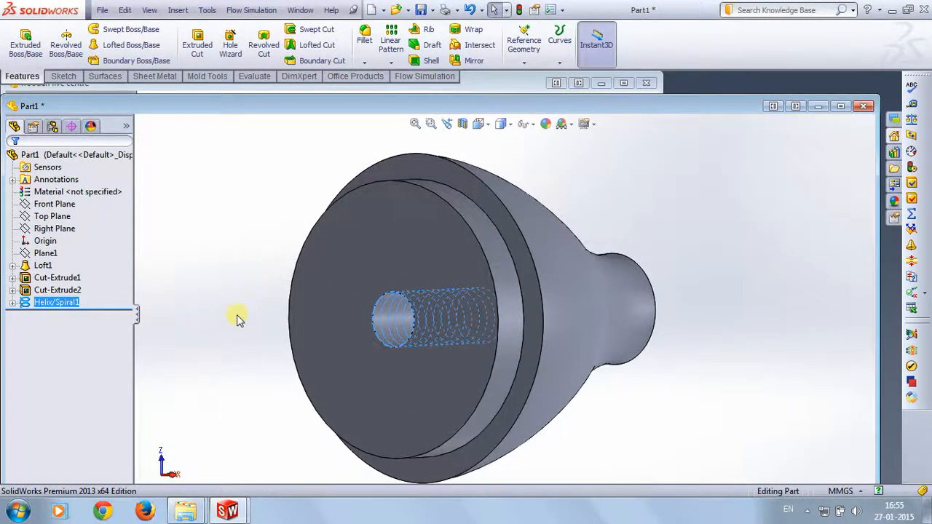
pyautogui.moveTo(266, 335)
pyautogui.mouseDown(button='middle')
pyautogui.moveTo(212, 337)
pyautogui.moveTo(262, 333)
pyautogui.mouseUp(button='middle')
pyautogui.scroll(-2, 378, 328)
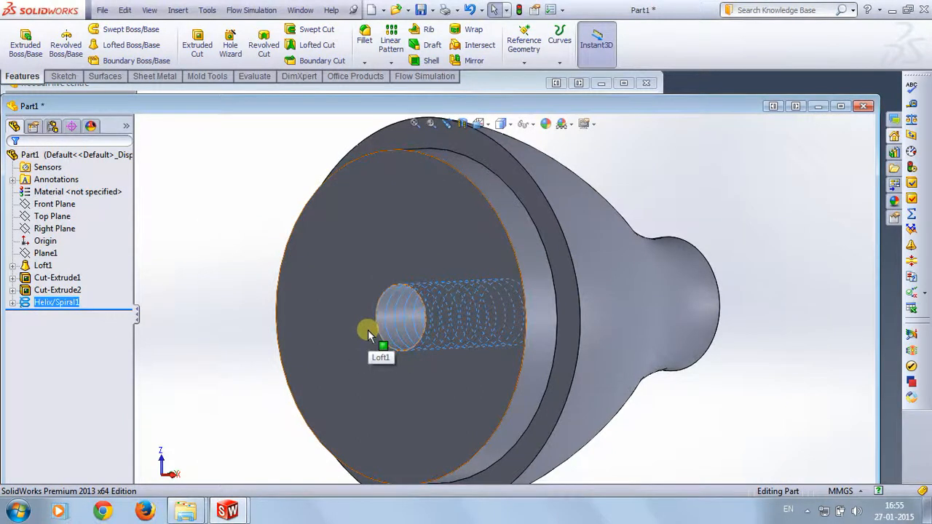
pyautogui.scroll(-5, 399, 328)
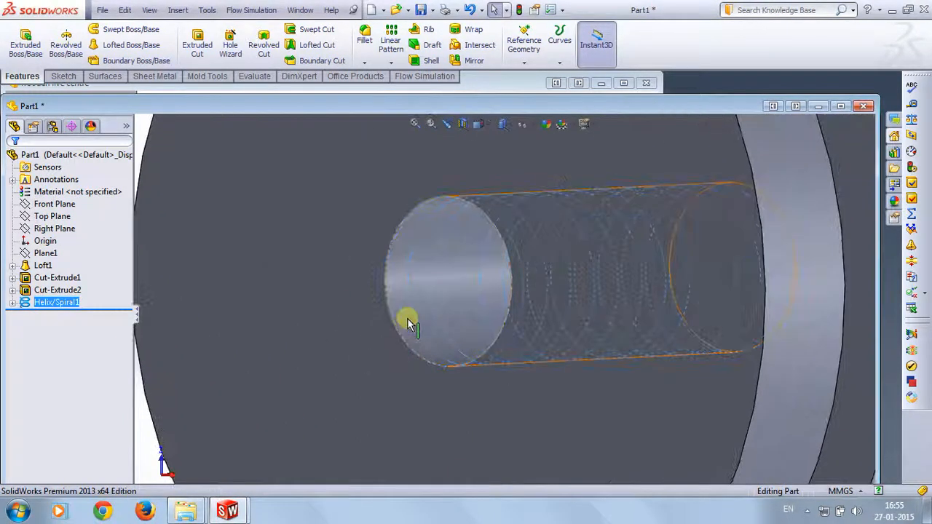
pyautogui.keyDown('ctrl'); pyautogui.click(57, 289); pyautogui.keyUp('ctrl')
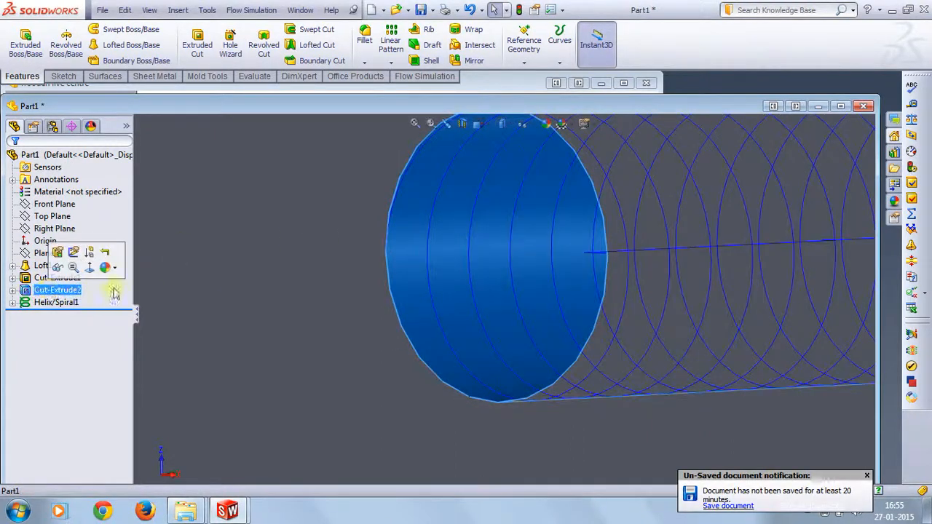
pyautogui.click(43, 256)
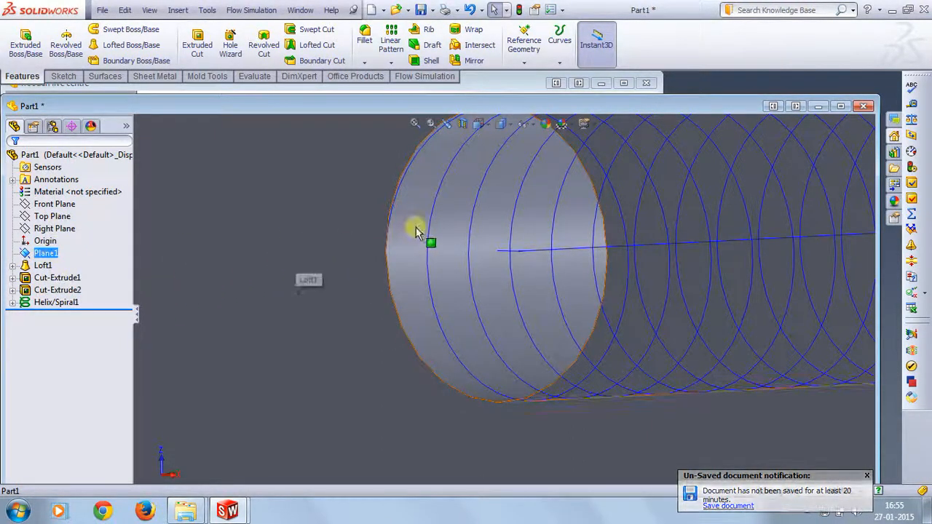
pyautogui.keyDown('ctrl'); pyautogui.click(385, 230); pyautogui.keyUp('ctrl')
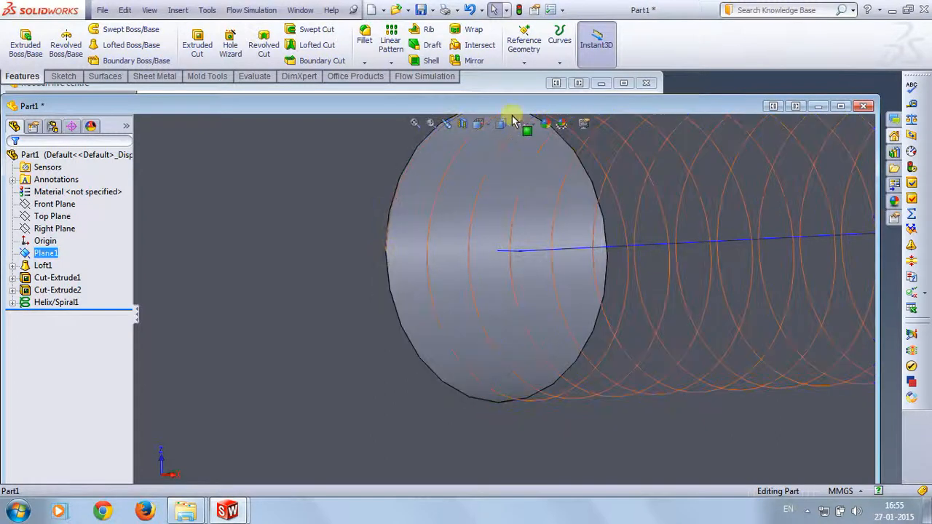
pyautogui.click(527, 52)
pyautogui.click(537, 76)
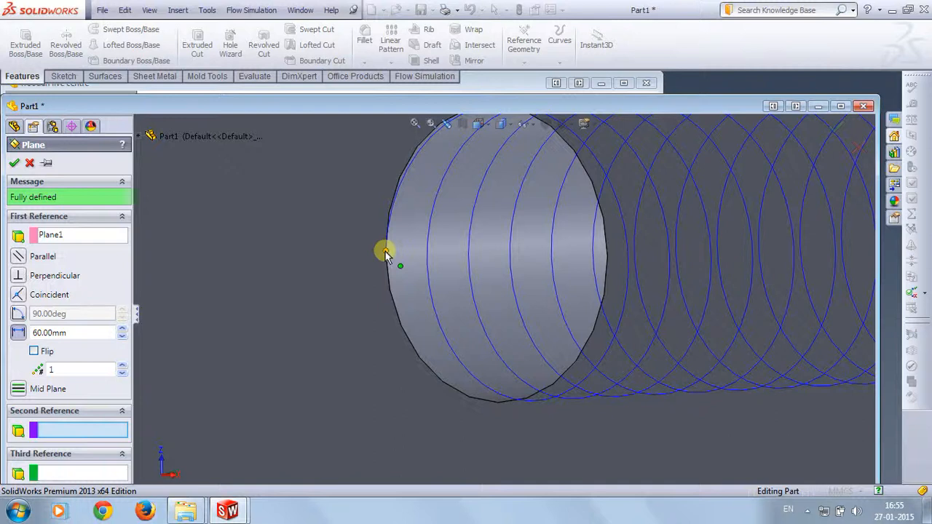
# Step: Replace the plane's first reference with the helix's start point, add the helix as perpendicular second reference with origin on curve, and create the plane
pyautogui.click(55, 236)
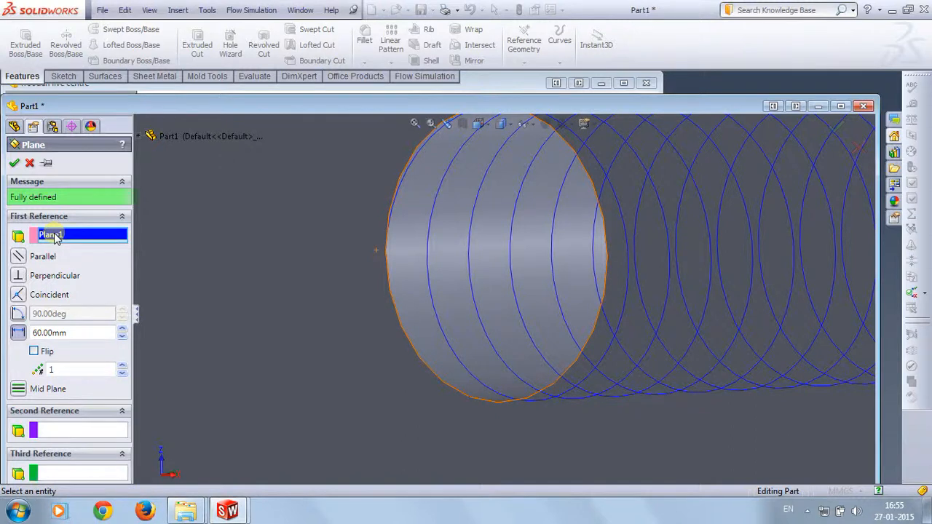
pyautogui.press('Delete')
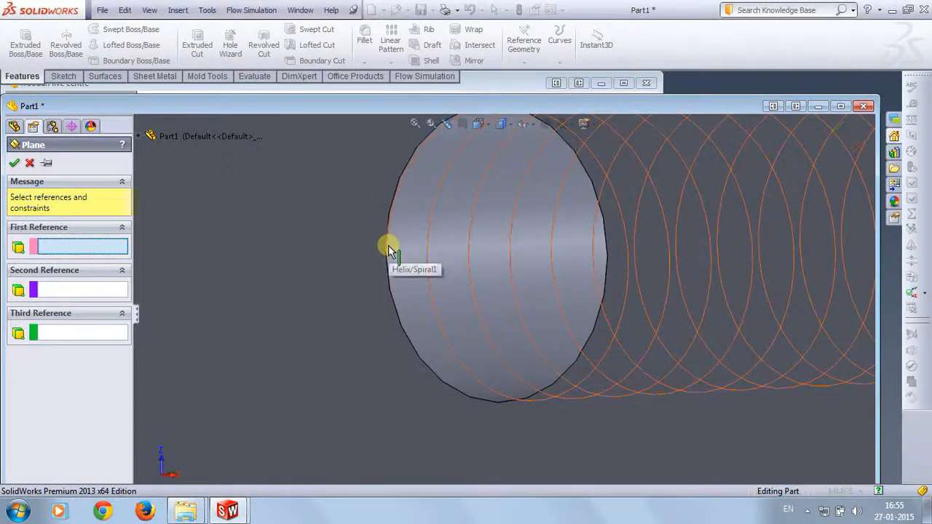
pyautogui.click(386, 252)
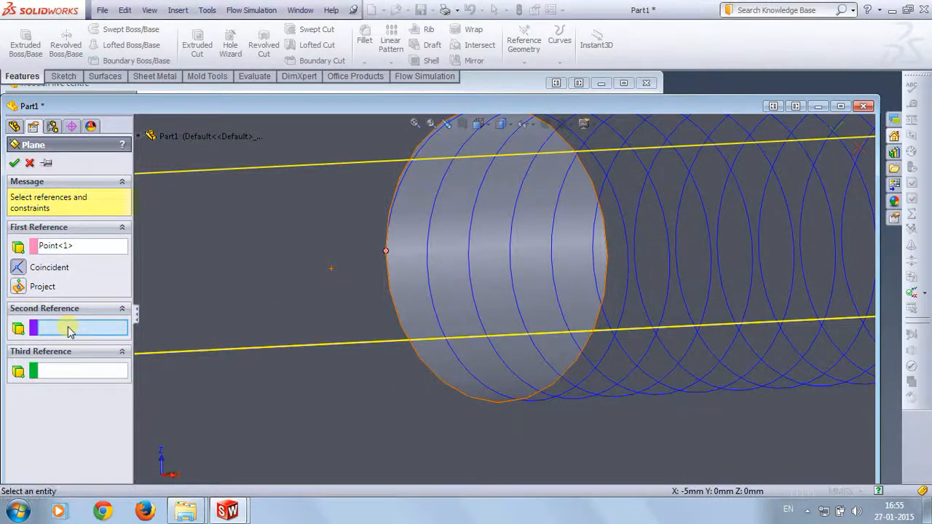
pyautogui.click(388, 220)
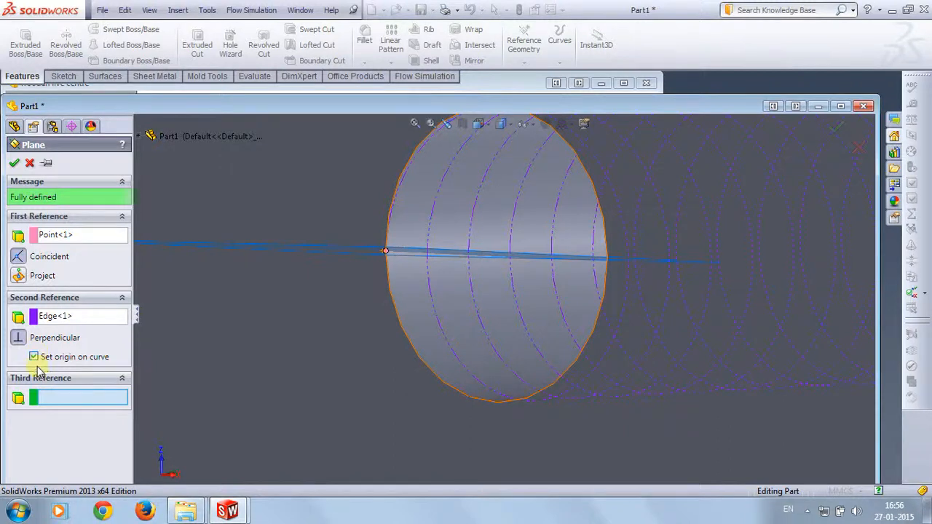
pyautogui.click(15, 165)
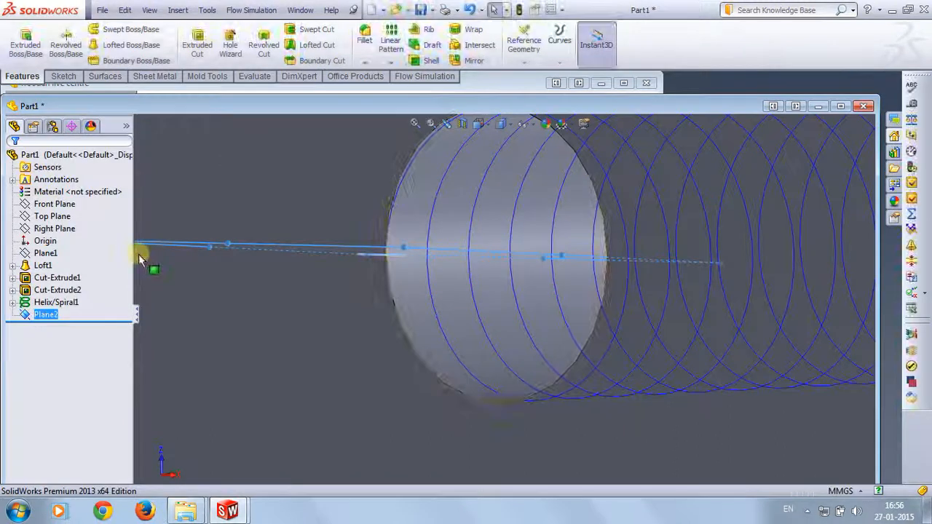
# Step: Orient the view normal to the new plane at the helix's start and open a sketch on it
pyautogui.moveTo(277, 339); pyautogui.dragTo(347, 376, button='middle')
pyautogui.scroll(-5, 387, 358)
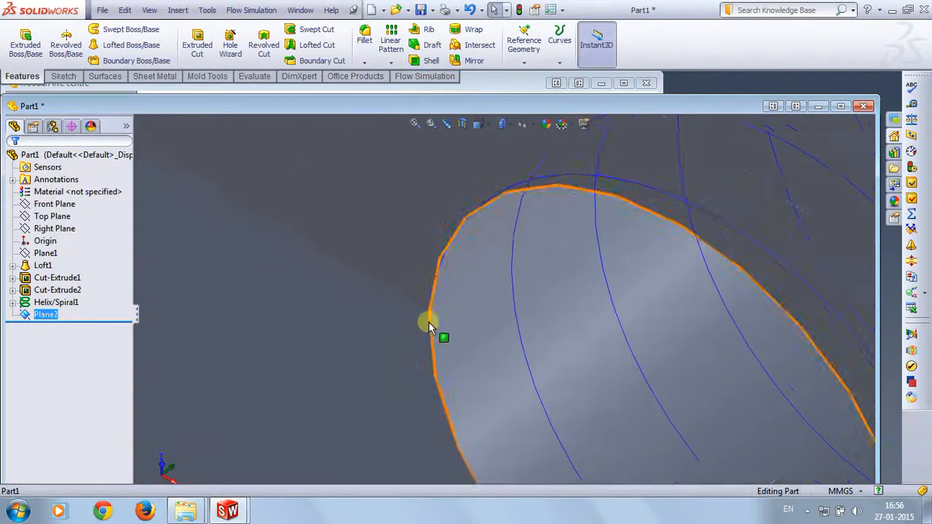
pyautogui.scroll(5, 429, 325)
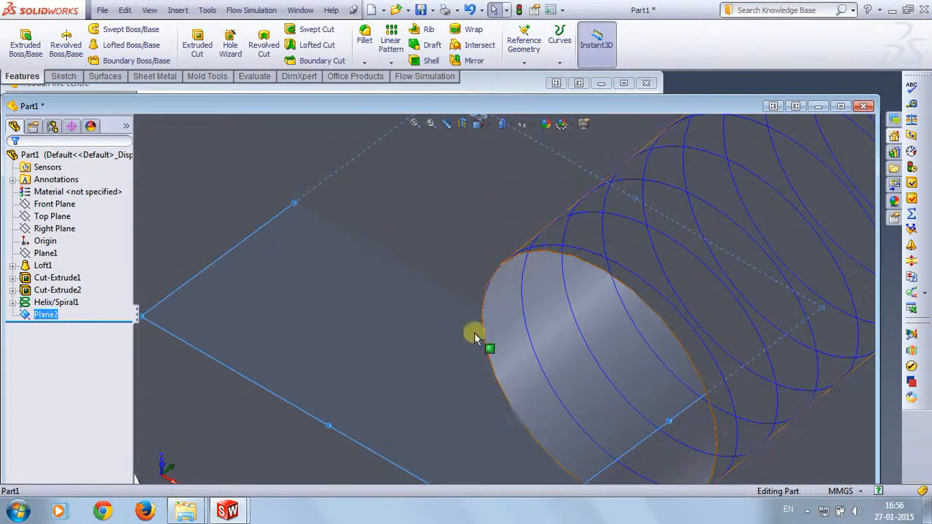
pyautogui.click(32, 320)
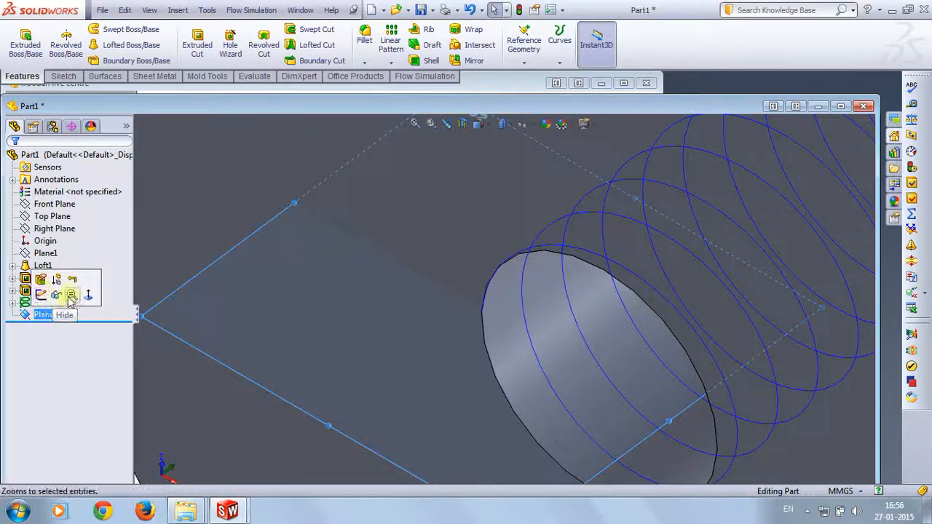
pyautogui.click(89, 295)
pyautogui.scroll(-5, 481, 436)
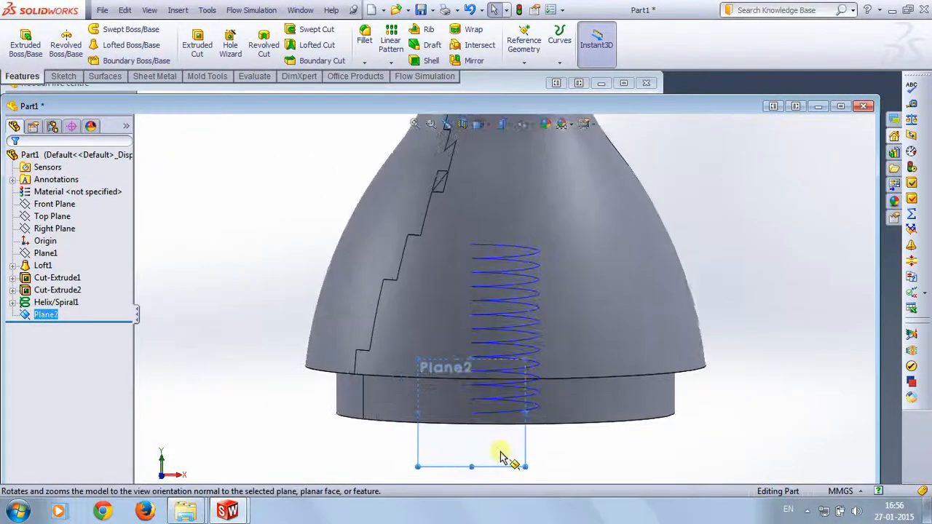
pyautogui.scroll(-2, 466, 406)
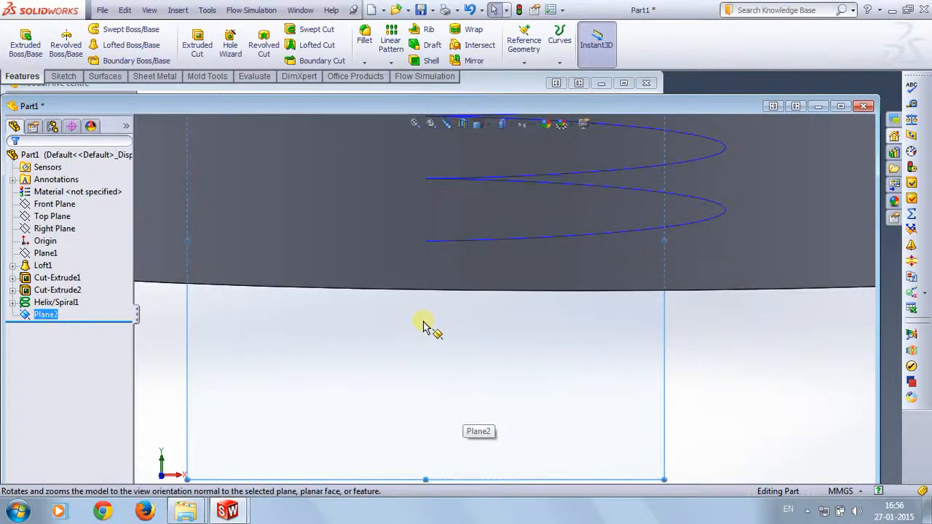
pyautogui.click(37, 322)
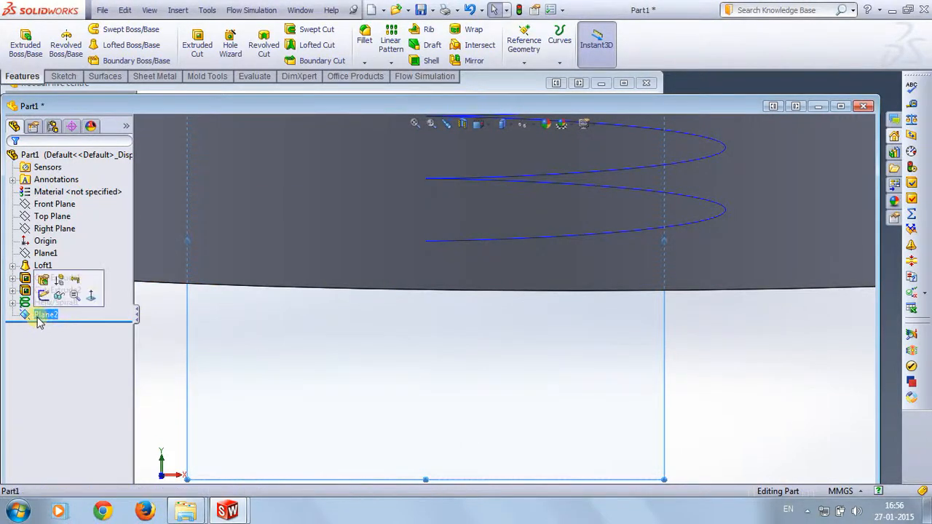
pyautogui.click(28, 319)
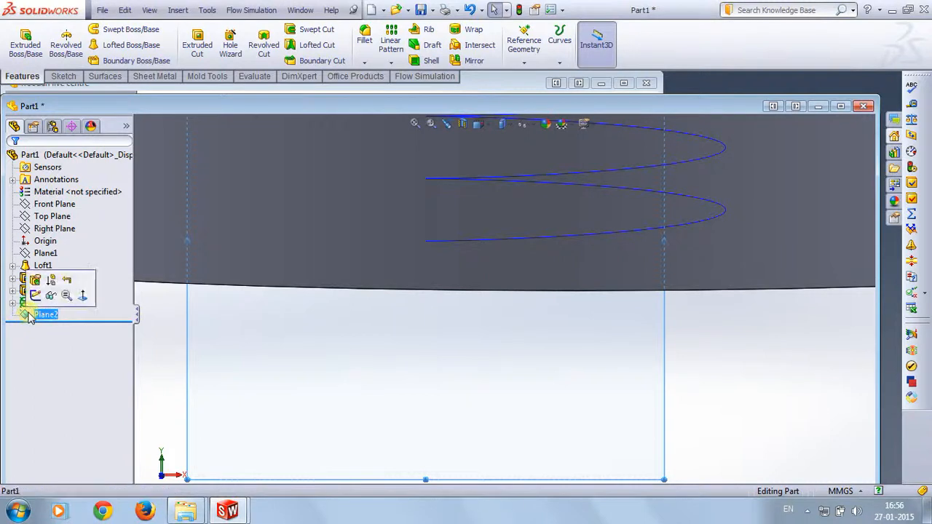
pyautogui.click(35, 293)
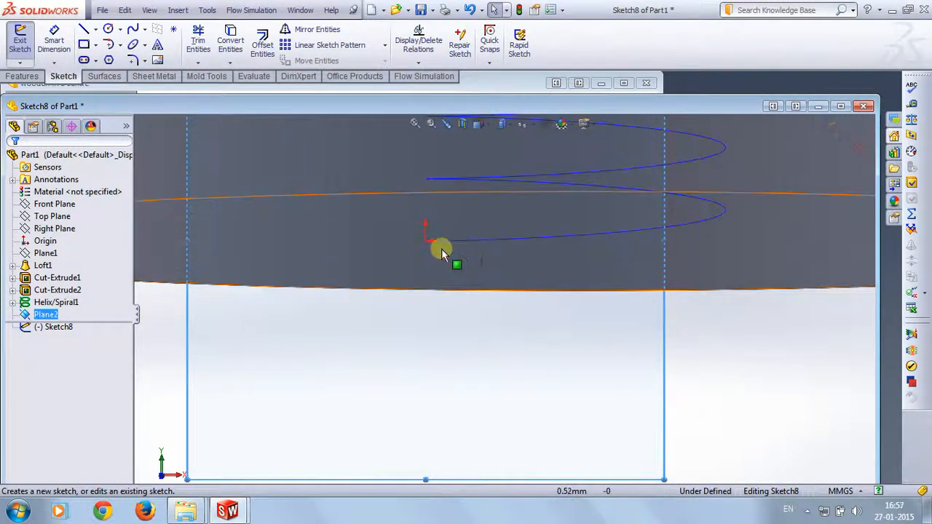
# Step: Examine the helix's start at the hole rim from several angles, then return to the view normal to Plane2
pyautogui.moveTo(441, 360); pyautogui.dragTo(443, 334, button='middle')
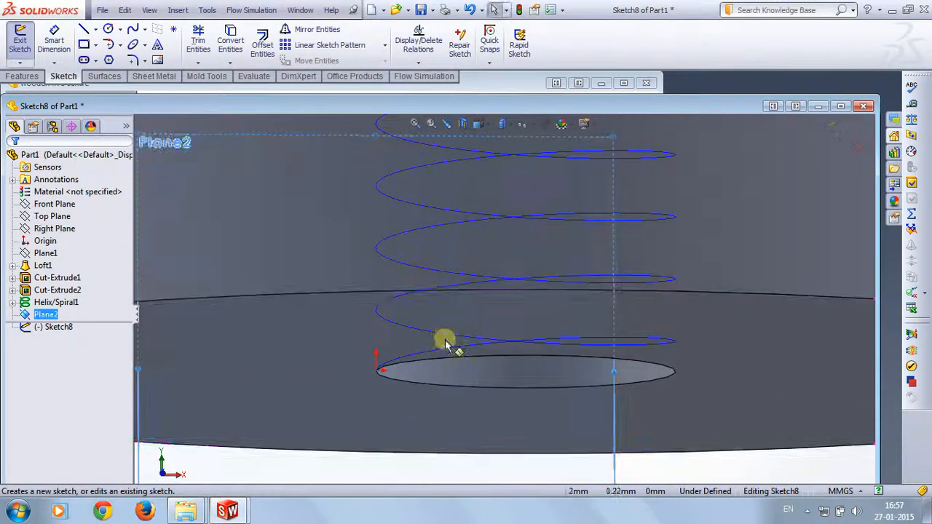
pyautogui.scroll(-2, 438, 364)
pyautogui.scroll(-3, 437, 367)
pyautogui.scroll(4, 371, 369)
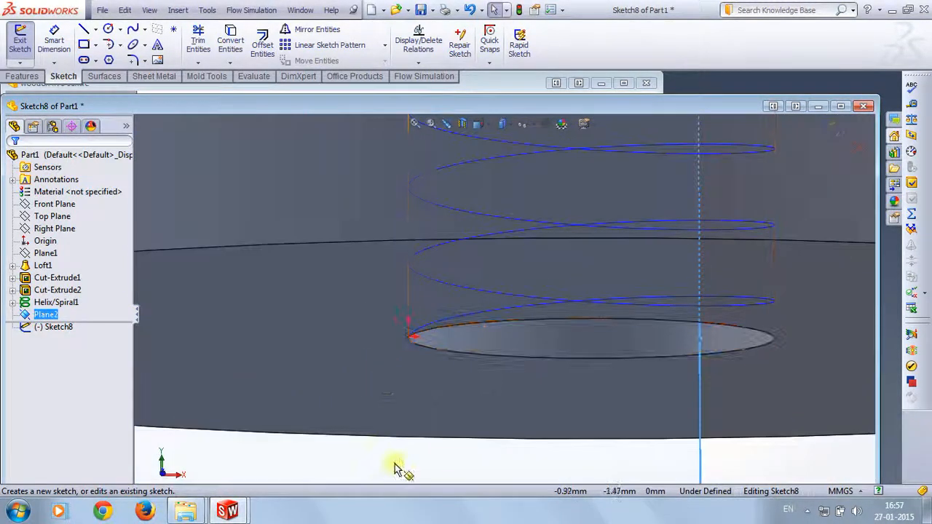
pyautogui.moveTo(395, 467); pyautogui.dragTo(407, 419, button='middle')
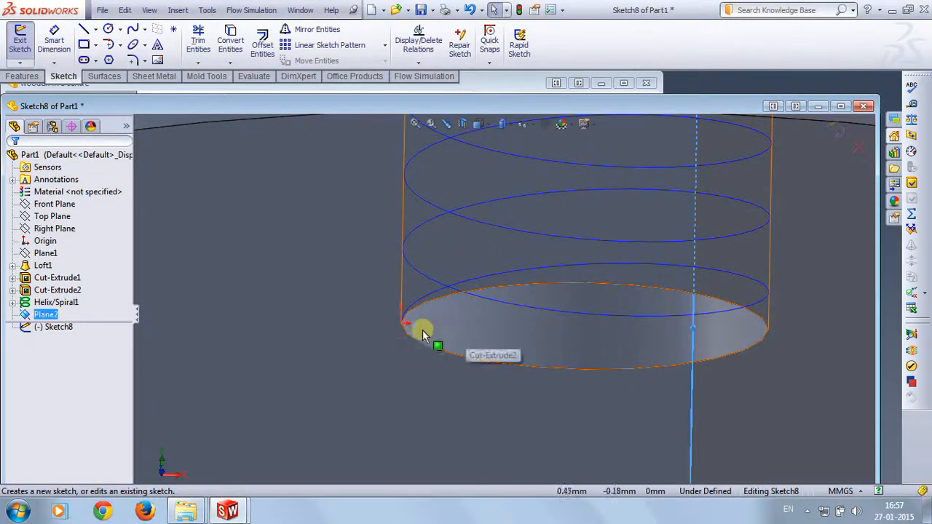
pyautogui.moveTo(383, 315); pyautogui.dragTo(386, 324, button='middle')
pyautogui.moveTo(389, 353); pyautogui.dragTo(389, 356, button='middle')
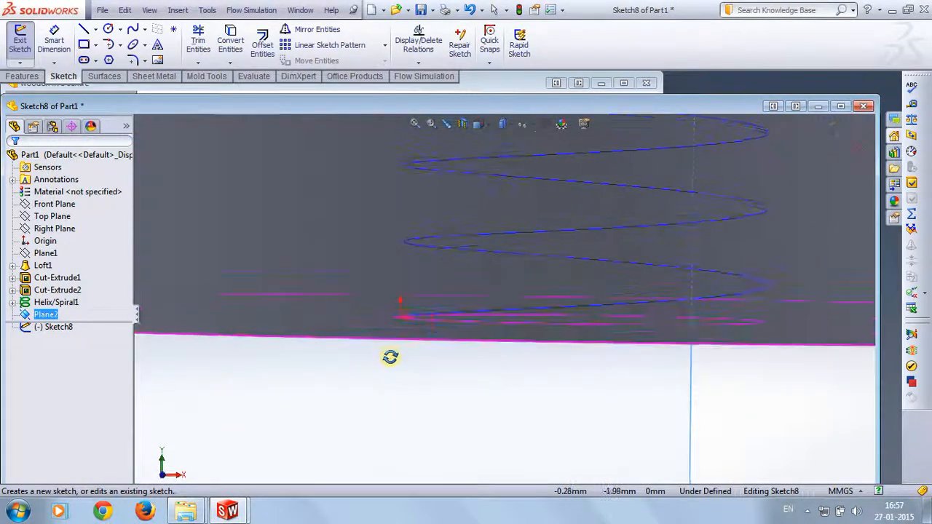
pyautogui.click(46, 315)
pyautogui.click(110, 294)
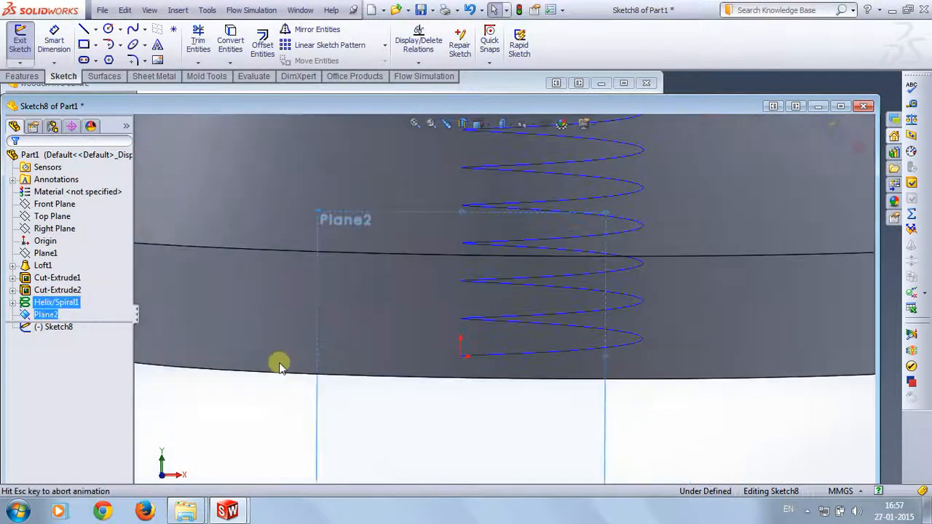
pyautogui.scroll(-10, 466, 441)
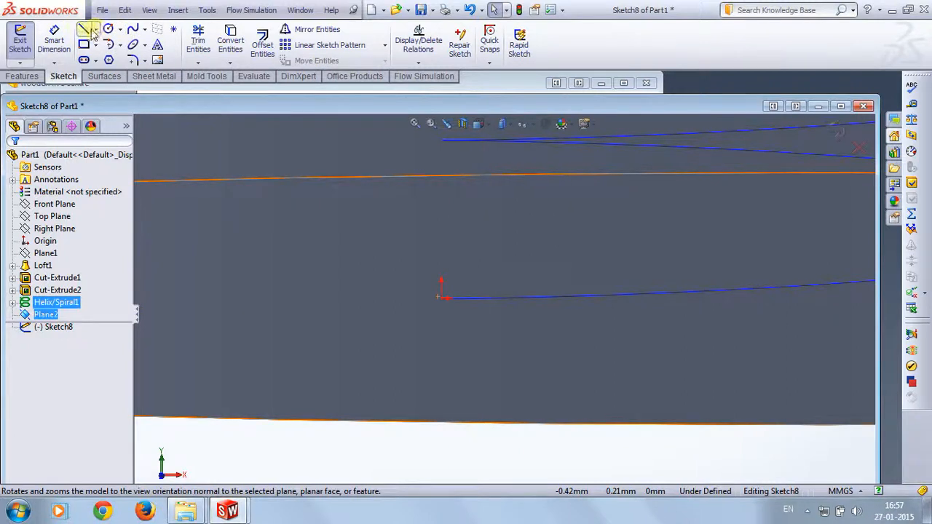
pyautogui.click(84, 29)
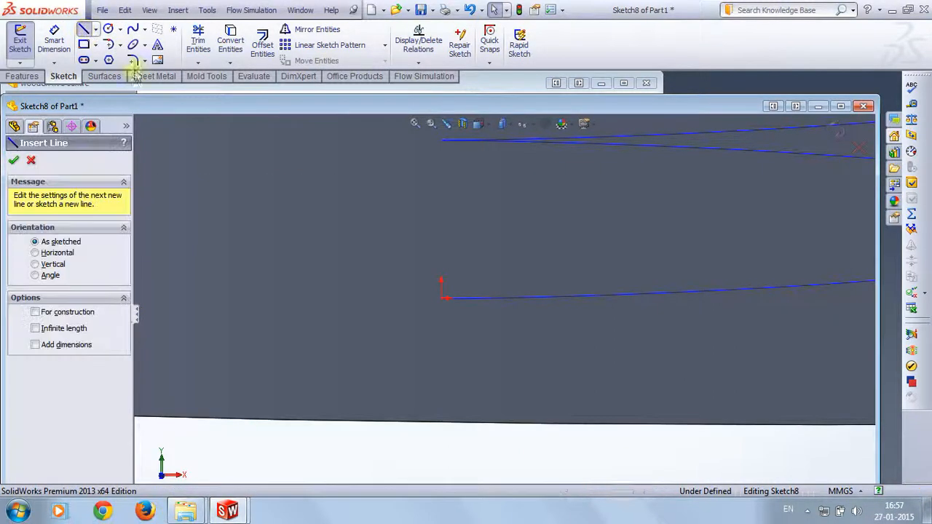
pyautogui.click(478, 308)
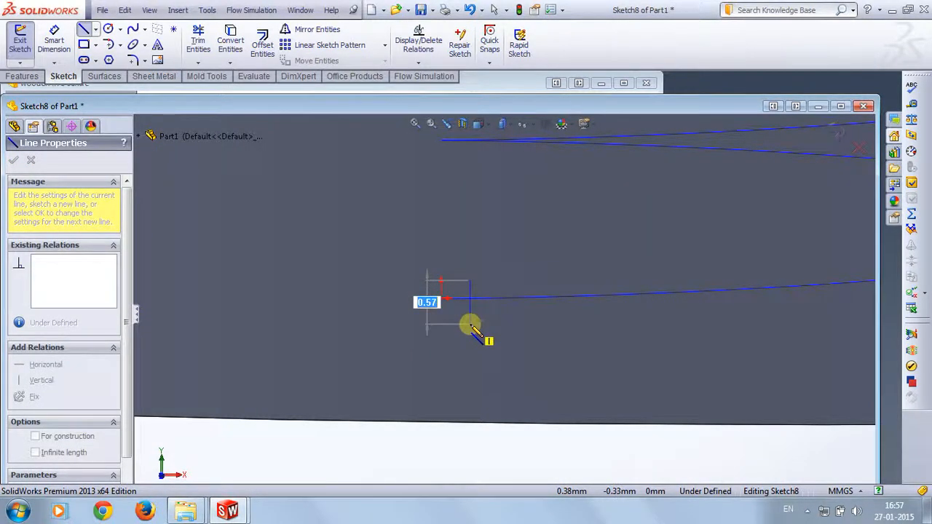
pyautogui.press('Escape')
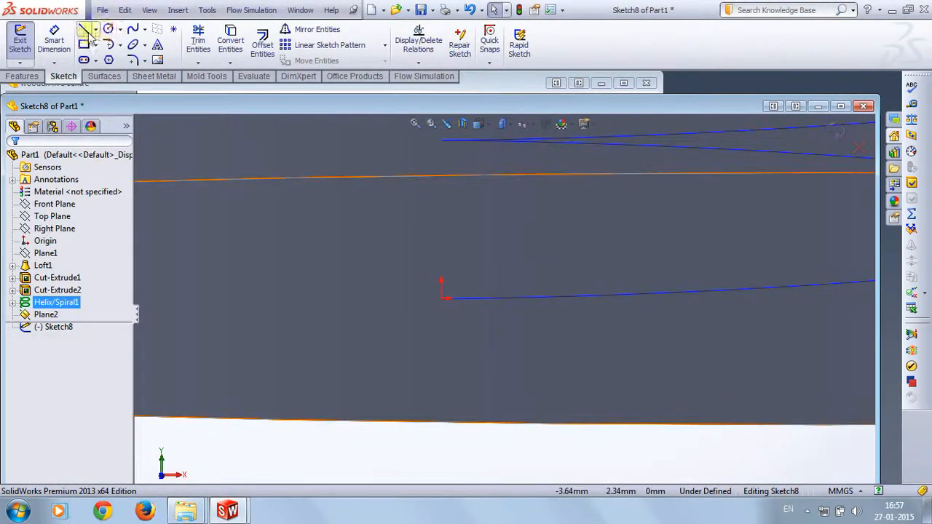
# Step: Sketch a horizontal construction centreline about 2 mm long through the helix's start point
pyautogui.click(84, 30)
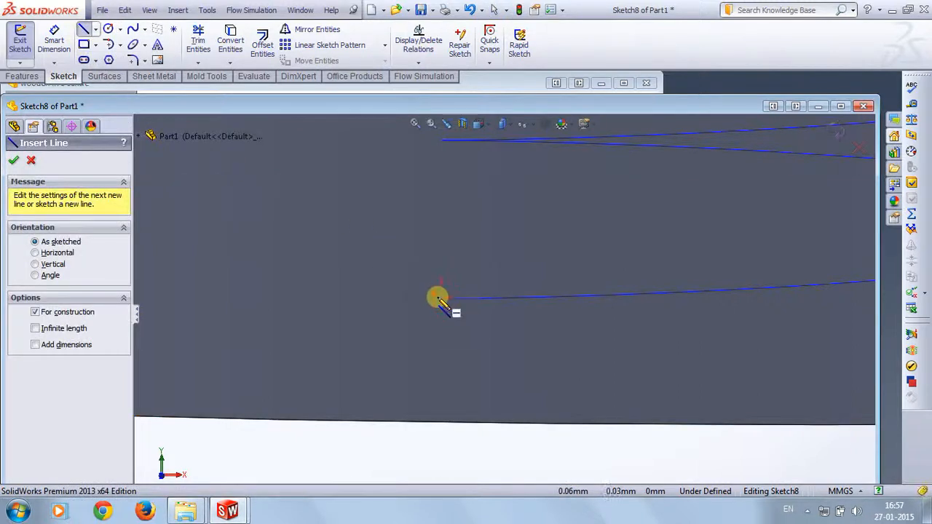
pyautogui.click(386, 298)
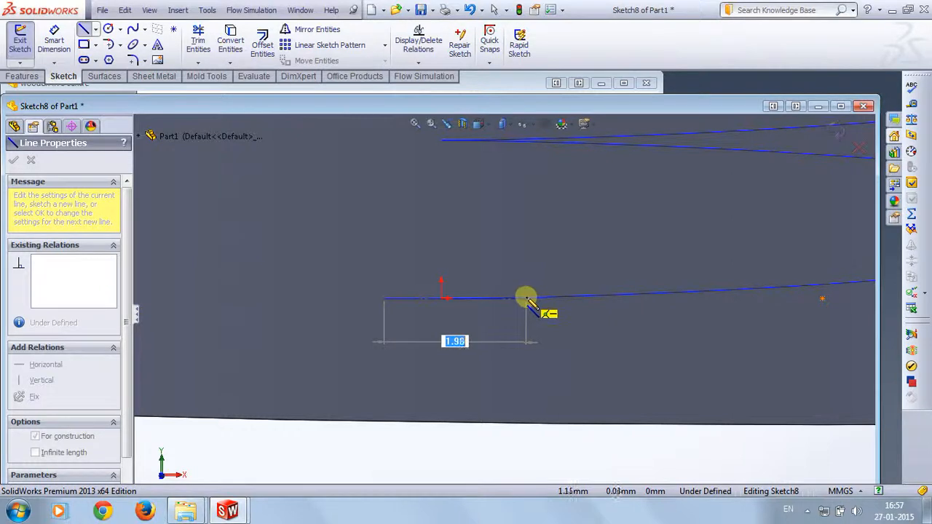
pyautogui.click(525, 298)
pyautogui.press('Escape')
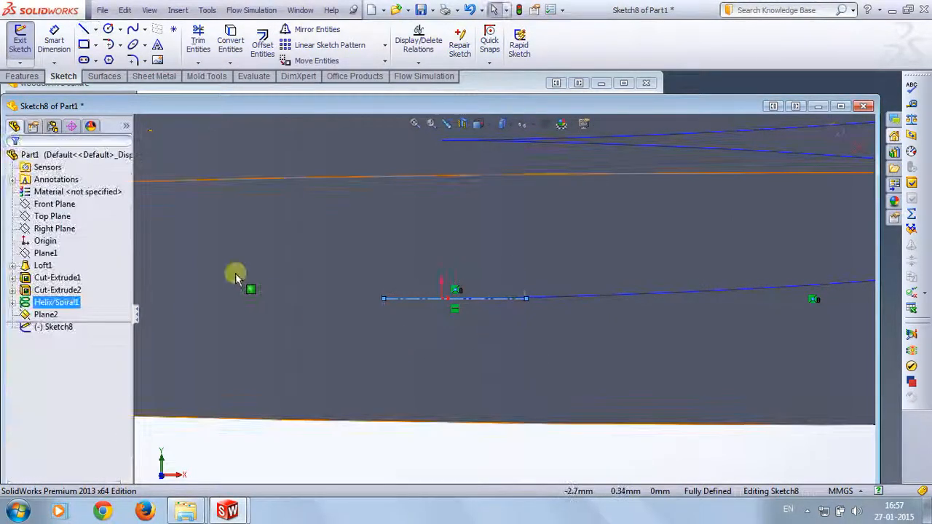
pyautogui.click(235, 277)
# Step: Sketch an open three-sided profile around the helix's start: a vertical line about 0.81 mm long with a horizontal line from each end
pyautogui.click(83, 29)
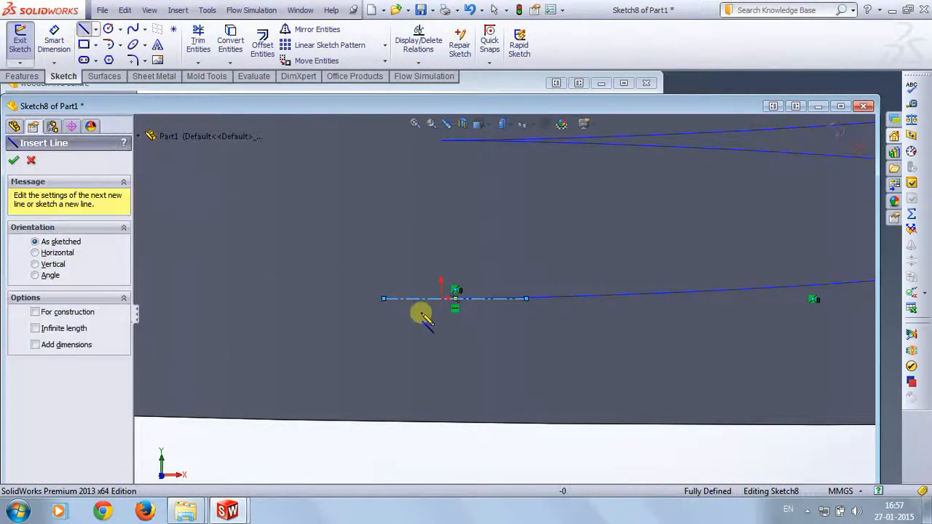
pyautogui.click(455, 298)
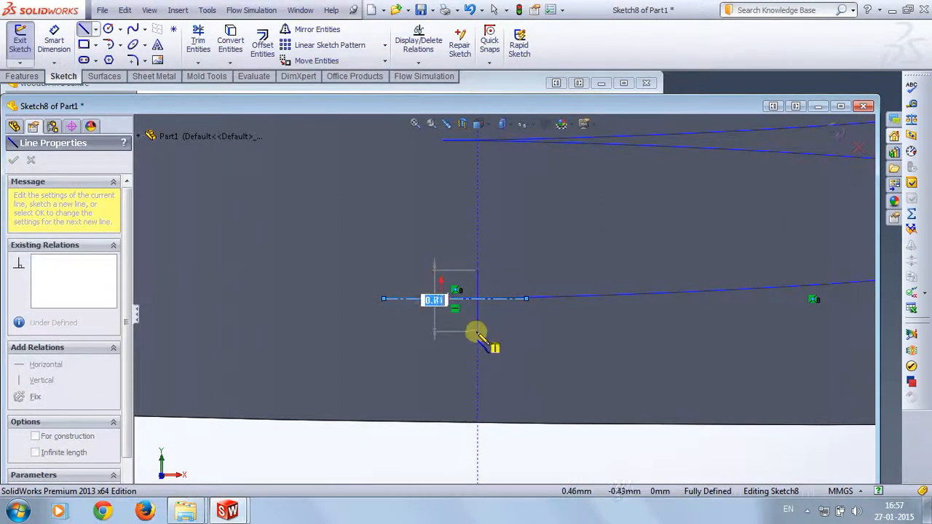
pyautogui.click(476, 332)
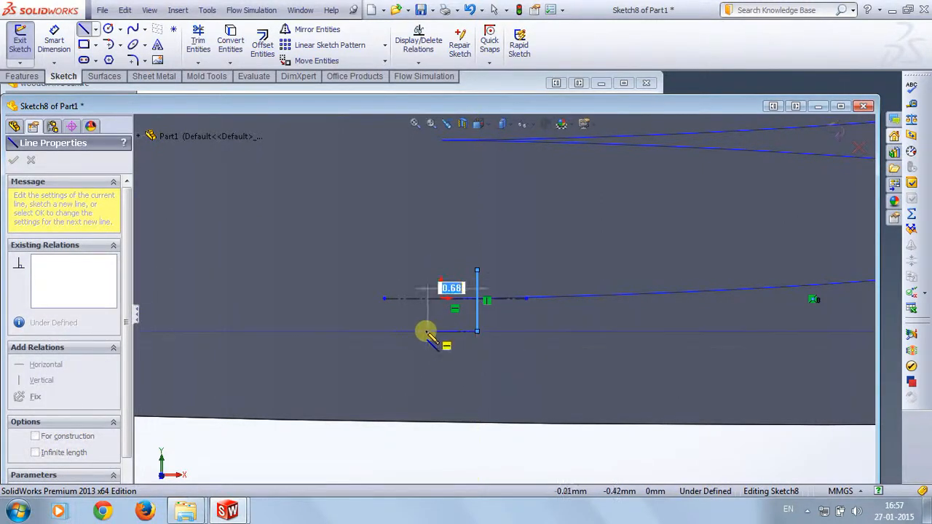
pyautogui.click(422, 333)
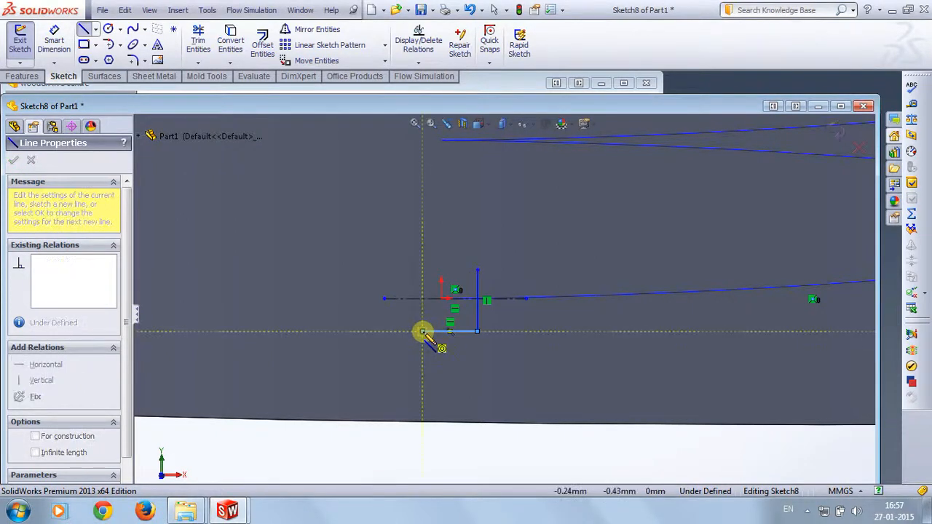
pyautogui.press('Escape')
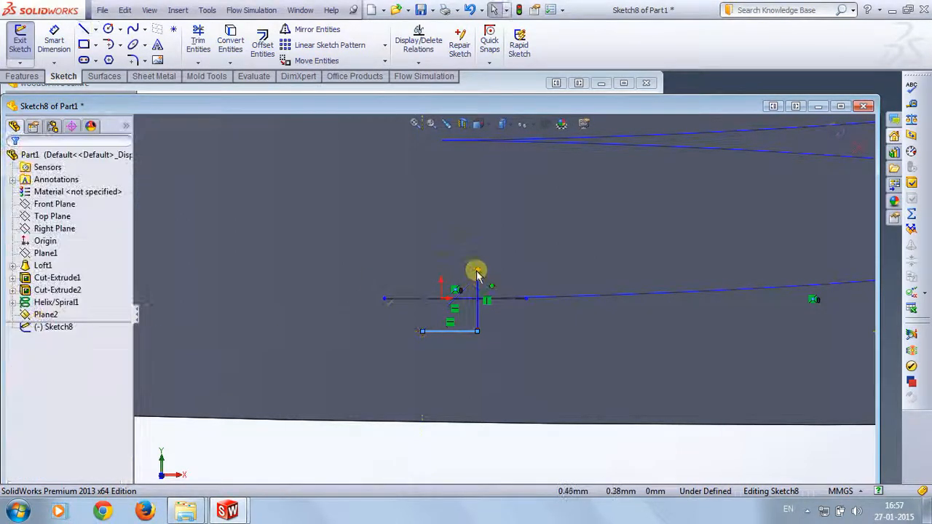
pyautogui.click(84, 29)
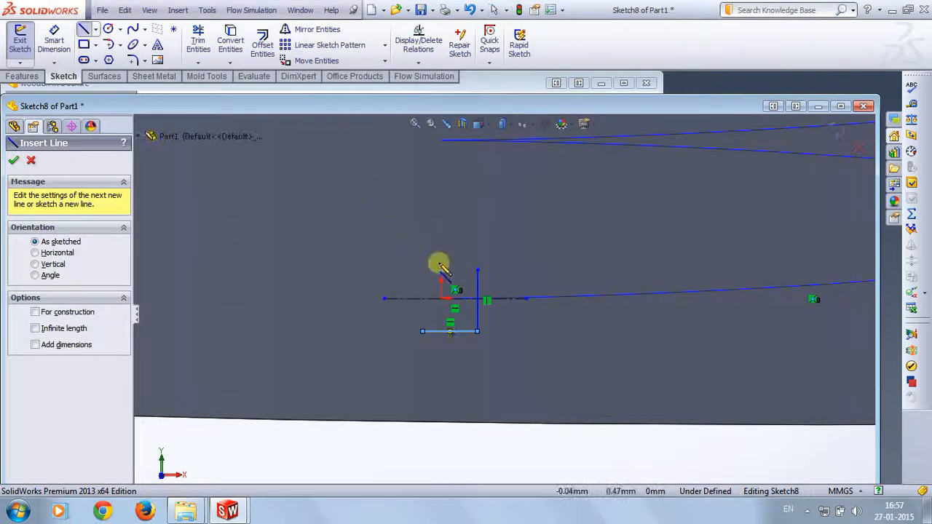
pyautogui.click(477, 271)
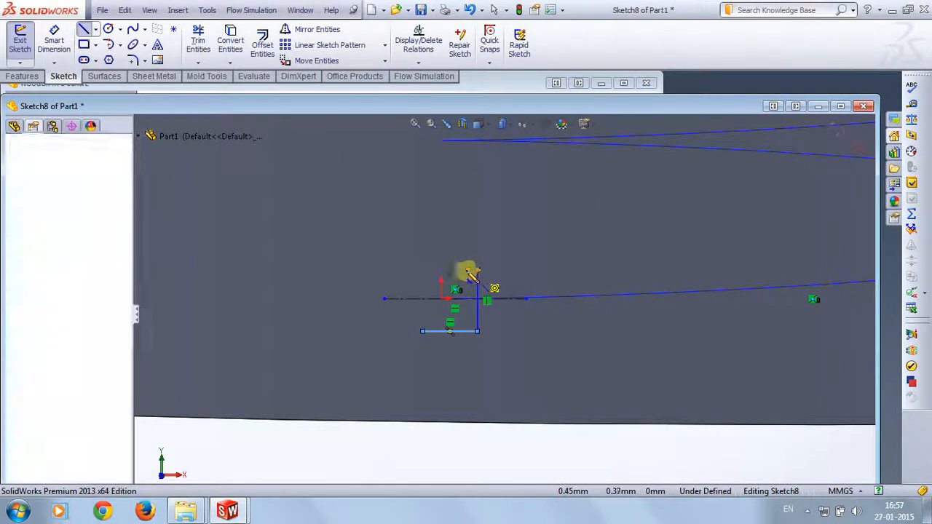
pyautogui.click(425, 271)
pyautogui.press('Escape')
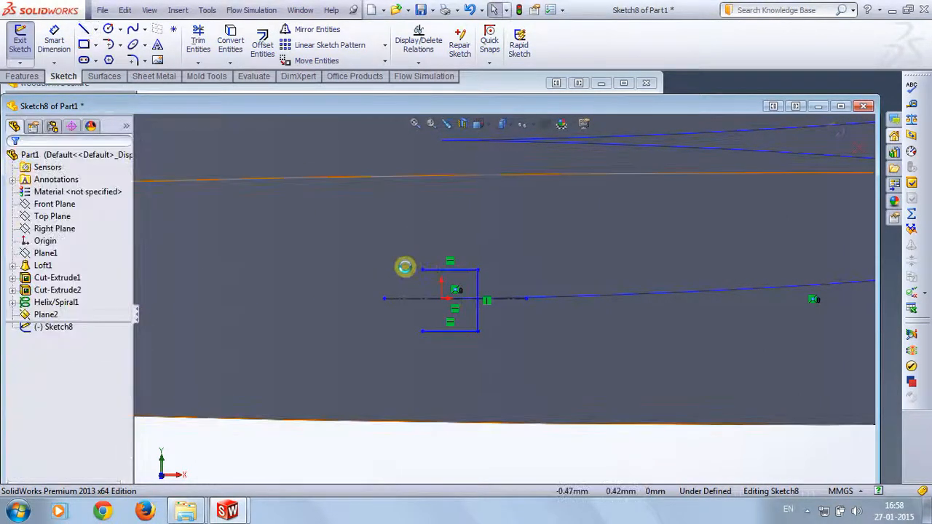
# Step: Add a perpendicular relation between the profile's vertical line and the construction centreline
pyautogui.click(474, 316)
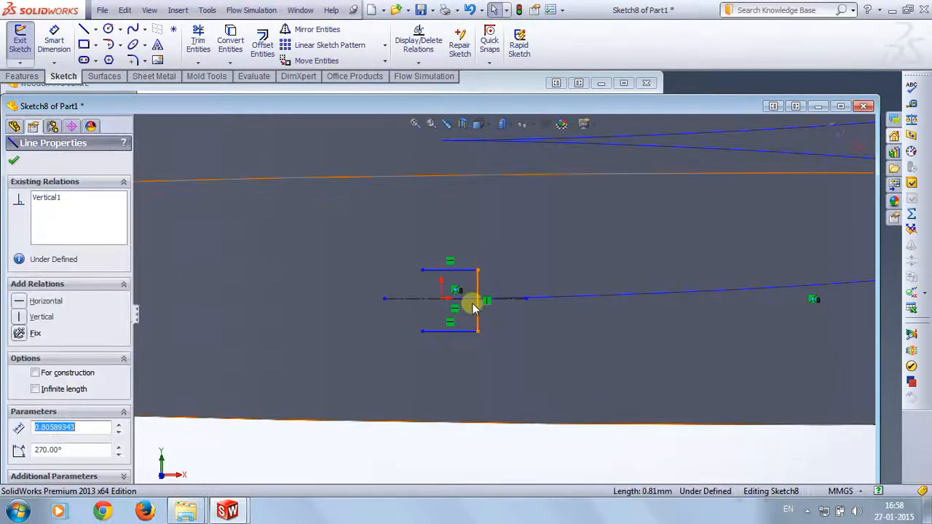
pyautogui.keyDown('ctrl'); pyautogui.click(385, 300); pyautogui.keyUp('ctrl')
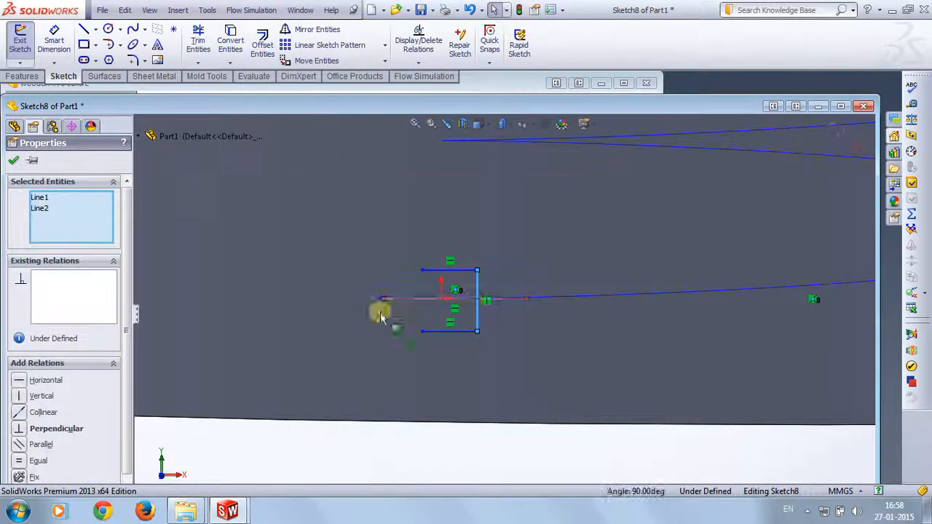
pyautogui.click(19, 429)
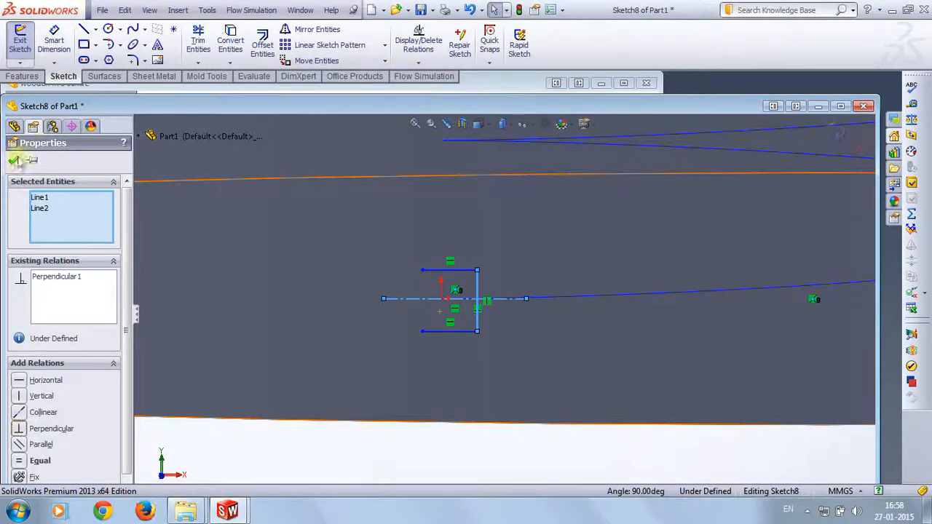
pyautogui.click(477, 318)
pyautogui.keyDown('ctrl'); pyautogui.click(443, 299); pyautogui.keyUp('ctrl')
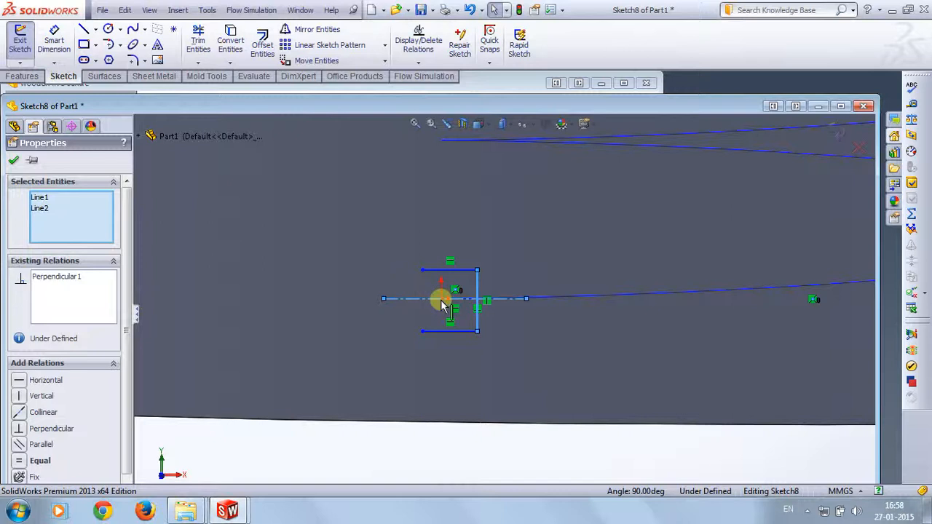
pyautogui.keyDown('ctrl'); pyautogui.click(441, 299); pyautogui.keyUp('ctrl')
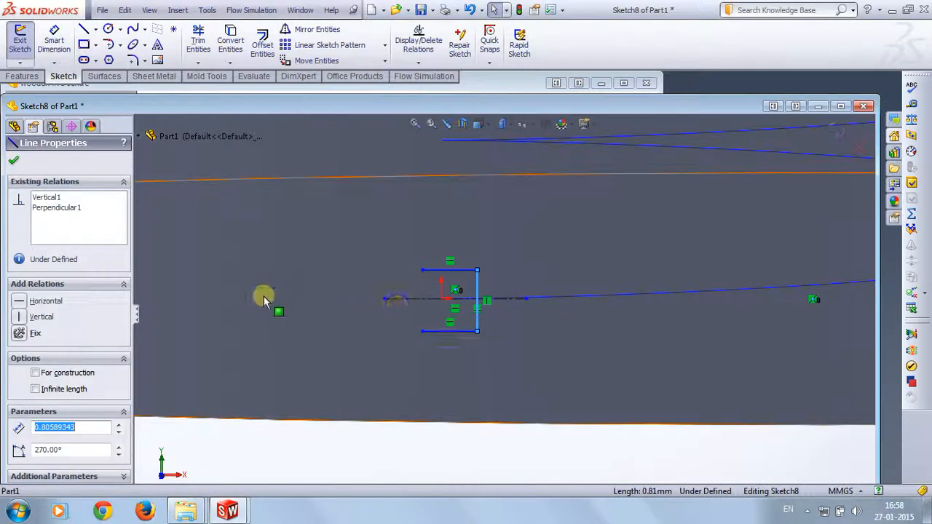
pyautogui.click(15, 160)
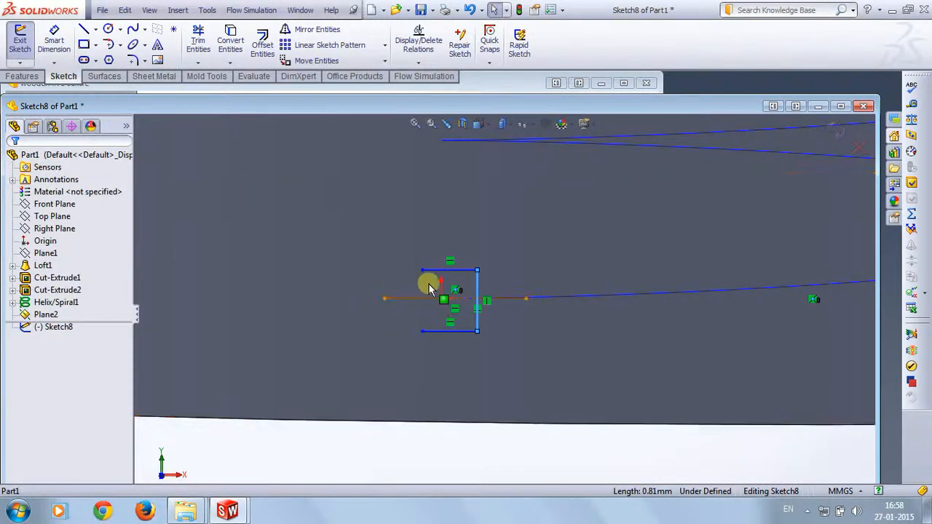
# Step: Try to close the profile with tangent arcs from the upper horizontal line through the centreline's end to the lower horizontal line
pyautogui.click(111, 47)
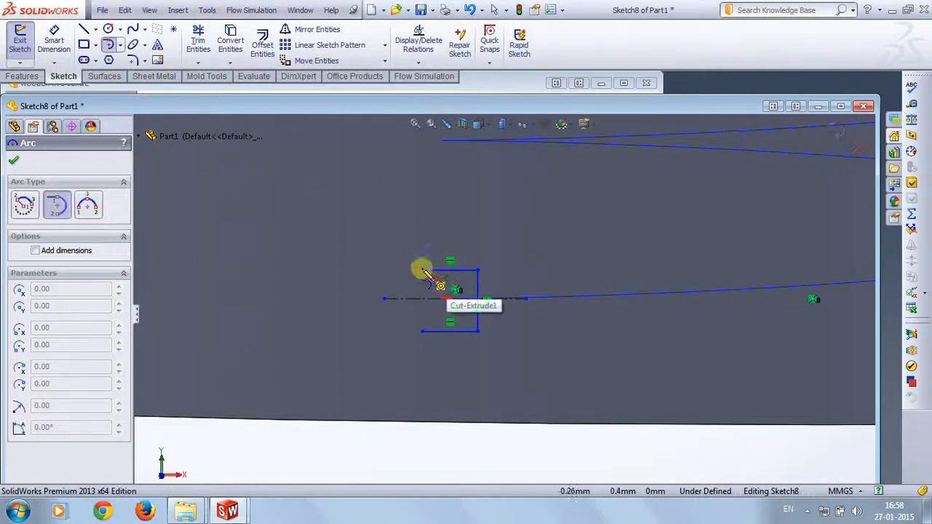
pyautogui.click(385, 298)
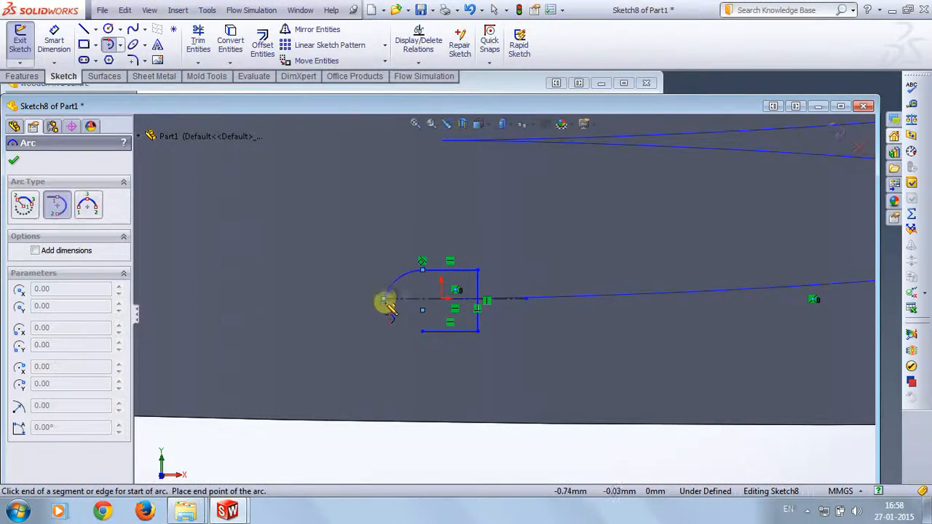
pyautogui.click(422, 332)
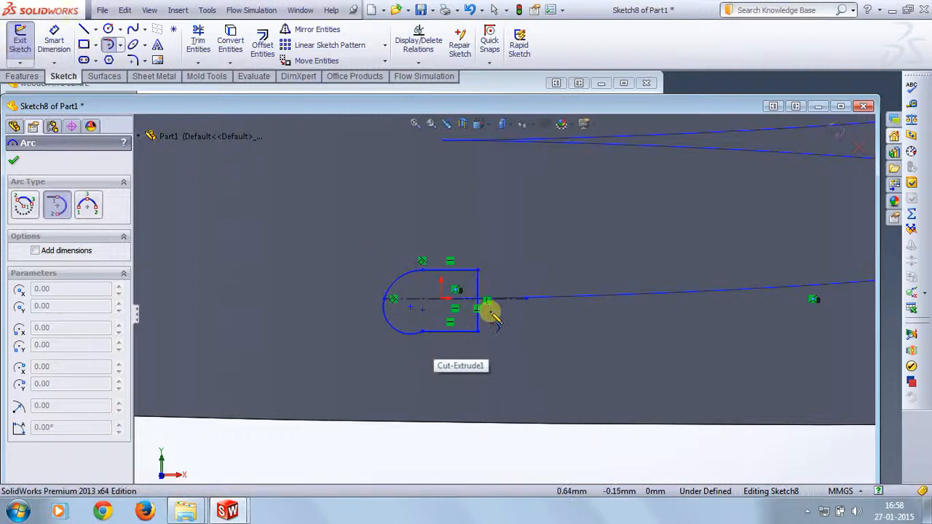
# Step: Undo the arcs, the perpendicular relation and the three profile lines, back to the construction centreline
pyautogui.hotkey('ctrl', 'z')
pyautogui.hotkey('ctrl', 'z')
pyautogui.hotkey('ctrl', 'z')
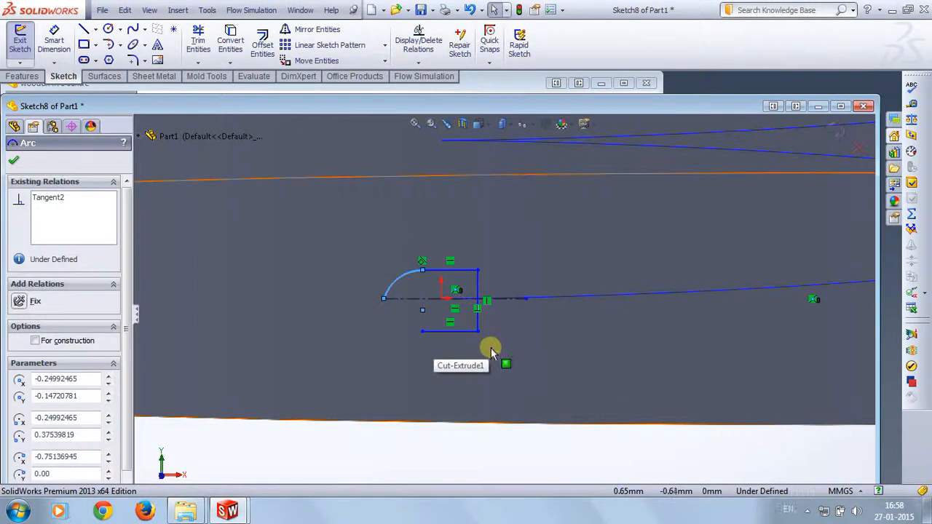
pyautogui.hotkey('ctrl', 'z')
pyautogui.hotkey('ctrl', 'z')
pyautogui.hotkey('ctrl', 'z')
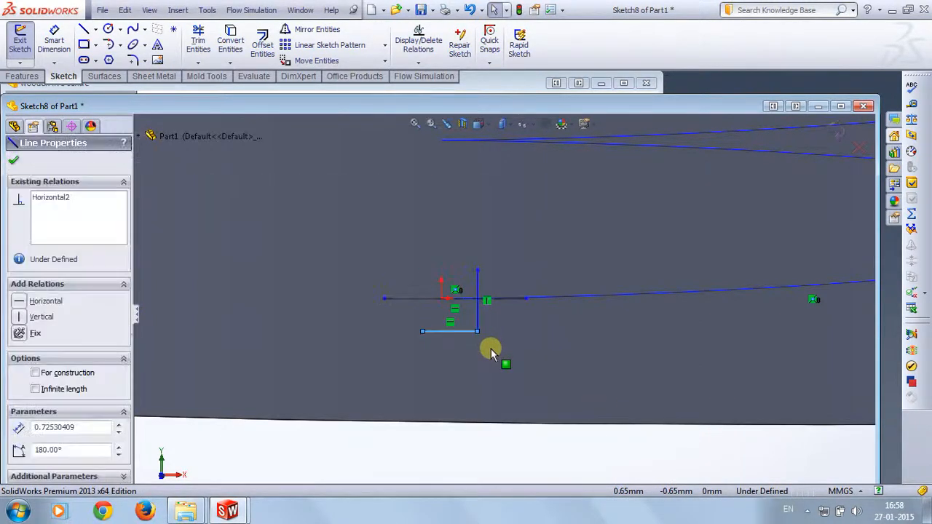
pyautogui.hotkey('ctrl', 'z')
pyautogui.hotkey('ctrl', 'z')
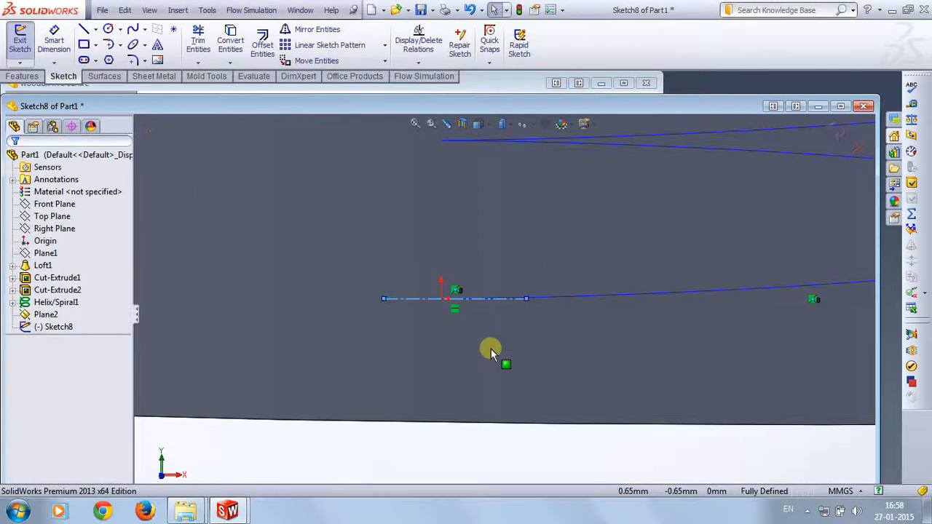
# Step: Sketch a vertical line about 0.45 mm down from the construction centreline, followed by a horizontal line about 0.6 mm long towards the centreline's free end
pyautogui.click(84, 29)
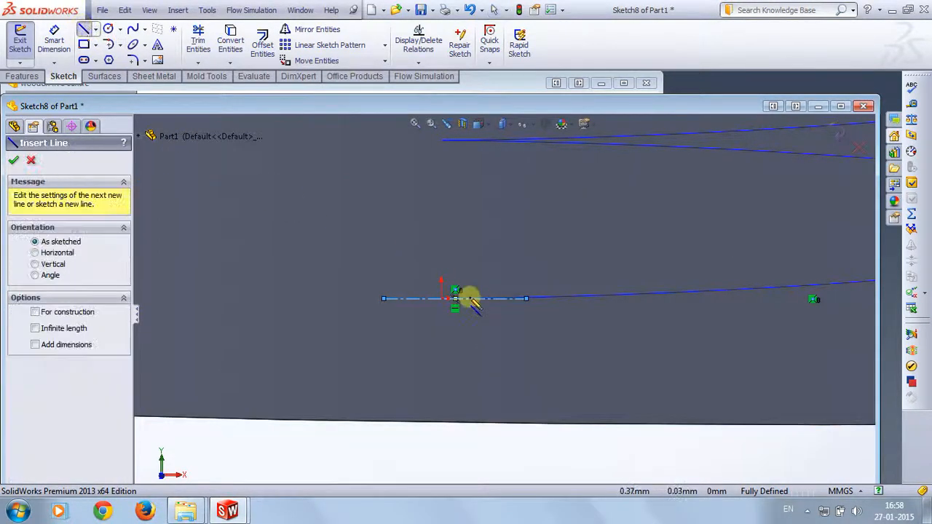
pyautogui.click(480, 300)
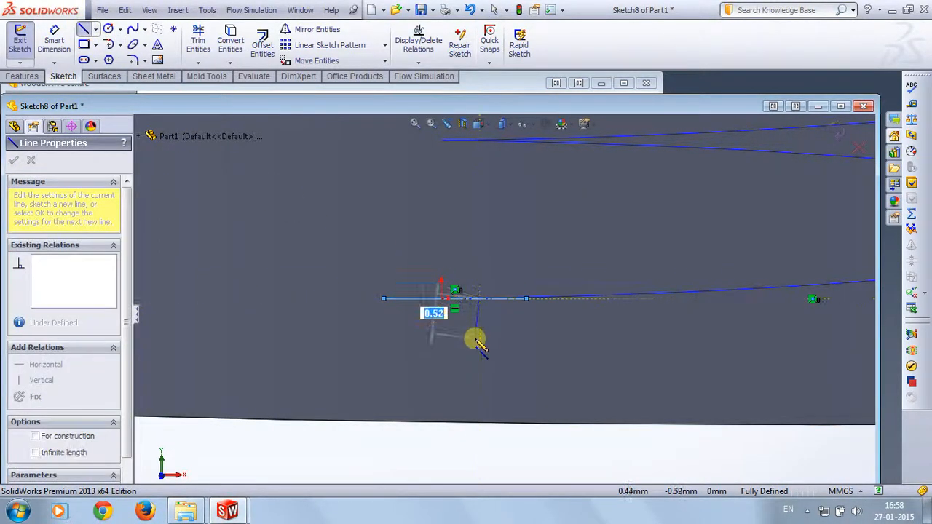
pyautogui.click(479, 334)
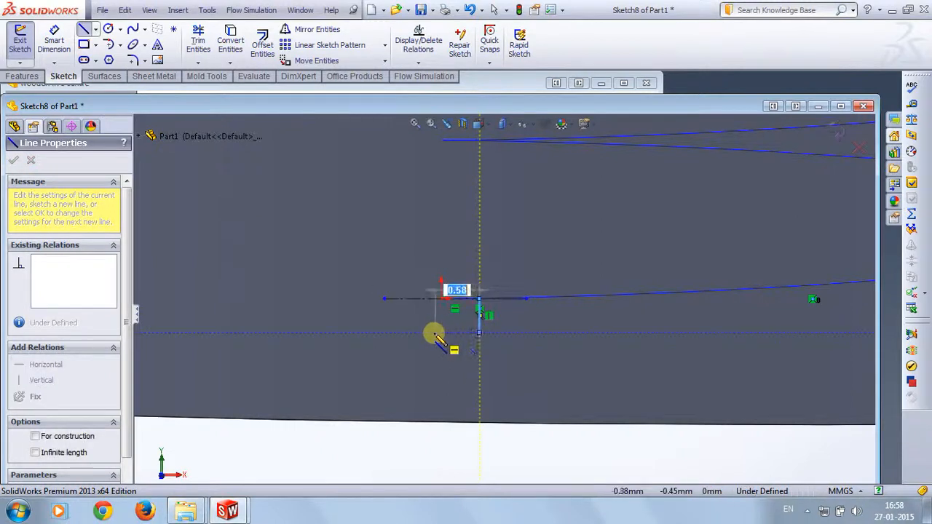
pyautogui.click(437, 333)
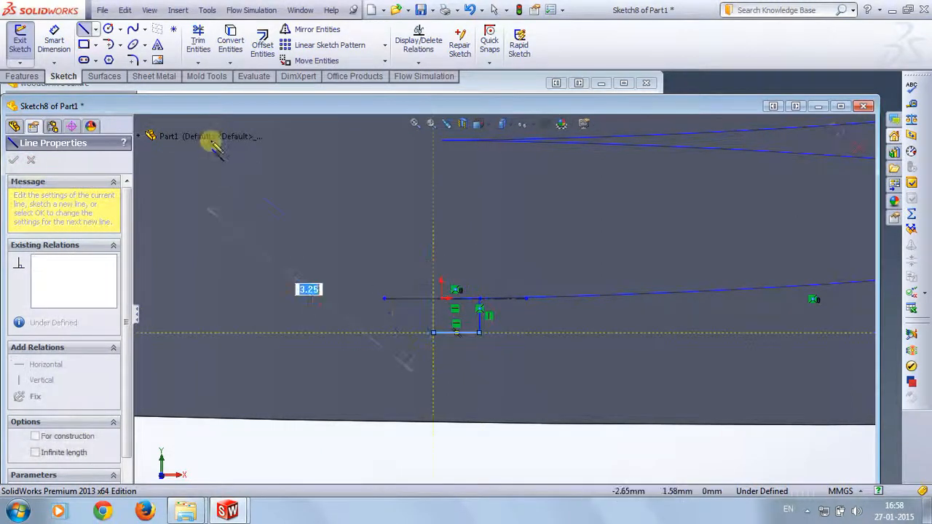
# Step: Close the lower half-profile with a tangent arc from the horizontal line's end to the free end of the construction centreline
pyautogui.click(109, 44)
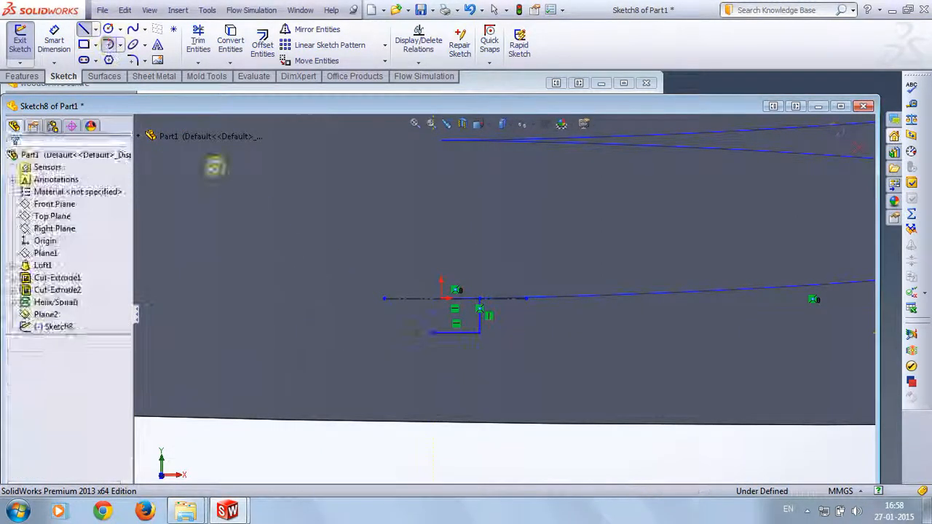
pyautogui.click(436, 334)
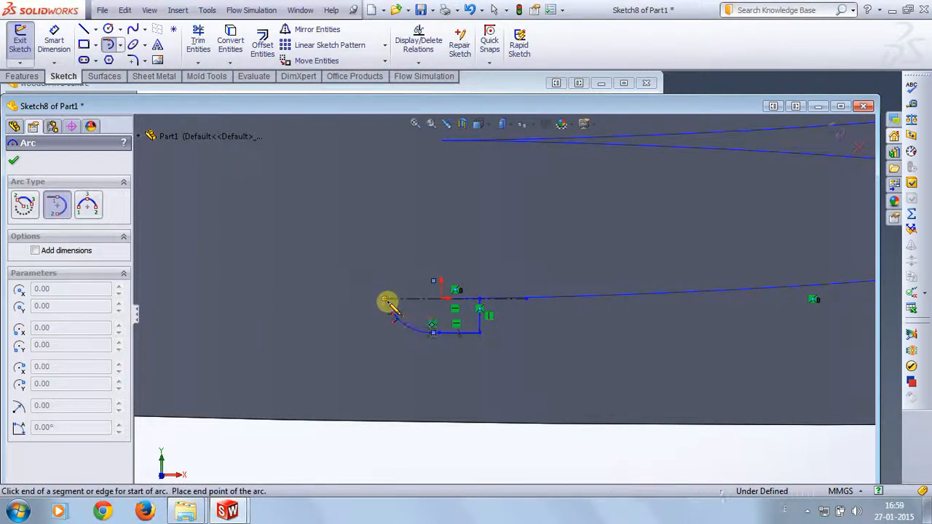
pyautogui.click(388, 301)
pyautogui.press('Escape')
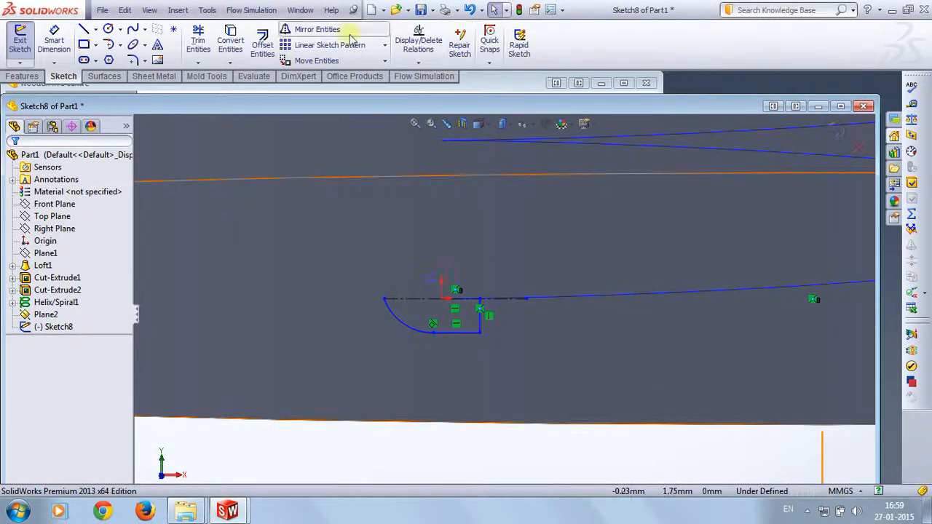
# Step: Mirror the vertical line, horizontal line and arc about the construction centreline and exit the sketch
pyautogui.click(301, 33)
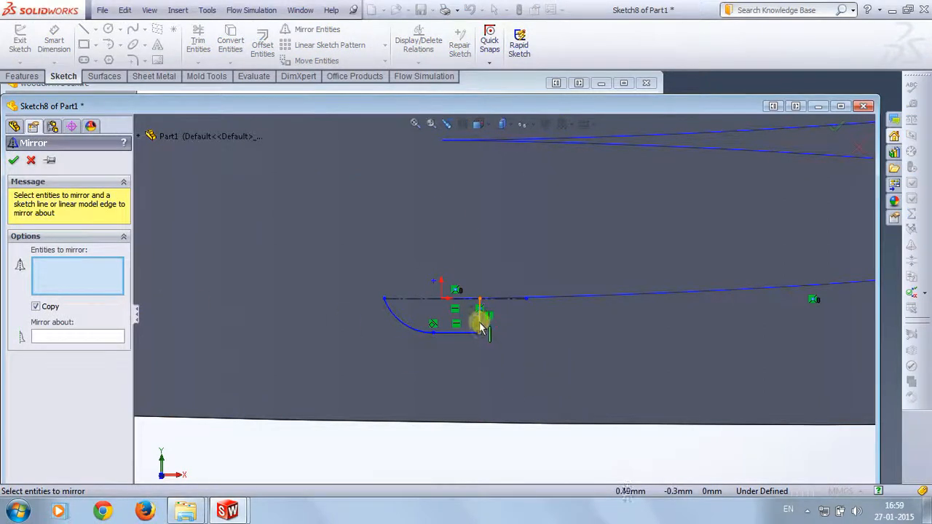
pyautogui.click(480, 326)
pyautogui.click(455, 334)
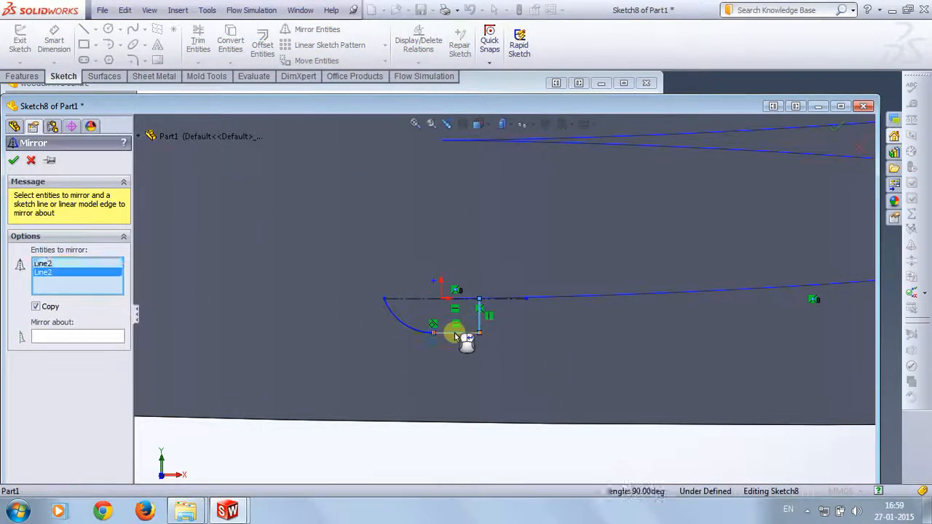
pyautogui.click(404, 324)
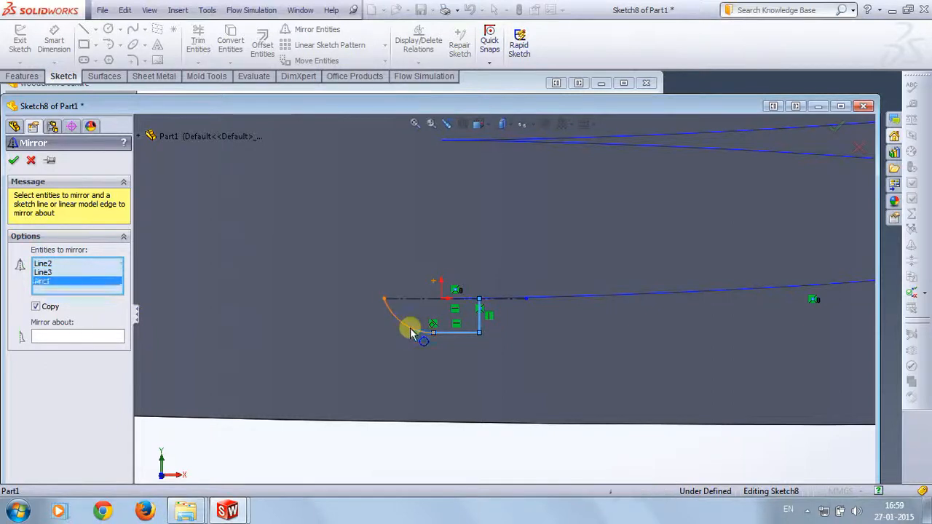
pyautogui.click(81, 337)
pyautogui.click(450, 298)
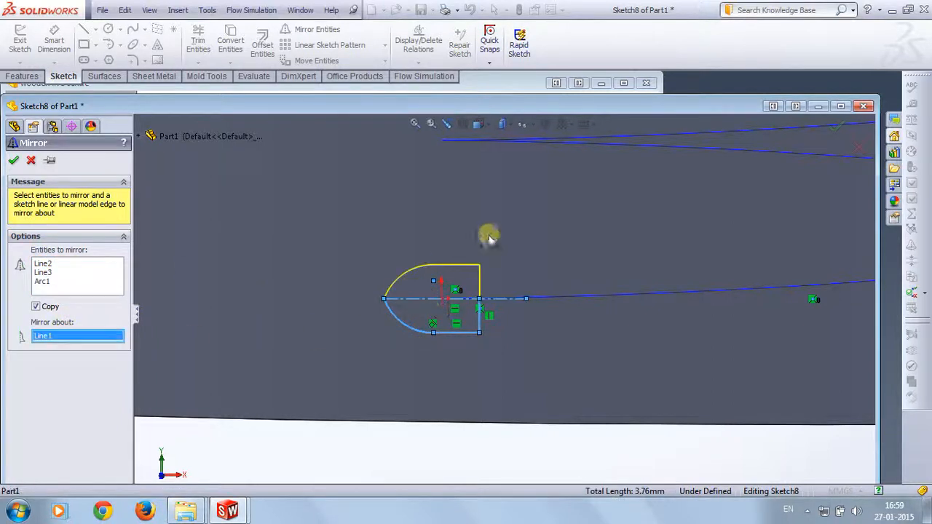
pyautogui.click(14, 160)
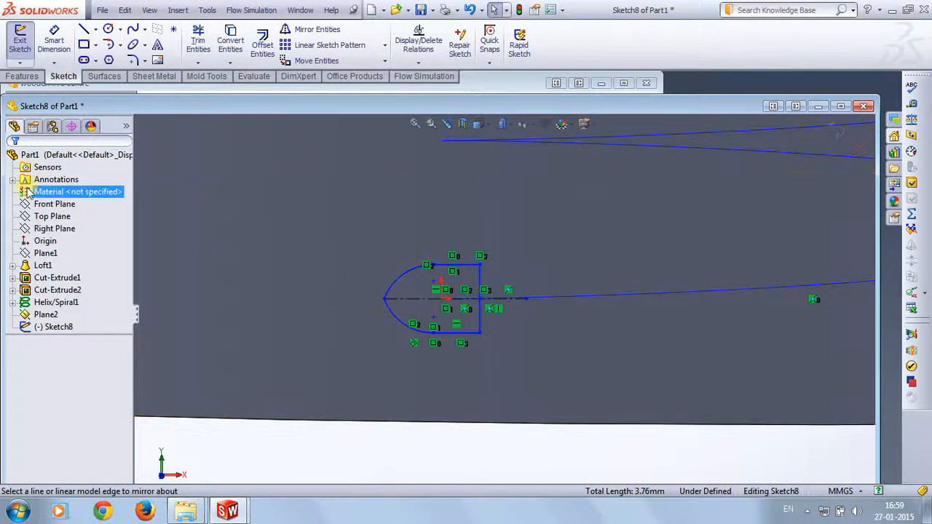
pyautogui.click(837, 131)
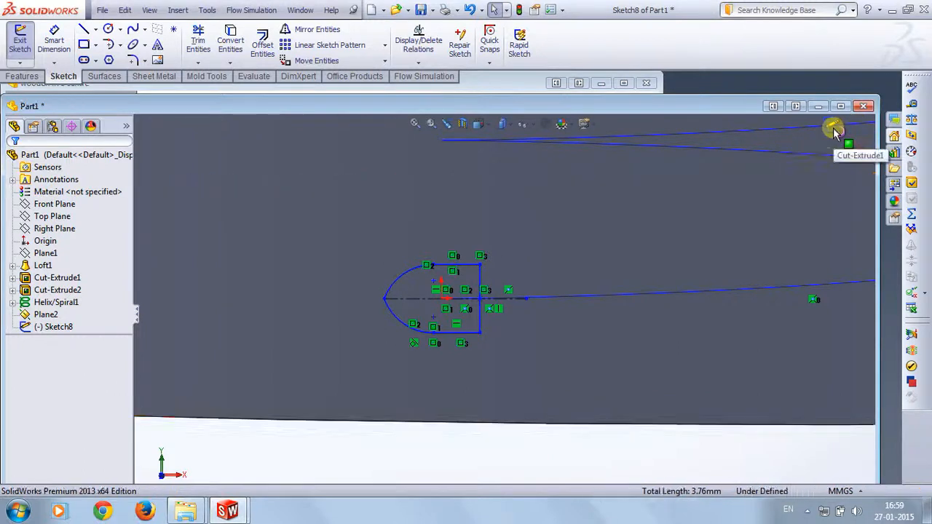
pyautogui.scroll(10, 450, 300)
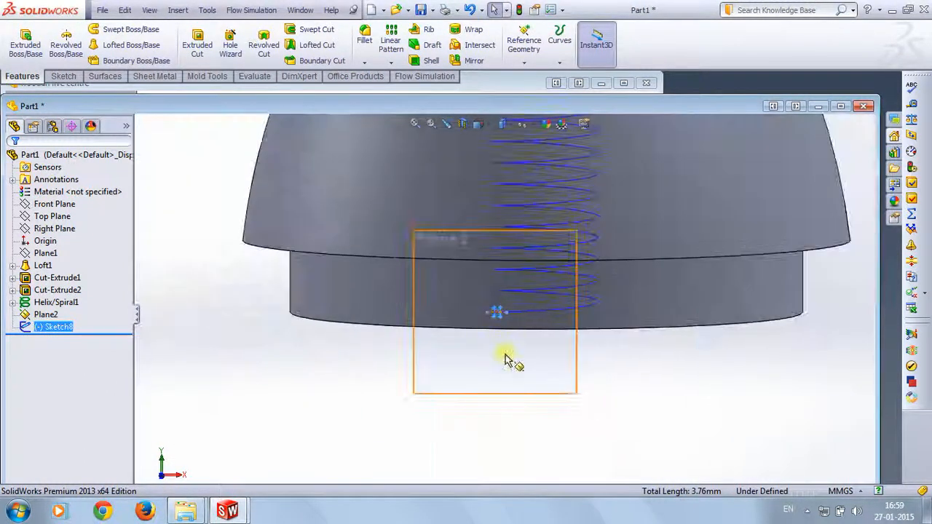
pyautogui.moveTo(617, 419)
pyautogui.mouseDown(button='middle')
pyautogui.moveTo(618, 404)
pyautogui.moveTo(618, 413)
pyautogui.mouseUp(button='middle')
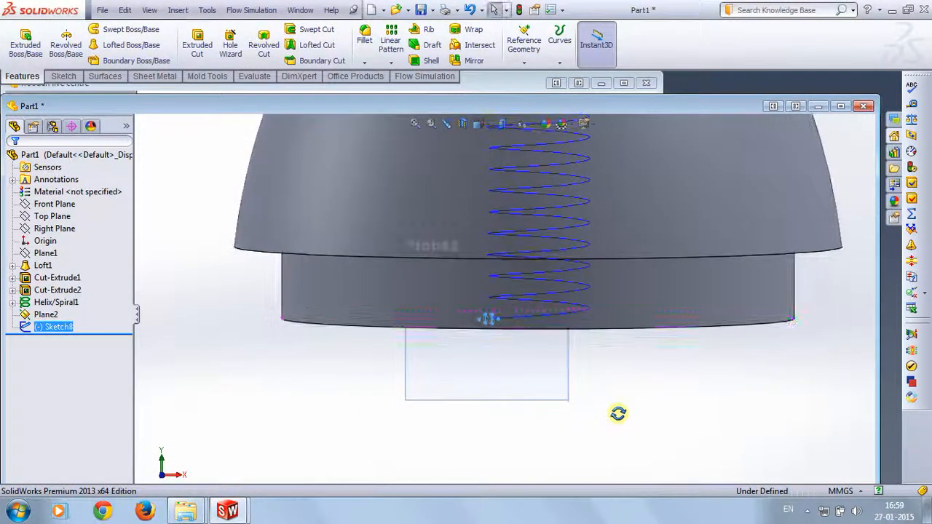
pyautogui.click(580, 316)
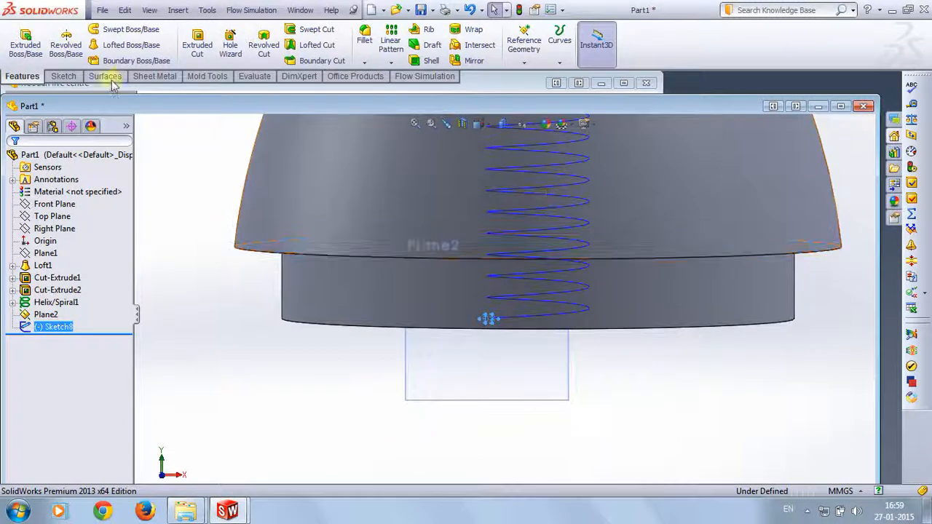
pyautogui.click(128, 30)
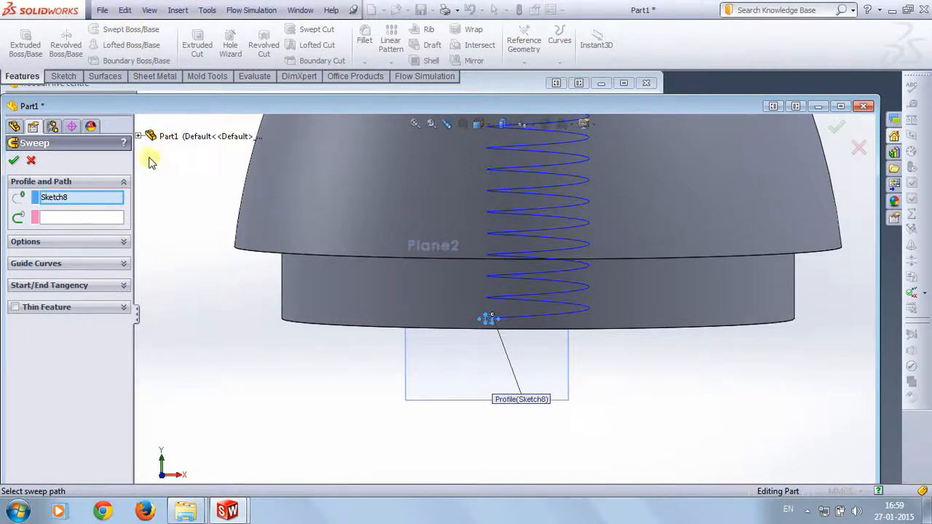
pyautogui.click(32, 161)
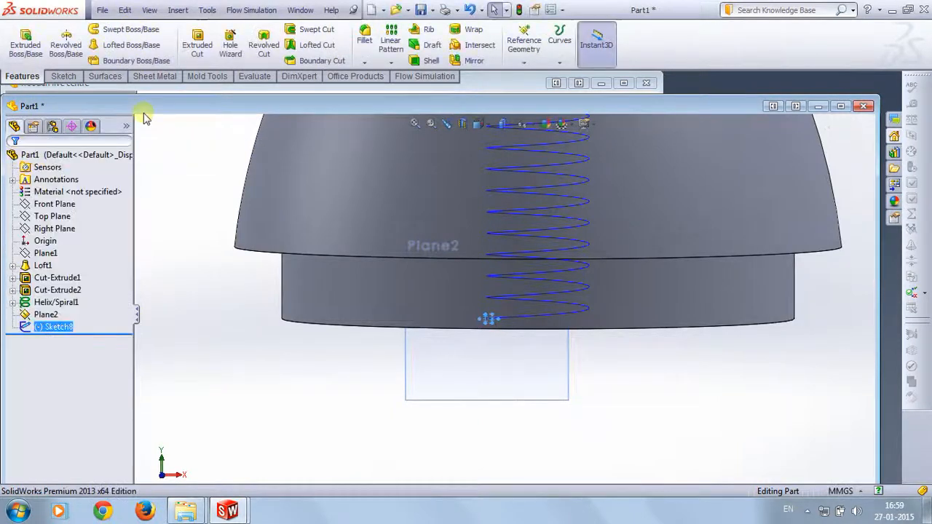
# Step: Cut the thread in the central hole with a Swept Cut of Sketch8 along Helix/Spiral1, and inspect the hole from below
pyautogui.click(310, 29)
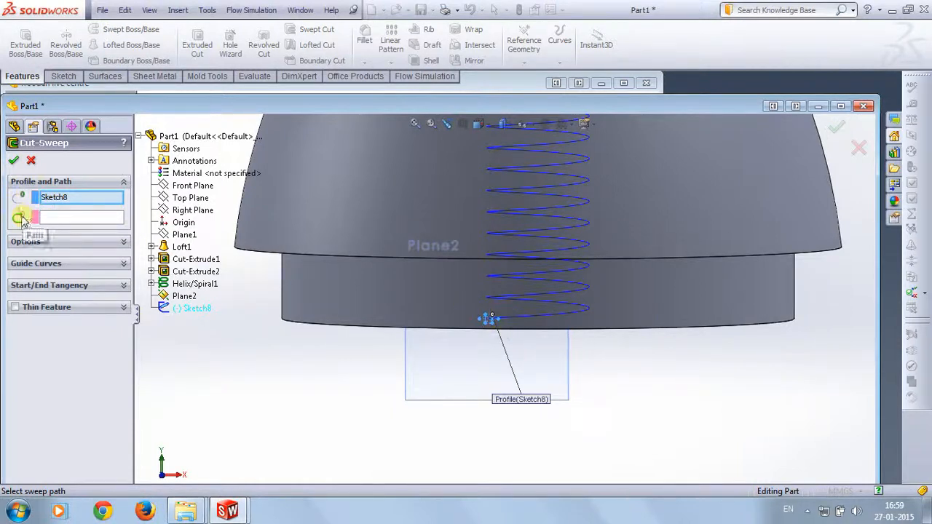
pyautogui.click(82, 218)
pyautogui.click(202, 289)
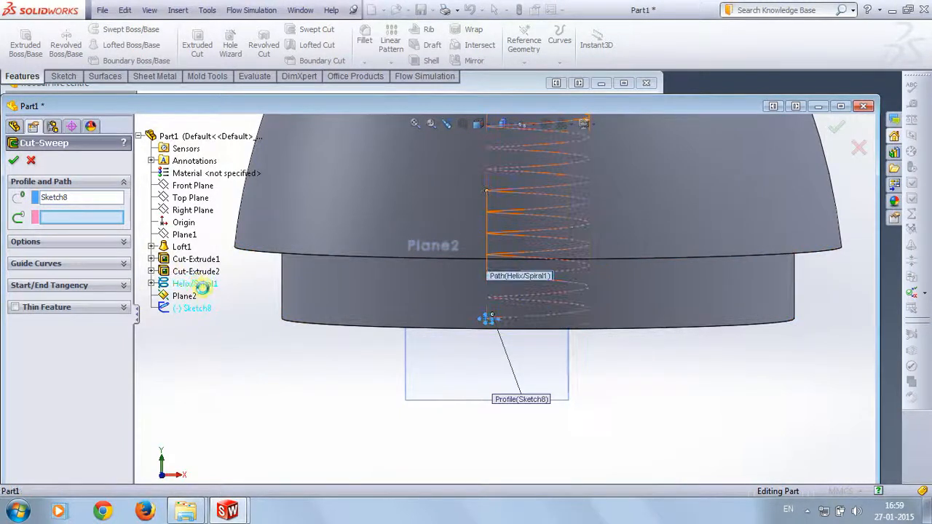
pyautogui.scroll(4, 311, 322)
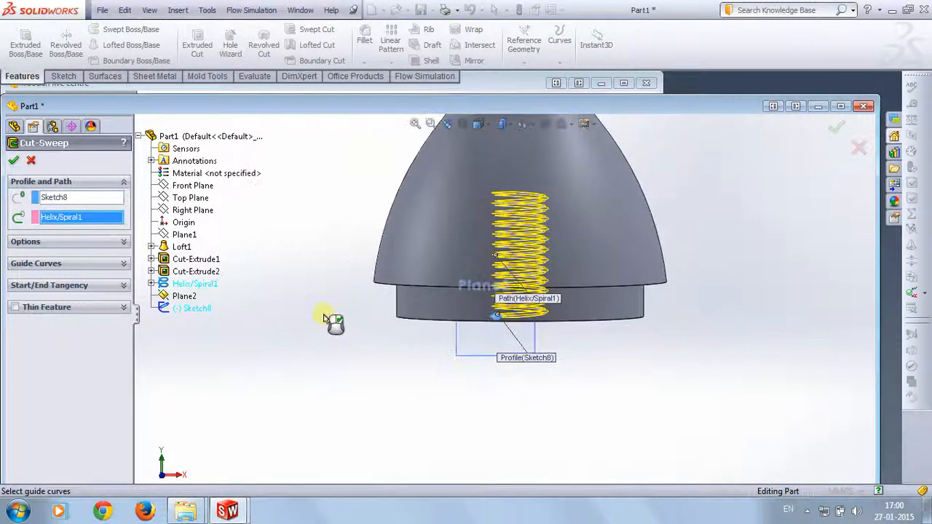
pyautogui.moveTo(353, 412); pyautogui.dragTo(370, 363, button='middle')
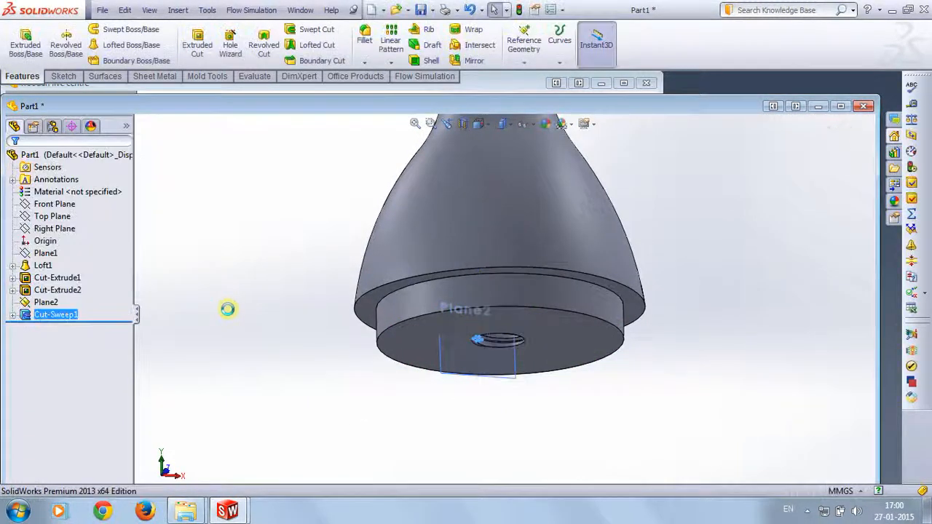
pyautogui.moveTo(380, 388); pyautogui.dragTo(315, 242, button='middle')
pyautogui.scroll(-10, 455, 276)
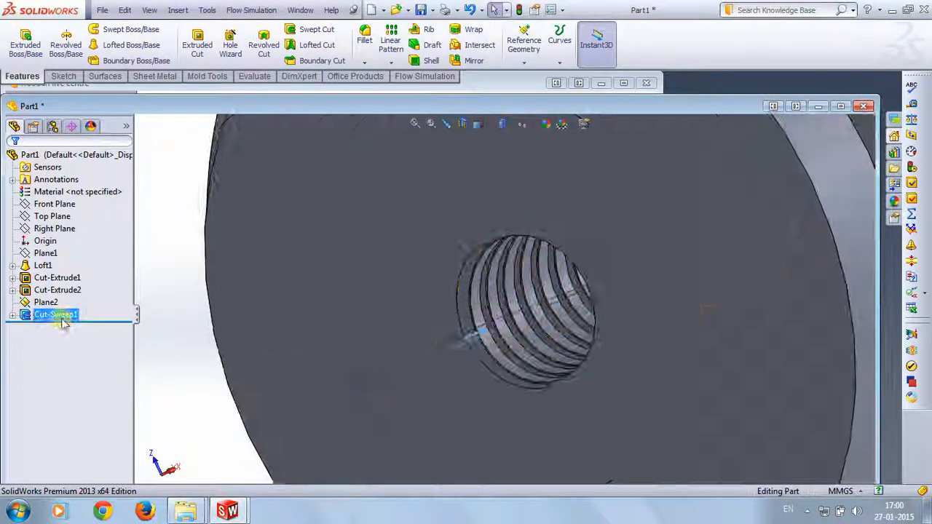
# Step: Hide Plane2 and inspect the thread inside the central hole up close
pyautogui.click(53, 304)
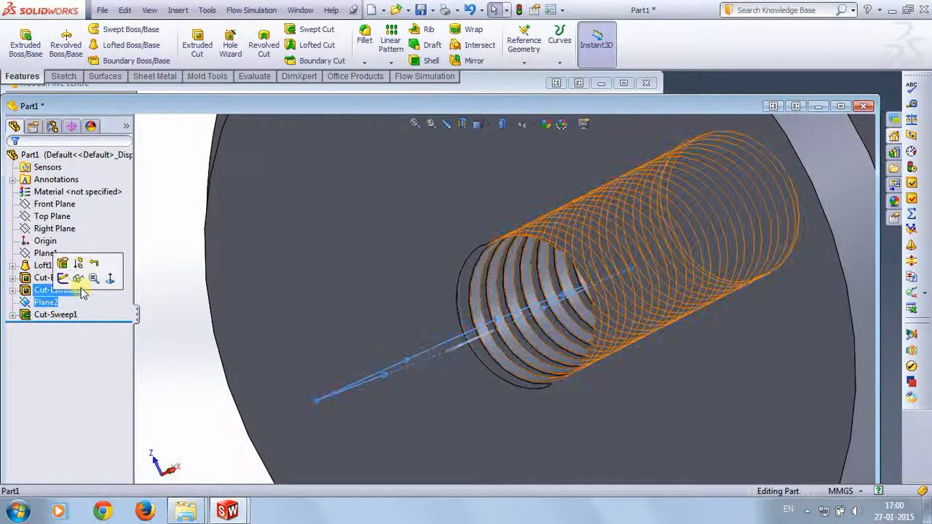
pyautogui.click(75, 273)
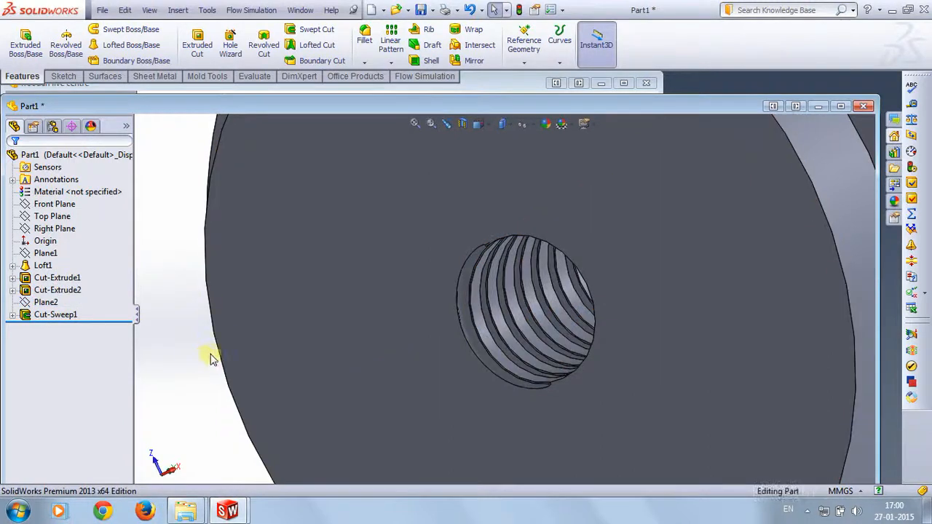
pyautogui.scroll(10, 381, 358)
pyautogui.moveTo(376, 387); pyautogui.dragTo(356, 345, button='middle')
pyautogui.scroll(-5, 486, 301)
pyautogui.scroll(-3, 487, 299)
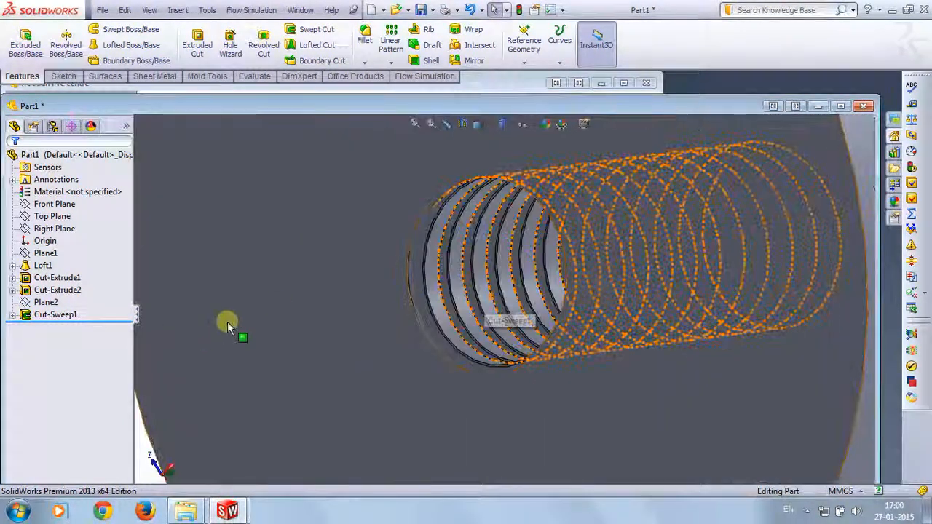
pyautogui.scroll(5, 256, 334)
pyautogui.moveTo(260, 337)
pyautogui.mouseDown(button='middle')
pyautogui.moveTo(324, 341)
pyautogui.moveTo(270, 337)
pyautogui.mouseUp(button='middle')
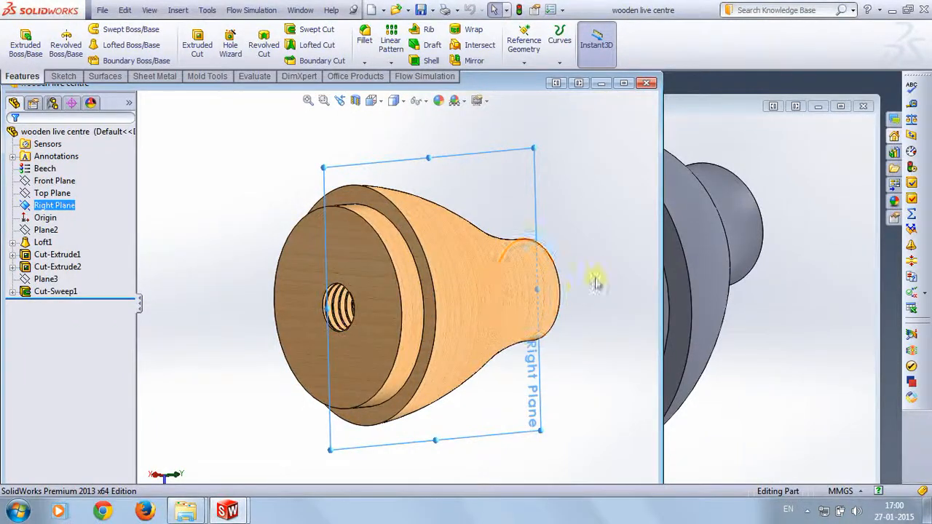
# Step: Examine the finished wooden live centre part from the side and base, and compare it with the new Part1 model
pyautogui.moveTo(597, 283); pyautogui.dragTo(554, 291, button='middle')
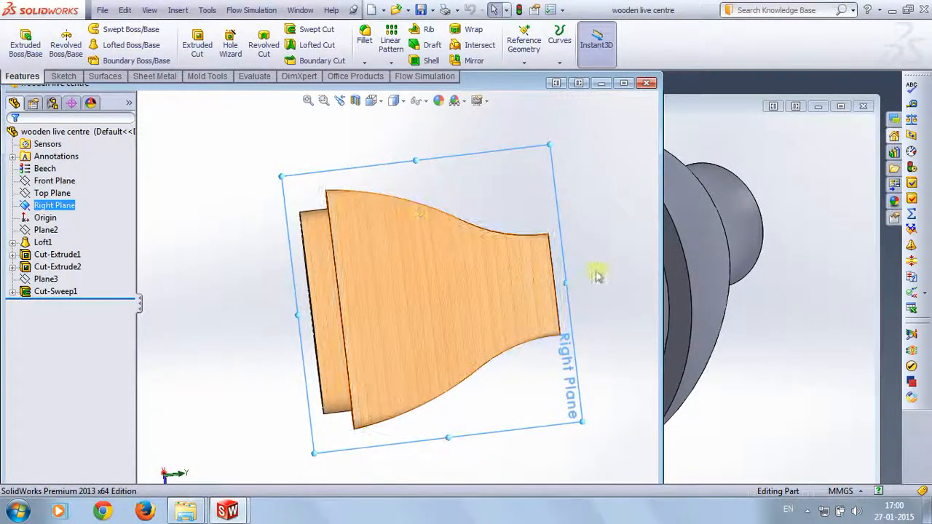
pyautogui.moveTo(254, 310); pyautogui.dragTo(376, 262, button='middle')
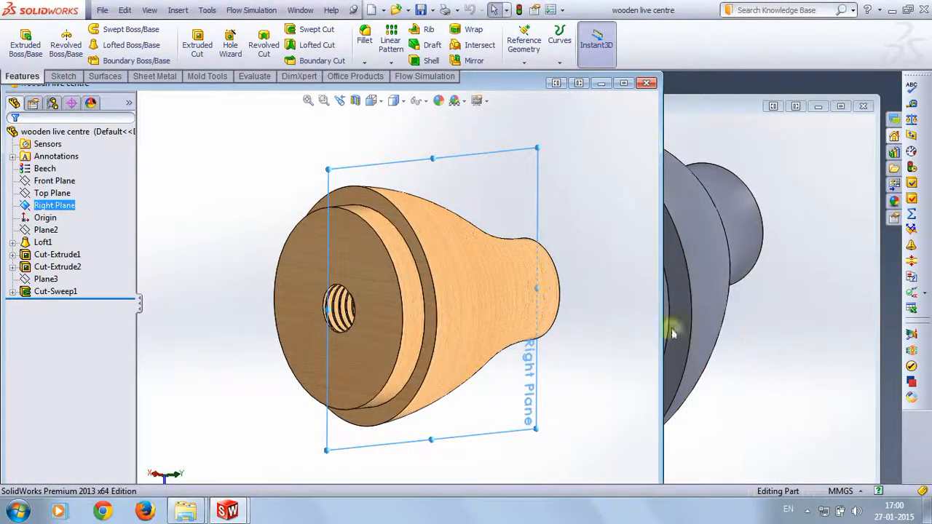
pyautogui.click(690, 110)
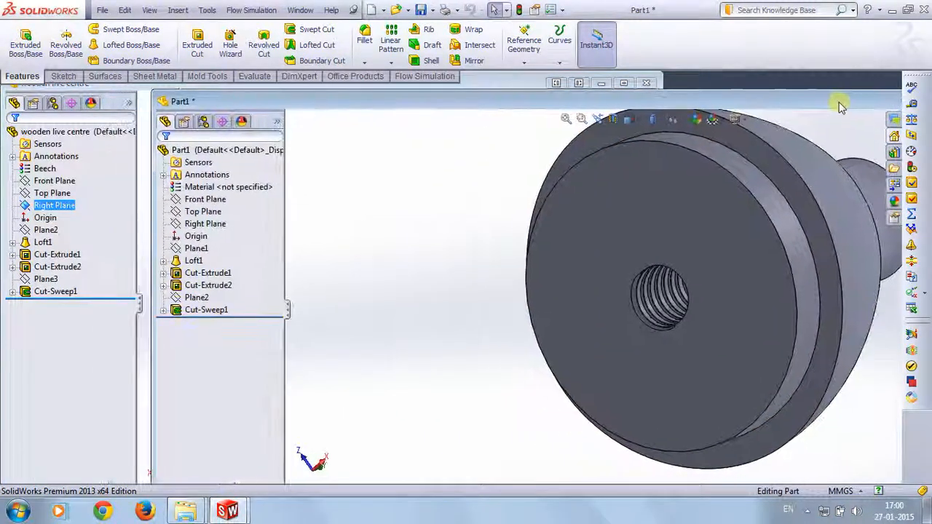
pyautogui.click(530, 98)
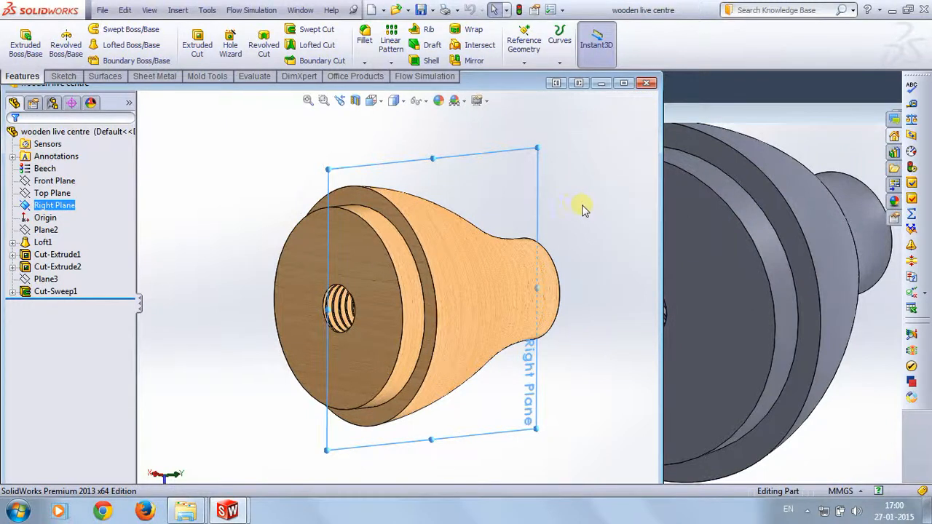
pyautogui.click(832, 278)
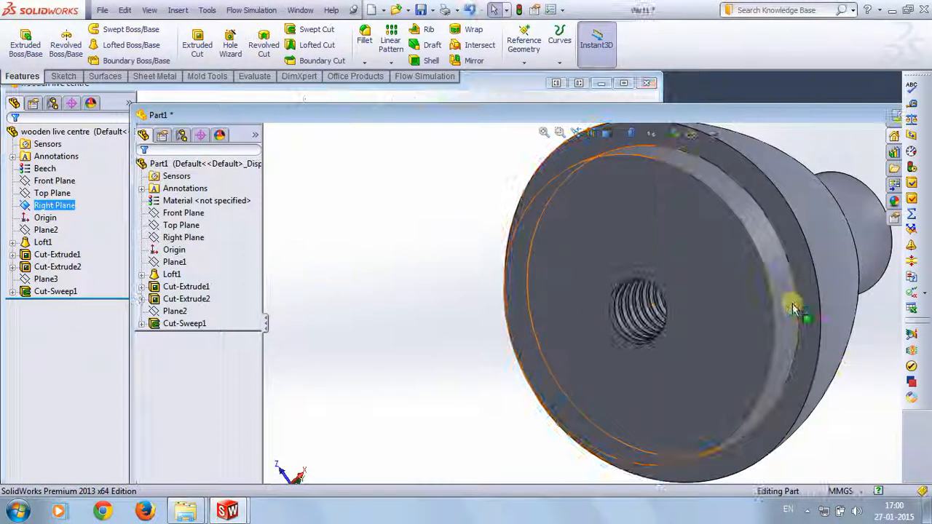
pyautogui.click(490, 89)
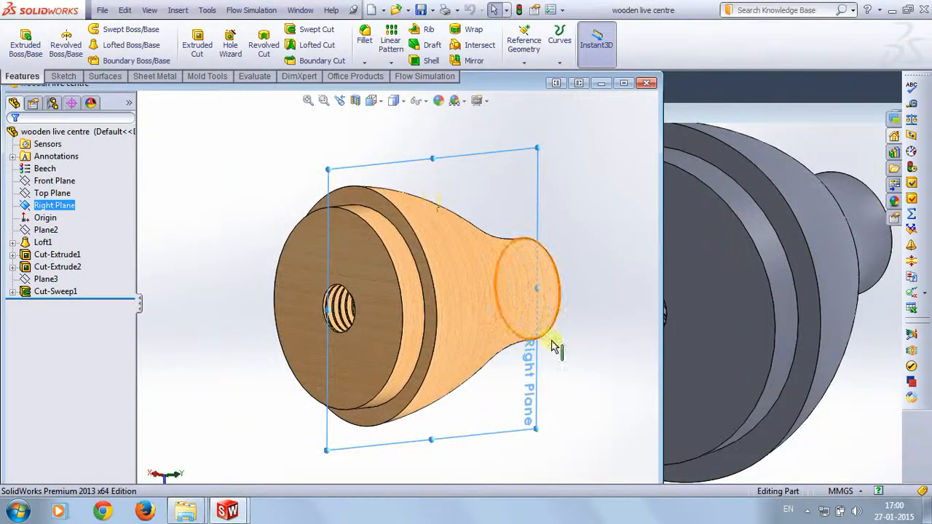
pyautogui.click(873, 401)
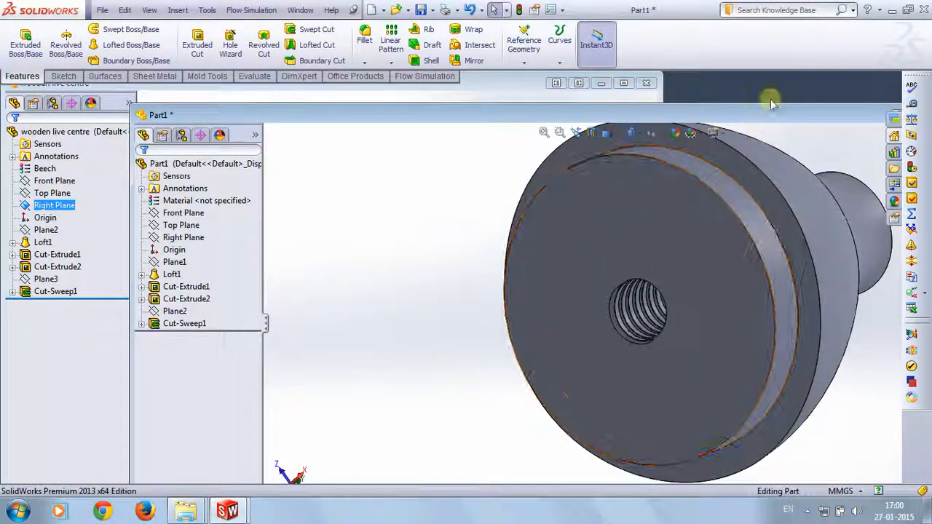
pyautogui.moveTo(757, 117); pyautogui.dragTo(740, 108)
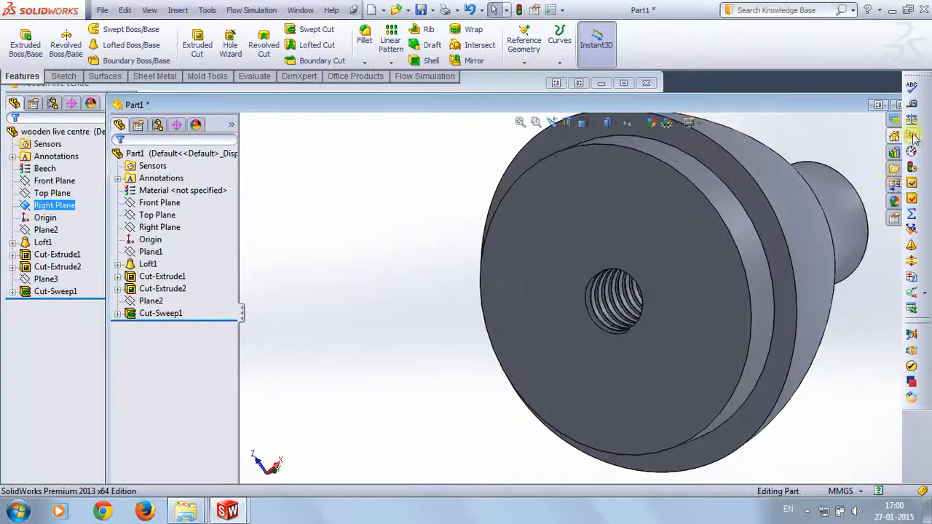
# Step: Open the appearance library and expand the Organic category down to its Wood appearances
pyautogui.click(895, 201)
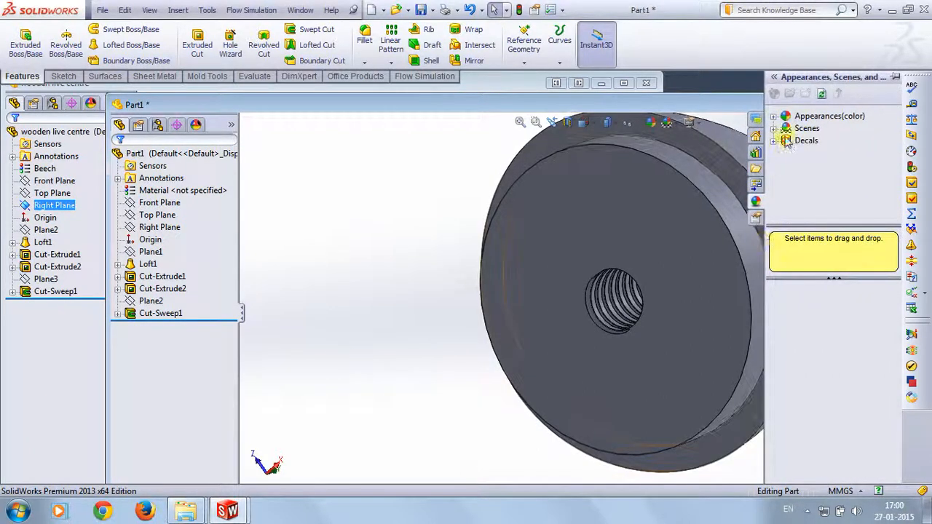
pyautogui.click(774, 118)
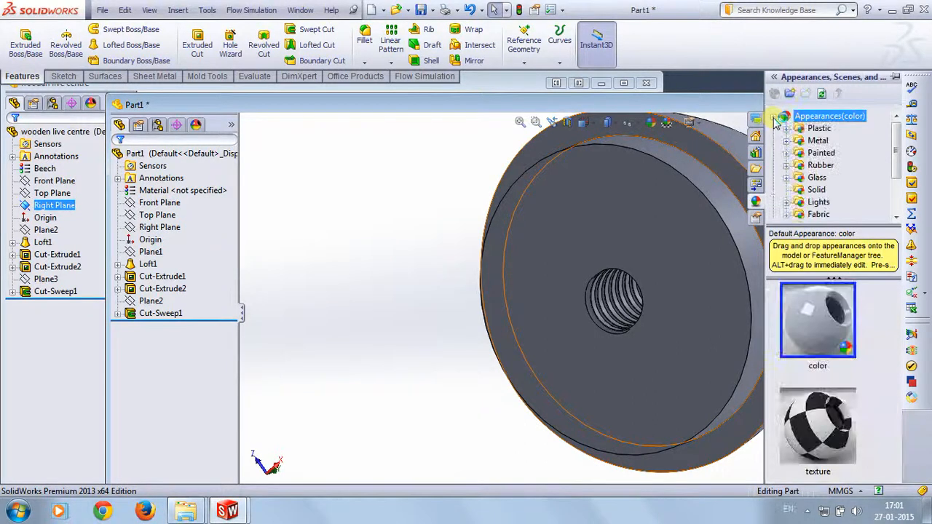
pyautogui.scroll(-1, 813, 187)
pyautogui.scroll(1, 814, 178)
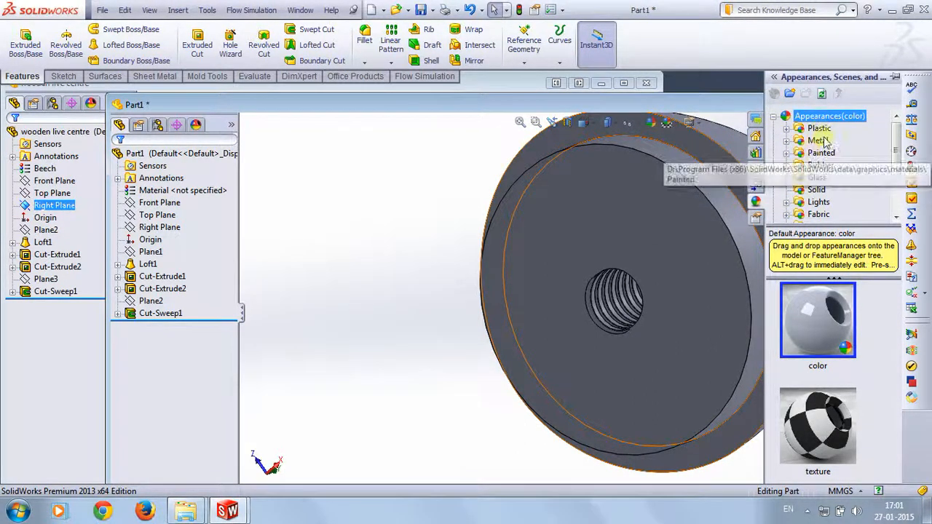
pyautogui.scroll(-2, 826, 188)
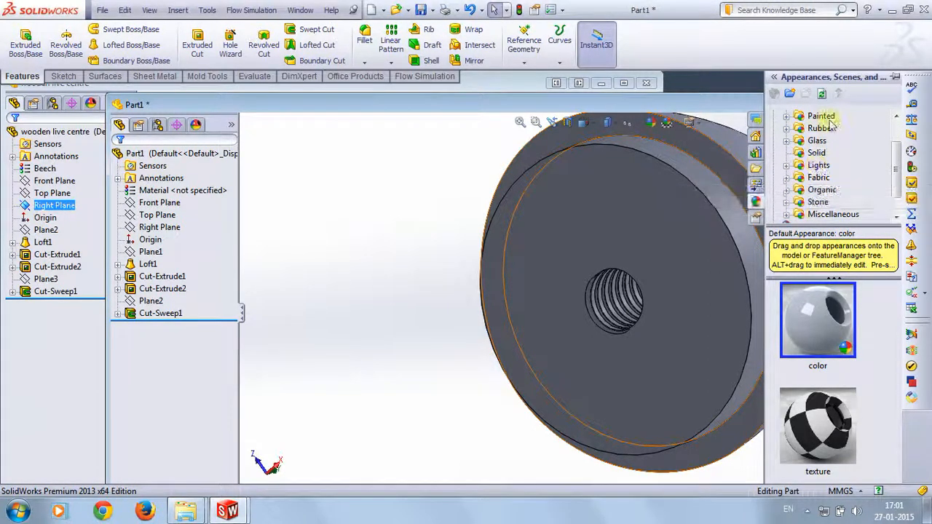
pyautogui.click(787, 189)
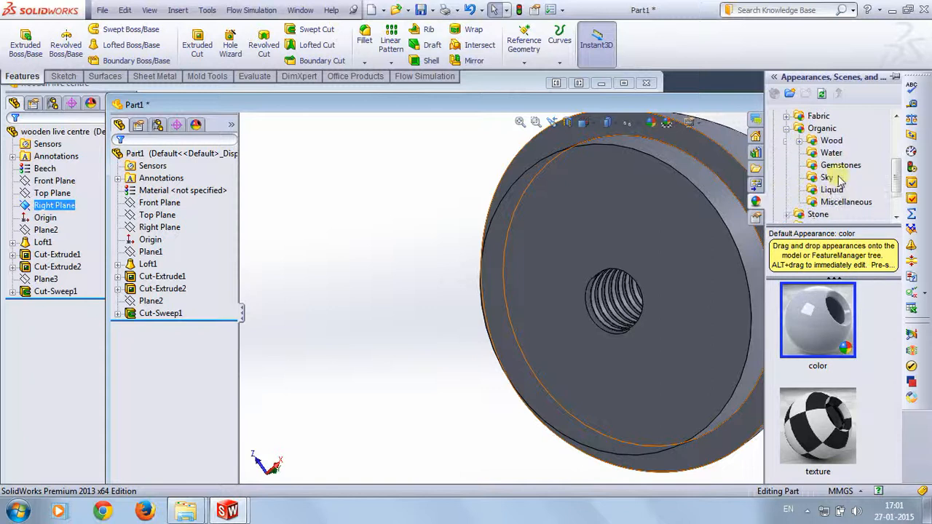
pyautogui.click(799, 141)
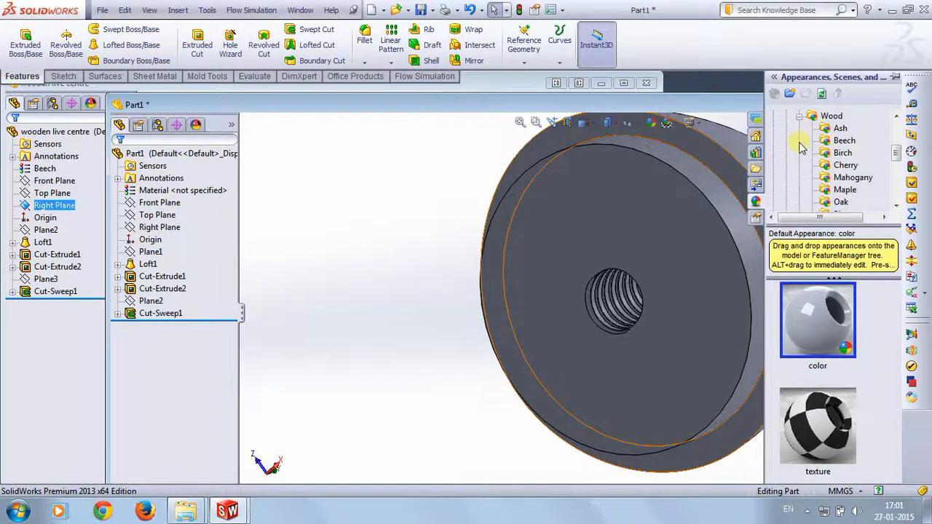
# Step: Apply the polished ash 2d wood appearance to the whole part and check how it looks
pyautogui.click(840, 128)
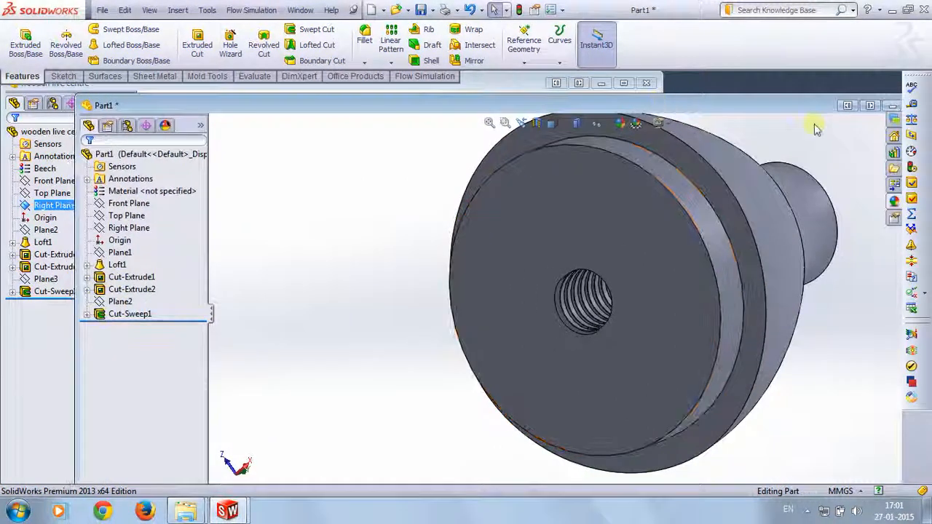
pyautogui.click(893, 200)
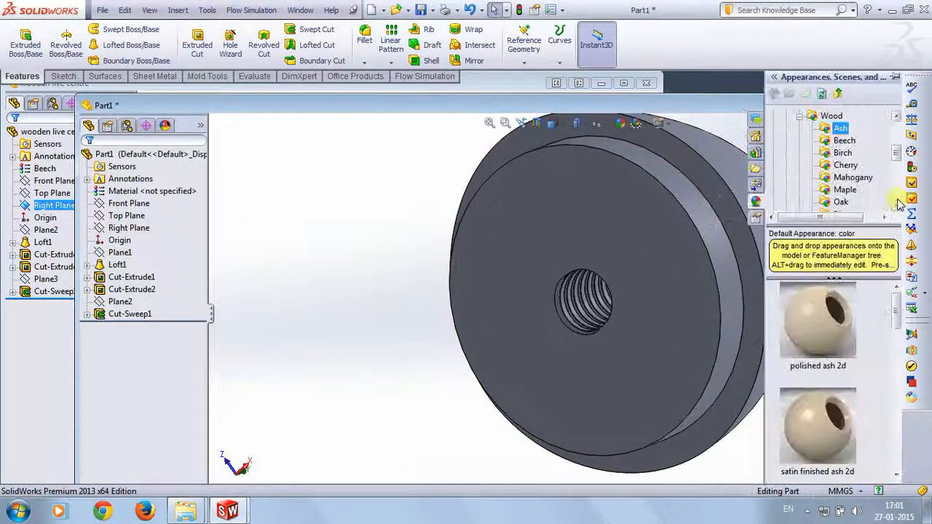
pyautogui.moveTo(649, 104); pyautogui.dragTo(556, 105)
pyautogui.click(894, 202)
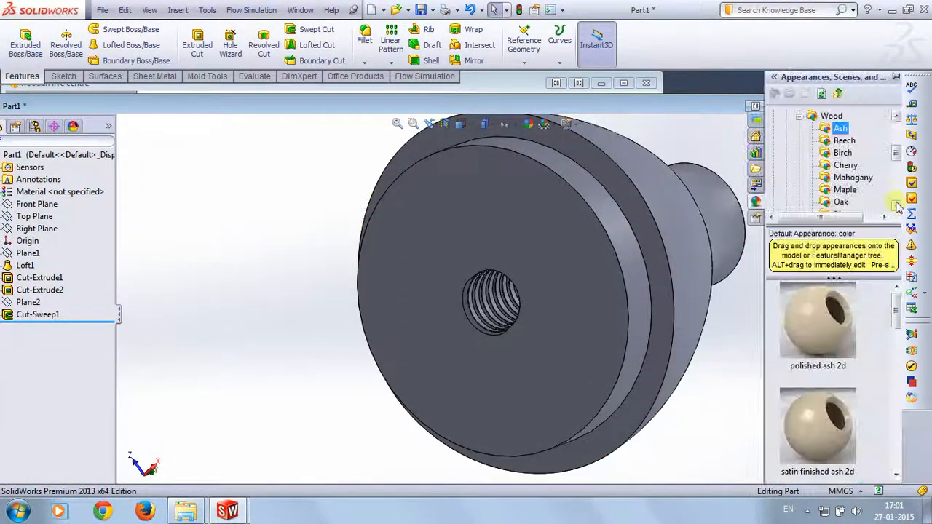
pyautogui.click(824, 332)
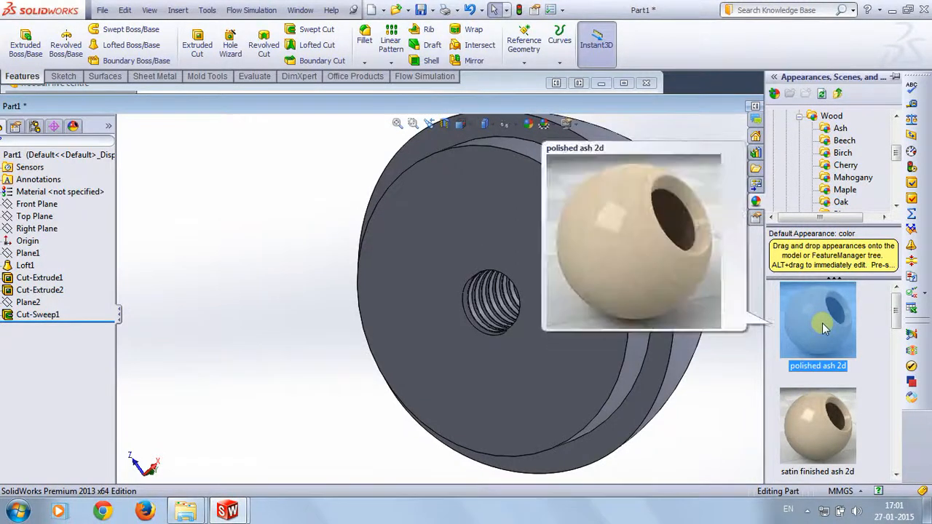
pyautogui.rightClick(824, 329)
pyautogui.click(848, 332)
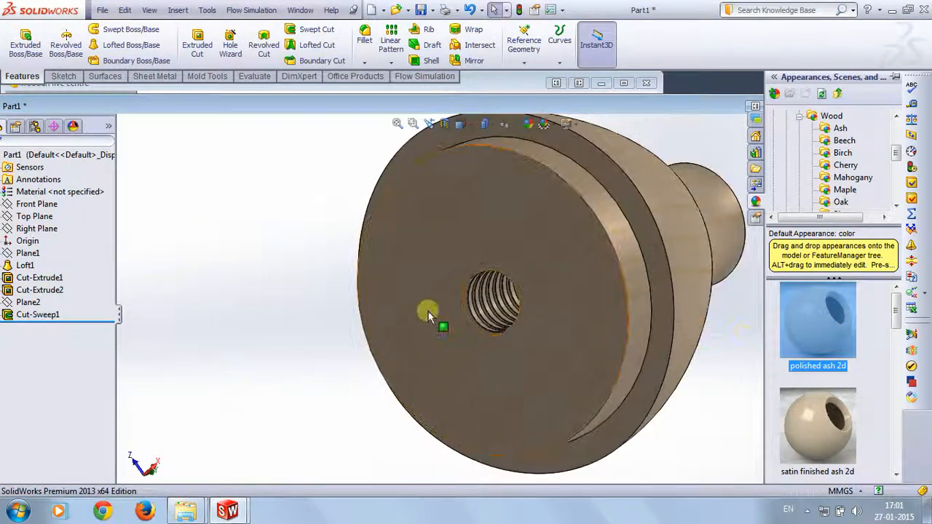
pyautogui.moveTo(427, 312); pyautogui.dragTo(269, 250, button='middle')
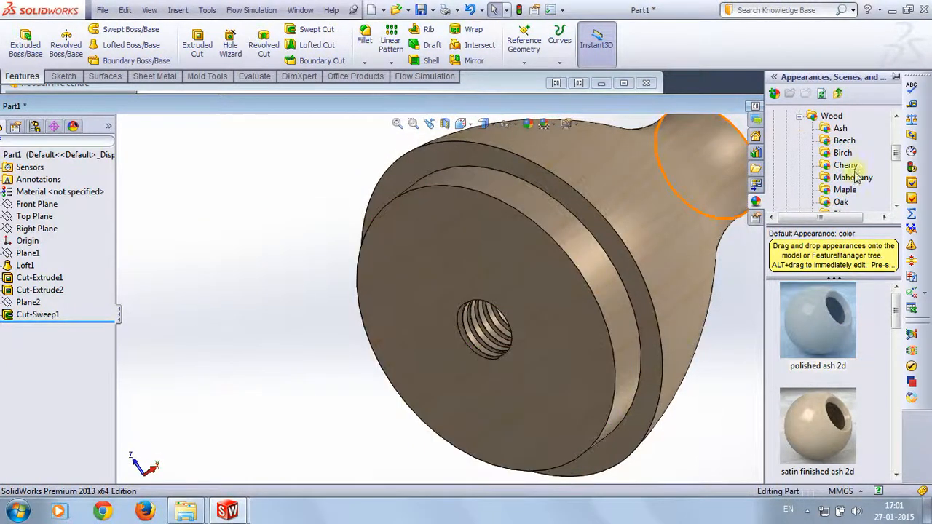
# Step: Browse the beech, mahogany and maple appearances, and apply polished oak 2d to the whole part
pyautogui.click(847, 142)
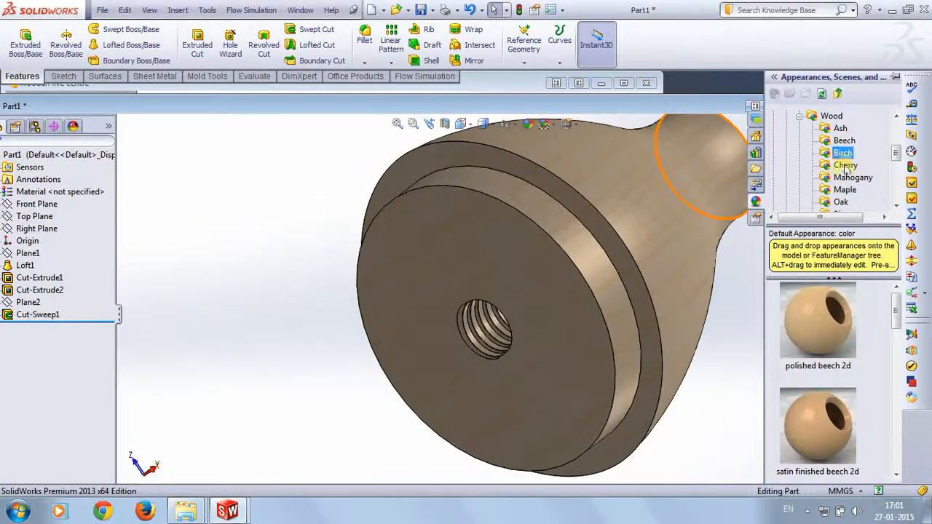
pyautogui.click(846, 178)
pyautogui.click(845, 190)
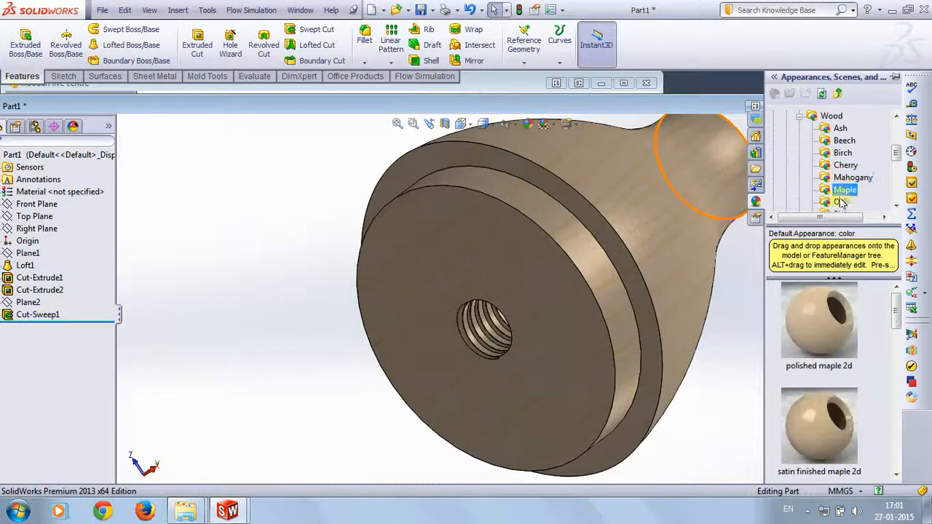
pyautogui.click(807, 322)
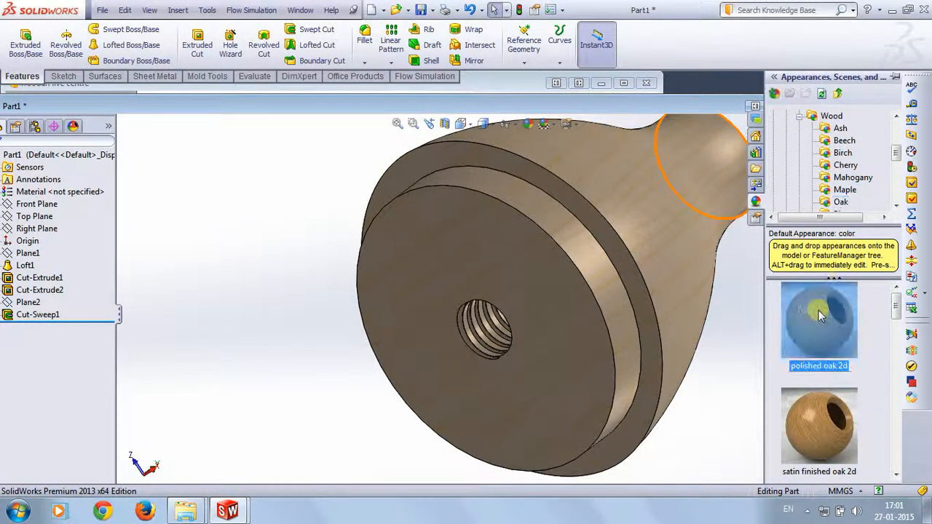
pyautogui.rightClick(806, 313)
pyautogui.click(822, 318)
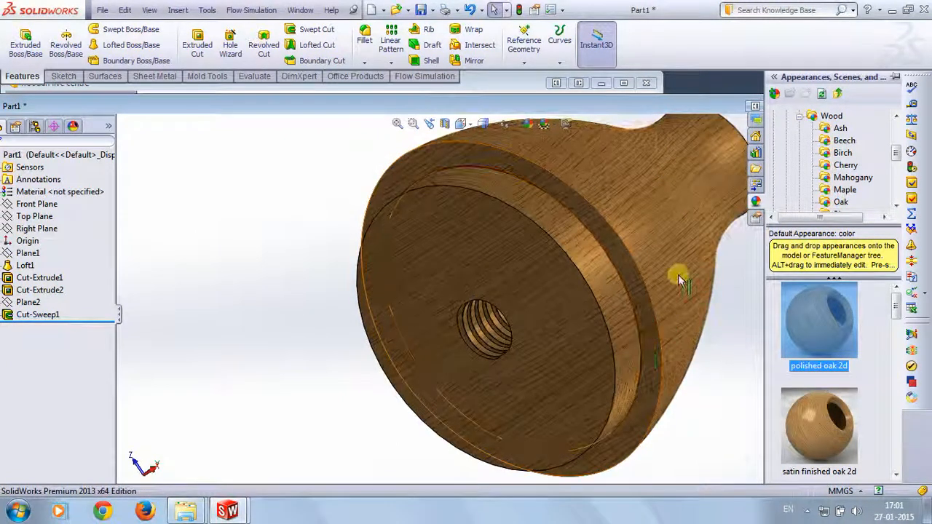
# Step: Apply the polished satinwood appearance to the whole part
pyautogui.moveTo(896, 161); pyautogui.dragTo(900, 169)
pyautogui.click(850, 166)
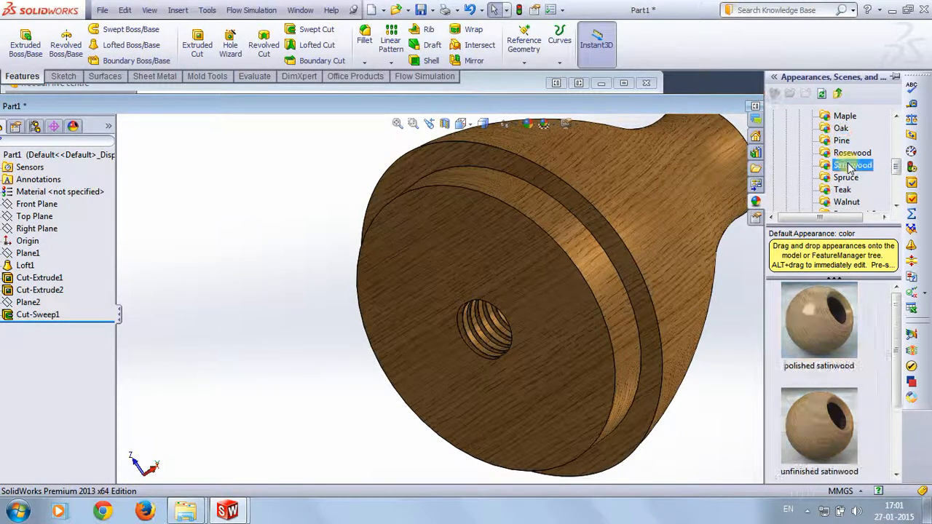
pyautogui.rightClick(808, 327)
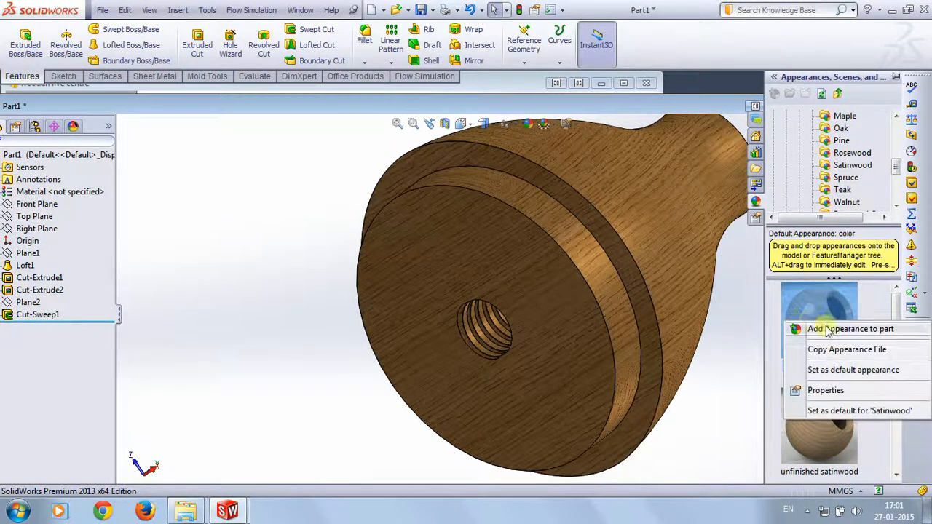
pyautogui.click(826, 327)
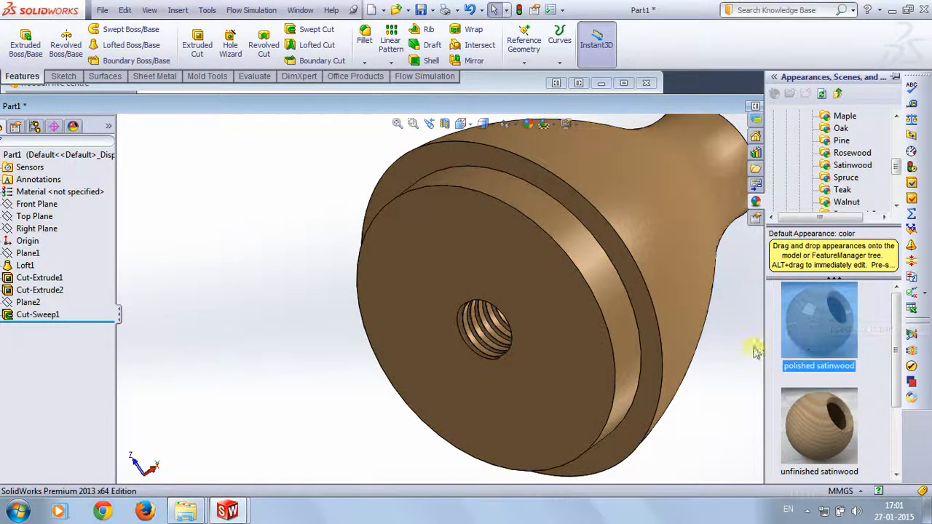
# Step: Apply the polished teak 2d appearance to the whole part and view the complete model
pyautogui.click(842, 189)
pyautogui.rightClick(801, 326)
pyautogui.click(845, 332)
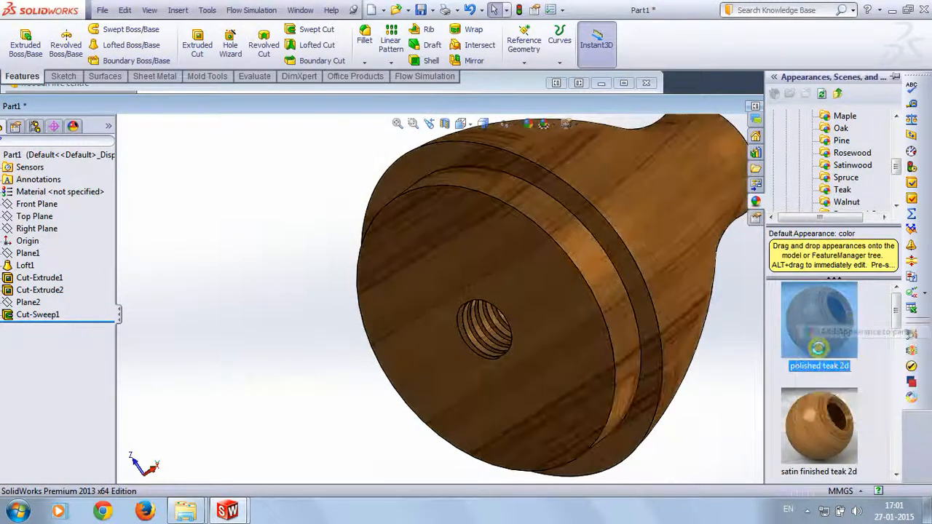
pyautogui.scroll(3, 304, 294)
pyautogui.moveTo(304, 294); pyautogui.dragTo(348, 295, button='middle')
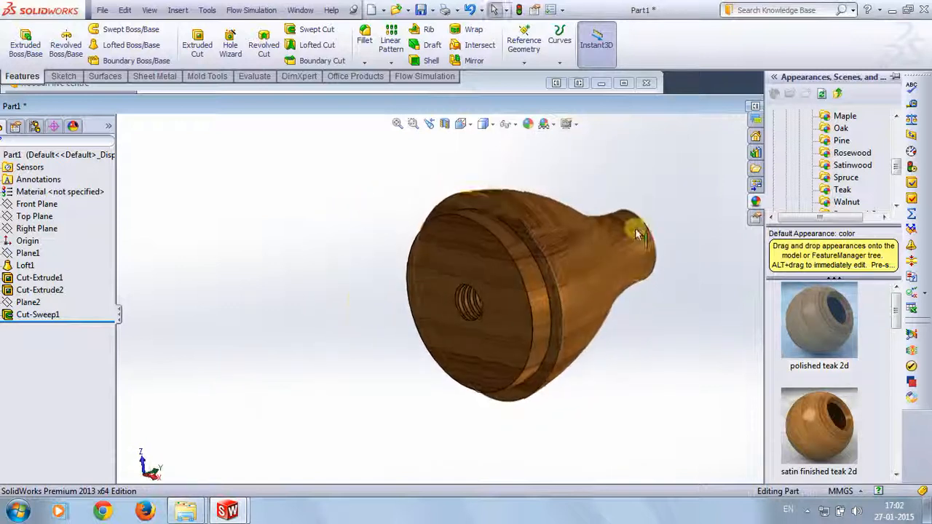
# Step: Widen and maximize the Part1 window, and inspect the teak part from several sides down to its threaded base
pyautogui.moveTo(765, 319); pyautogui.dragTo(867, 309)
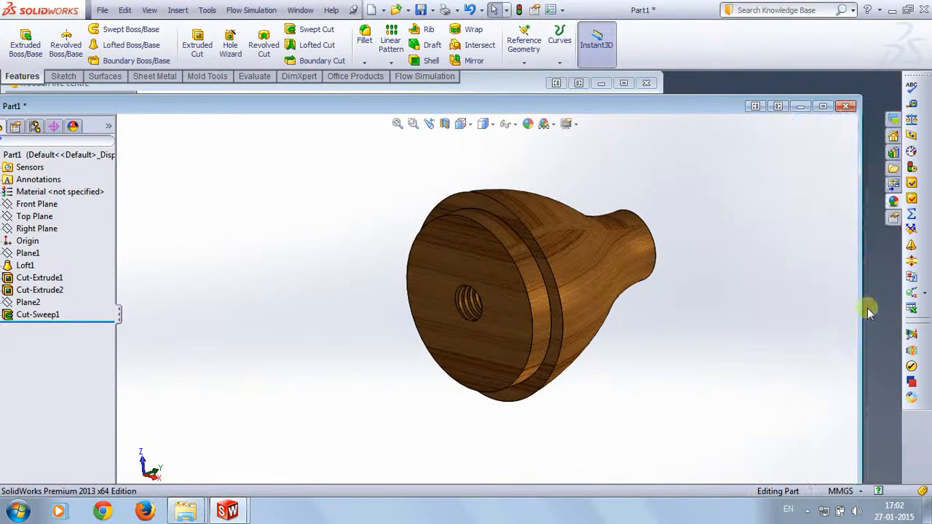
pyautogui.click(823, 106)
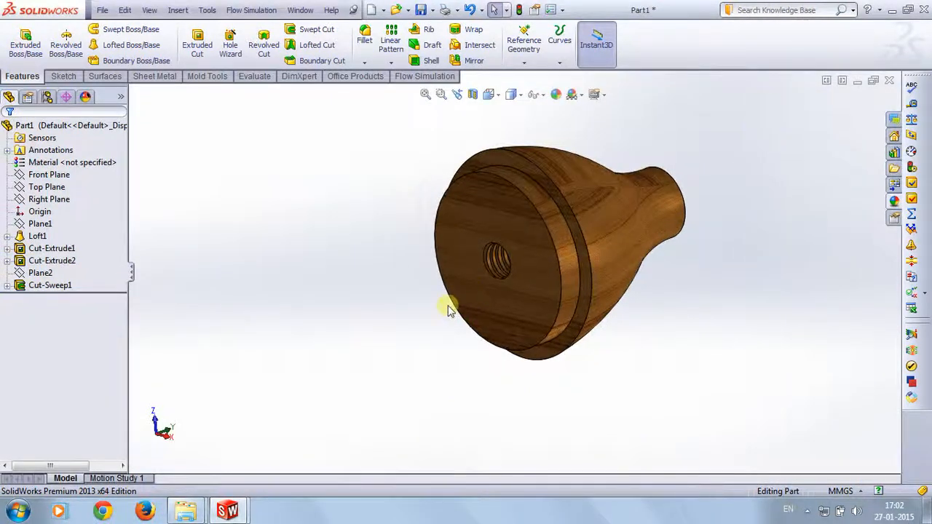
pyautogui.moveTo(546, 270); pyautogui.dragTo(553, 128, button='middle')
pyautogui.moveTo(340, 291); pyautogui.dragTo(356, 312, button='middle')
pyautogui.moveTo(359, 257); pyautogui.dragTo(431, 305, button='middle')
pyautogui.moveTo(337, 234); pyautogui.dragTo(394, 225, button='middle')
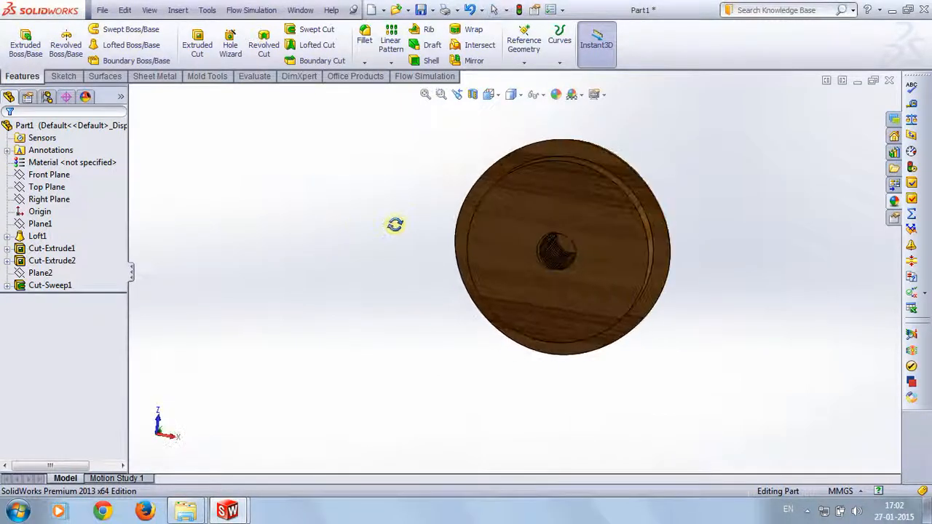
pyautogui.moveTo(228, 516)
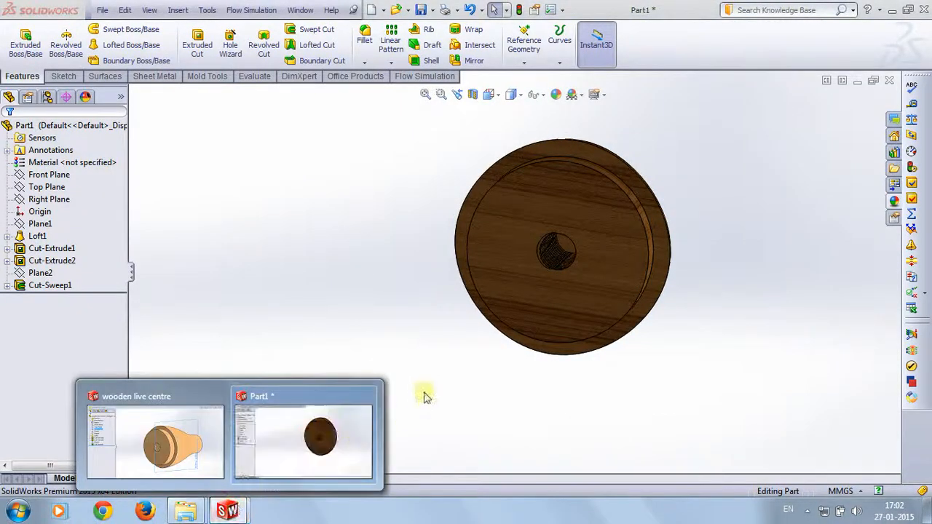
pyautogui.click(806, 512)
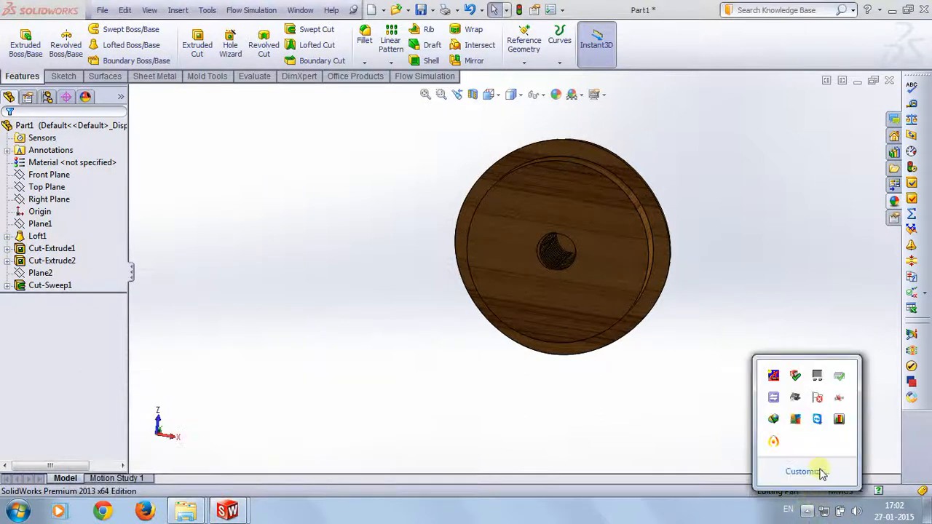